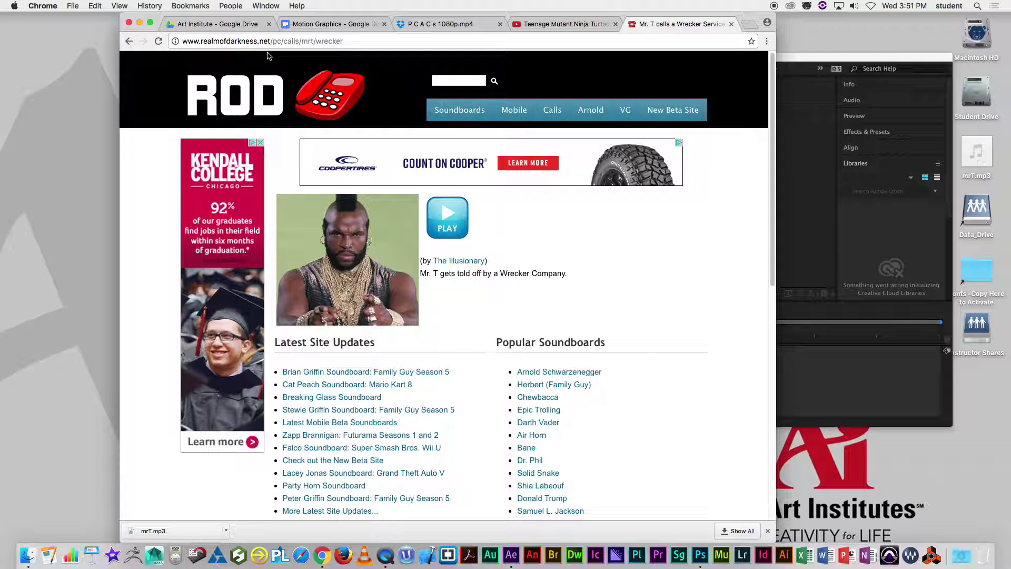
- Go back from the Wrecker Service call to the site's main prank calls page
click(130, 42)
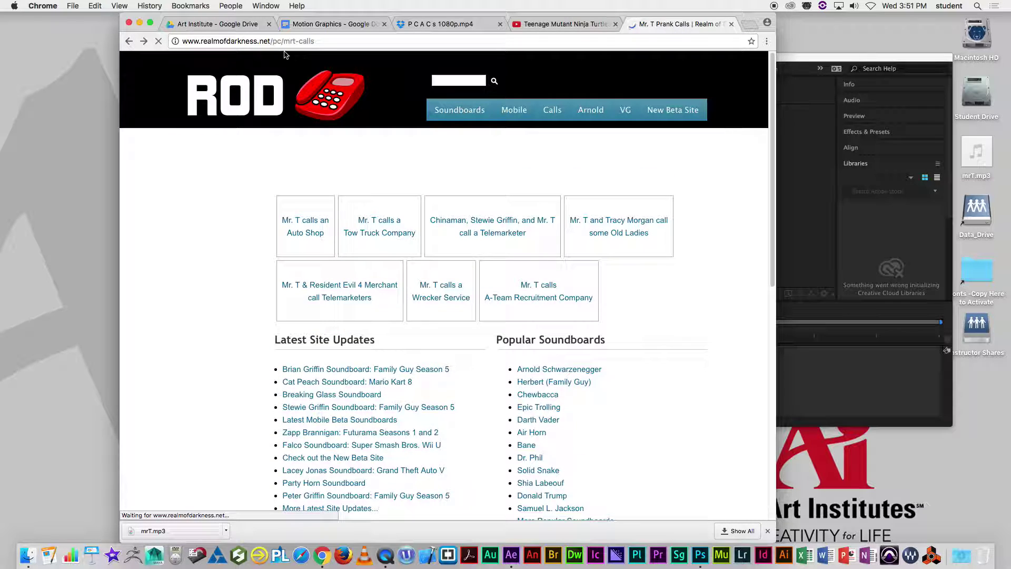
click(129, 41)
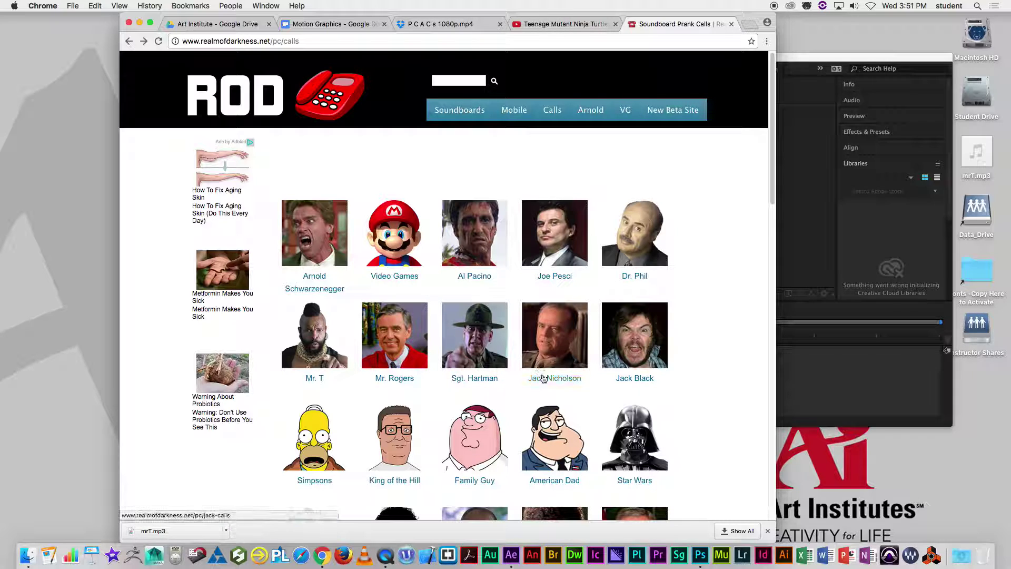
- Switch to Photoshop, move its window to the upper left of the desktop and enlarge it to fill most of the screen
click(700, 556)
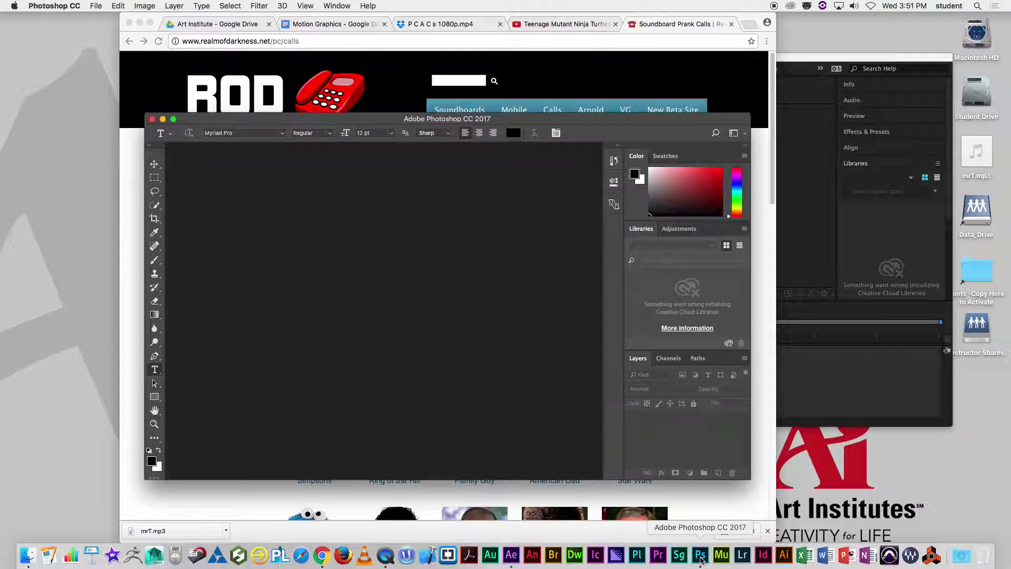
drag(317, 124, 212, 57)
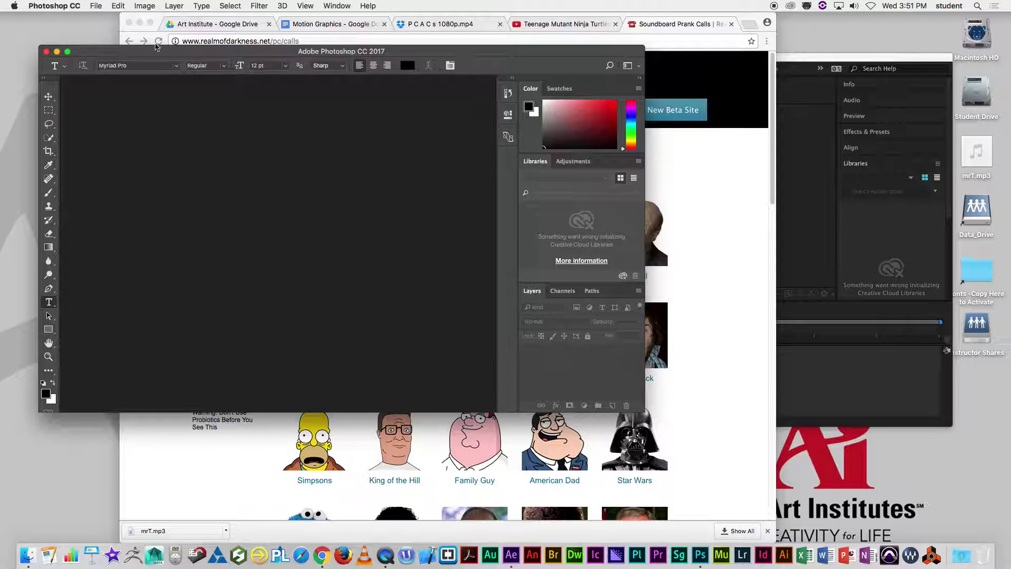
drag(108, 51, 92, 18)
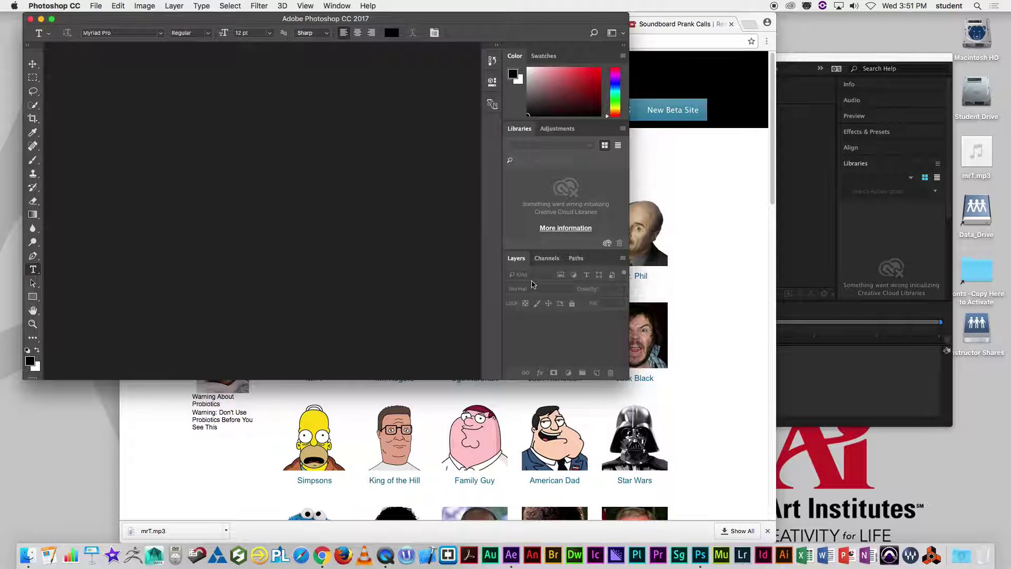
drag(627, 378, 952, 526)
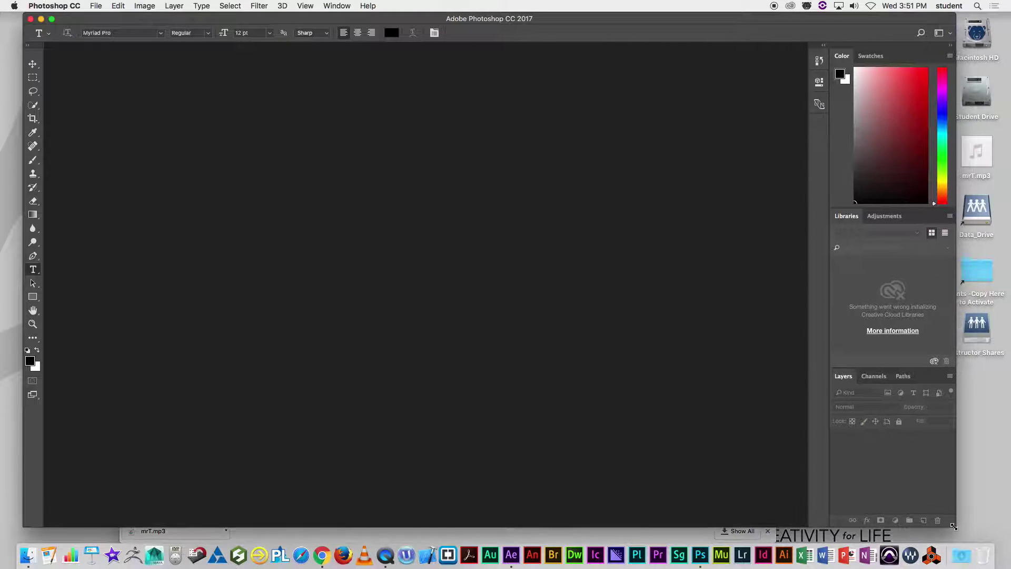
- Hide the Color and Libraries panel groups, leaving the Layers group in the workspace
click(336, 6)
click(353, 163)
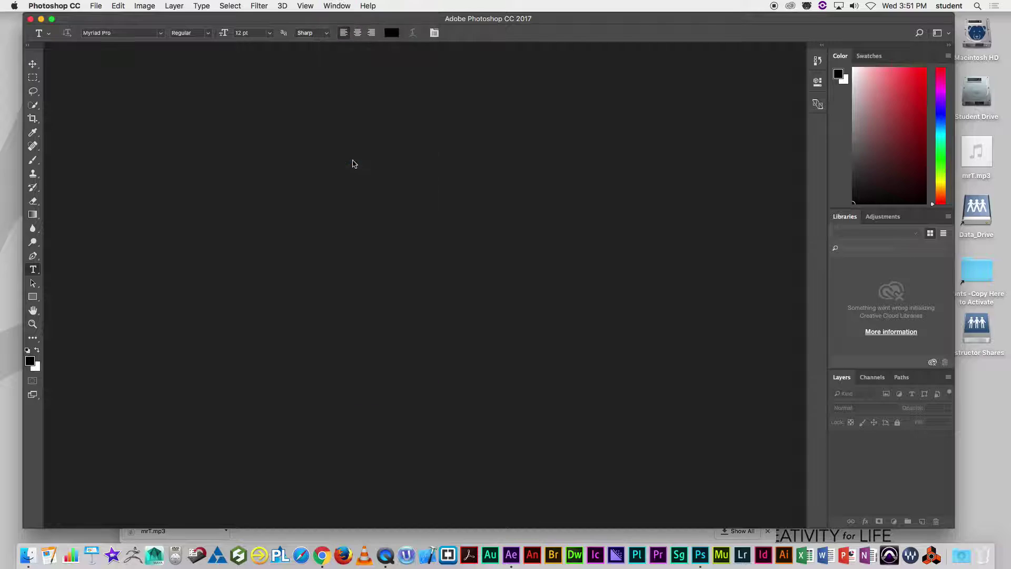
click(337, 6)
click(363, 242)
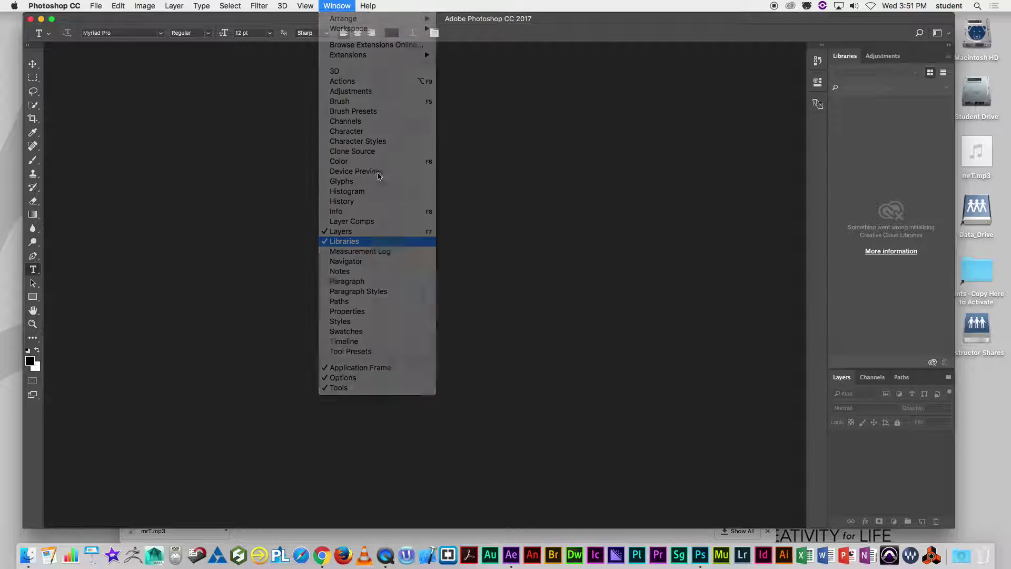
- Show the History and Timeline panels and shift the application window slightly to the left
click(336, 6)
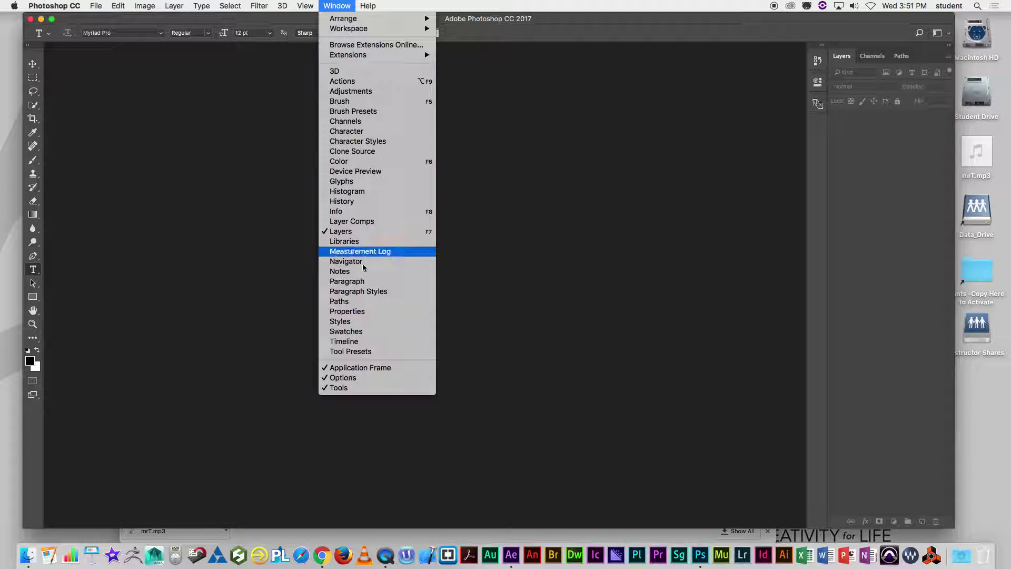
click(358, 201)
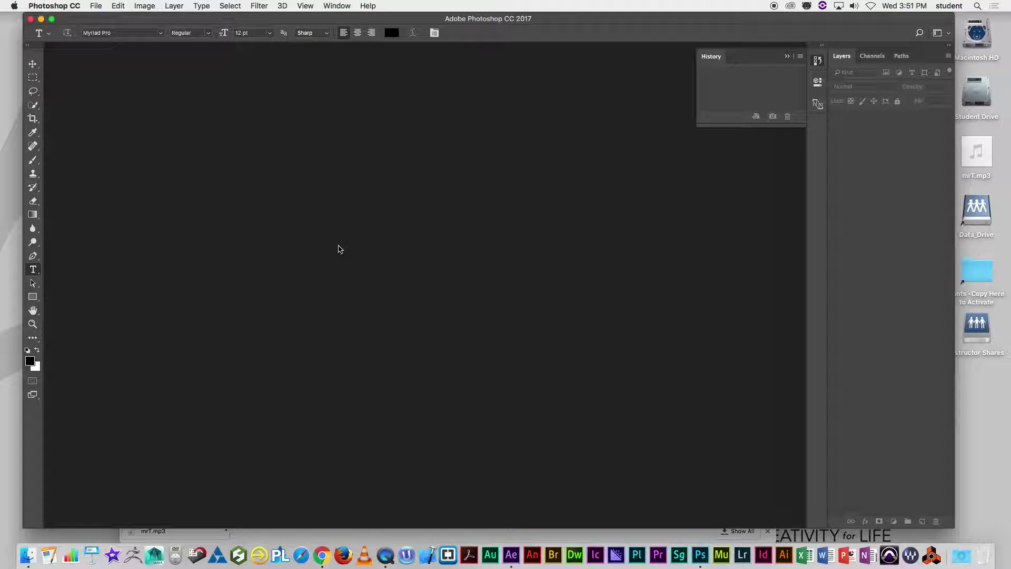
drag(259, 14, 245, 15)
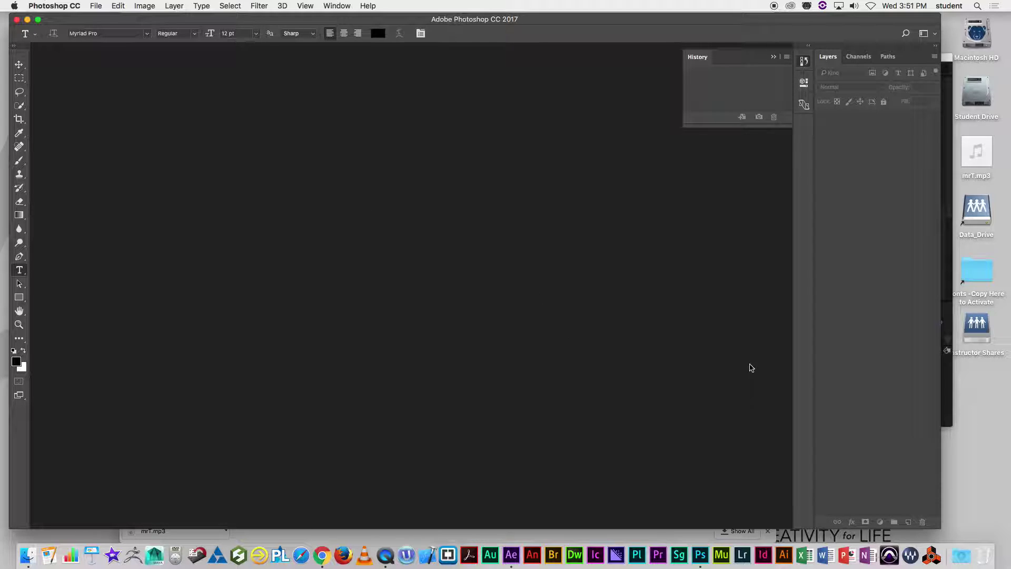
click(305, 6)
mouse_move(337, 6)
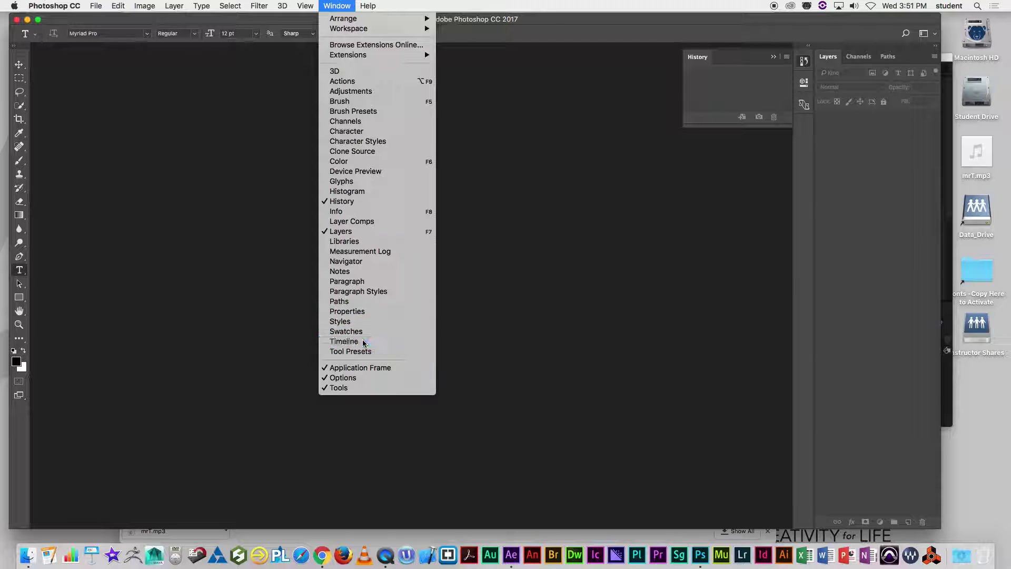
click(337, 341)
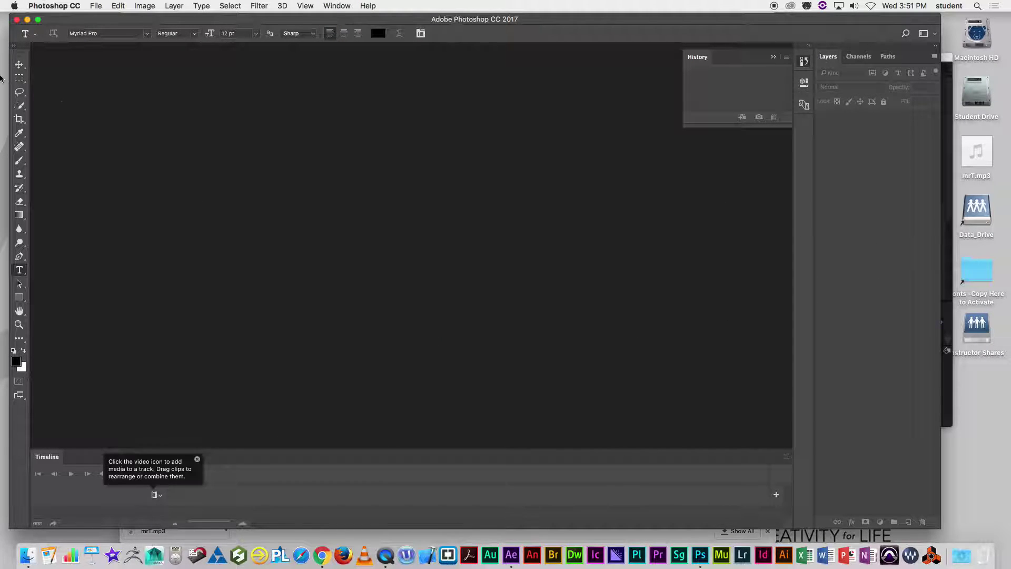
- Create a new film and video document named "character synch" with the HDTV 1080p preset, 1920 x 1080 px at 72 ppi
click(100, 6)
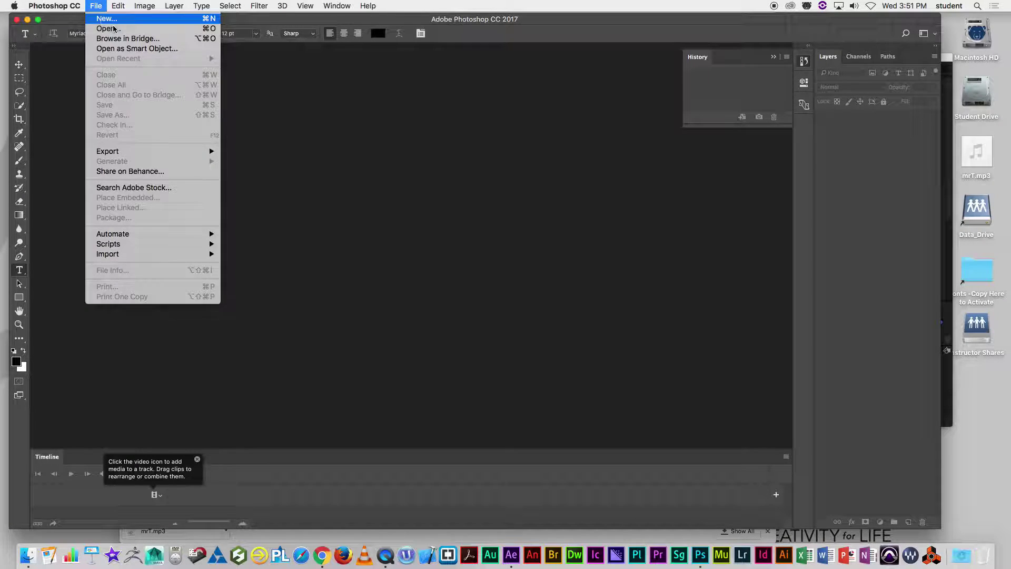
click(103, 20)
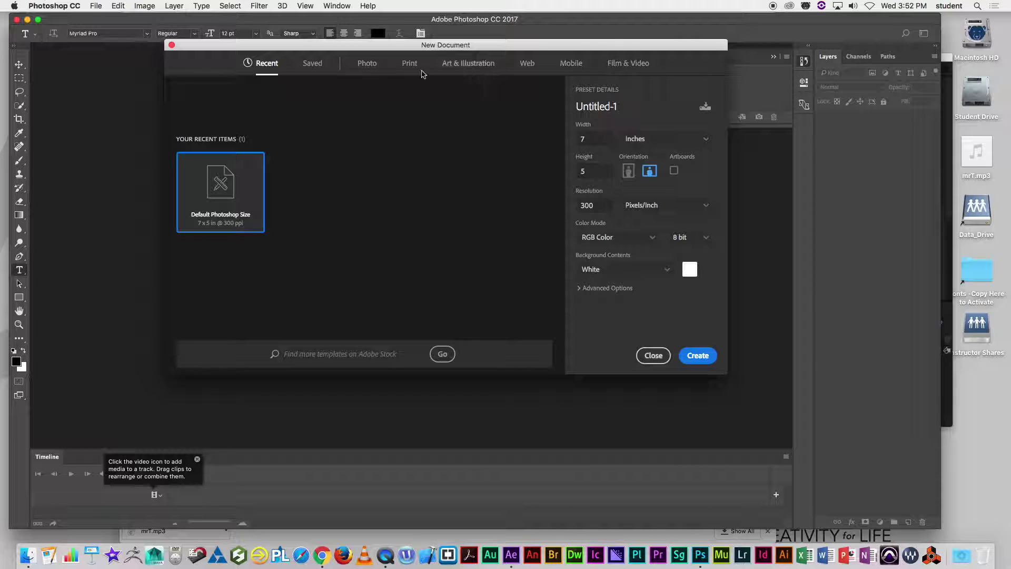
drag(619, 107, 541, 112)
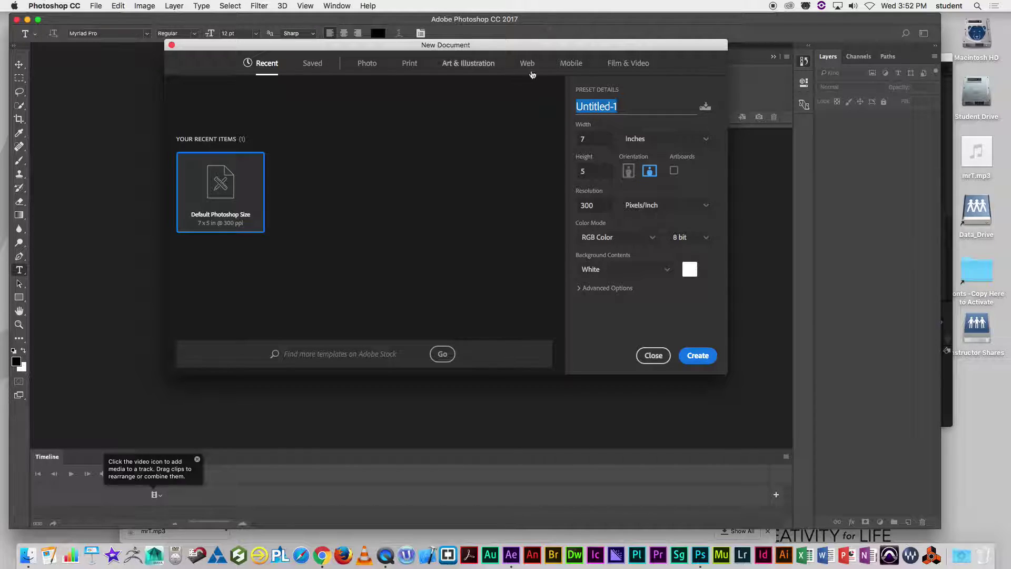
click(614, 68)
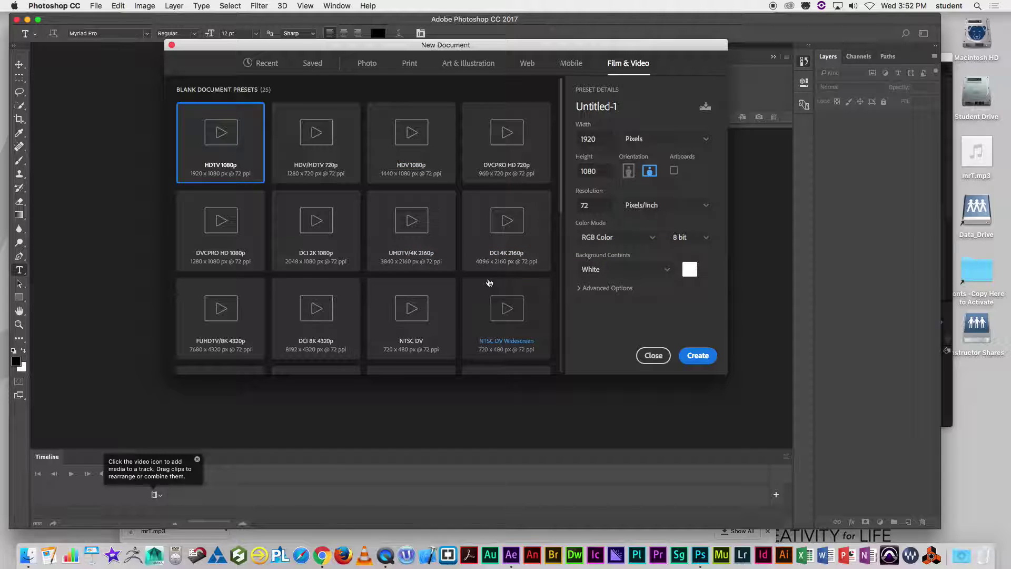
click(426, 319)
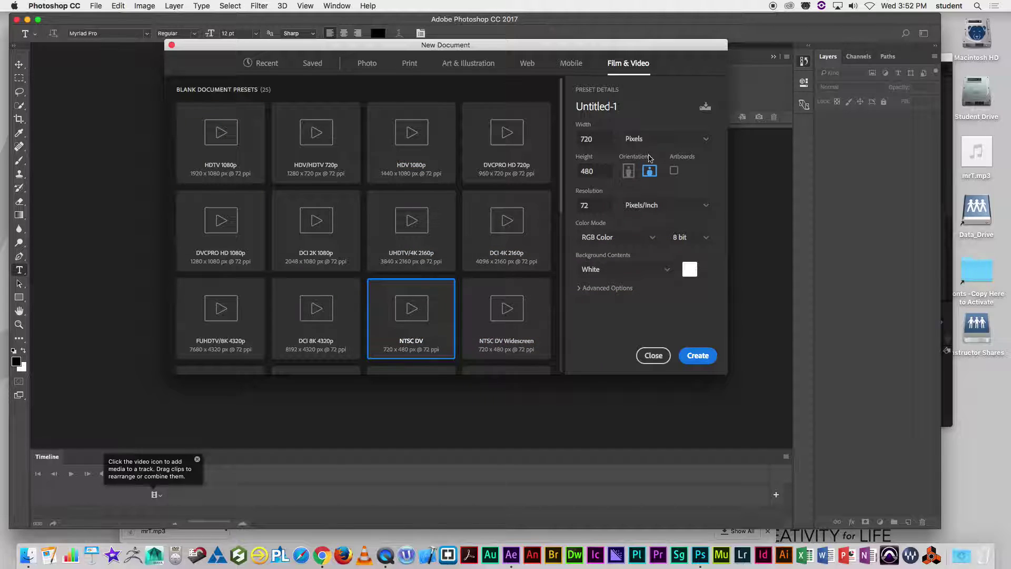
drag(634, 107, 554, 109)
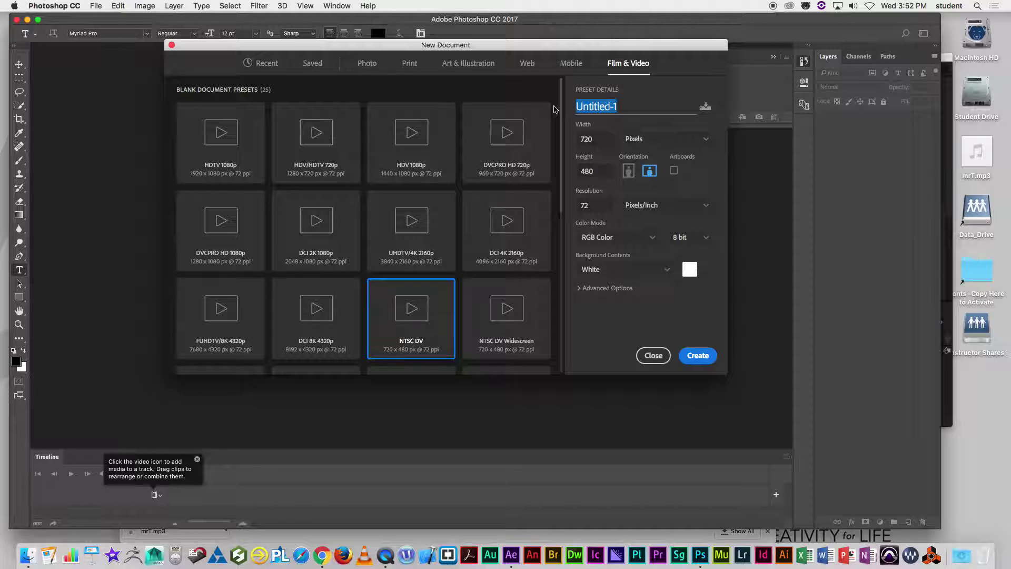
text(charact)
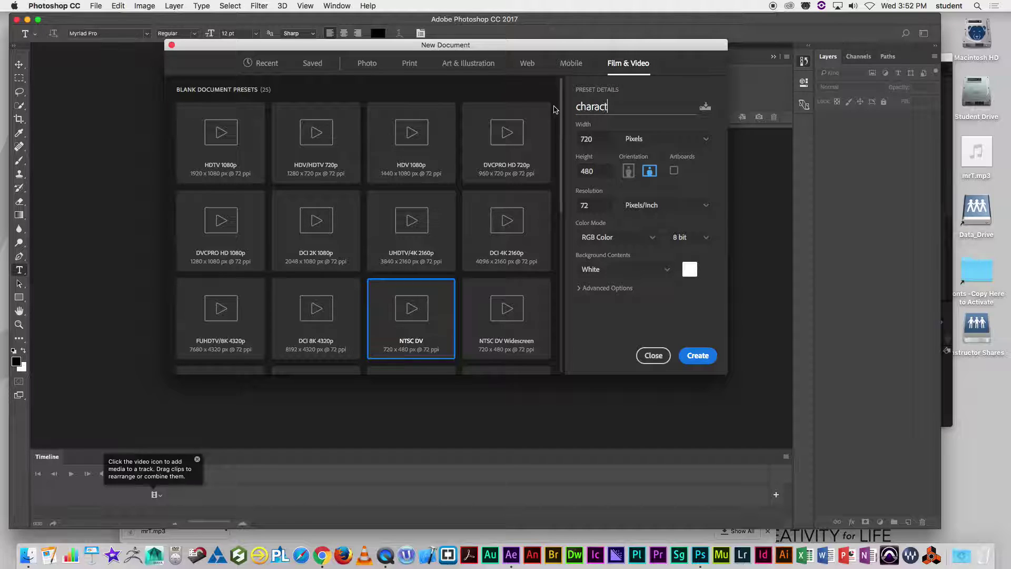
click(221, 141)
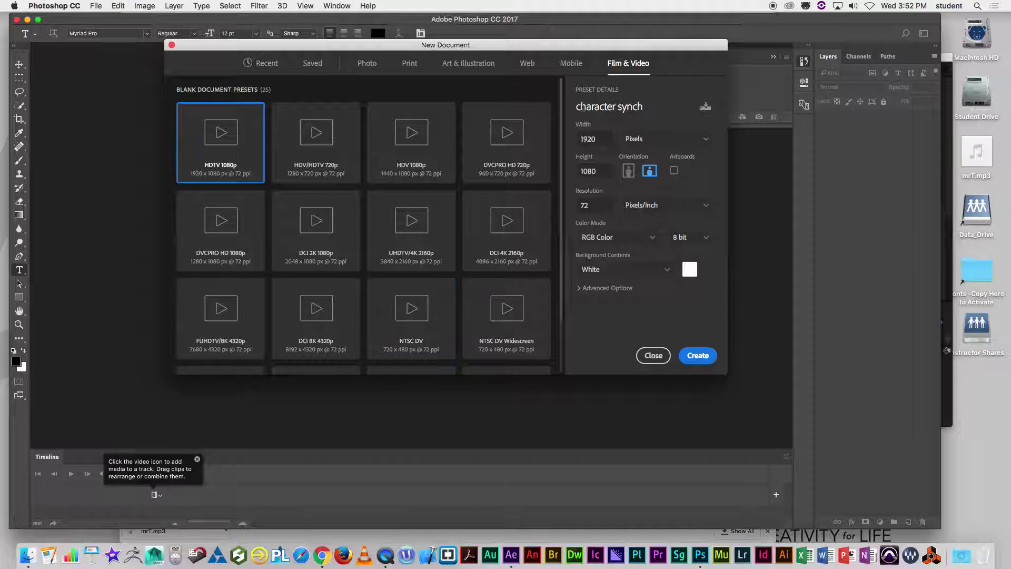
click(698, 354)
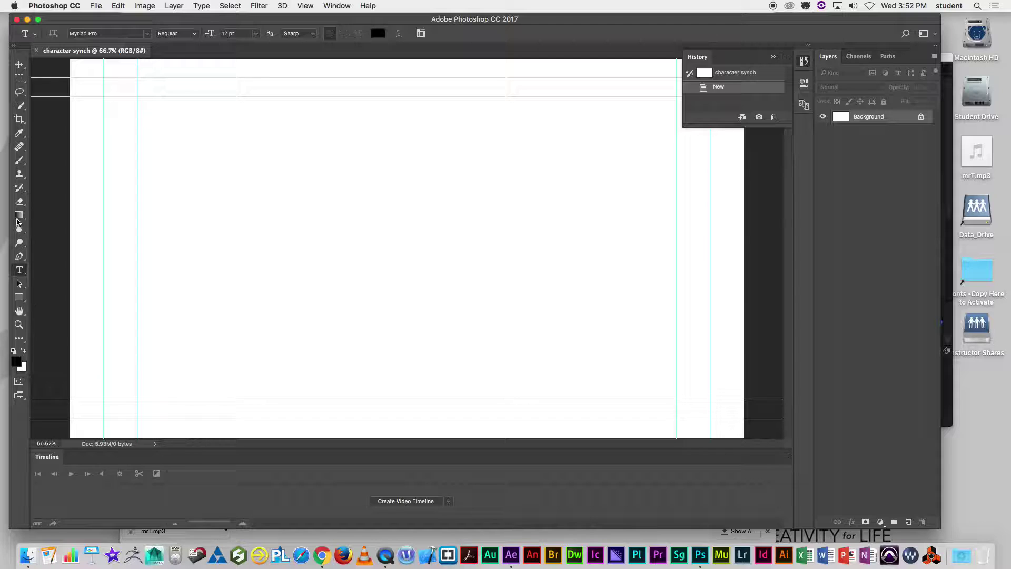
- Append the Brushes tool presets to the Brush tool's presets and choose Chalk Build Up
click(19, 160)
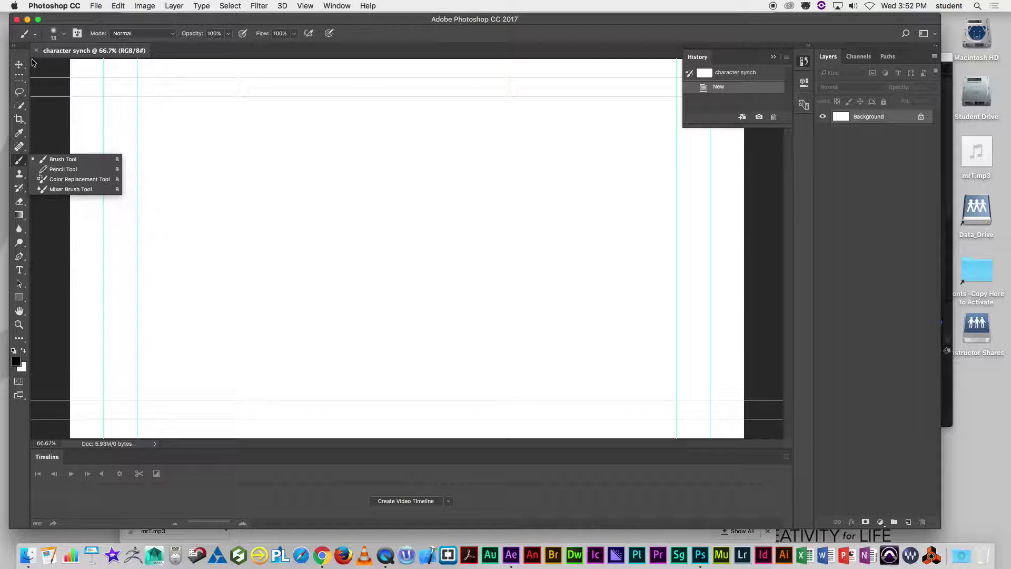
click(35, 35)
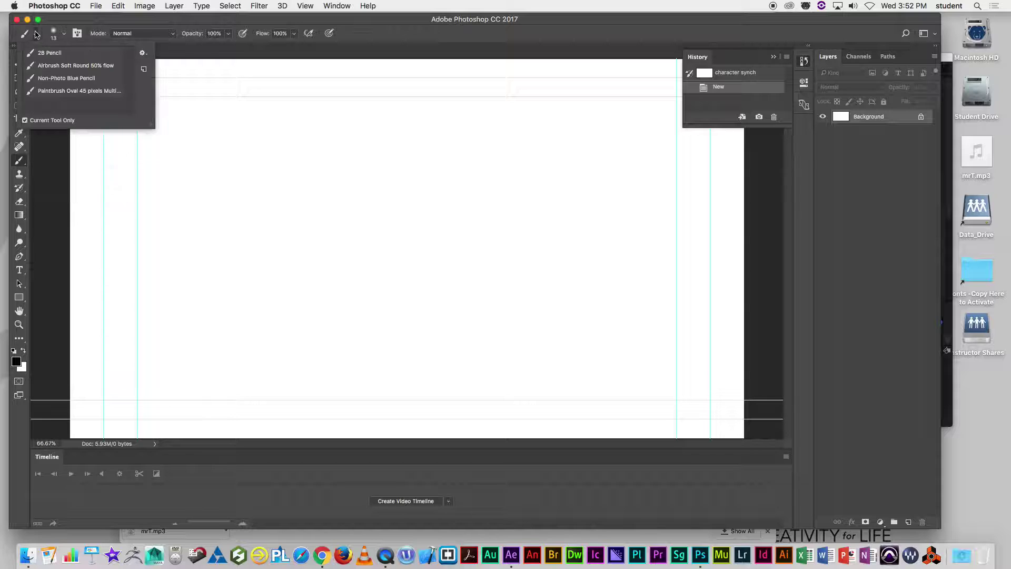
click(143, 53)
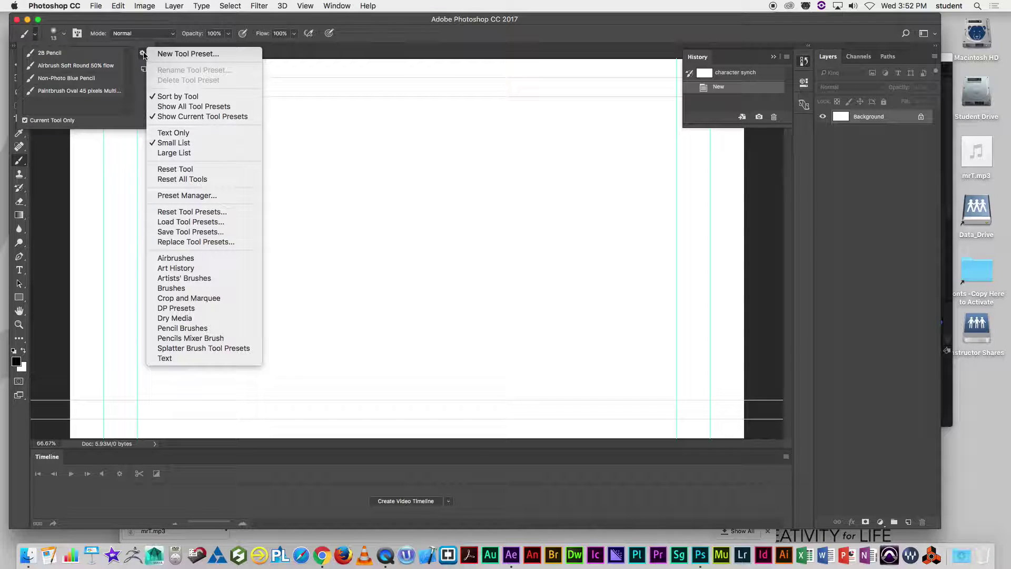
click(206, 290)
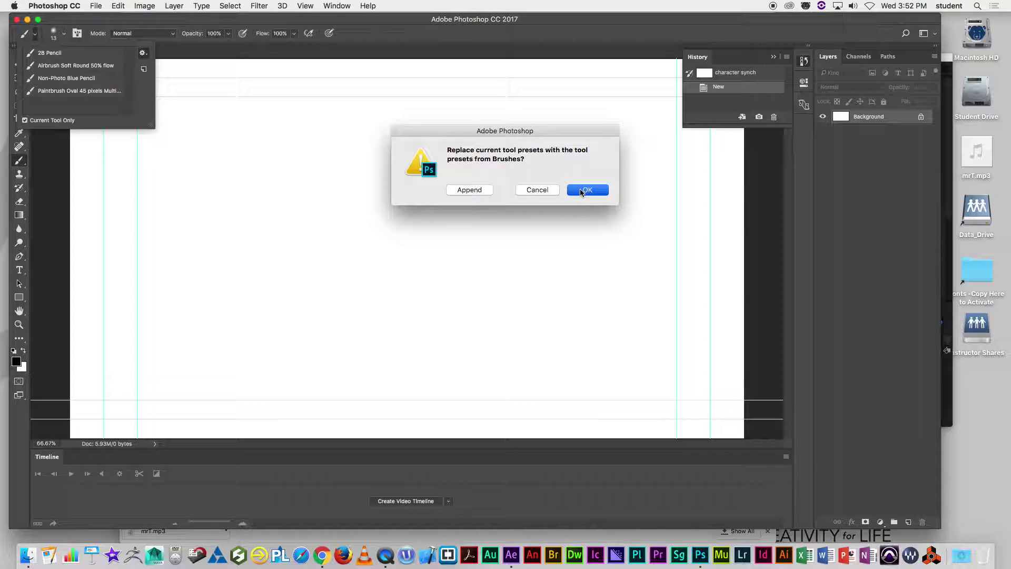
click(464, 192)
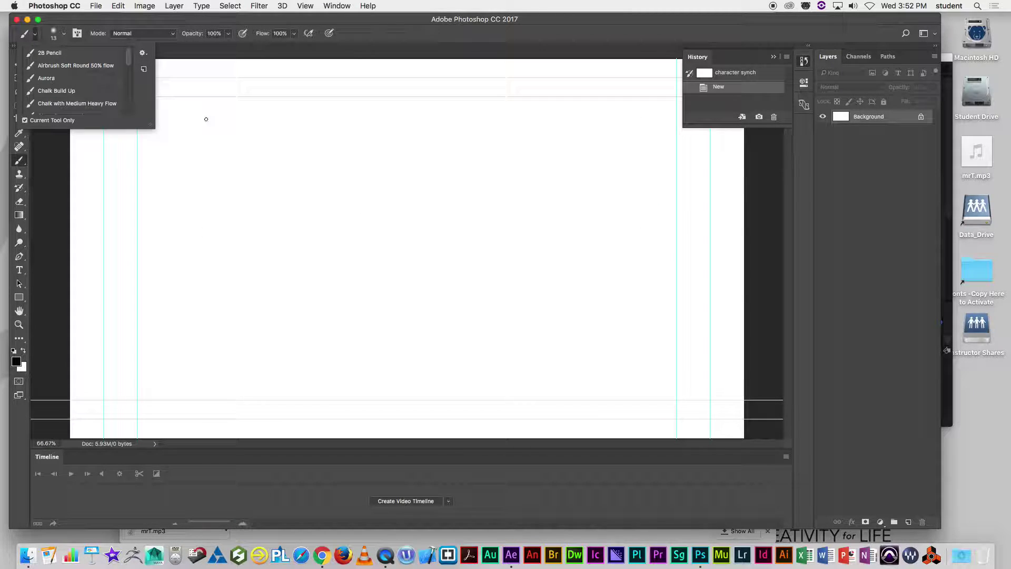
click(52, 94)
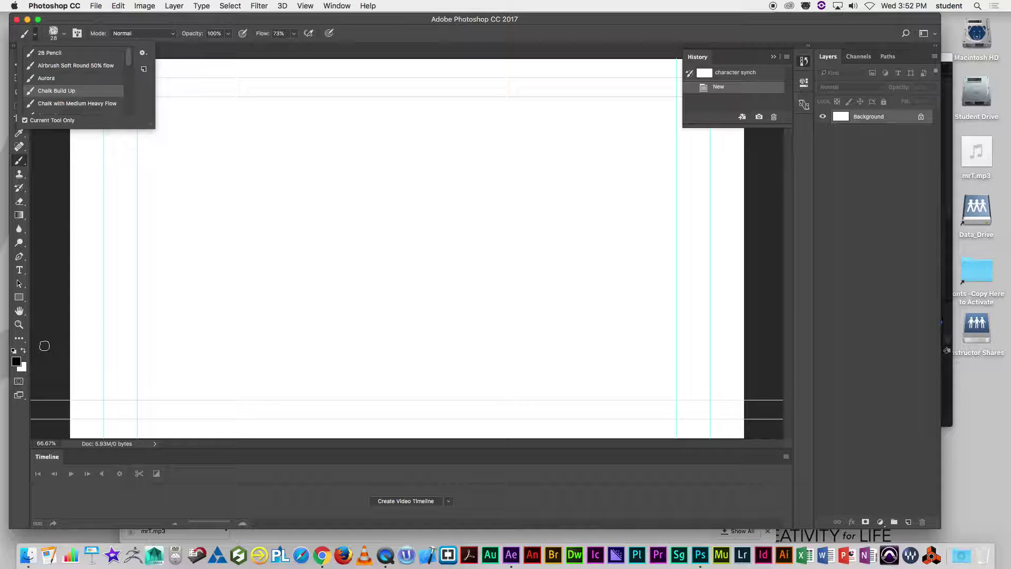
- Keep black as the foreground color and sketch a broken horizon line with two upright block shapes using a 10 px brush
click(17, 362)
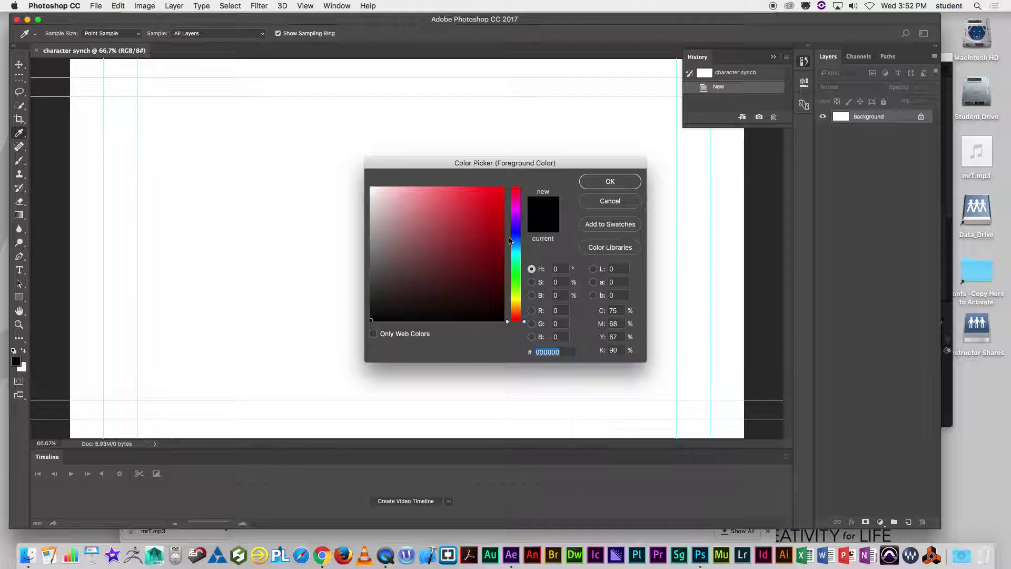
click(595, 185)
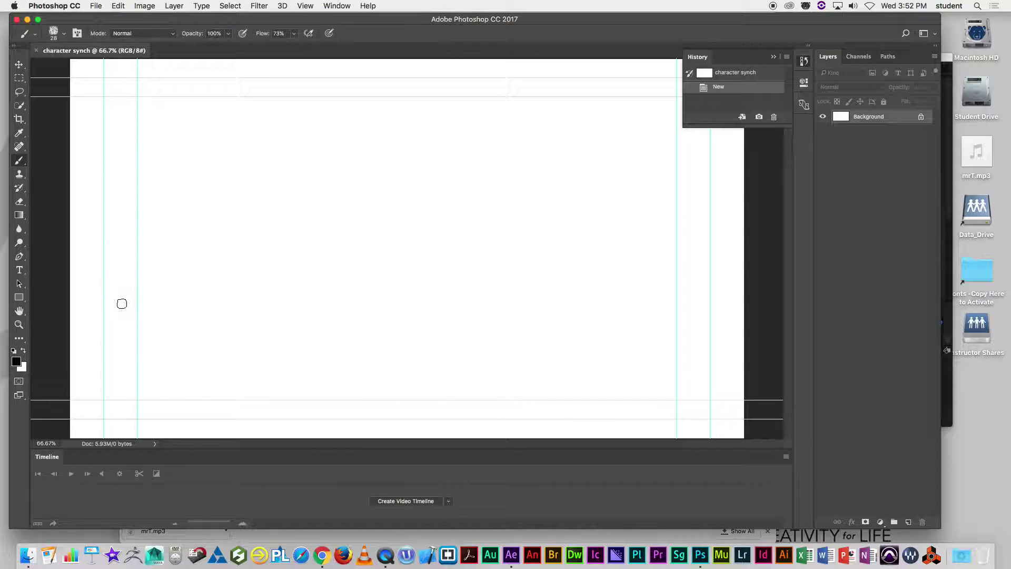
mouse_move(75, 299)
mouse_down()
mouse_move(239, 294)
mouse_move(71, 299)
mouse_move(148, 301)
mouse_up()
mouse_move(208, 216)
mouse_down()
mouse_move(207, 265)
mouse_move(203, 126)
mouse_move(246, 122)
mouse_up()
drag(251, 289, 265, 182)
mouse_move(255, 182)
mouse_down()
mouse_move(247, 256)
mouse_move(400, 263)
mouse_up()
mouse_move(386, 207)
mouse_down()
mouse_move(407, 194)
mouse_move(399, 181)
mouse_move(408, 165)
mouse_move(434, 167)
mouse_up()
drag(457, 203, 468, 237)
drag(410, 251, 712, 273)
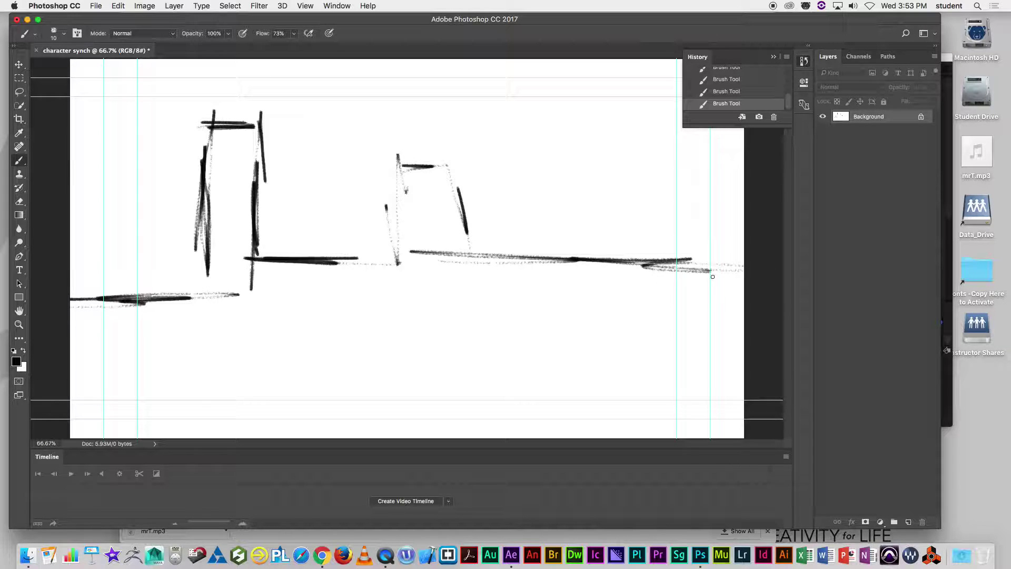
- Sketch foreground block outlines at the lower right and lower left edges of the canvas
drag(592, 296, 743, 295)
mouse_move(699, 288)
mouse_down()
mouse_move(708, 287)
mouse_move(720, 427)
mouse_up()
drag(727, 323, 729, 429)
drag(716, 429, 525, 435)
mouse_move(143, 256)
mouse_down()
mouse_move(145, 355)
mouse_move(160, 212)
mouse_move(90, 217)
mouse_move(156, 220)
mouse_move(145, 418)
mouse_up()
drag(179, 270, 150, 415)
- Set the brush to 125 px, 100% flow and 55% opacity, and shade the canvas's top band and upper side areas gray
key(bracketright)
key(bracketright)
mouse_move(294, 34)
mouse_down()
mouse_move(294, 47)
mouse_move(330, 52)
mouse_up()
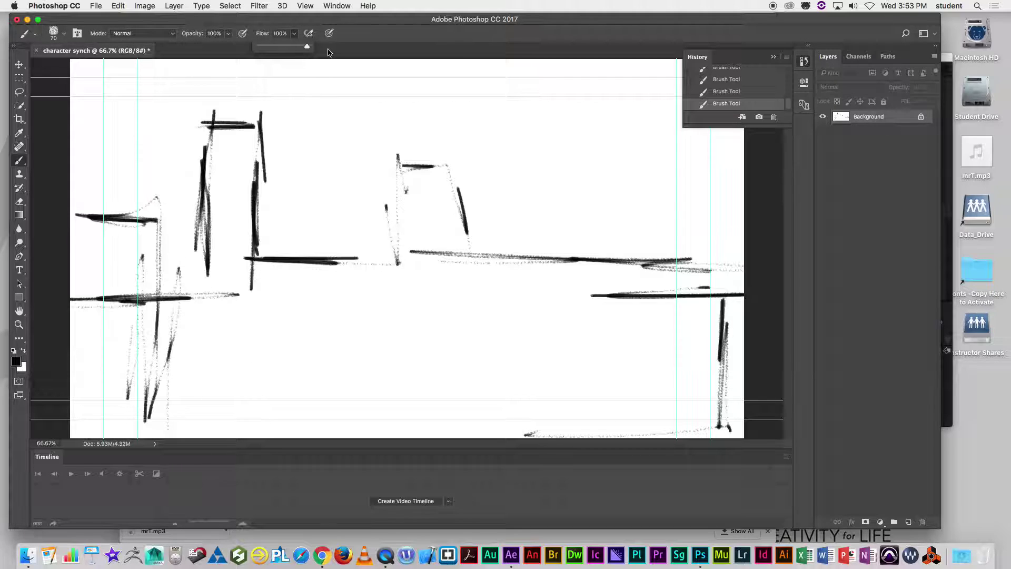
click(228, 33)
drag(219, 50, 207, 48)
key(bracketright)
key(bracketright)
key(bracketright)
key(bracketright)
mouse_move(158, 103)
mouse_down()
mouse_move(105, 91)
mouse_move(150, 80)
mouse_move(116, 77)
mouse_move(51, 153)
mouse_move(85, 191)
mouse_move(172, 89)
mouse_move(165, 227)
mouse_move(182, 145)
mouse_move(168, 284)
mouse_up()
mouse_move(239, 101)
mouse_down()
mouse_move(116, 82)
mouse_move(602, 74)
mouse_move(546, 76)
mouse_move(511, 92)
mouse_move(663, 85)
mouse_move(696, 66)
mouse_move(712, 199)
mouse_move(739, 83)
mouse_move(747, 300)
mouse_up()
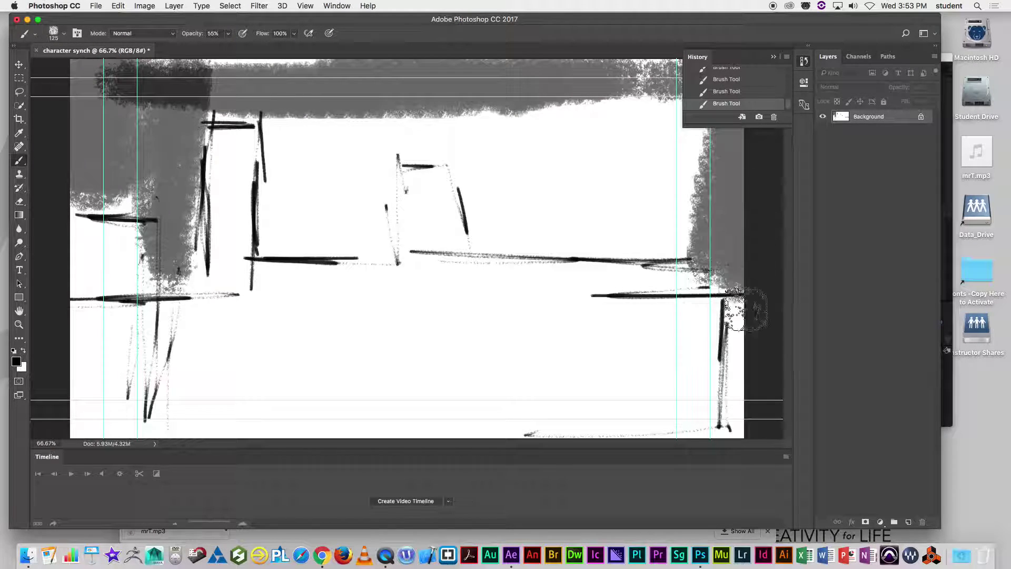
- Enlarge the brush to 250 px, set its opacity to 19%, and shade the sky and lower foreground in light gray
key(bracketright)
key(bracketright)
key(bracketright)
key(bracketright)
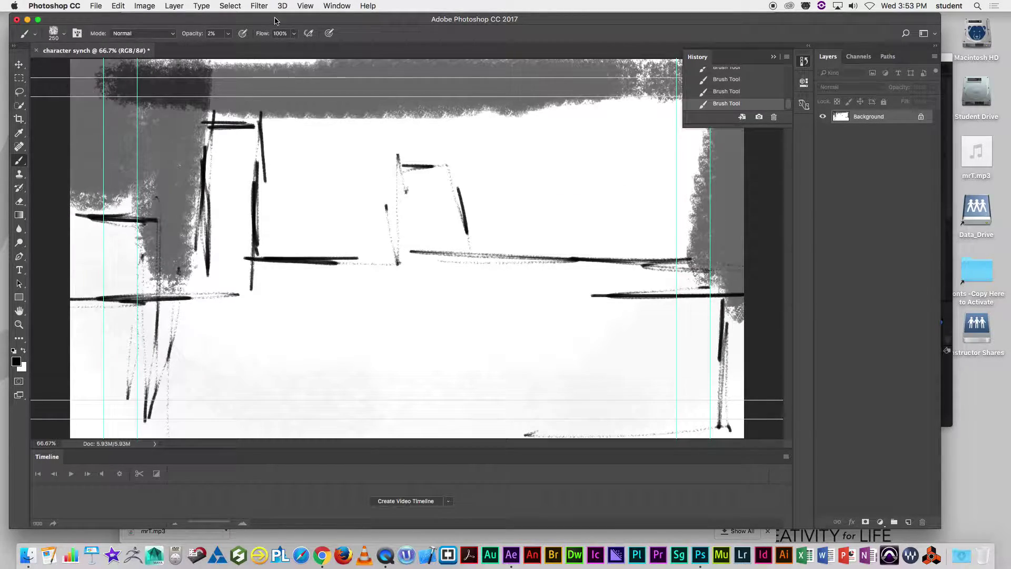
click(227, 33)
mouse_move(512, 162)
mouse_down()
mouse_move(591, 142)
mouse_move(523, 199)
mouse_move(716, 248)
mouse_move(418, 418)
mouse_move(102, 236)
mouse_move(379, 421)
mouse_move(742, 311)
mouse_up()
drag(844, 229, 625, 88)
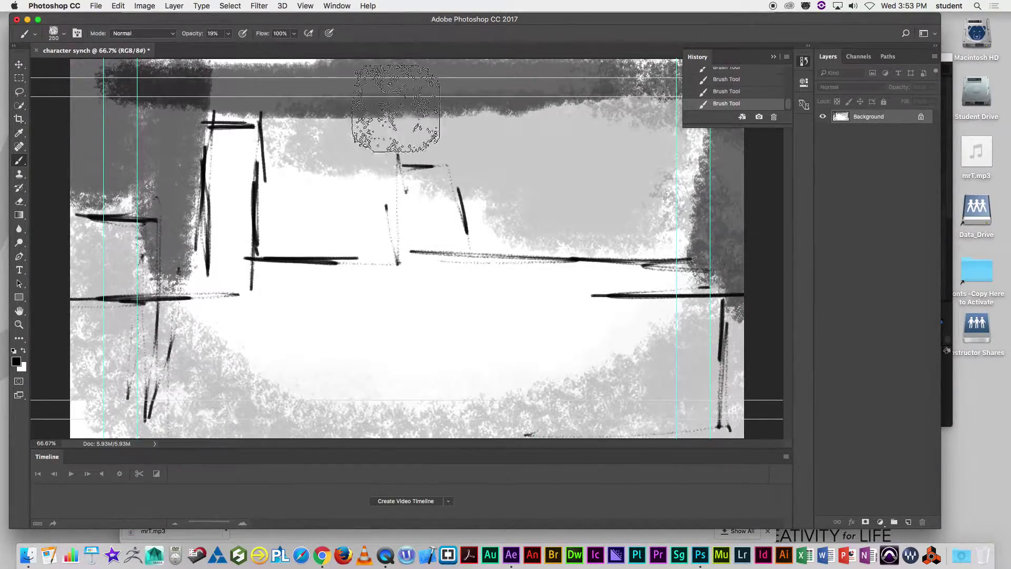
- Convert the Background into a regular layer named cityscape and add a new layer above it named body
double_click(865, 117)
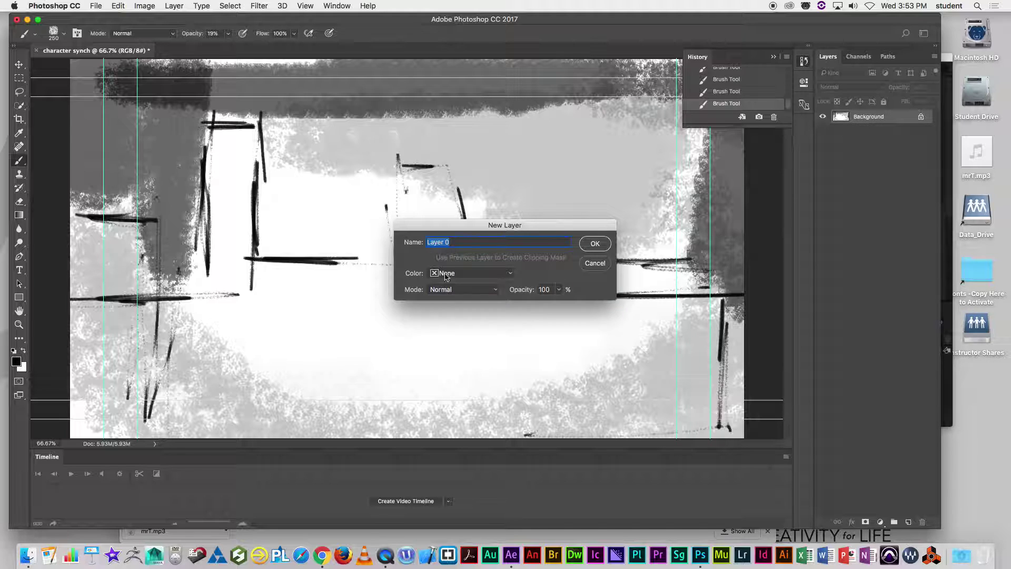
text(cityscape)
key(Return)
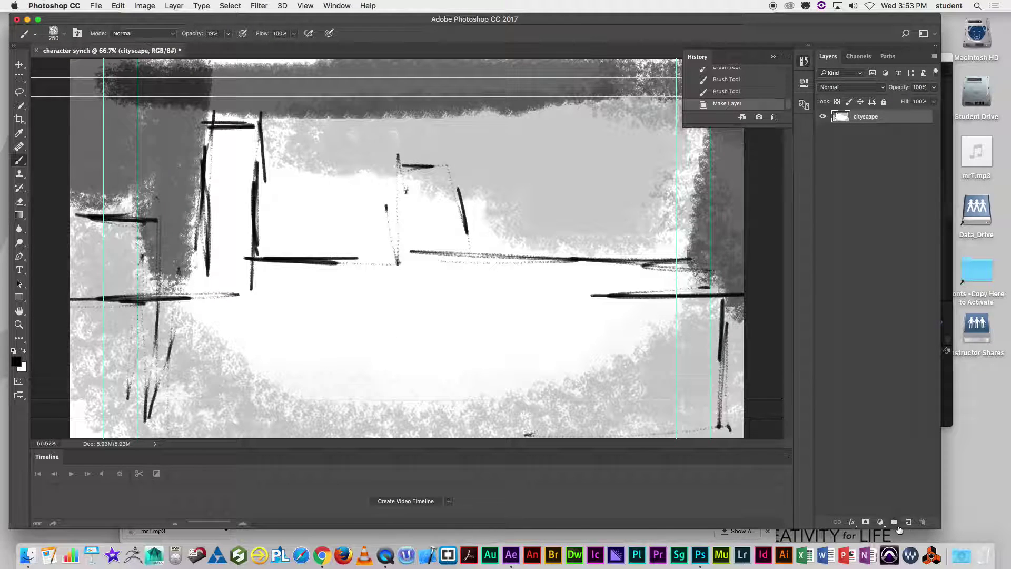
click(908, 521)
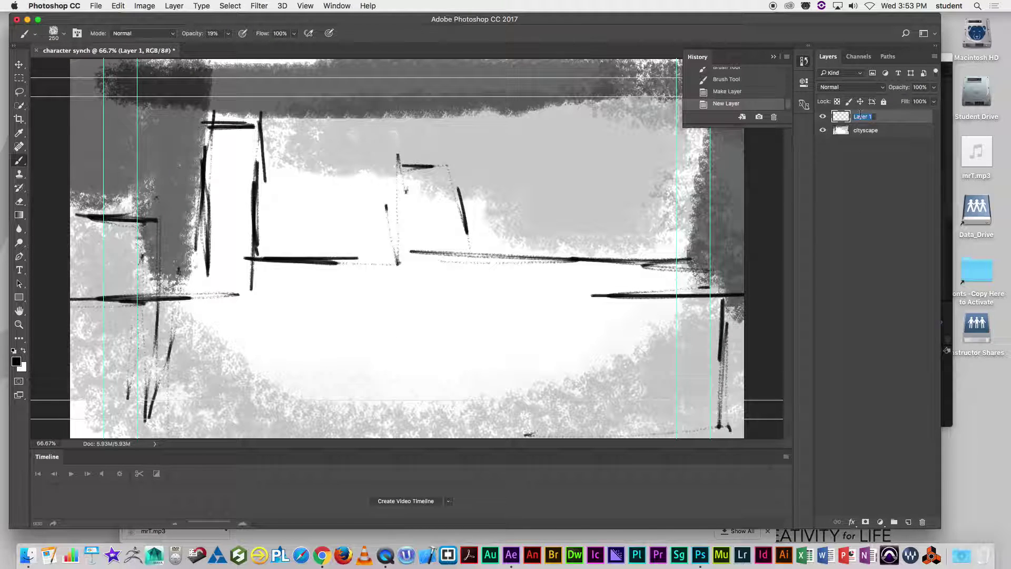
key(Return)
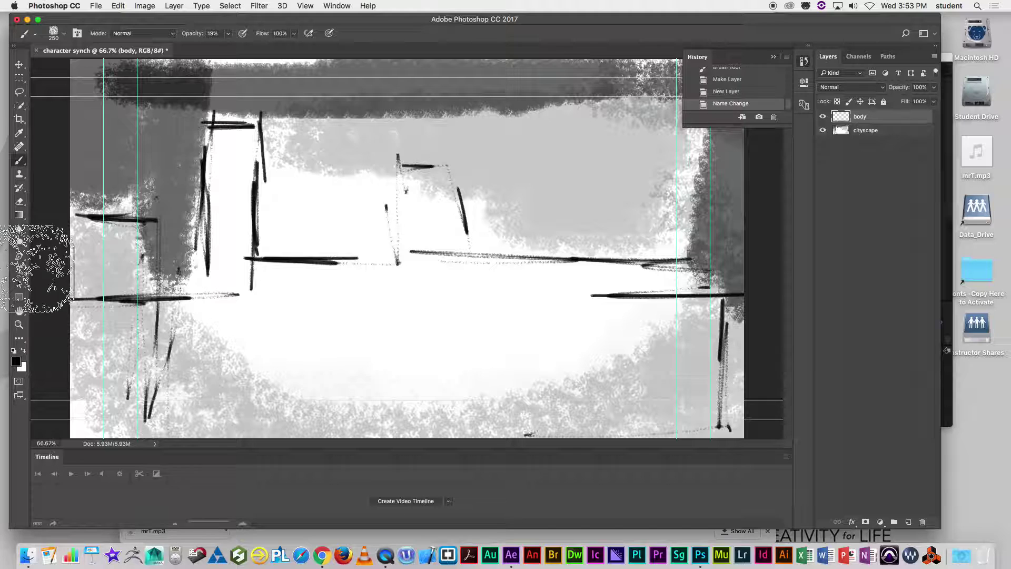
- Set the brush to 92% opacity and 30 px, and paint the character's black torso, legs and feet on the canvas's left side
click(228, 34)
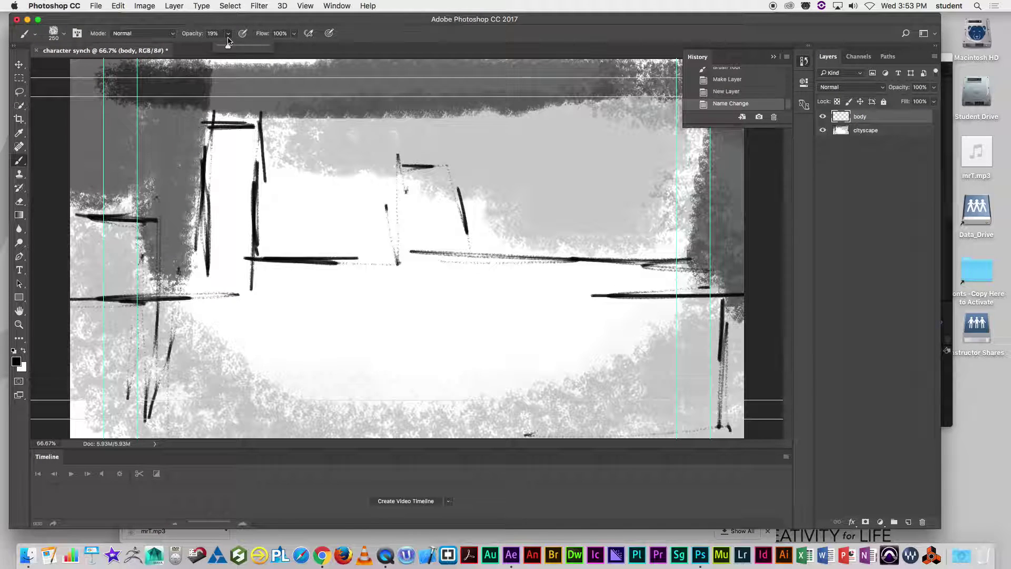
click(293, 34)
drag(229, 35, 226, 49)
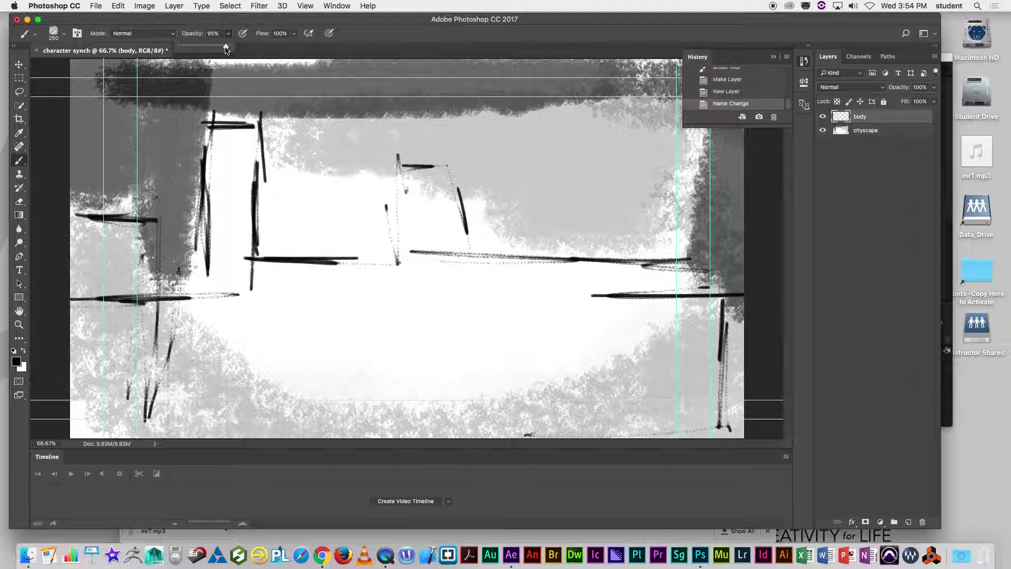
key(bracketleft)
key(bracketleft)
key(bracketleft)
key(bracketleft)
key(bracketleft)
key(bracketleft)
key(bracketleft)
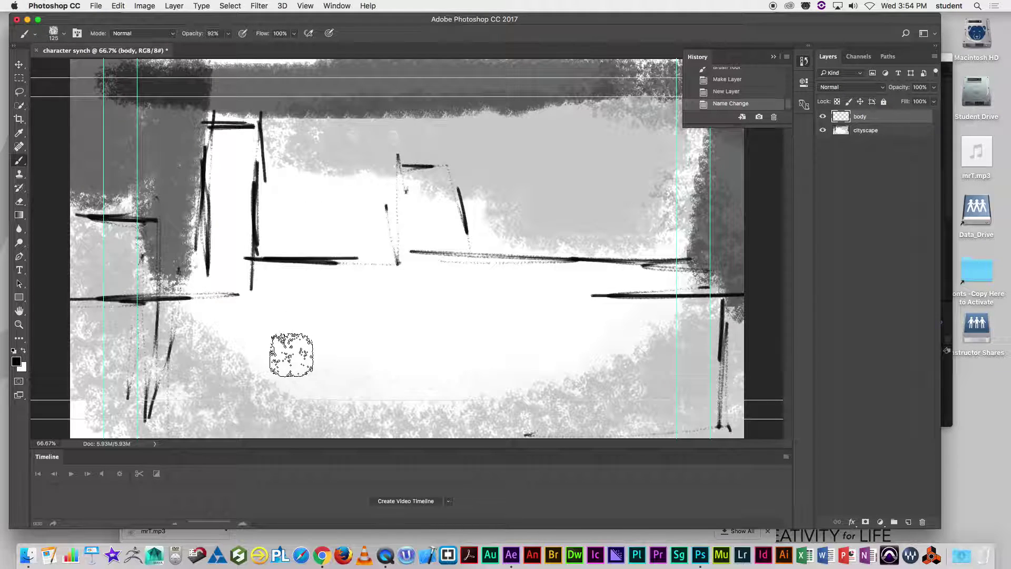
key(bracketleft)
key(bracketleft)
key(bracketleft)
key(bracketleft)
key(bracketleft)
key(bracketleft)
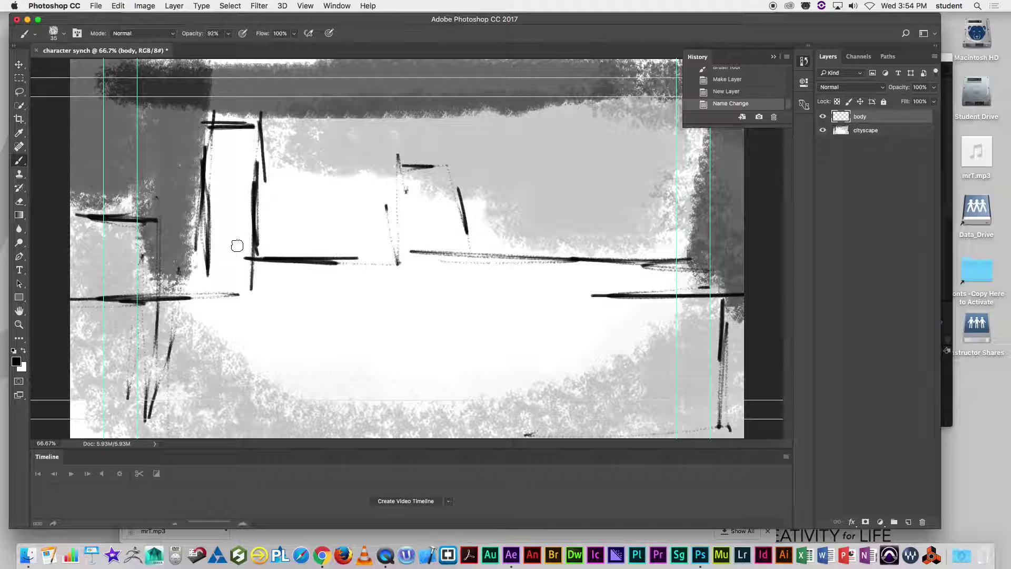
mouse_move(235, 243)
mouse_down()
mouse_move(257, 243)
mouse_move(234, 279)
mouse_move(226, 327)
mouse_move(263, 268)
mouse_move(221, 318)
mouse_move(241, 291)
mouse_move(217, 378)
mouse_move(229, 328)
mouse_up()
mouse_move(254, 272)
mouse_down()
mouse_move(256, 263)
mouse_move(233, 283)
mouse_up()
drag(220, 375, 221, 360)
mouse_move(241, 252)
mouse_down()
mouse_move(223, 262)
mouse_move(224, 247)
mouse_move(240, 247)
mouse_up()
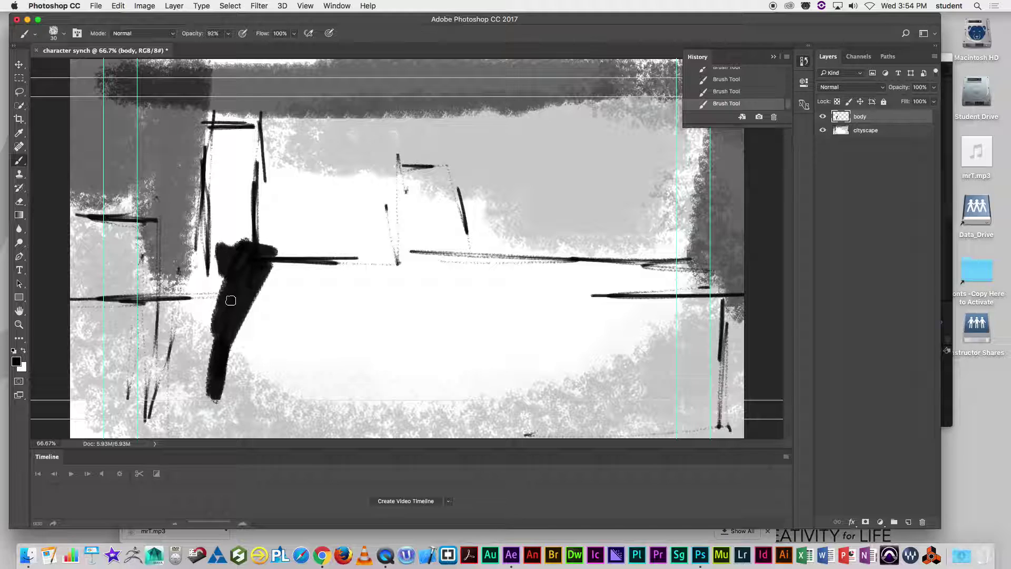
mouse_move(218, 403)
mouse_down()
mouse_move(210, 408)
mouse_move(235, 413)
mouse_move(214, 418)
mouse_move(232, 405)
mouse_move(226, 413)
mouse_move(246, 431)
mouse_move(197, 416)
mouse_move(188, 446)
mouse_up()
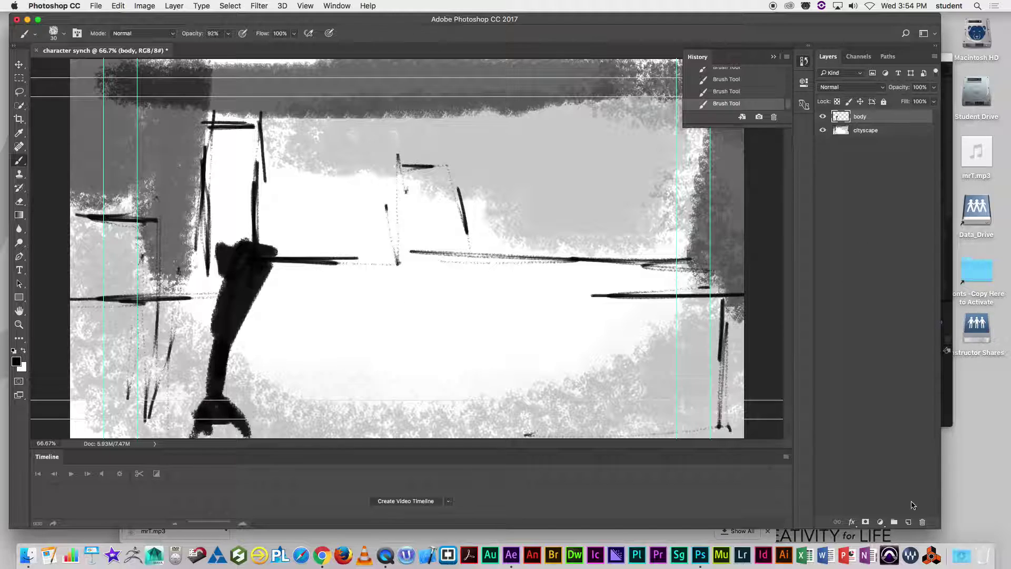
- Add a new layer above the body layer and name it head
click(908, 523)
double_click(861, 116)
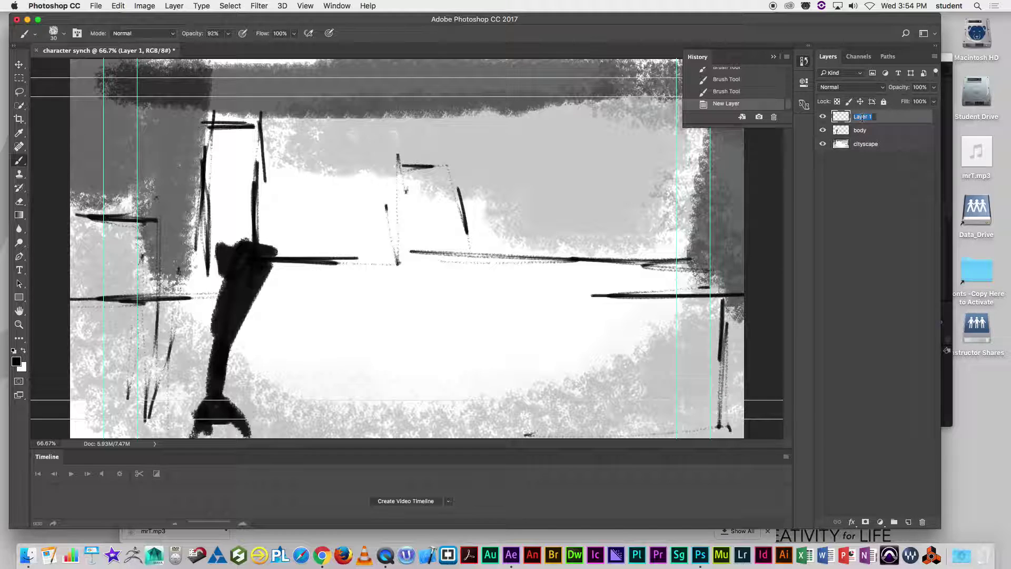
text(head)
key(Return)
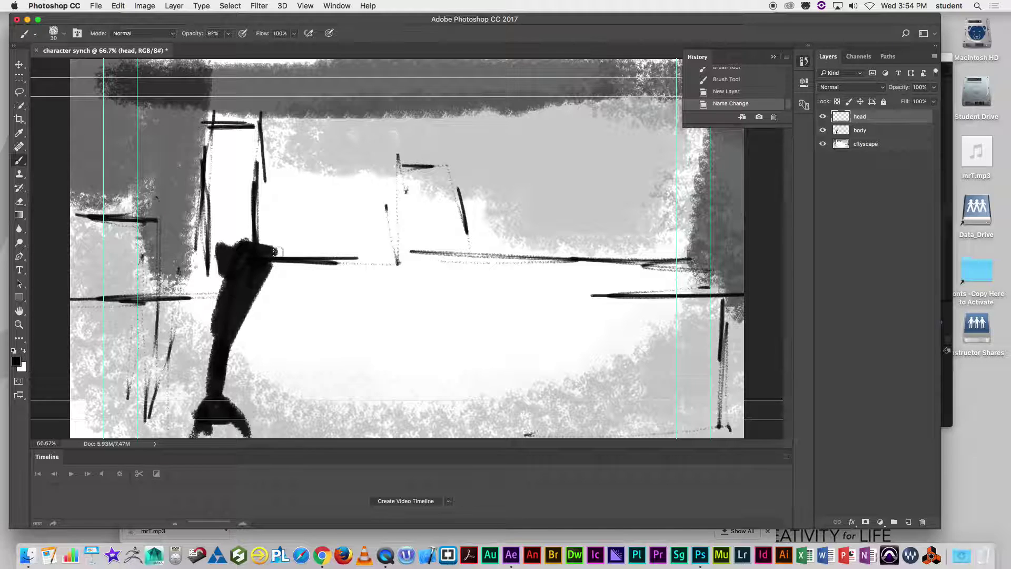
- Sketch the character's face in profile above the collar with an 8 px black brush, and hide the cityscape layer
key(bracketleft)
key(bracketleft)
mouse_move(248, 240)
mouse_down()
mouse_move(272, 187)
mouse_move(287, 215)
mouse_move(274, 229)
mouse_up()
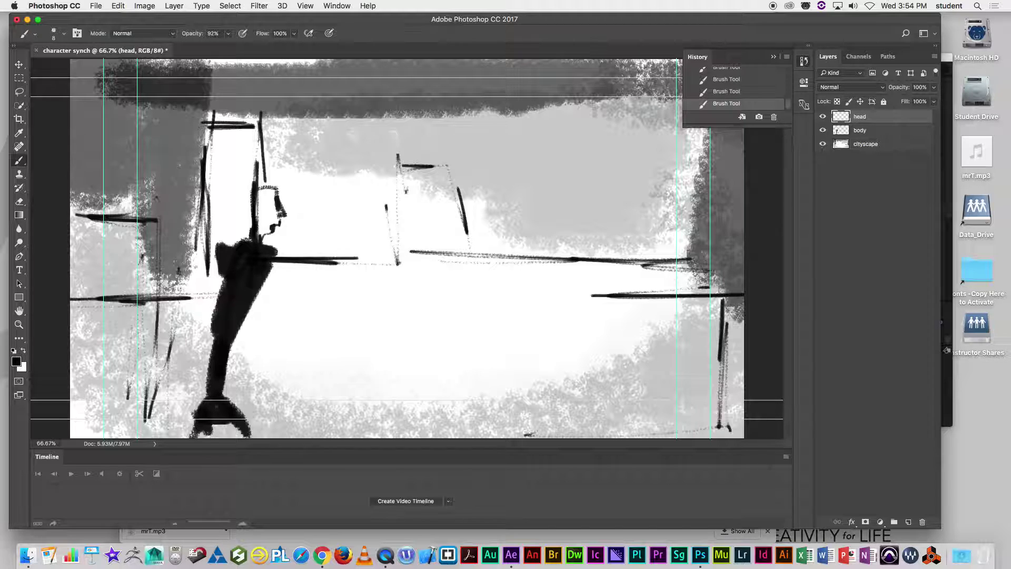
click(822, 144)
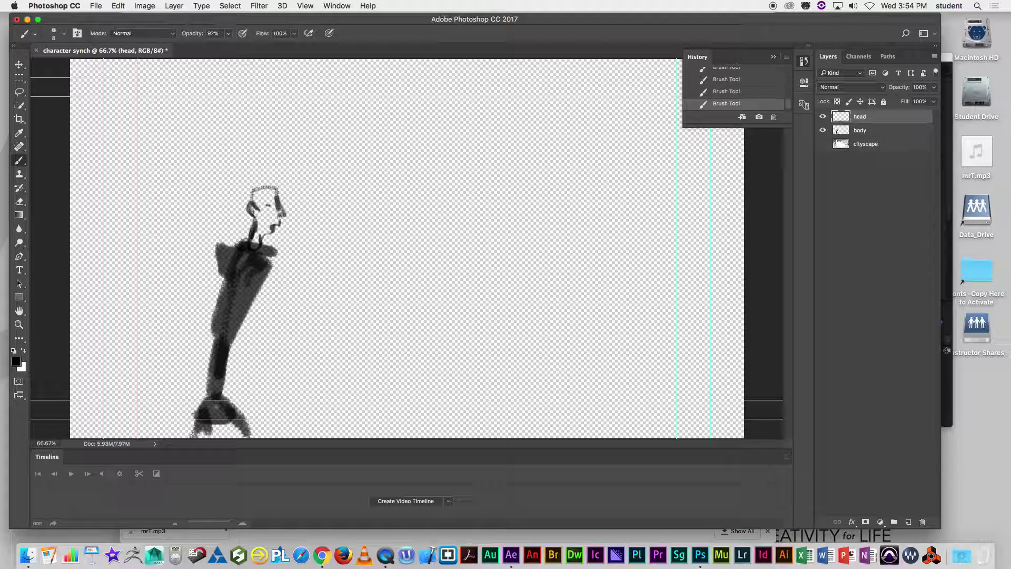
- Paint a black brimmed hat on the head, enlarging the brush to 25 px, and make white the foreground color
key(bracketright)
mouse_move(249, 194)
mouse_down()
mouse_move(287, 191)
mouse_move(234, 189)
mouse_move(311, 196)
mouse_move(276, 194)
mouse_move(309, 196)
mouse_move(267, 180)
mouse_move(290, 177)
mouse_move(250, 174)
mouse_move(276, 163)
mouse_move(255, 163)
mouse_move(266, 179)
mouse_move(276, 163)
mouse_move(240, 190)
mouse_move(225, 187)
mouse_up()
key(bracketright)
click(822, 117)
click(823, 118)
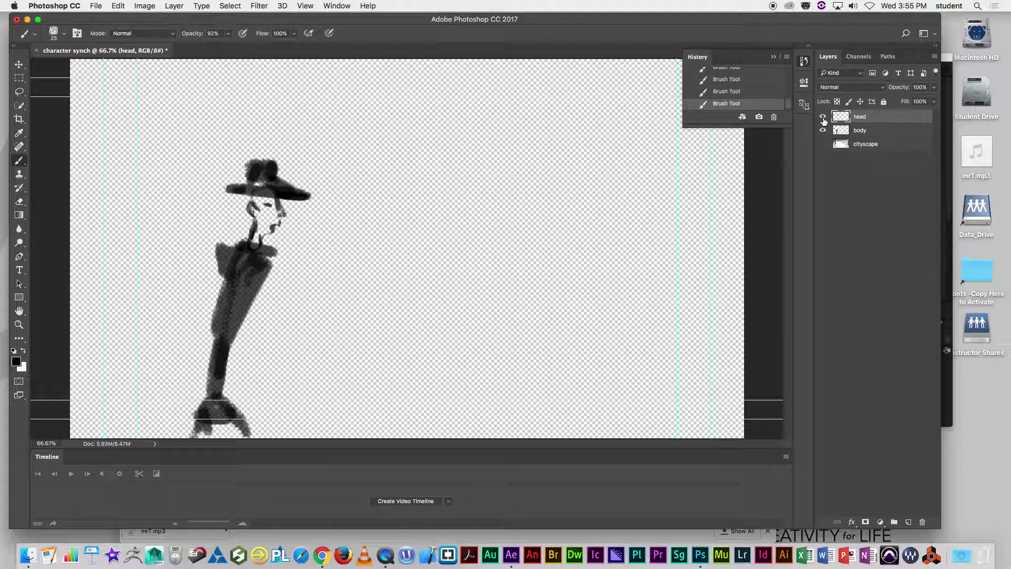
click(823, 117)
click(823, 117)
click(24, 351)
- Try to fill the inside of the face with white using the Paint Bucket
click(19, 215)
click(66, 223)
click(261, 220)
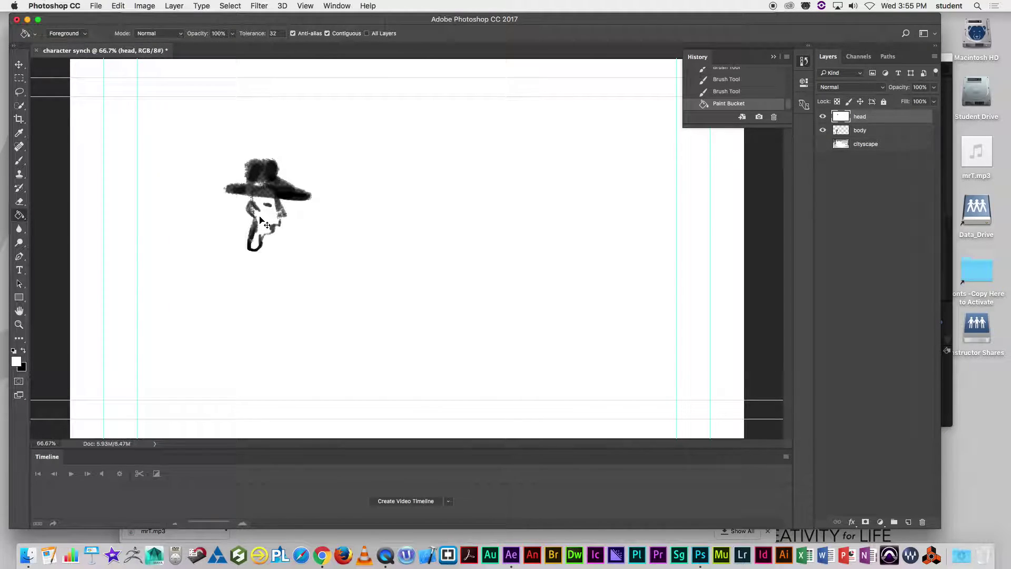
key(super+z)
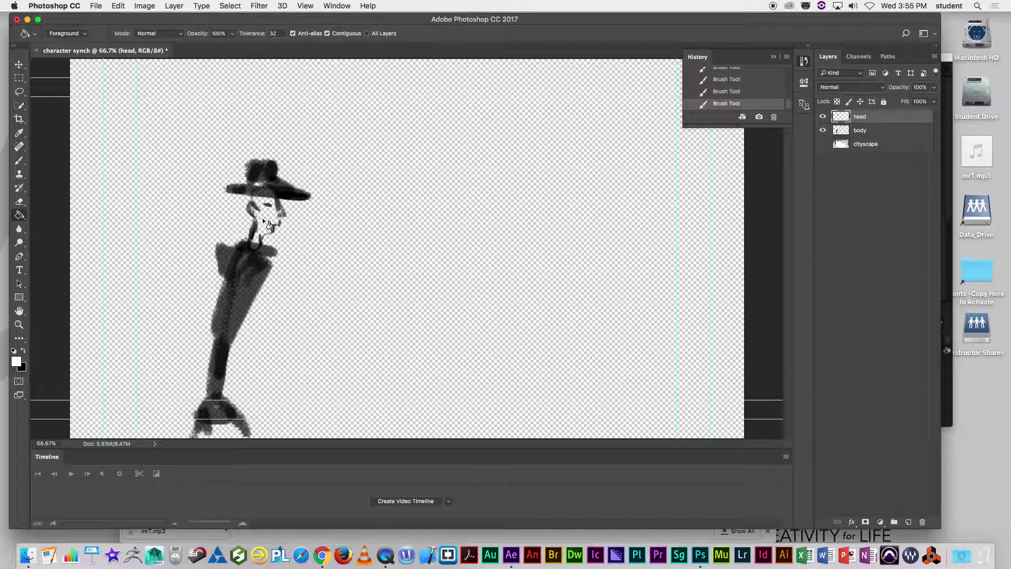
- Hide the body layer and paint the inside of the face and neck white with the Brush
click(822, 130)
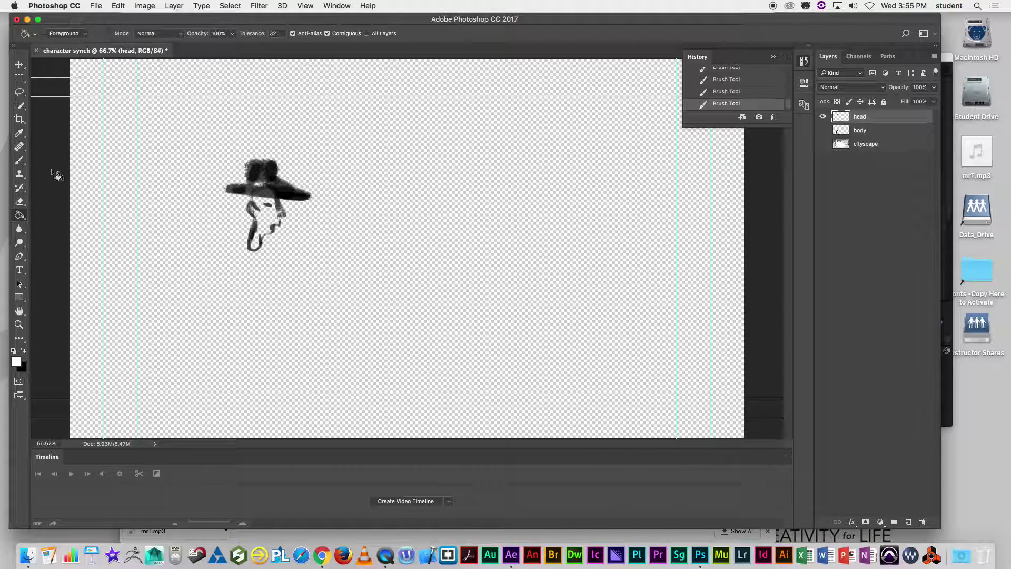
click(19, 160)
mouse_move(255, 233)
mouse_down()
mouse_move(252, 243)
mouse_move(268, 224)
mouse_move(258, 200)
mouse_move(277, 206)
mouse_move(268, 217)
mouse_move(278, 221)
mouse_up()
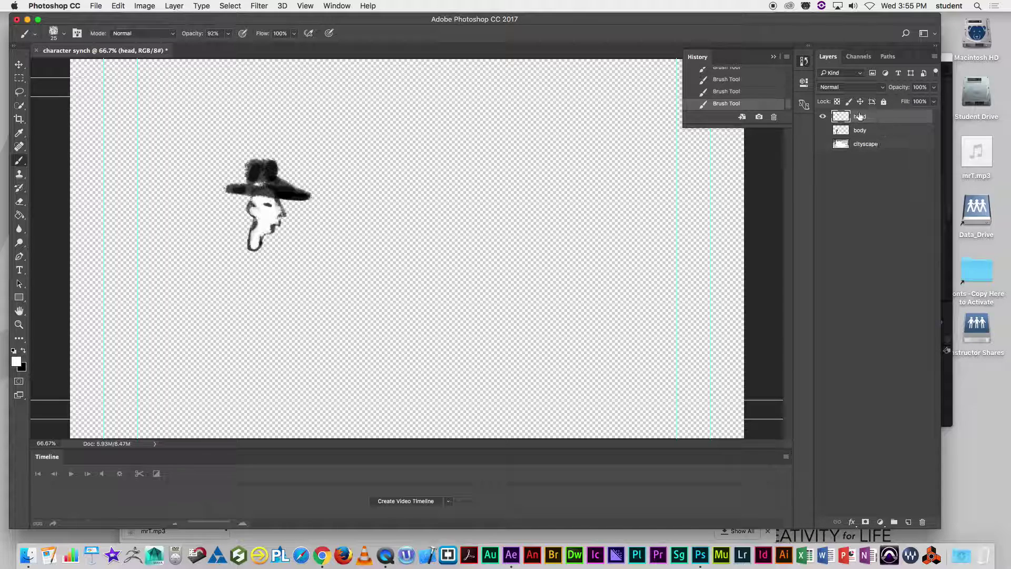
- Add a new layer above the head layer and name it jaw
click(909, 523)
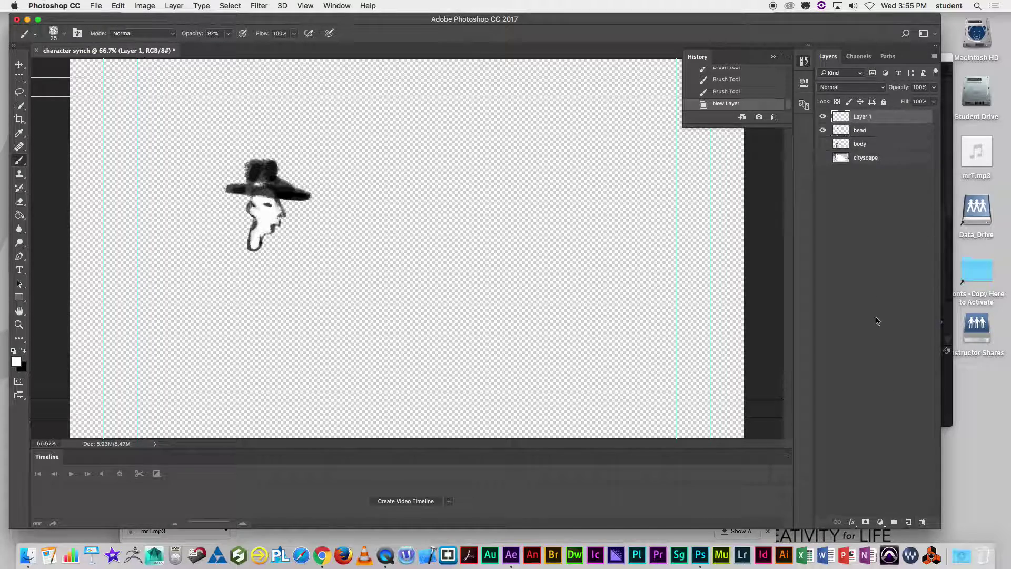
double_click(867, 117)
key(BackSpace)
text(jaw)
key(Return)
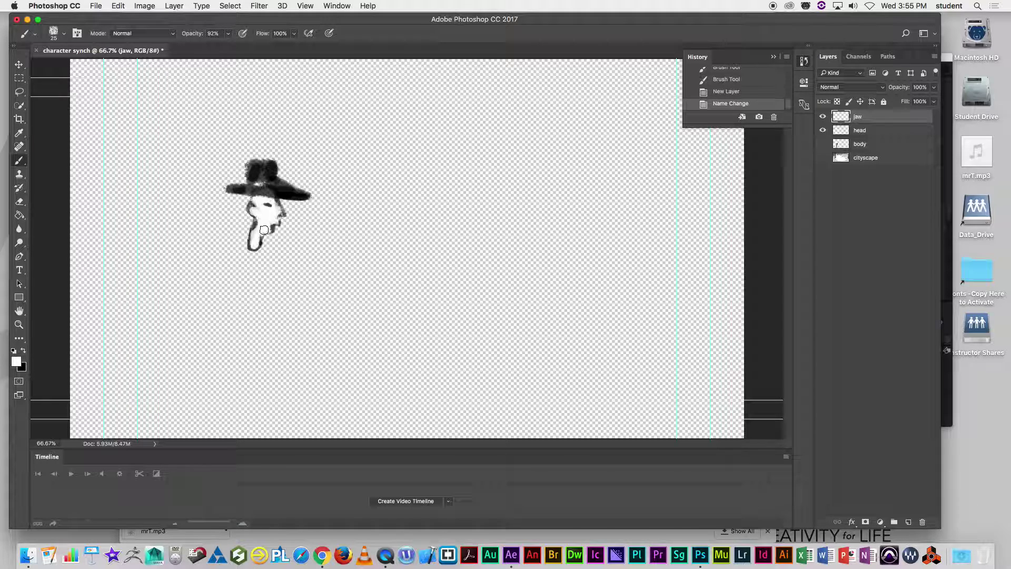
- Paint a white lower jaw under the face and outline it in black with an 8 px brush
mouse_move(268, 233)
mouse_down()
mouse_move(280, 238)
mouse_move(270, 234)
mouse_up()
click(23, 350)
key(bracketleft)
key(bracketleft)
key(bracketleft)
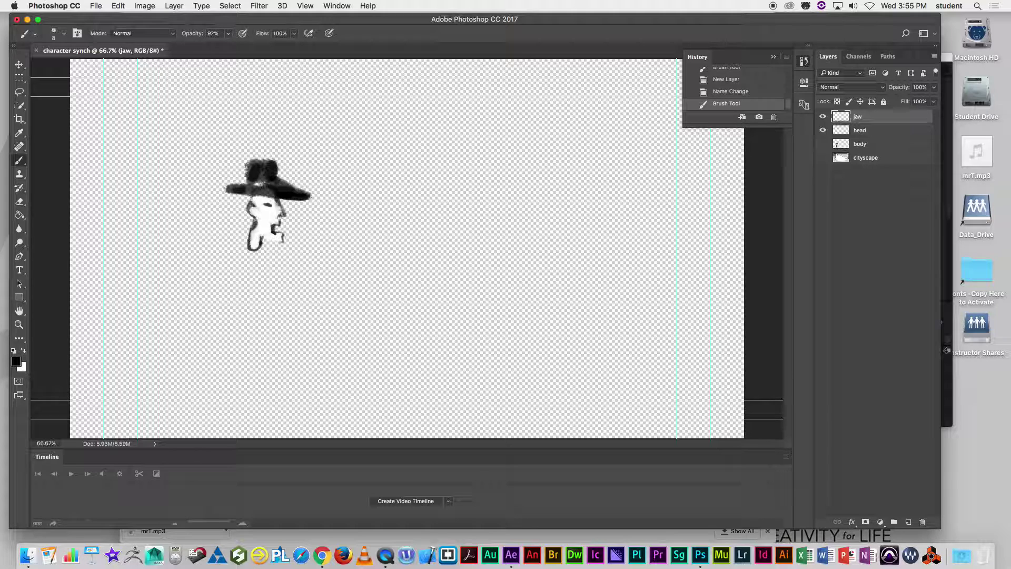
mouse_move(259, 226)
mouse_down()
mouse_move(264, 237)
mouse_move(273, 225)
mouse_move(281, 246)
mouse_up()
click(823, 116)
click(823, 116)
- Select the head layer, check it by toggling its visibility, and show the body layer again
click(862, 131)
click(822, 130)
click(823, 130)
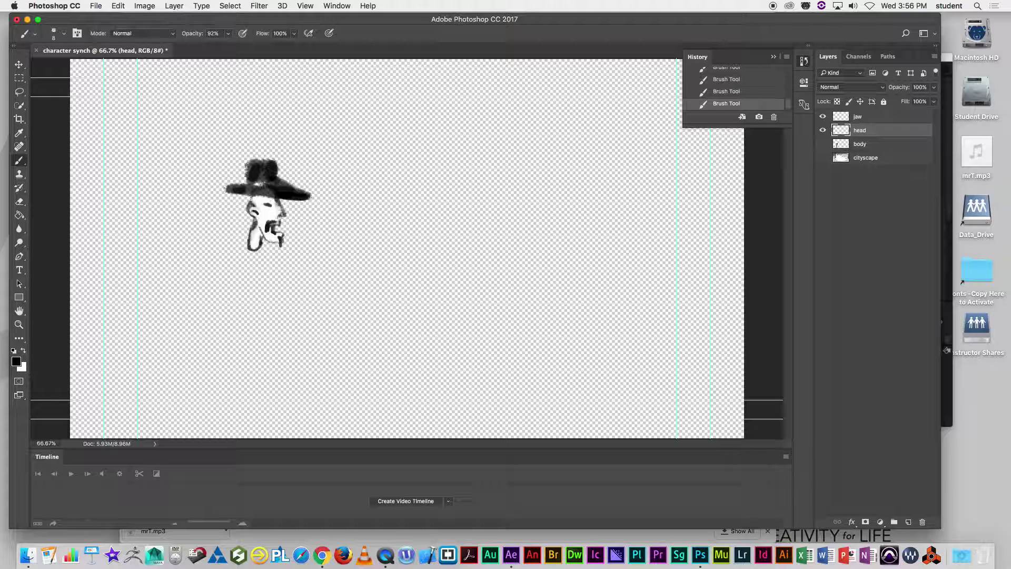
click(823, 144)
click(823, 145)
click(823, 145)
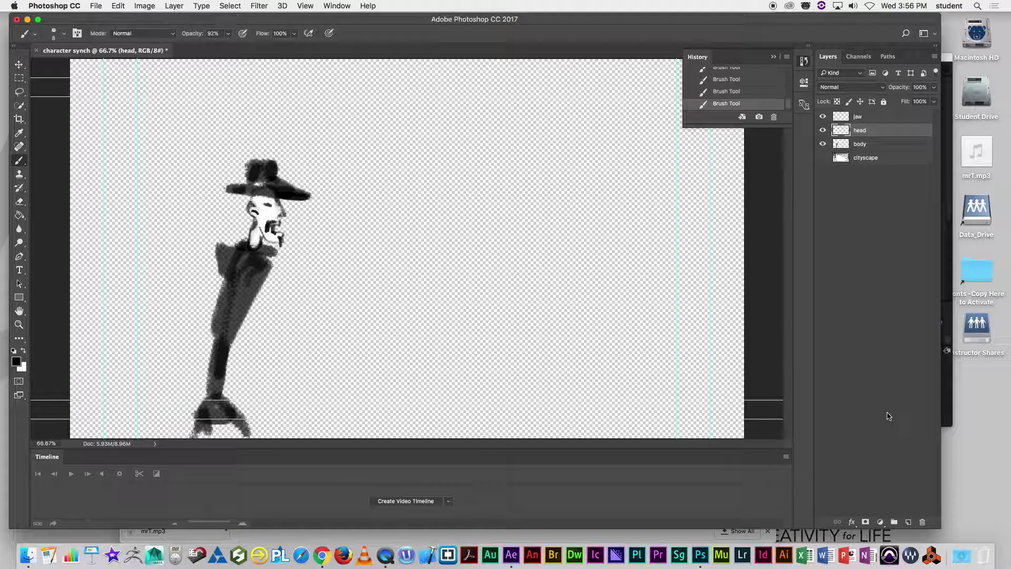
- Add a new layer between the head and jaw layers and name it arm
click(908, 521)
double_click(862, 130)
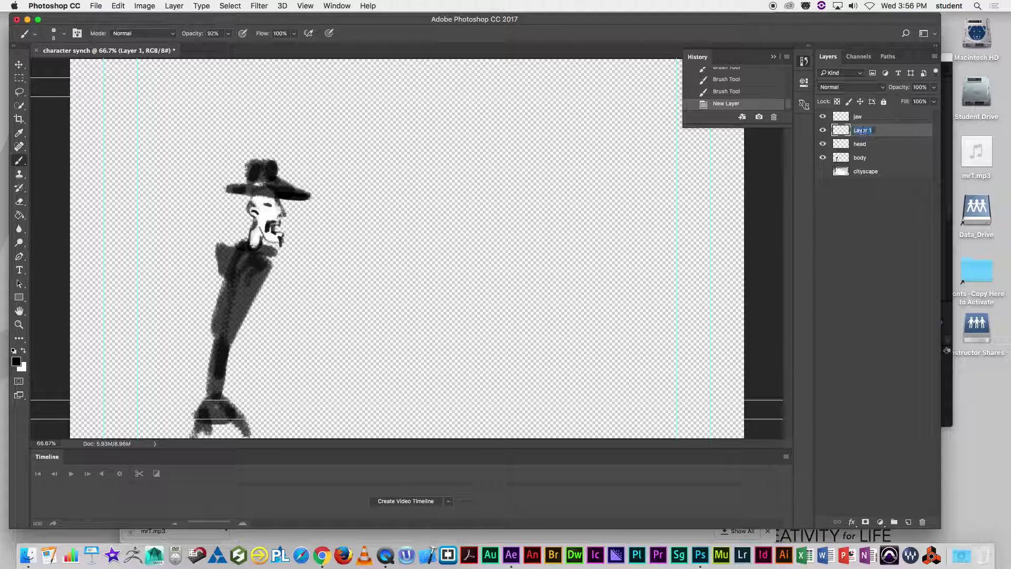
text(arm)
key(Return)
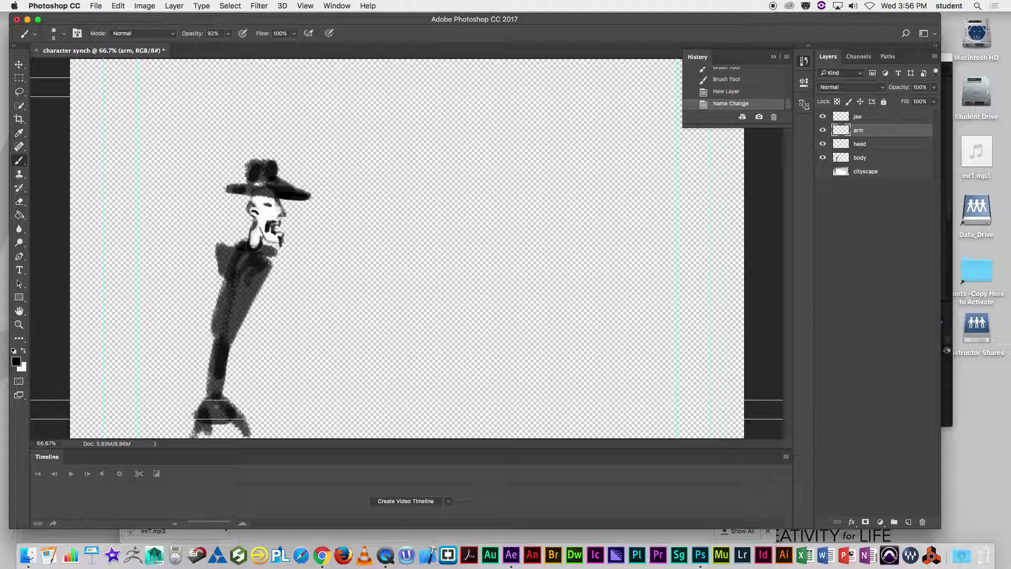
- Paint a black sleeve bending forward from the shoulder with a larger brush, and outline an outstretched hand with a 9 px brush
key(bracketright)
key(bracketright)
key(bracketright)
mouse_move(223, 257)
mouse_down()
mouse_move(228, 313)
mouse_move(222, 289)
mouse_move(245, 332)
mouse_move(328, 336)
mouse_move(328, 346)
mouse_move(308, 349)
mouse_move(316, 337)
mouse_move(349, 330)
mouse_move(378, 342)
mouse_move(353, 337)
mouse_move(367, 346)
mouse_move(335, 348)
mouse_up()
key(bracketleft)
key(bracketleft)
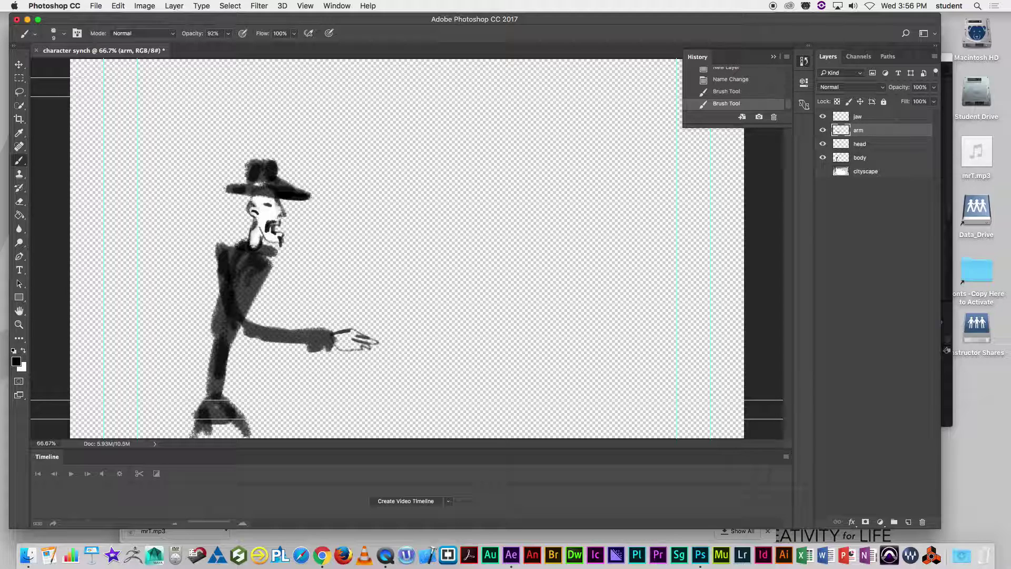
- Fill the outlined hand with white sampled from the face using the Paint Bucket, and check the character against the cityscape
click(19, 216)
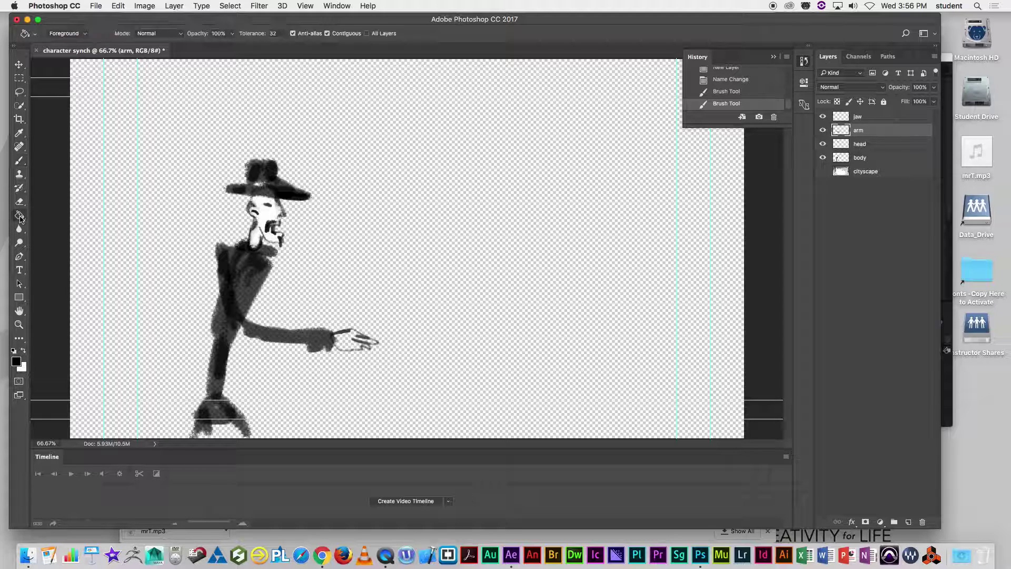
click(20, 217)
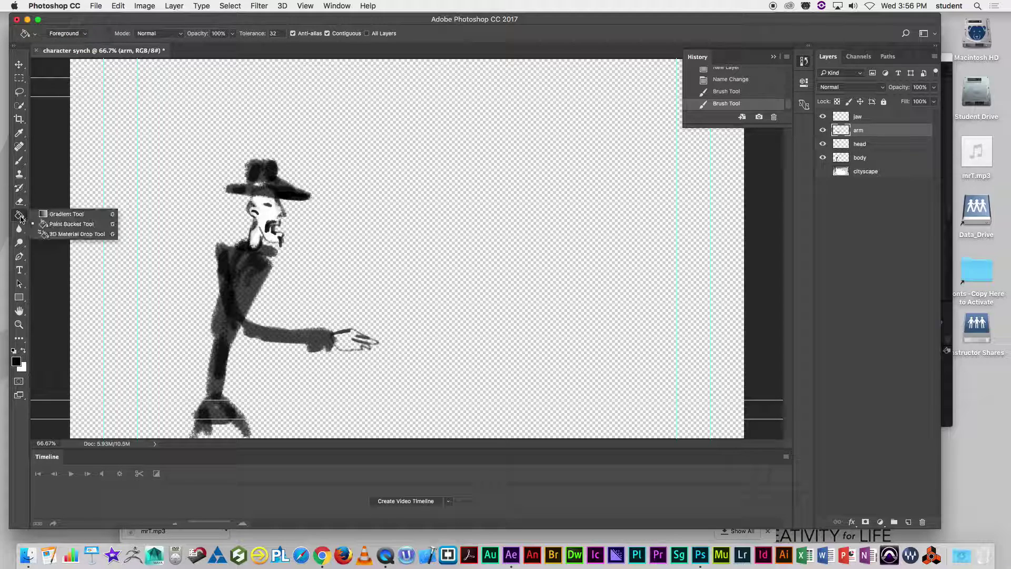
click(60, 224)
alt+click(272, 212)
click(348, 337)
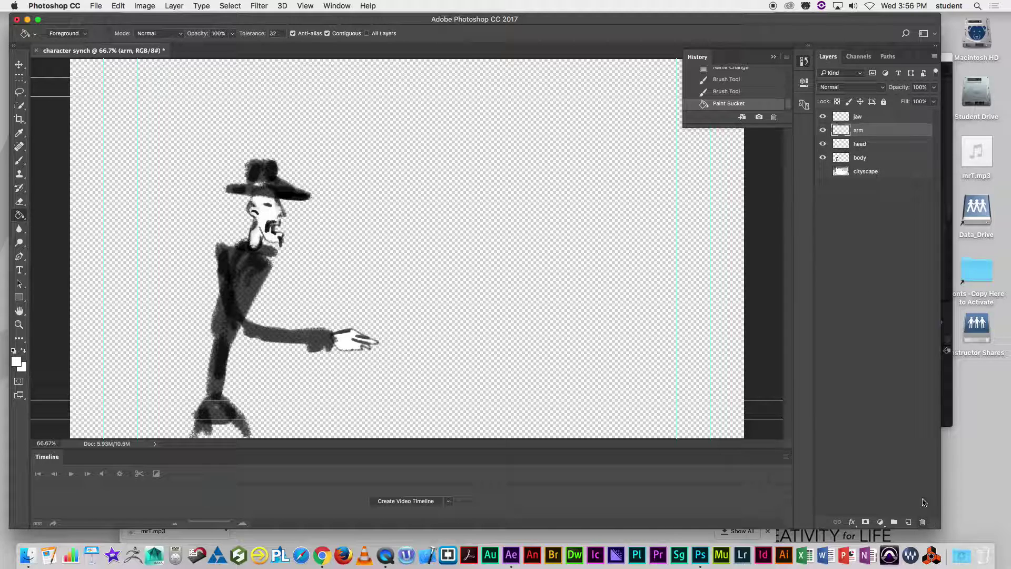
click(823, 171)
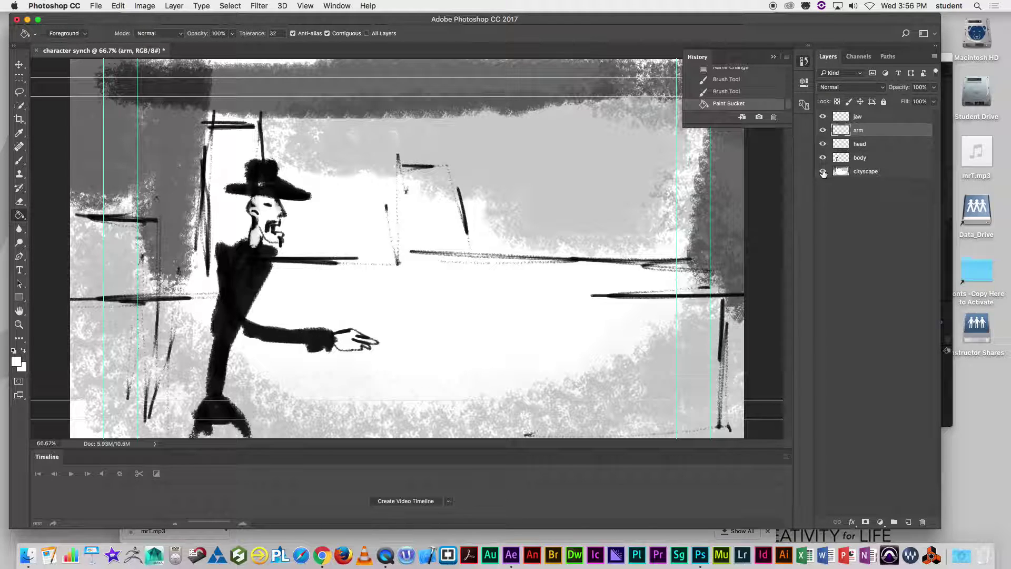
click(823, 172)
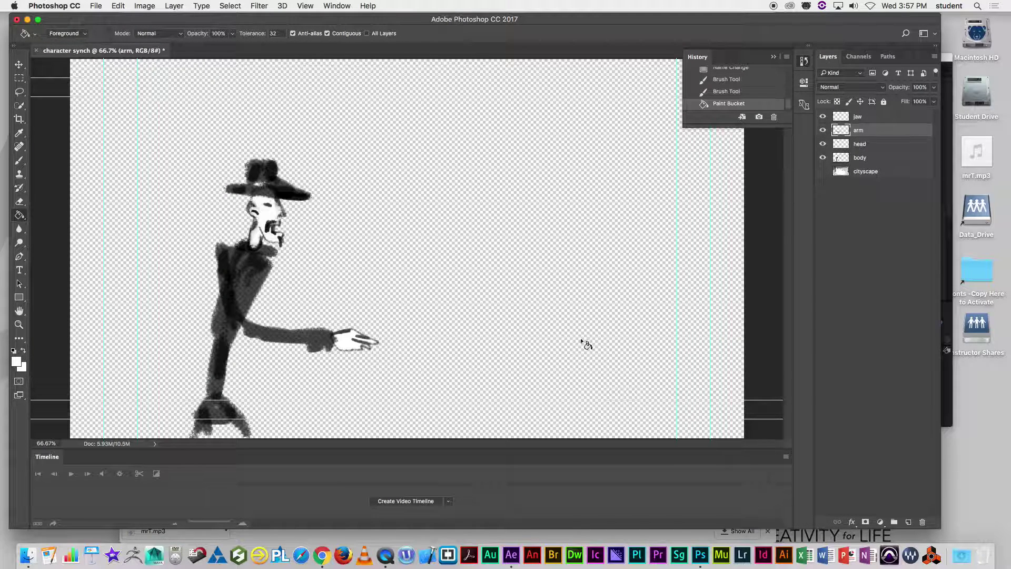
- Add a new layer above the arm layer named body2, and switch to the Brush with black as the foreground color
click(908, 521)
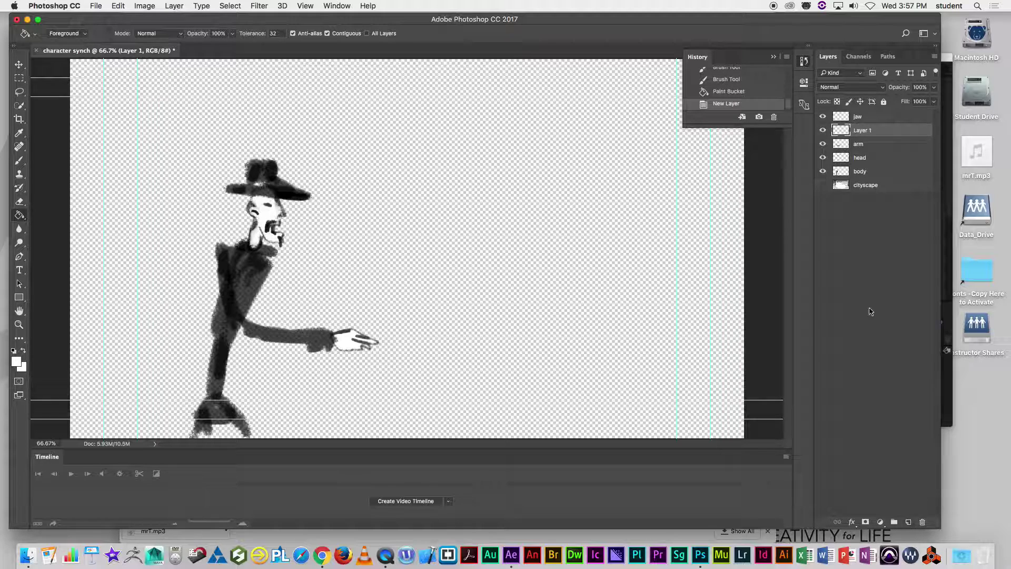
double_click(862, 130)
text(body2)
key(Return)
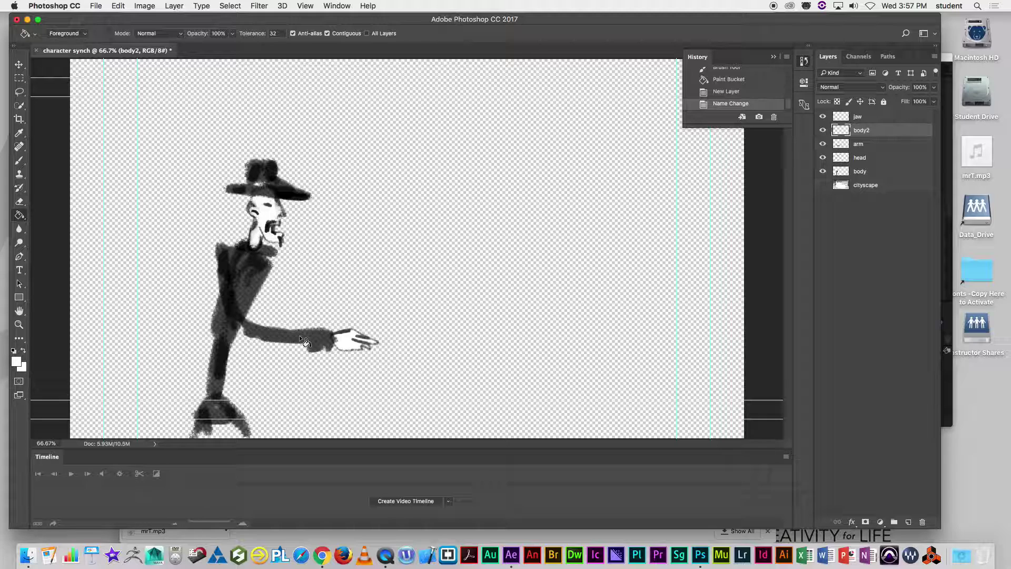
key(x)
key(b)
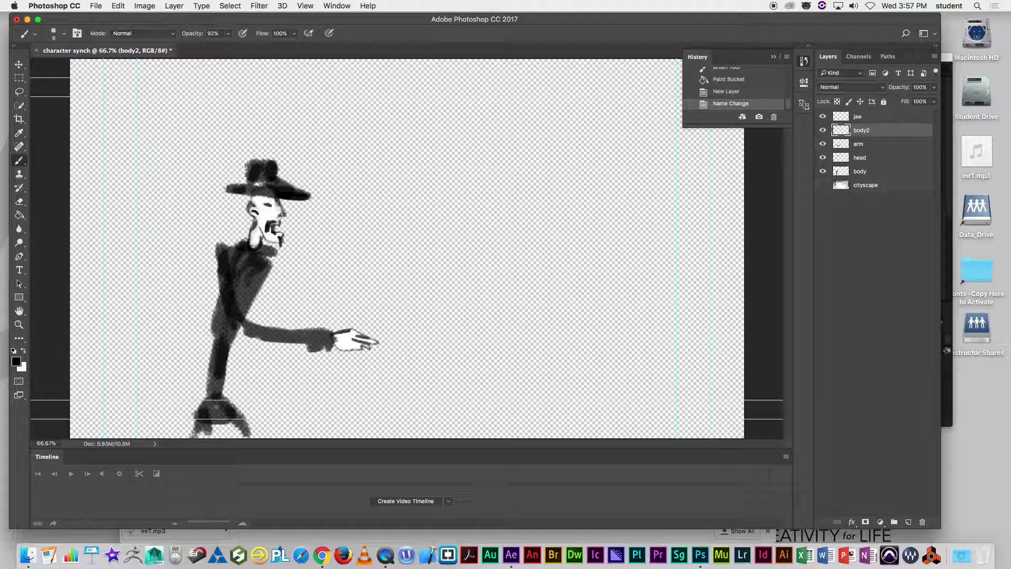
- Outline a muscular headless figure with hands on hips, a belt and spread legs facing the hatted character, using thin black strokes on body2
mouse_move(561, 230)
mouse_down()
mouse_move(590, 251)
mouse_move(495, 232)
mouse_move(463, 256)
mouse_move(440, 304)
mouse_move(459, 336)
mouse_up()
mouse_move(478, 271)
mouse_down()
mouse_move(479, 304)
mouse_move(503, 349)
mouse_move(561, 329)
mouse_move(582, 292)
mouse_move(627, 312)
mouse_move(574, 335)
mouse_move(554, 365)
mouse_move(592, 363)
mouse_move(634, 332)
mouse_up()
drag(619, 271, 565, 256)
mouse_move(474, 300)
mouse_down()
mouse_move(481, 327)
mouse_move(499, 337)
mouse_up()
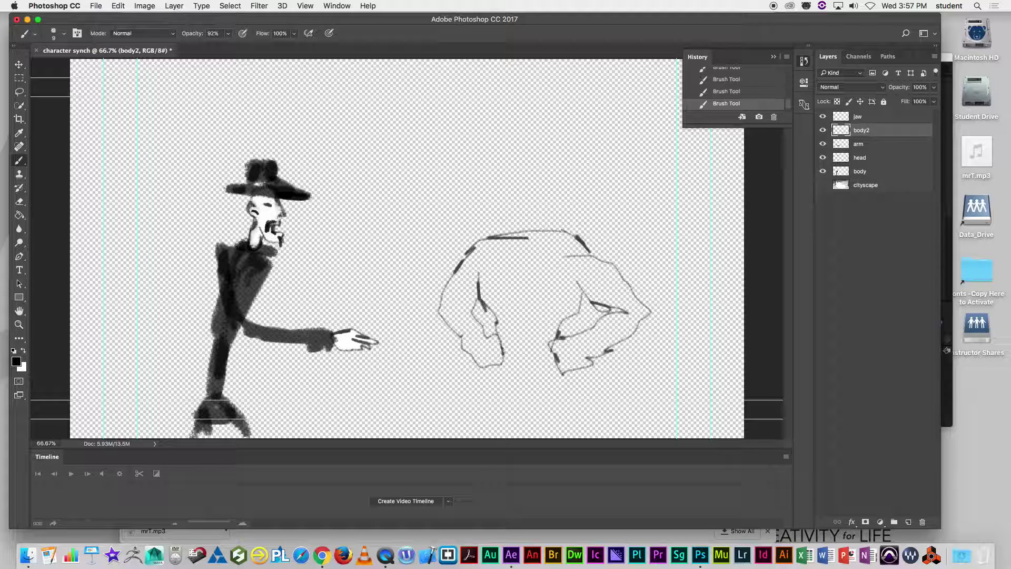
drag(503, 365, 489, 438)
mouse_move(529, 401)
mouse_down()
mouse_move(521, 435)
mouse_move(547, 438)
mouse_up()
drag(568, 378, 598, 436)
mouse_move(504, 347)
mouse_down()
mouse_move(553, 347)
mouse_move(549, 367)
mouse_move(553, 360)
mouse_up()
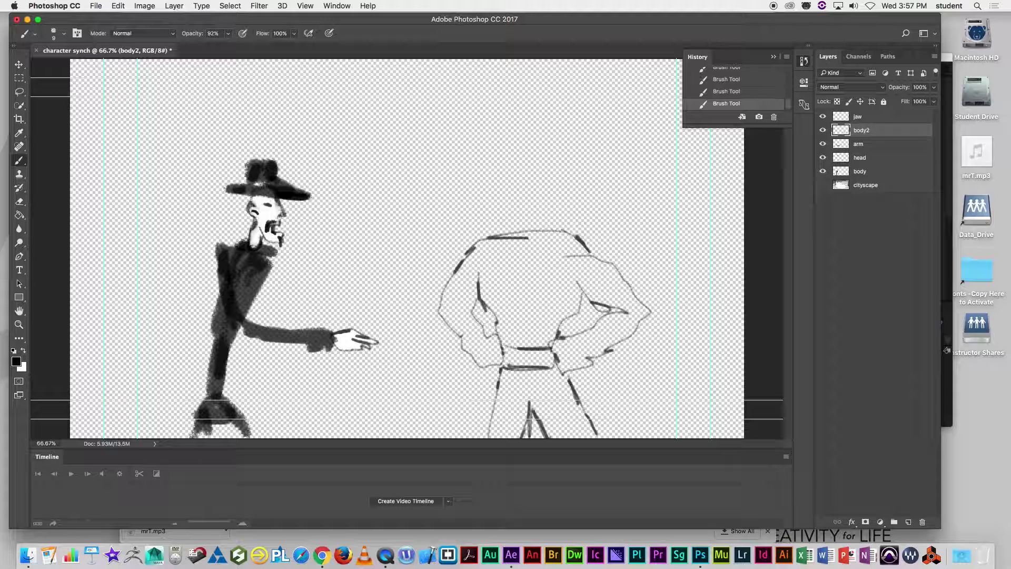
- Draw the open vest edges, chest lines and shoulder line on the figure's torso
mouse_move(559, 230)
mouse_down()
mouse_move(541, 261)
mouse_move(547, 323)
mouse_up()
drag(558, 243, 568, 289)
drag(500, 240, 492, 311)
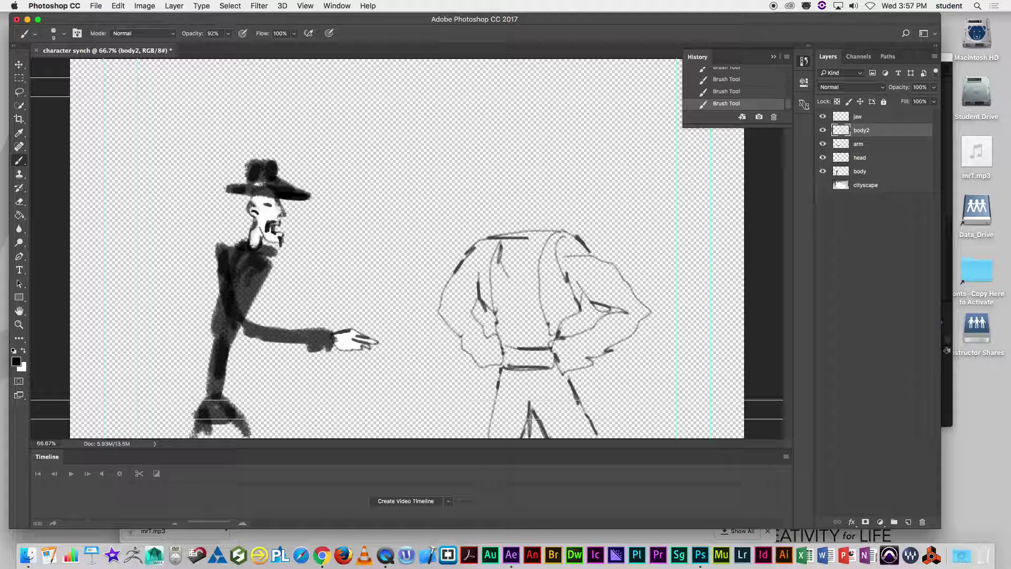
drag(529, 276, 514, 265)
drag(434, 237, 476, 241)
- Set the foreground color to medium gray (8f8f8f) and fill the figure's outlined arm nearest the hatted character with the Paint Bucket
click(23, 350)
click(17, 361)
drag(399, 256, 367, 244)
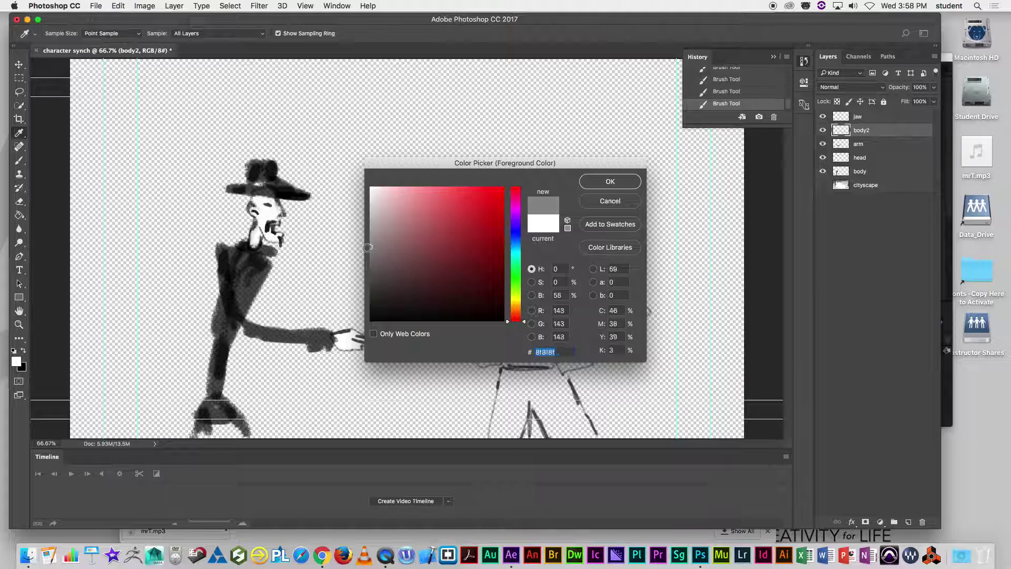
click(589, 182)
key(b)
key(bracketright)
key(bracketright)
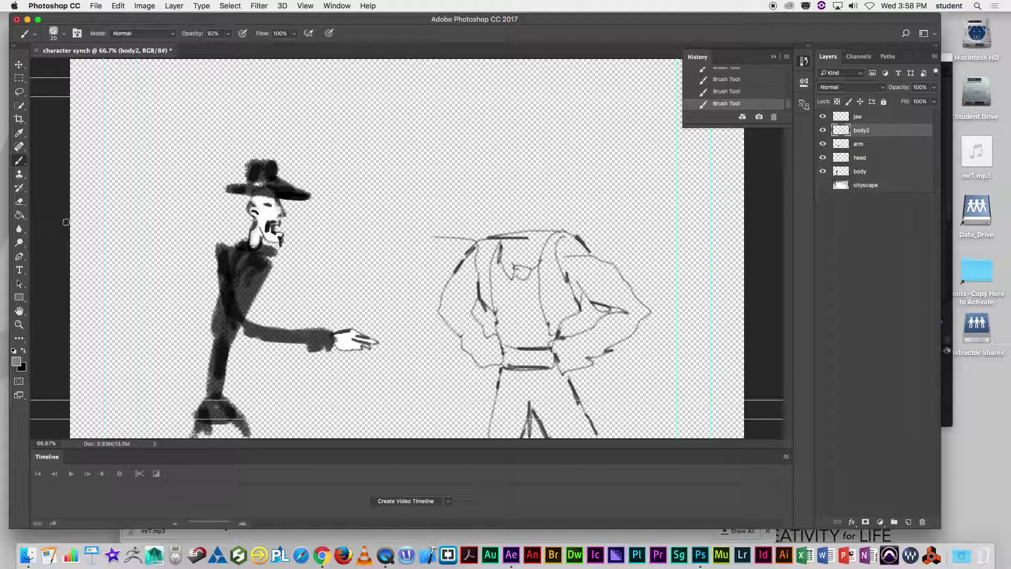
click(19, 215)
click(451, 295)
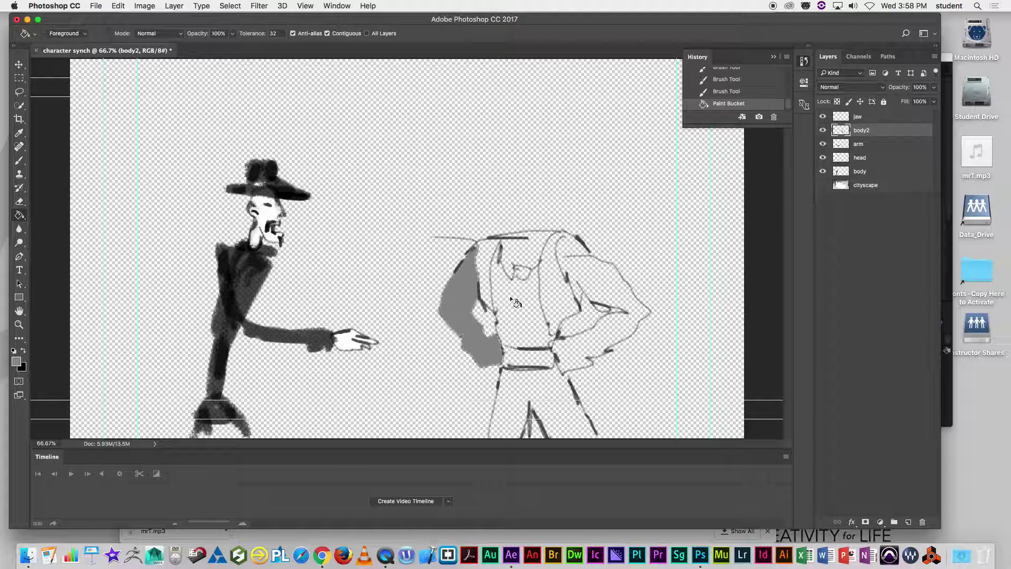
- Undo the spilled fill on the figure's far arm, brush over the shoulder outline gap in gray, and fill that arm again
click(585, 271)
key(super+z)
click(20, 160)
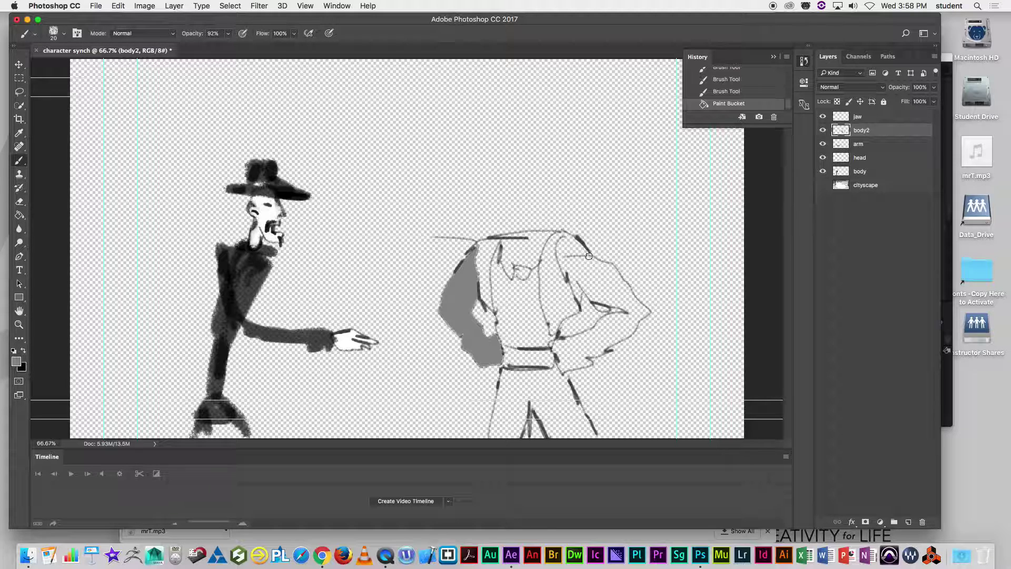
drag(593, 257, 568, 242)
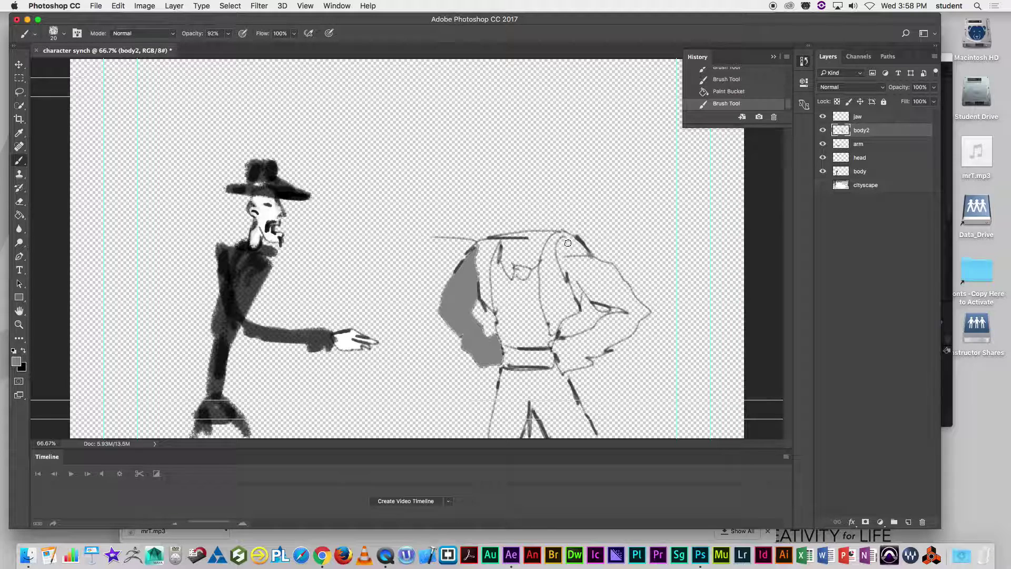
click(19, 215)
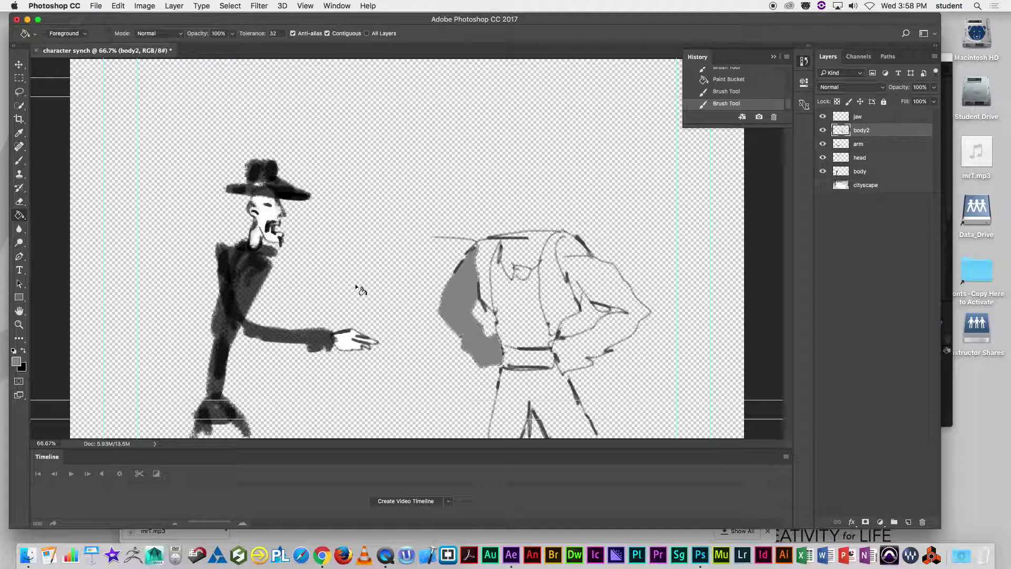
click(598, 286)
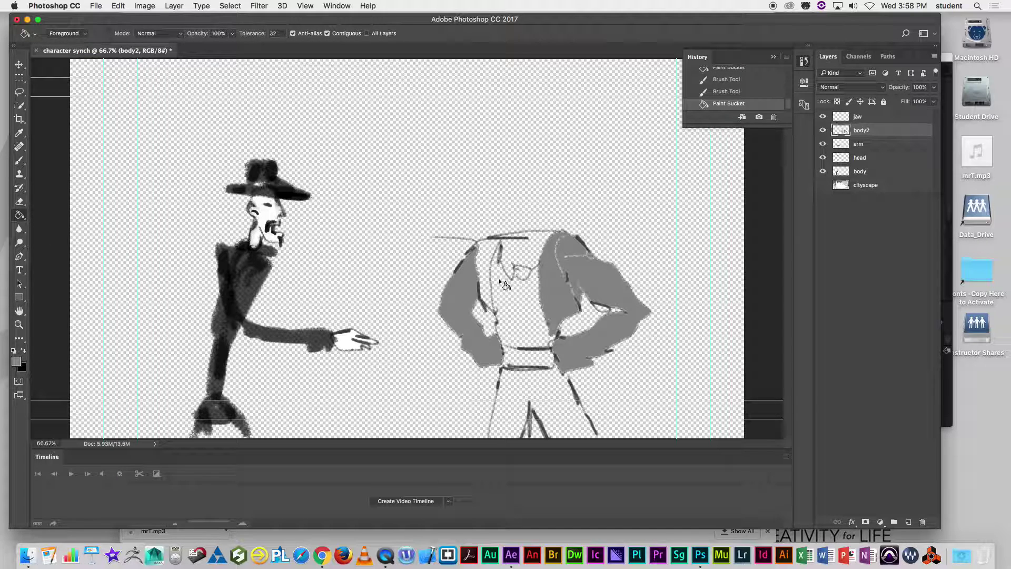
- Fill the figure's chest, waist and remaining vest strip with the same gray
click(517, 308)
click(517, 259)
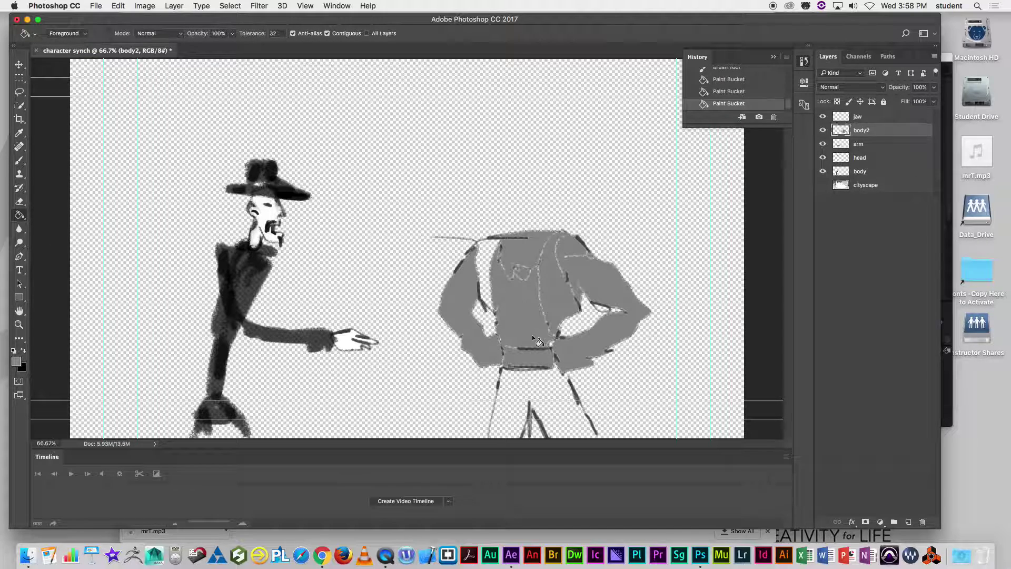
click(485, 292)
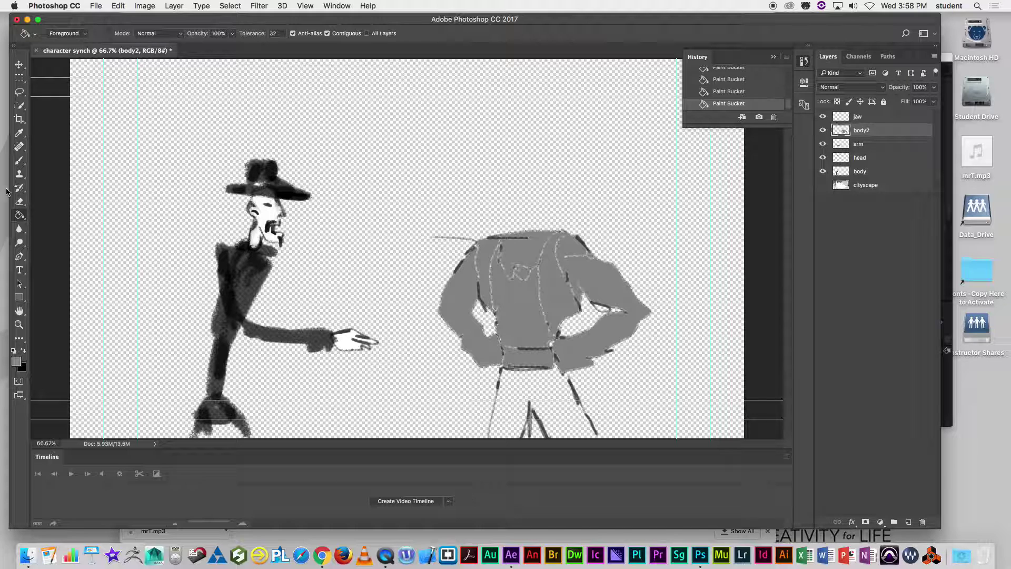
- Paint both front panels of the figure's vest black with the 20 px brush
click(19, 160)
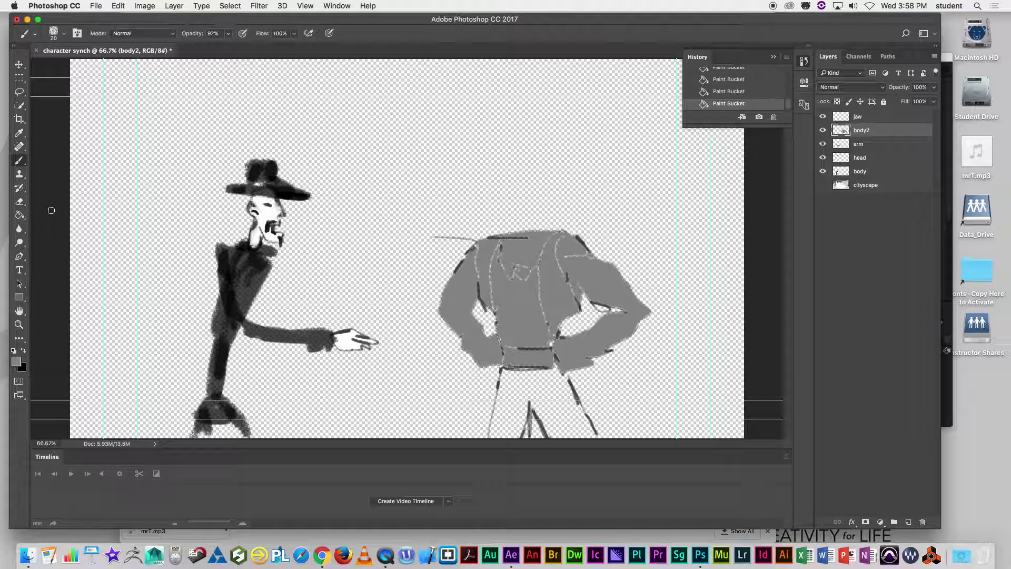
click(23, 350)
mouse_move(491, 245)
mouse_down()
mouse_move(476, 262)
mouse_move(483, 256)
mouse_move(484, 291)
mouse_move(488, 256)
mouse_move(492, 329)
mouse_up()
mouse_move(557, 235)
mouse_down()
mouse_move(543, 265)
mouse_move(549, 325)
mouse_move(585, 313)
mouse_move(567, 313)
mouse_move(557, 255)
mouse_move(553, 348)
mouse_up()
- Paint the figure's trousers black with a 35 px brush
key(bracketright)
key(bracketright)
key(bracketright)
mouse_move(526, 382)
mouse_down()
mouse_move(503, 353)
mouse_move(541, 351)
mouse_move(520, 353)
mouse_move(542, 355)
mouse_move(501, 399)
mouse_move(484, 452)
mouse_move(514, 454)
mouse_move(523, 392)
mouse_up()
mouse_move(527, 389)
mouse_down()
mouse_move(561, 419)
mouse_move(565, 401)
mouse_move(573, 407)
mouse_move(578, 420)
mouse_move(554, 414)
mouse_move(533, 387)
mouse_move(562, 403)
mouse_move(568, 434)
mouse_move(581, 432)
mouse_move(569, 410)
mouse_move(560, 421)
mouse_up()
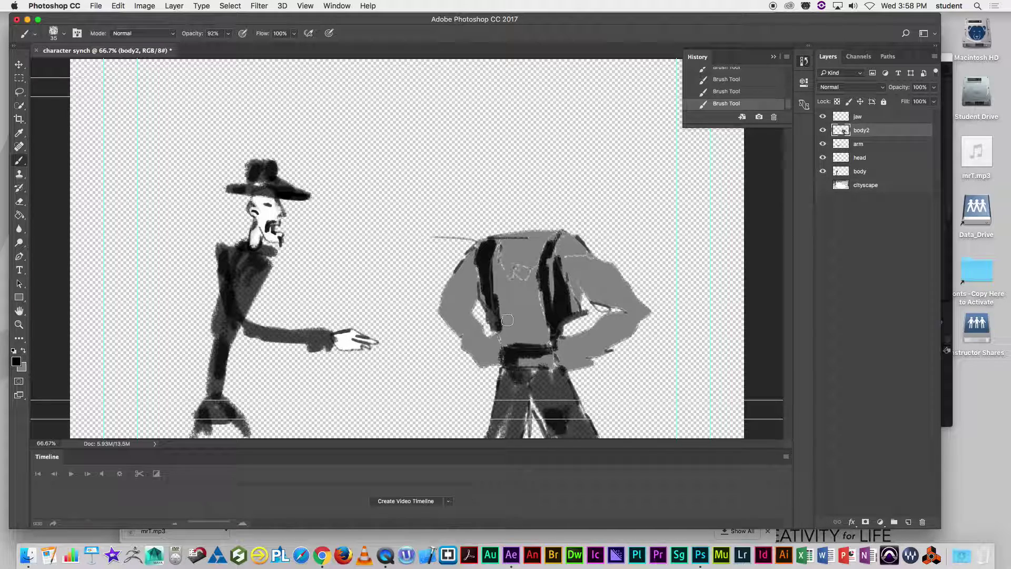
- Shade the figure's arms and chest with a 40 px black brush at about 25% opacity
key(bracketright)
click(227, 36)
drag(226, 44, 195, 45)
key(bracketright)
key(bracketleft)
mouse_move(501, 258)
mouse_down()
mouse_move(446, 315)
mouse_move(472, 349)
mouse_move(498, 360)
mouse_move(501, 240)
mouse_move(495, 275)
mouse_move(523, 284)
mouse_move(480, 287)
mouse_move(537, 296)
mouse_move(546, 324)
mouse_move(509, 297)
mouse_move(507, 336)
mouse_move(572, 257)
mouse_move(566, 245)
mouse_move(564, 263)
mouse_move(581, 275)
mouse_move(598, 267)
mouse_move(578, 286)
mouse_move(617, 311)
mouse_move(600, 330)
mouse_move(551, 342)
mouse_move(546, 392)
mouse_move(533, 397)
mouse_move(556, 440)
mouse_move(550, 408)
mouse_move(566, 435)
mouse_move(521, 392)
mouse_move(497, 427)
mouse_move(503, 444)
mouse_move(529, 410)
mouse_up()
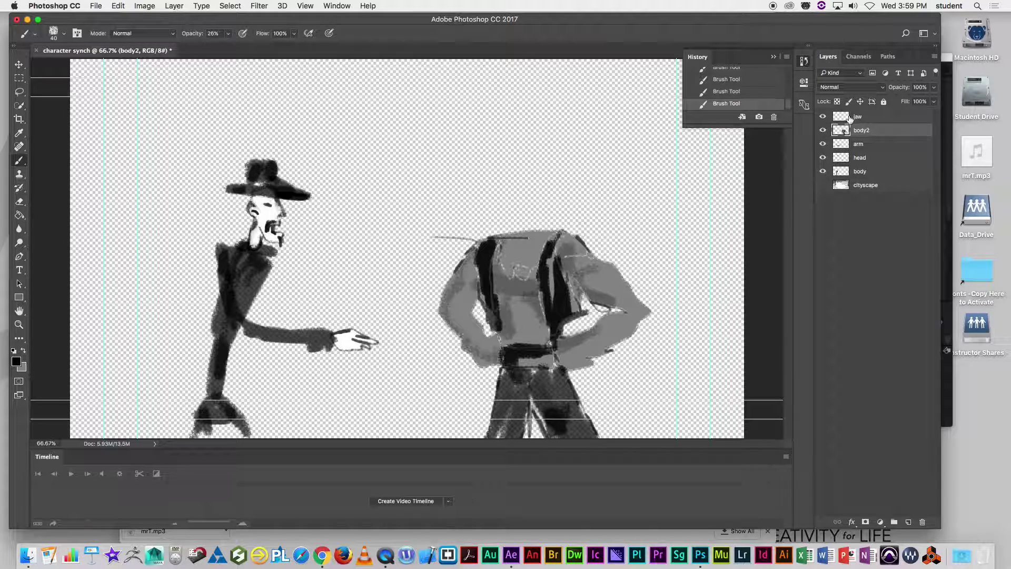
- Add a new layer above body2 and name it head2
click(908, 521)
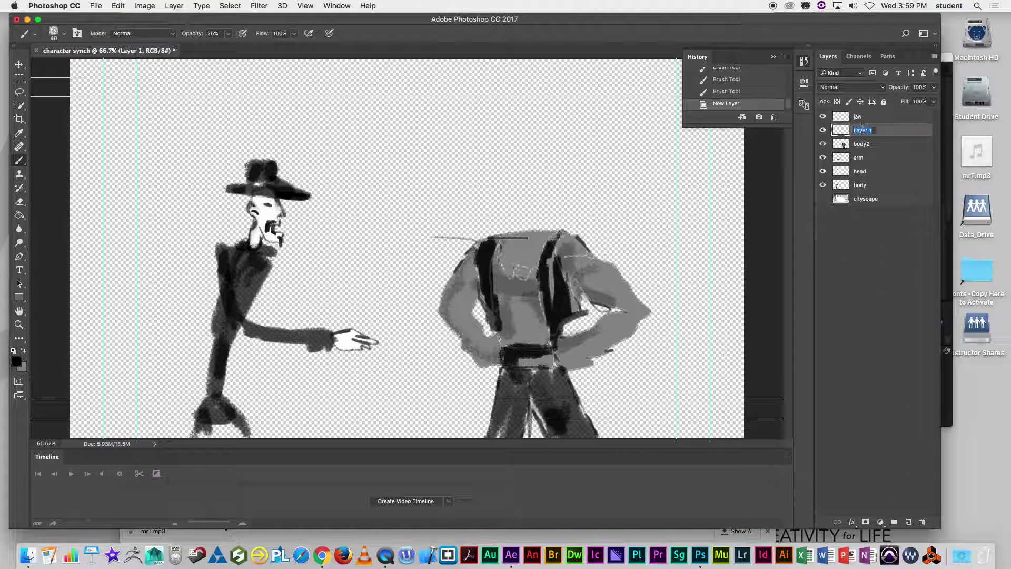
text(head2)
key(Return)
- Draw a square-jawed head with spiky hair, brows, nose and ear on head2, using a 10 px black brush at 100% opacity
click(228, 33)
drag(225, 47, 266, 50)
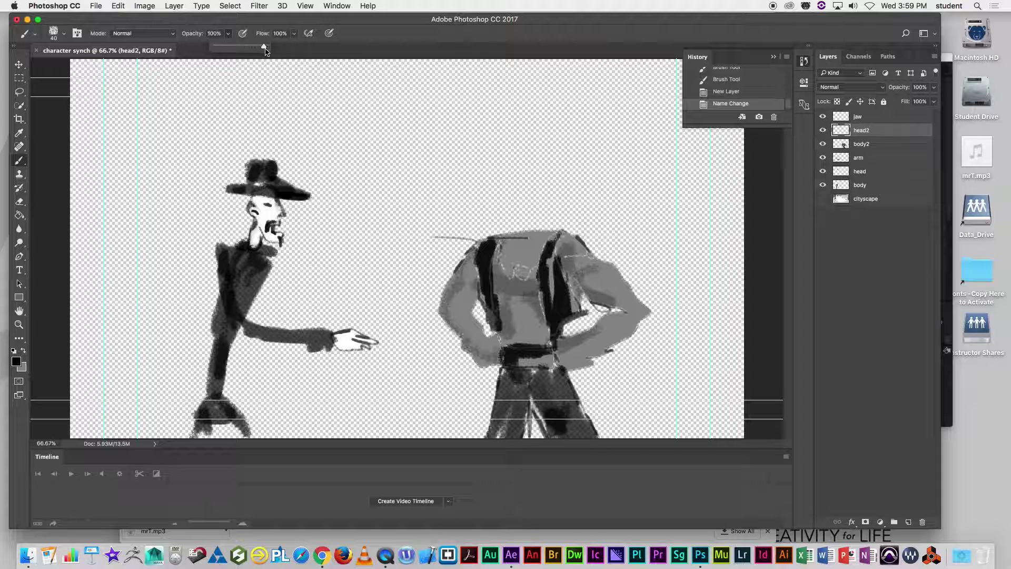
alt+click(470, 247)
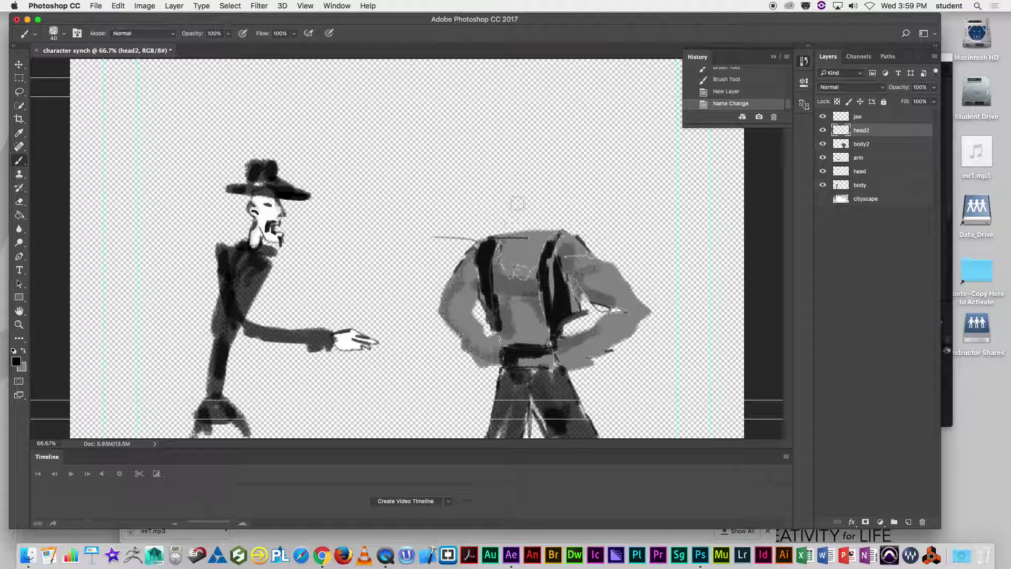
key(bracketleft)
key(bracketleft)
key(bracketleft)
key(bracketleft)
key(bracketleft)
drag(531, 246, 542, 217)
mouse_move(504, 187)
mouse_down()
mouse_move(488, 171)
mouse_move(522, 147)
mouse_move(540, 177)
mouse_move(556, 174)
mouse_move(552, 188)
mouse_move(512, 191)
mouse_move(535, 166)
mouse_move(513, 176)
mouse_move(546, 187)
mouse_move(503, 167)
mouse_move(535, 196)
mouse_move(513, 192)
mouse_move(534, 194)
mouse_up()
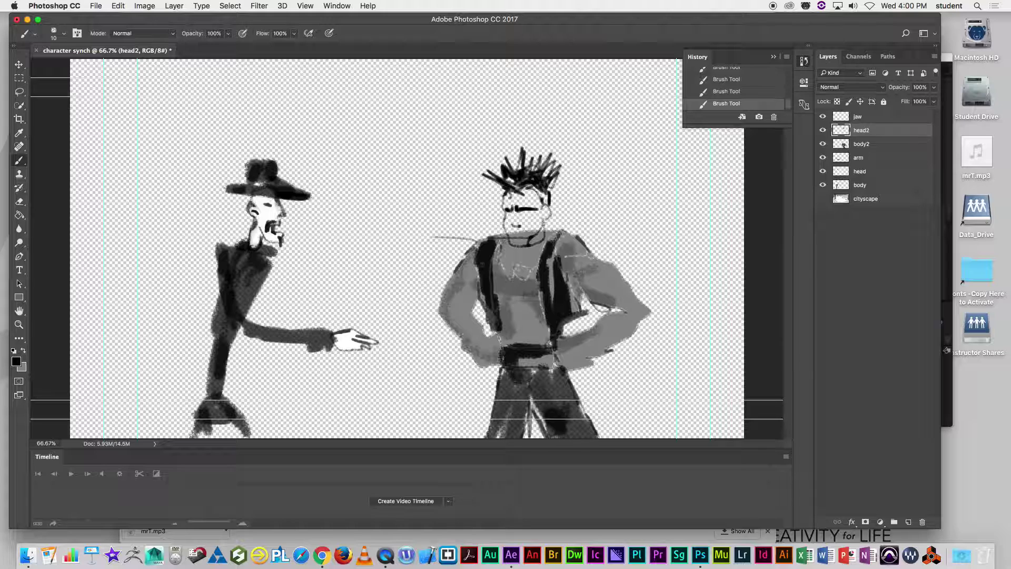
- Sample the body's gray and fill the outlined face, chin and ear on head2 with the Paint Bucket
alt+click(527, 234)
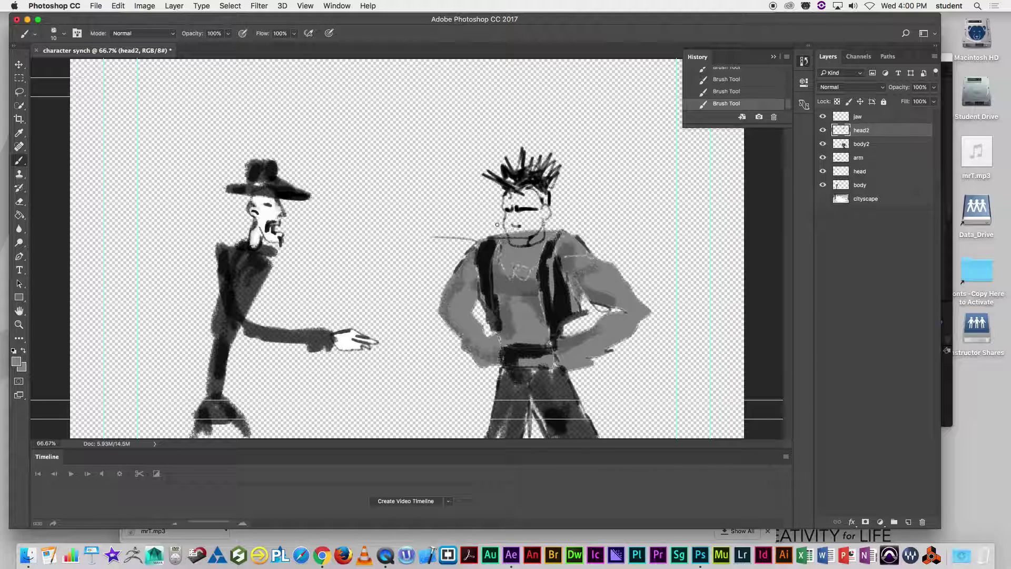
click(19, 215)
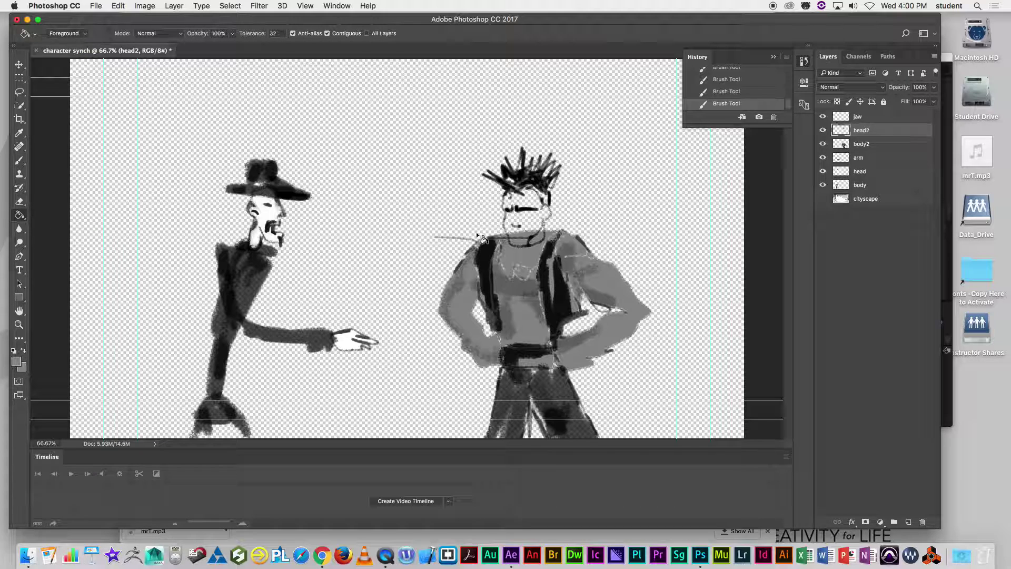
click(525, 226)
key(super+z)
click(19, 160)
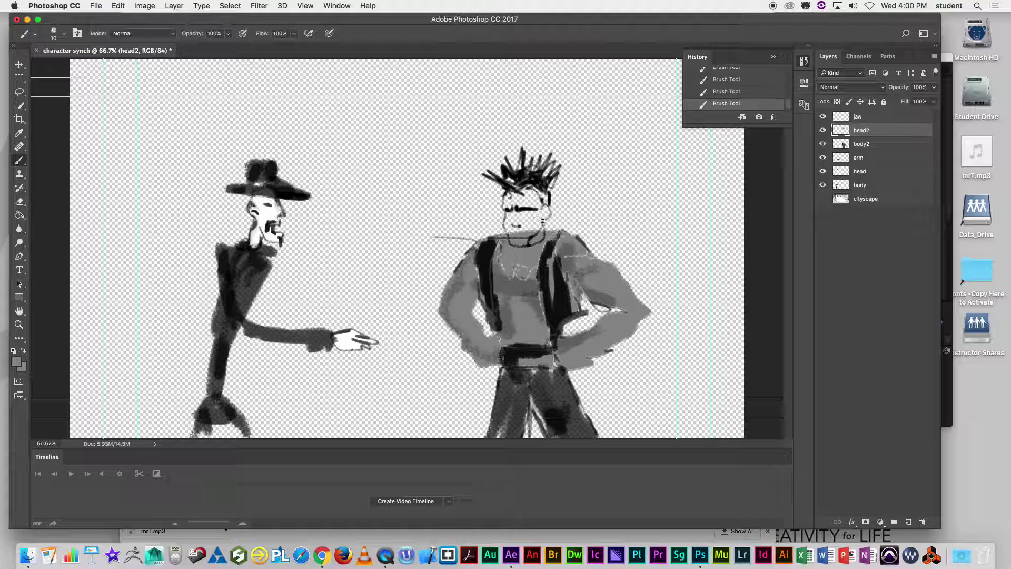
click(19, 215)
click(528, 226)
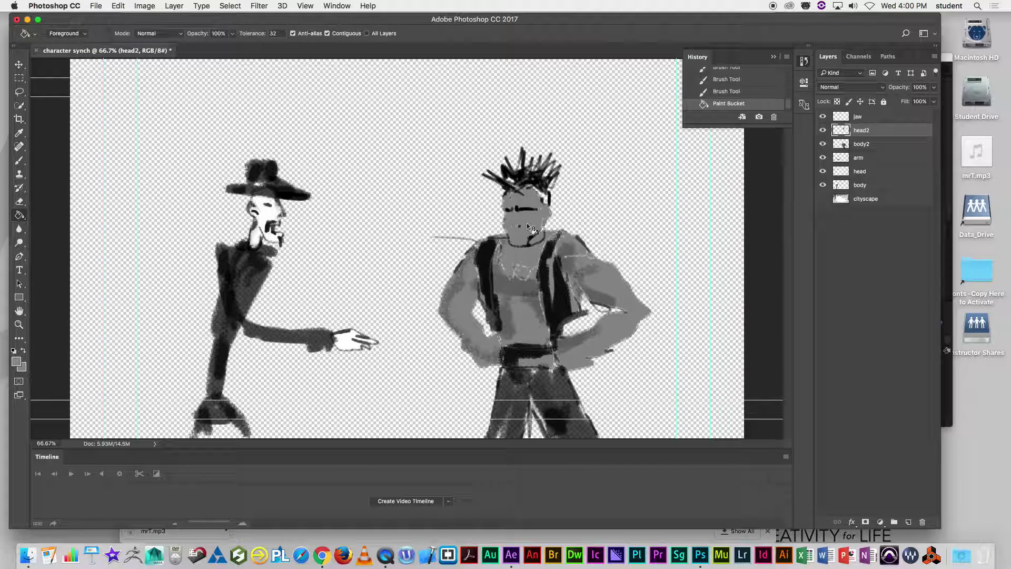
click(536, 238)
click(549, 204)
- Add a new layer above head2 and name it mouth
click(908, 521)
double_click(862, 131)
text(mou)
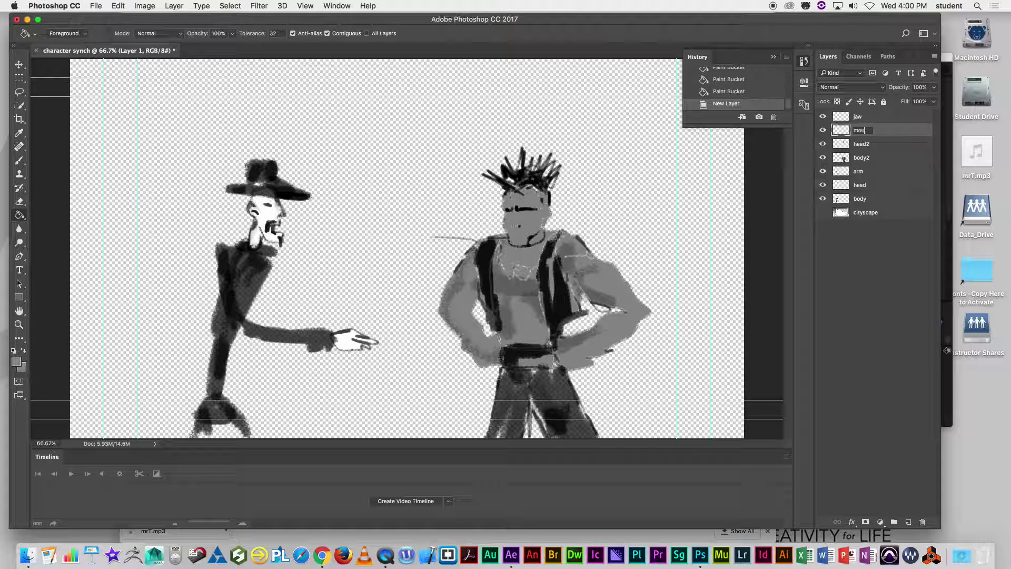
text(th)
key(Return)
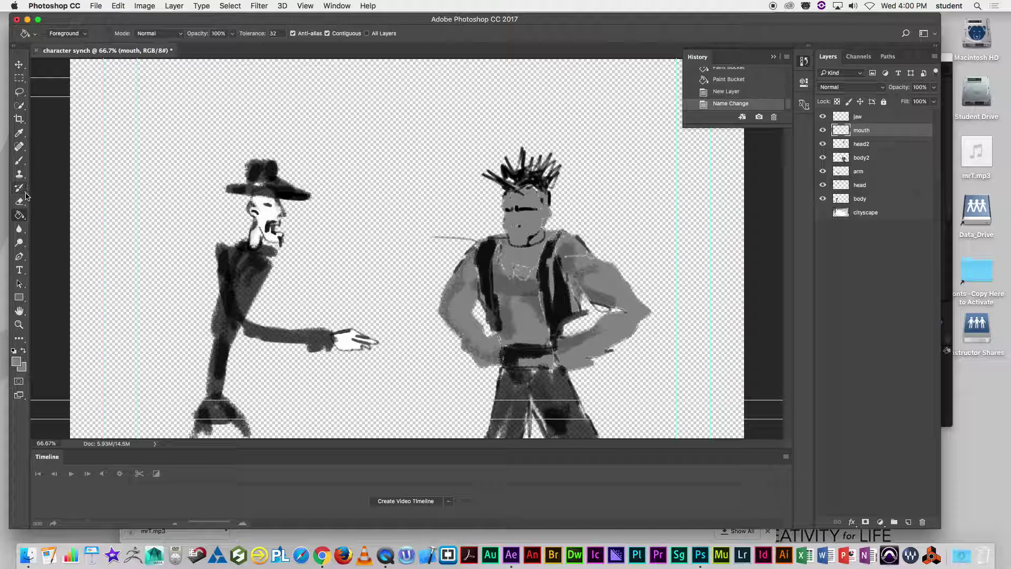
- Sample black from the face and paint a small open mouth below the nose with the 10 px brush
click(19, 161)
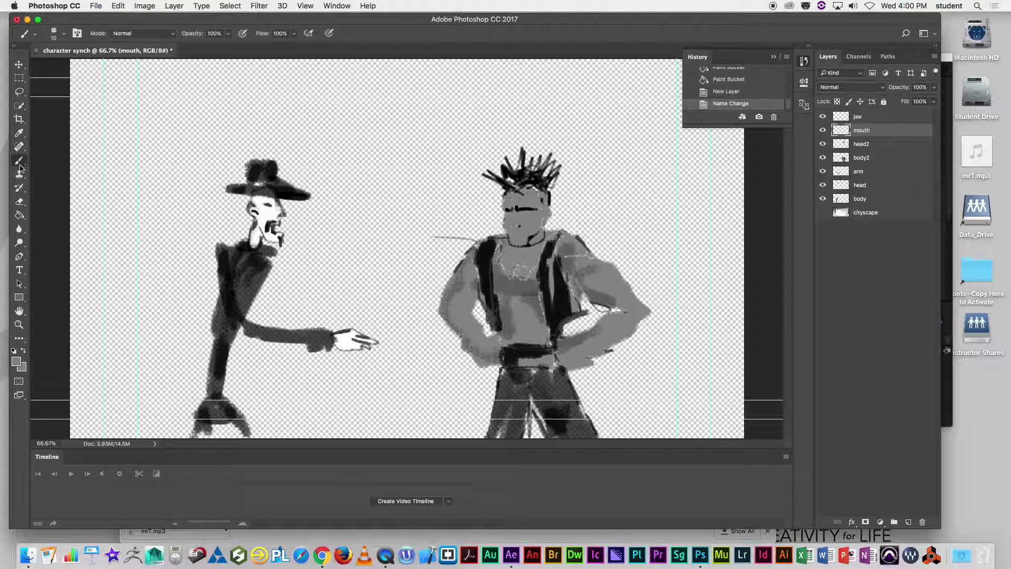
alt+click(521, 216)
drag(512, 235, 522, 236)
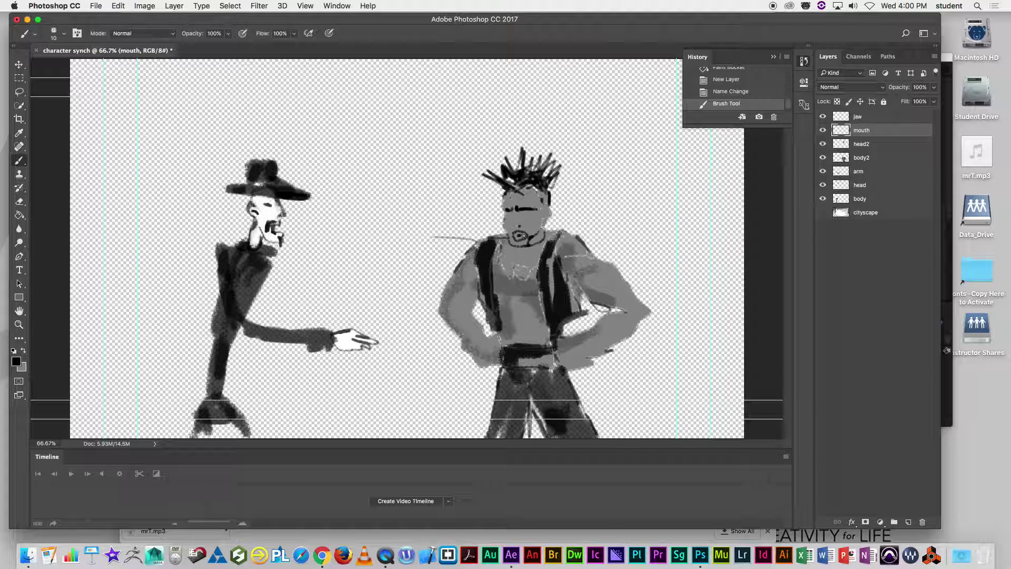
drag(519, 235, 516, 236)
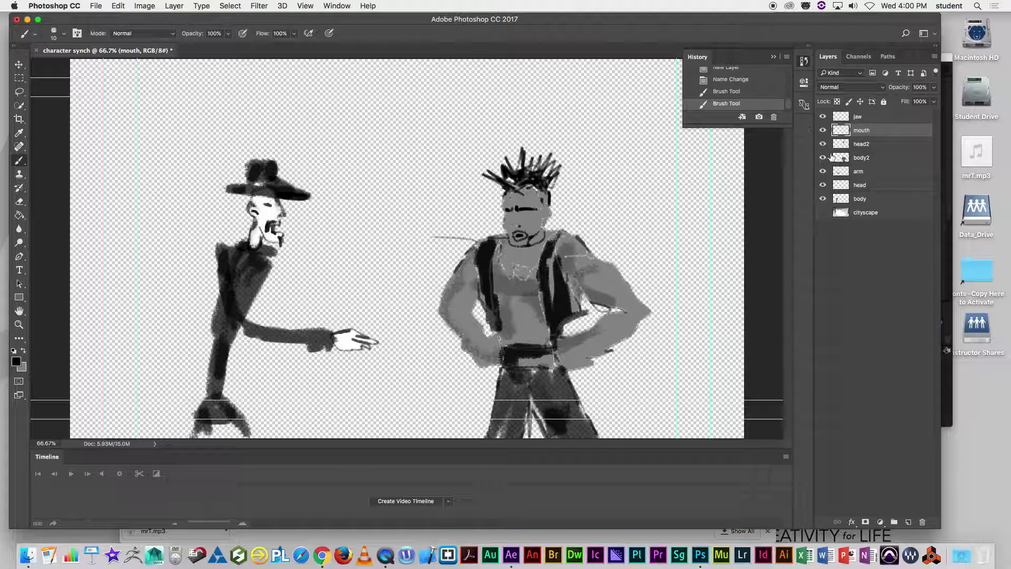
- Add a new layer above the mouth layer and name it eyes
click(908, 522)
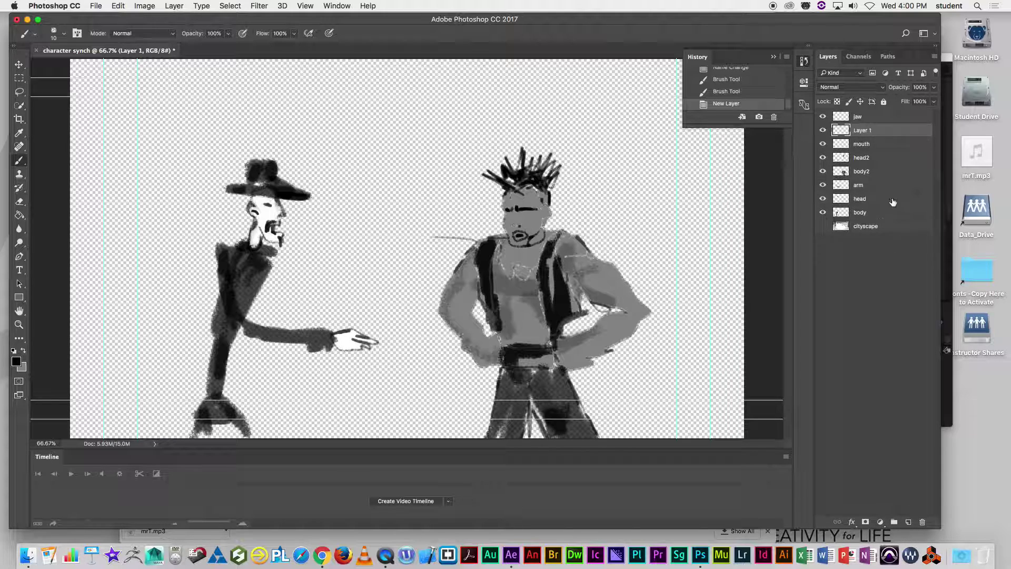
double_click(862, 131)
text(eyes)
key(Return)
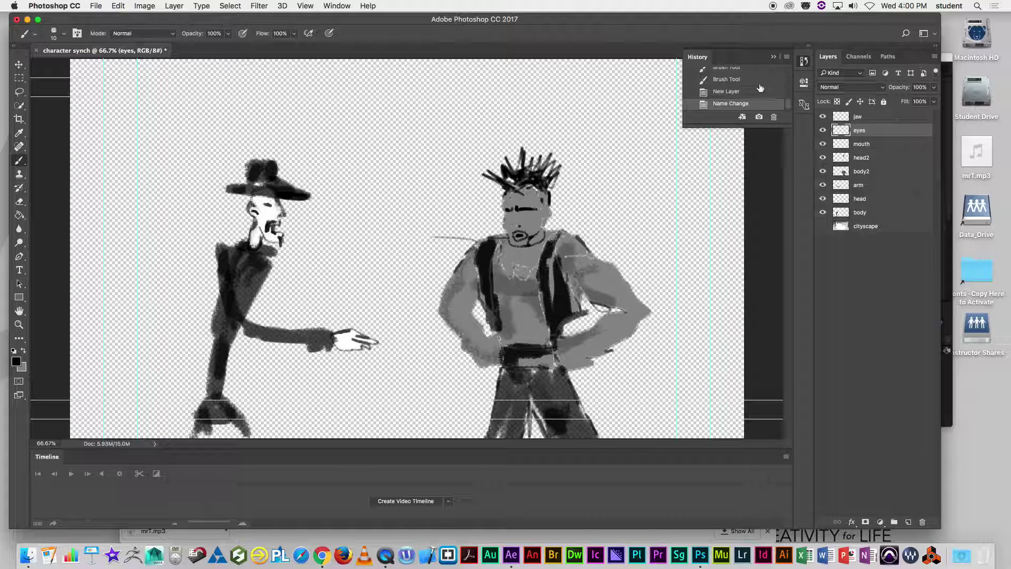
- Outline the eyes under the brows in black, paint their whites with ffffff, and make black the foreground color again
drag(536, 212, 512, 216)
click(23, 350)
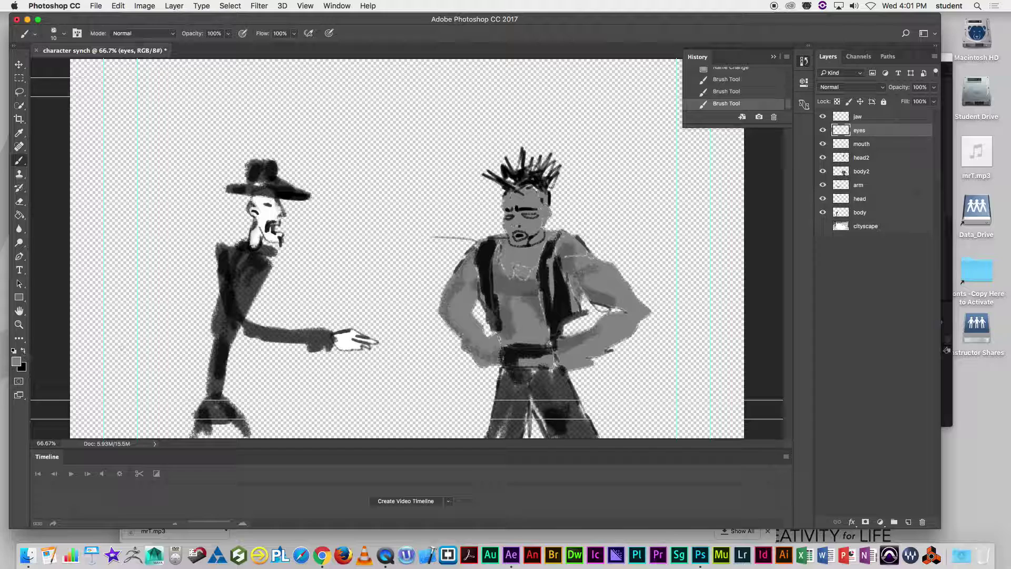
click(16, 363)
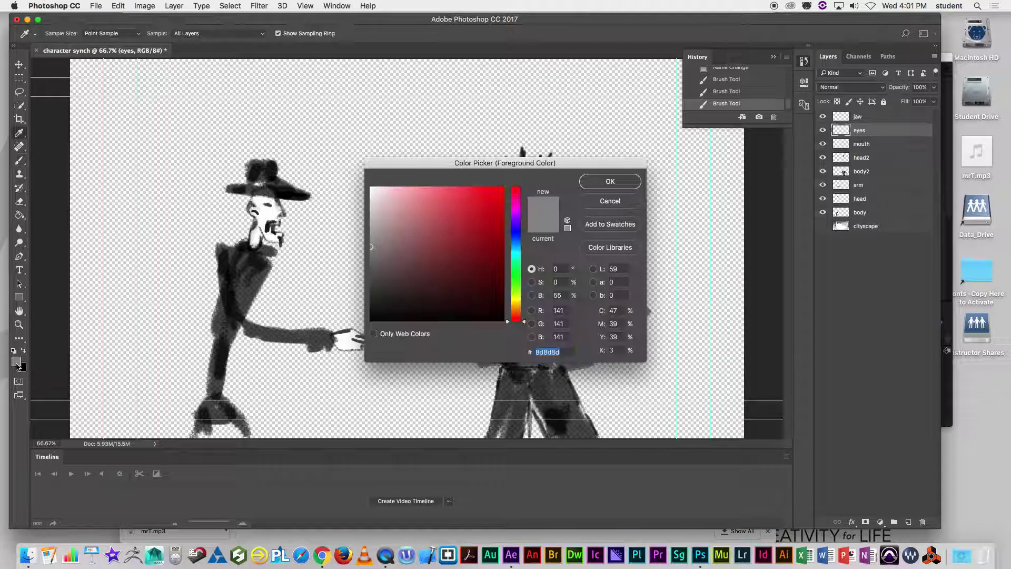
click(370, 188)
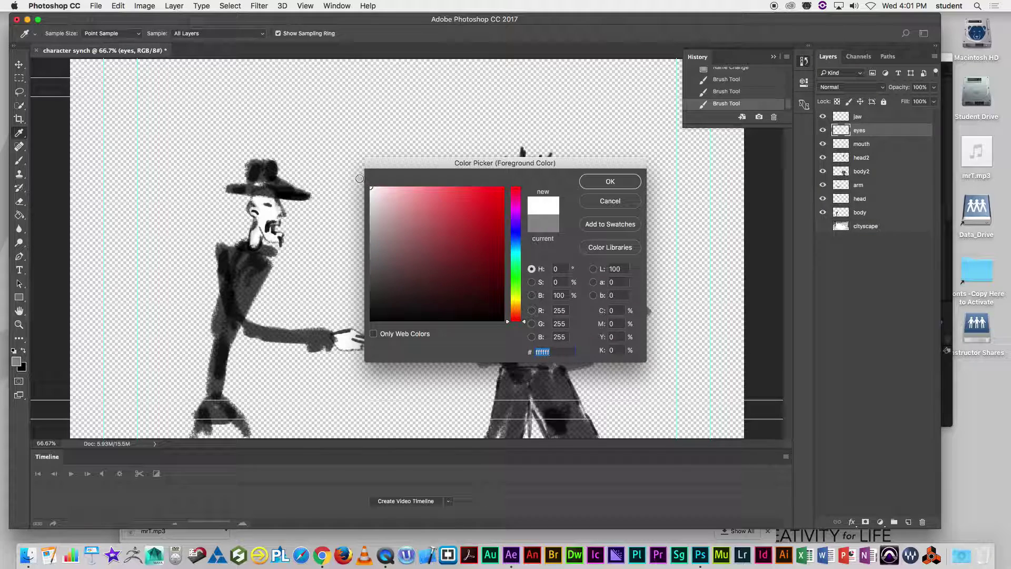
click(610, 181)
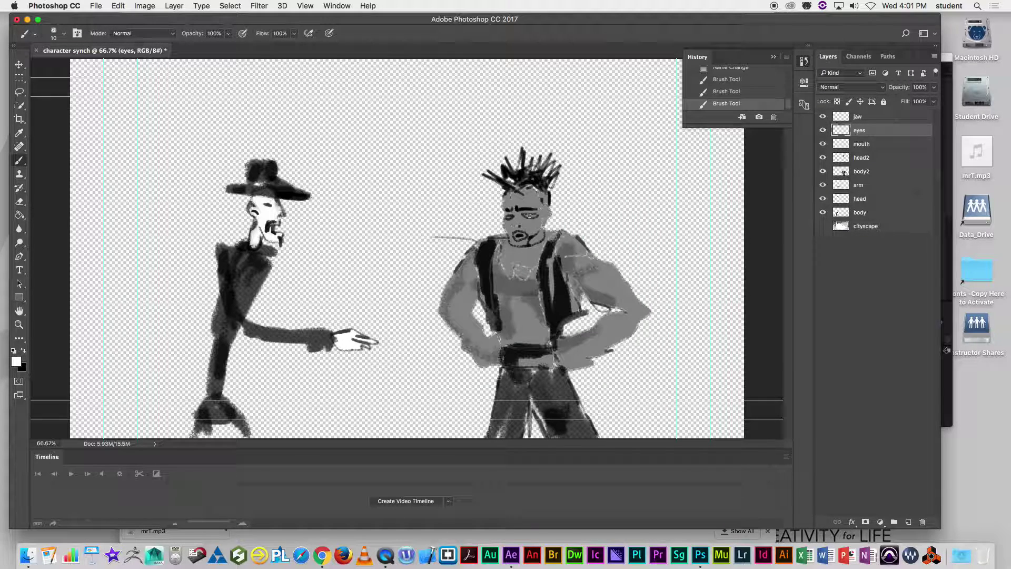
click(528, 216)
click(23, 351)
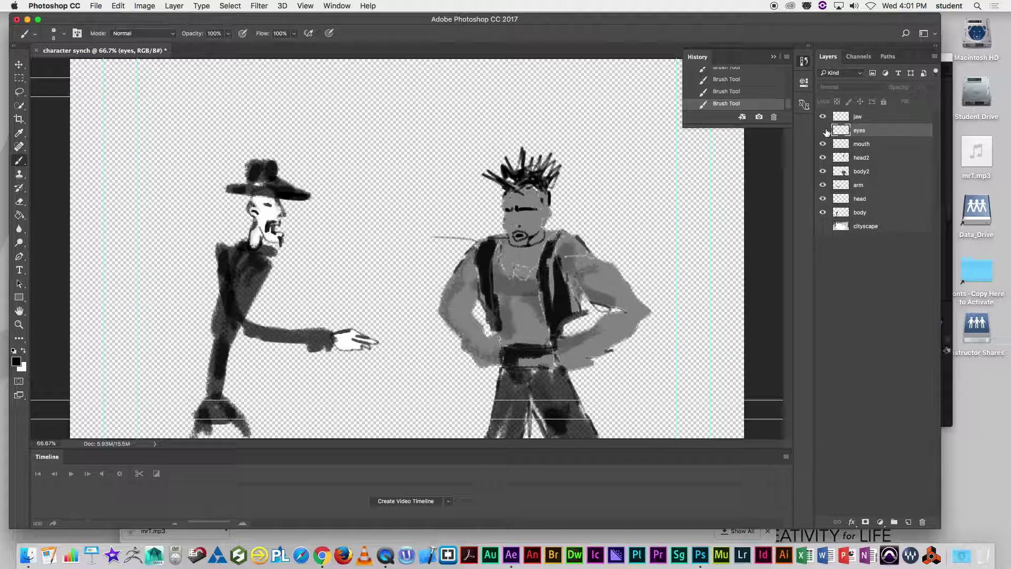
- Hide and show the mouth, head2 and body2 layers one at a time to check what each contains
click(823, 145)
click(823, 146)
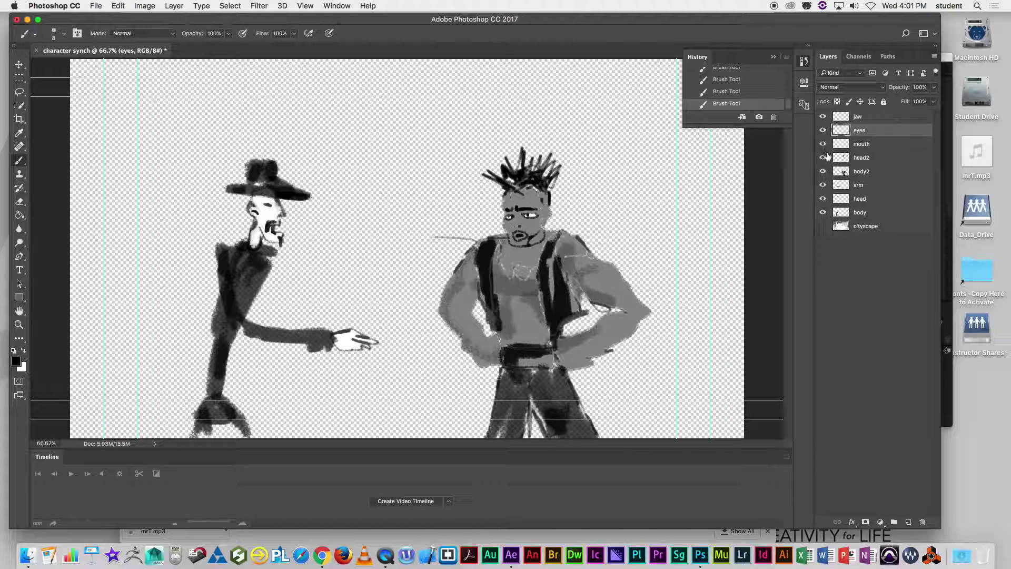
click(823, 158)
click(823, 158)
click(822, 172)
click(822, 171)
- Erase the stray line beside the shoulder and the rough edges around the arms on the body2 layer with a 35 px eraser
click(21, 204)
click(57, 201)
key(bracketright)
key(bracketright)
key(bracketright)
key(bracketright)
key(bracketright)
drag(440, 235, 453, 237)
click(441, 238)
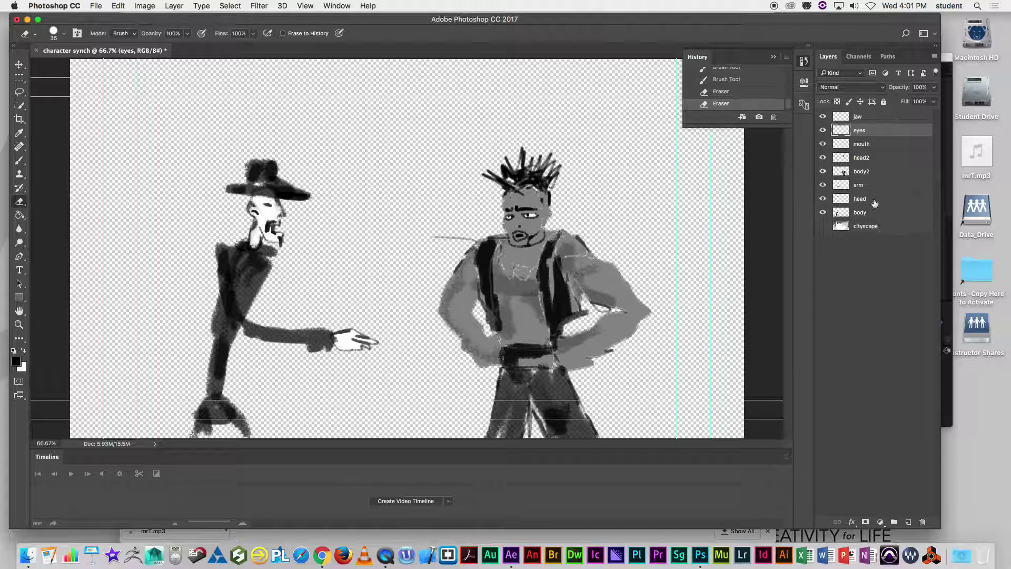
click(870, 173)
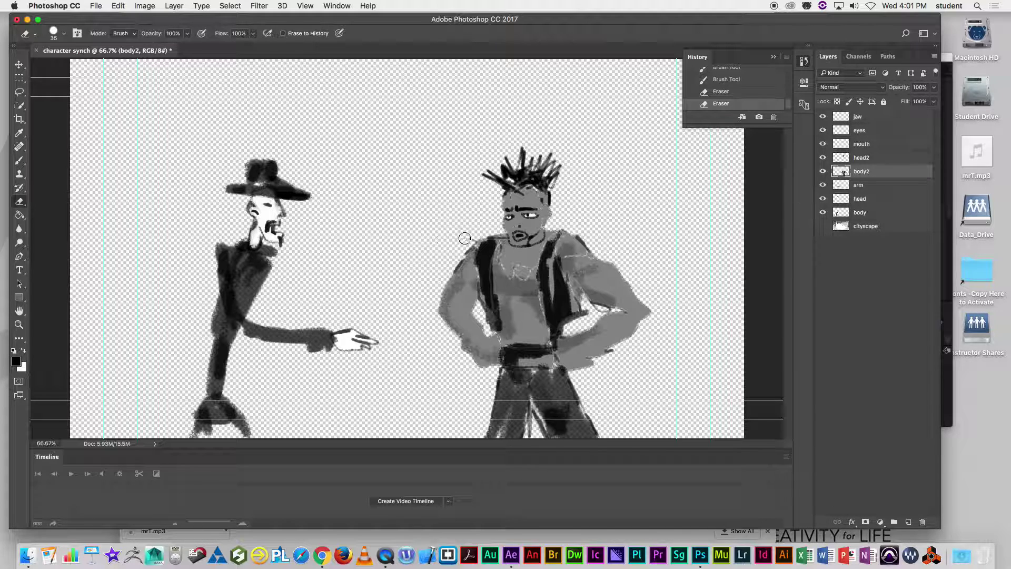
drag(469, 237, 473, 238)
drag(593, 230, 586, 230)
drag(578, 372, 626, 347)
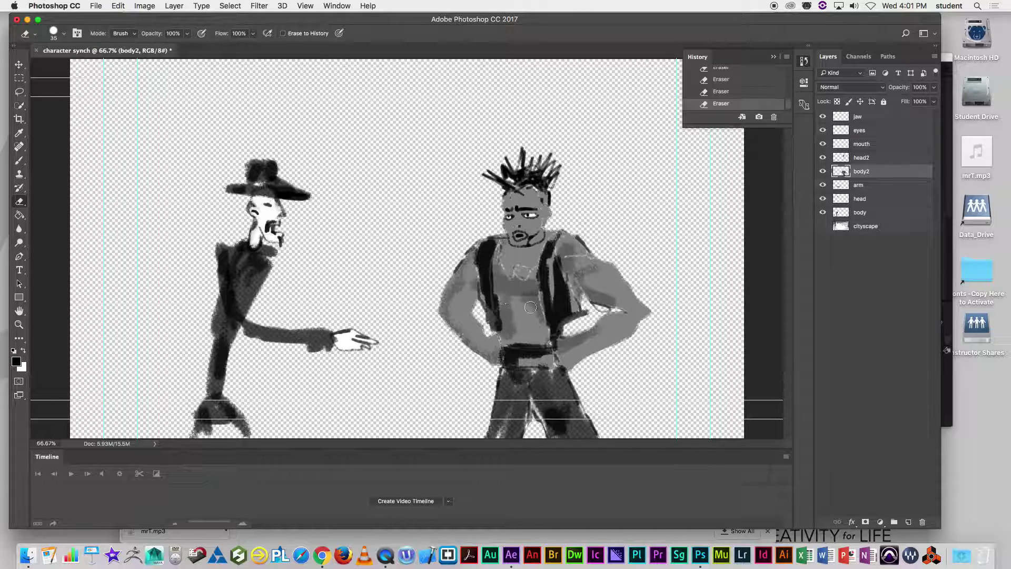
- Show the cityscape layer and save the document to the Desktop as character synch.psd in Photoshop format with layers
click(823, 227)
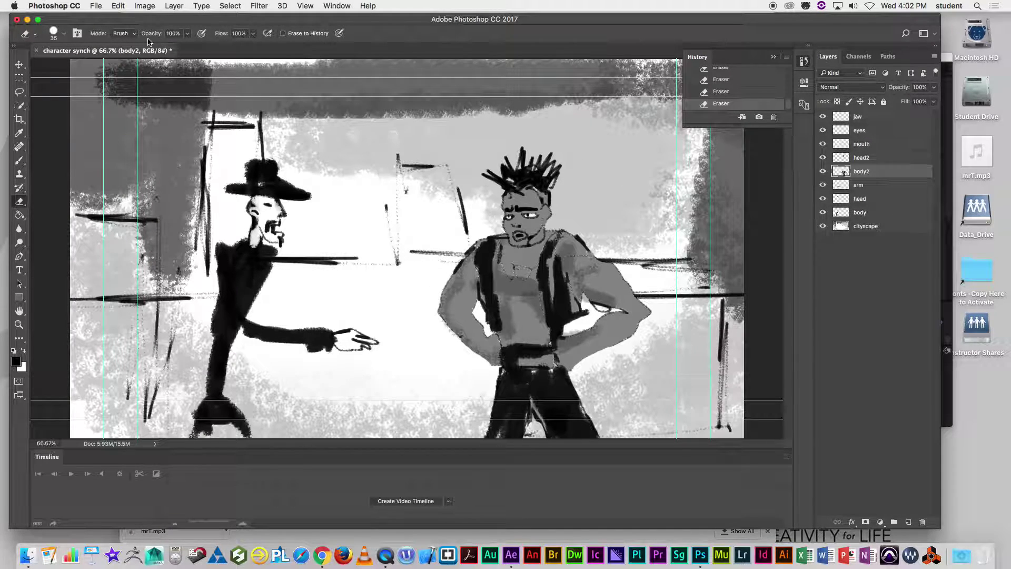
click(95, 5)
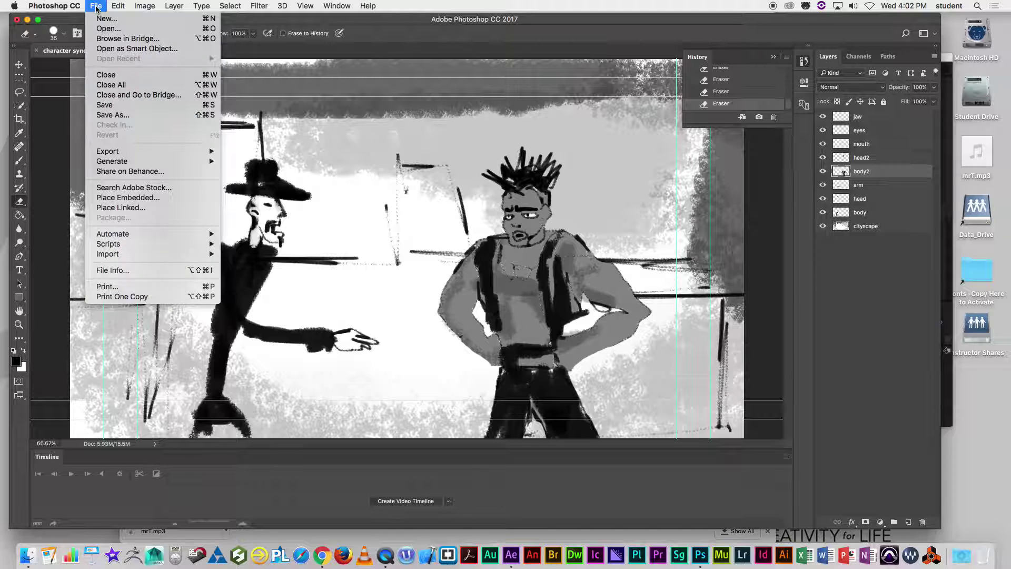
click(125, 116)
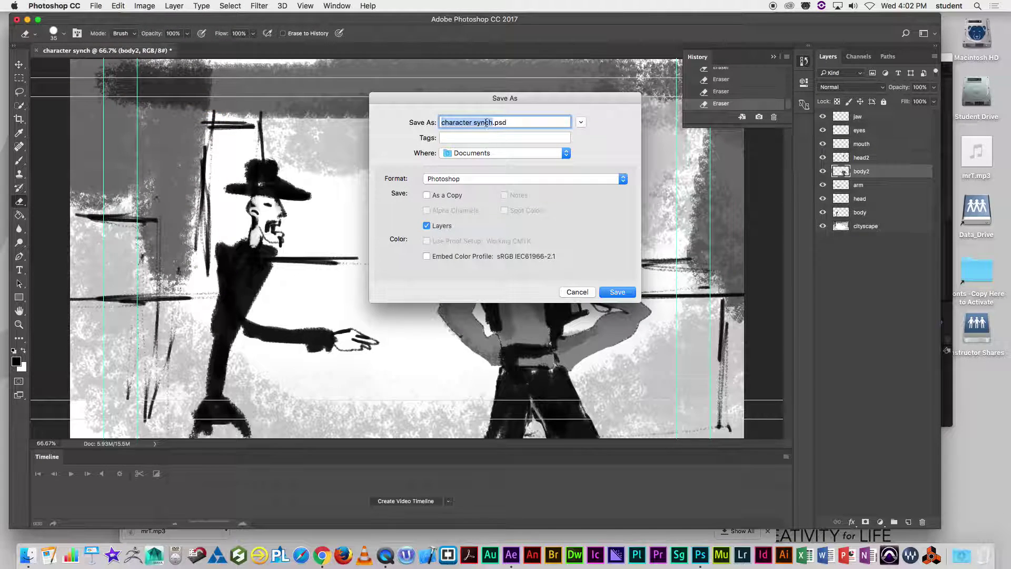
click(565, 153)
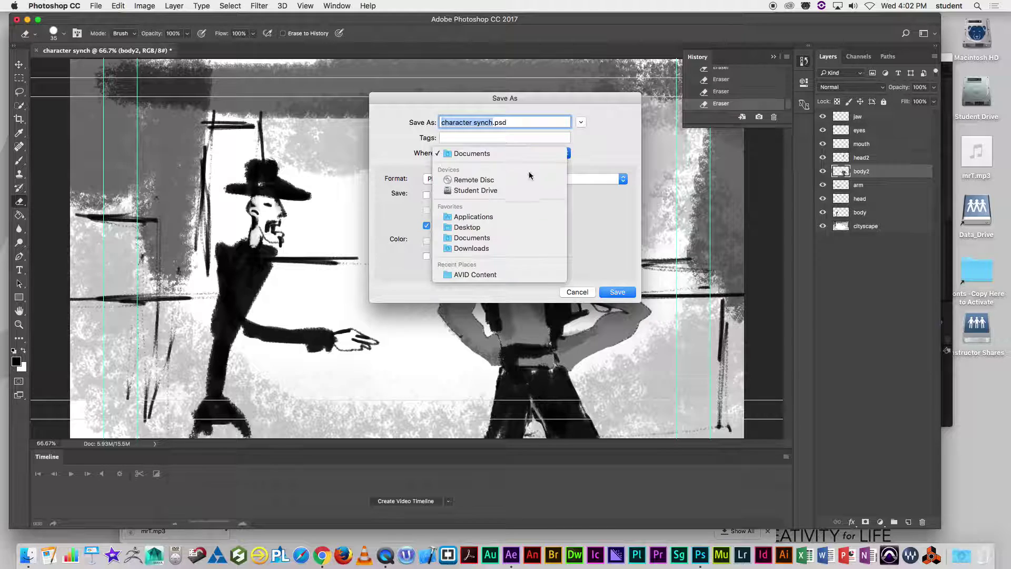
click(469, 226)
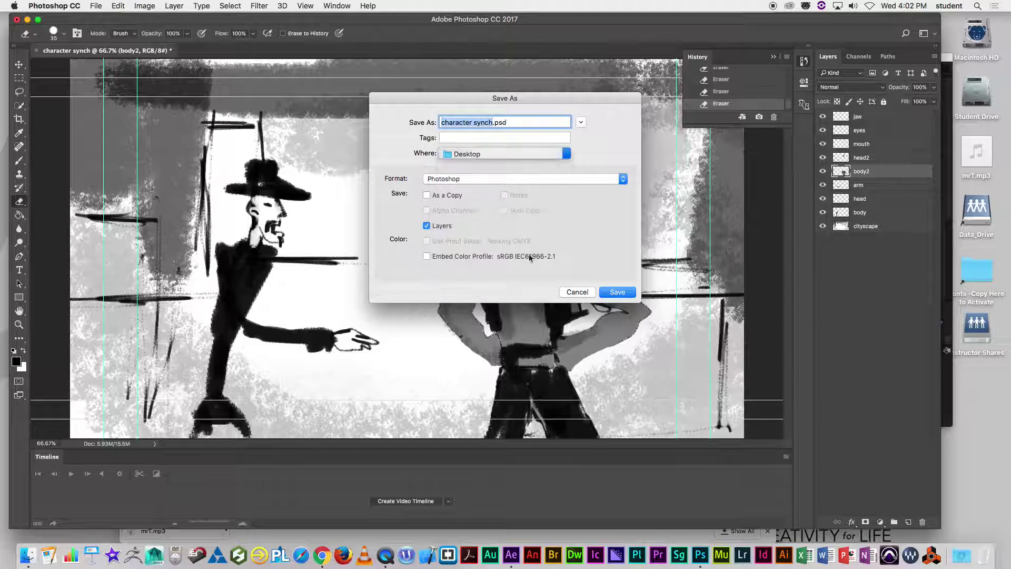
click(630, 293)
click(634, 230)
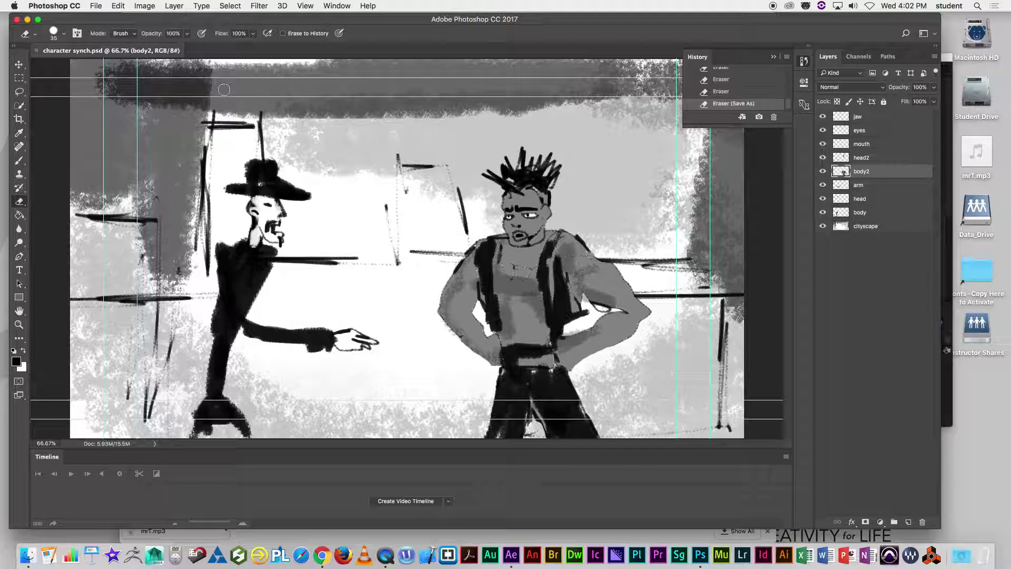
- Minimize Photoshop, switch to After Effects, and import character synch.psd from the desktop with the import kind Composition
click(28, 19)
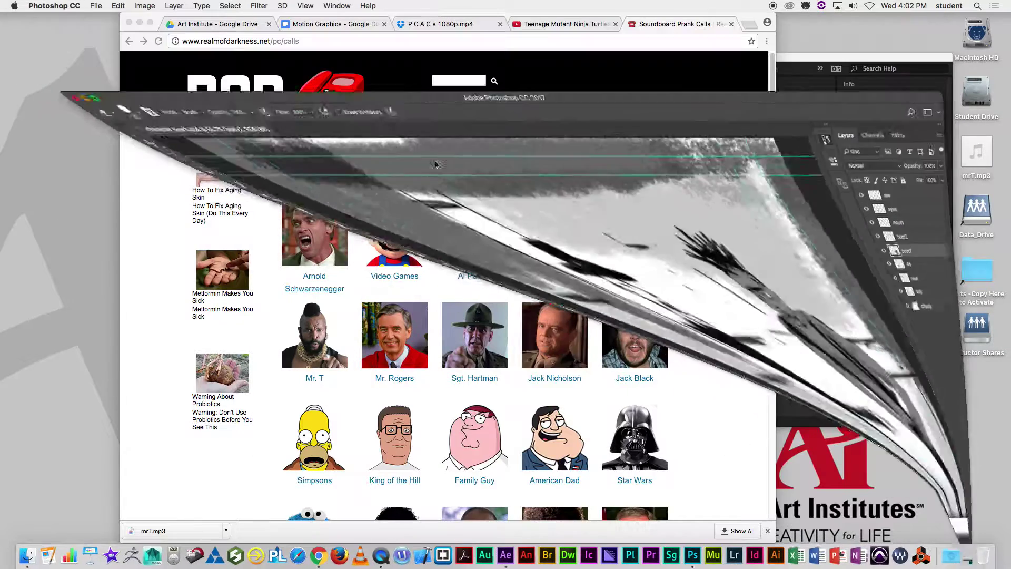
double_click(854, 59)
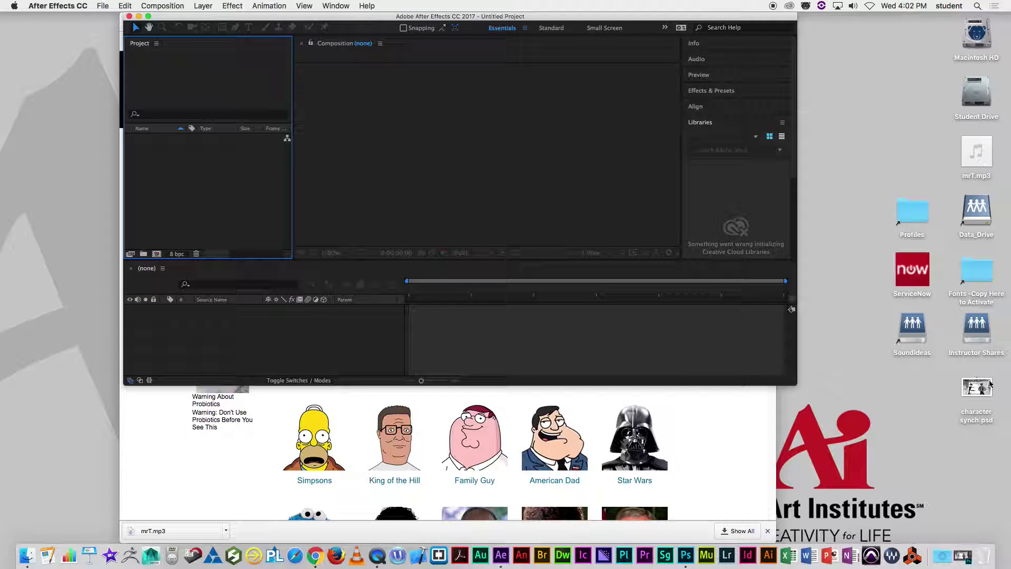
drag(980, 390, 259, 198)
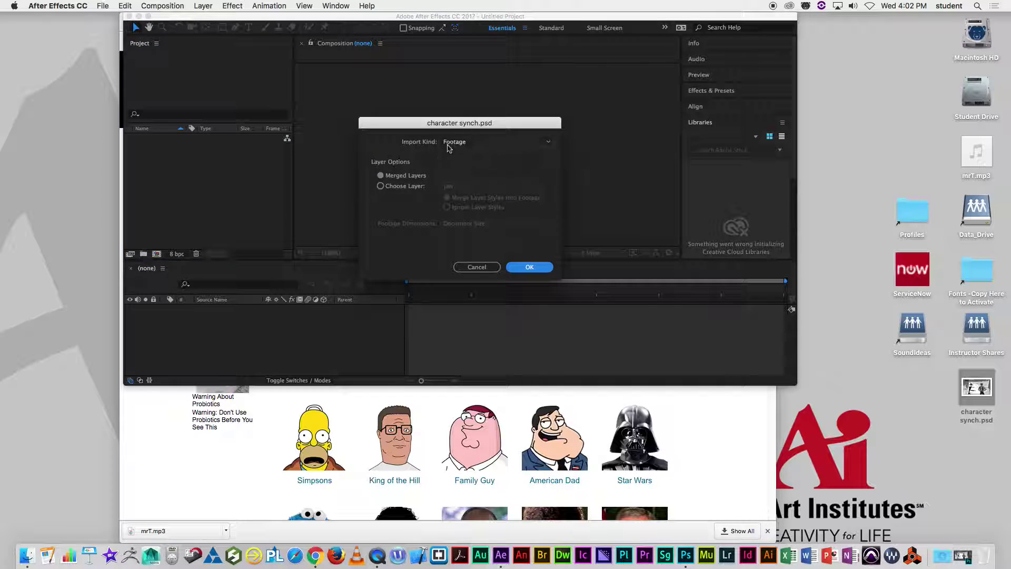
click(539, 146)
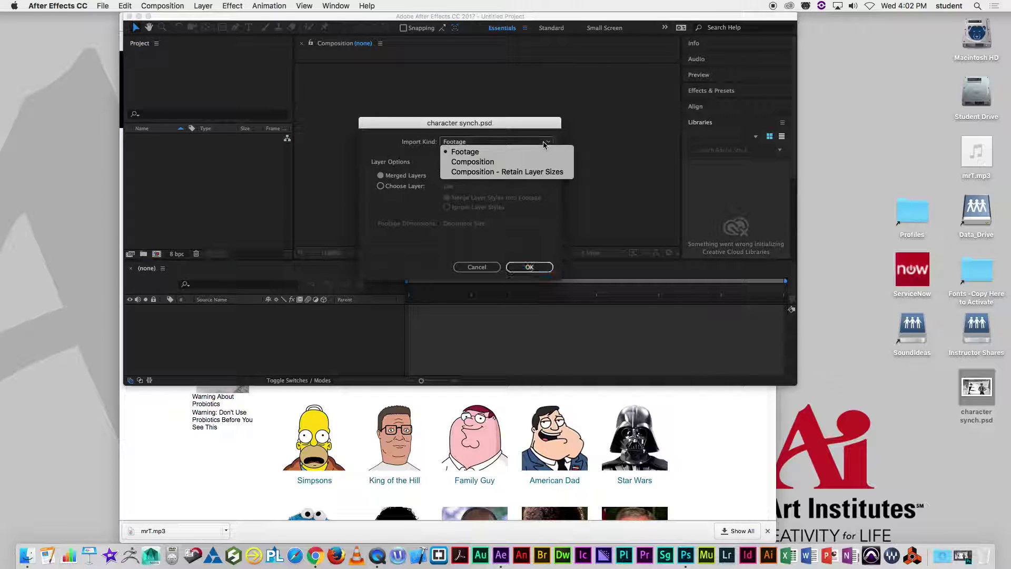
click(481, 161)
click(517, 268)
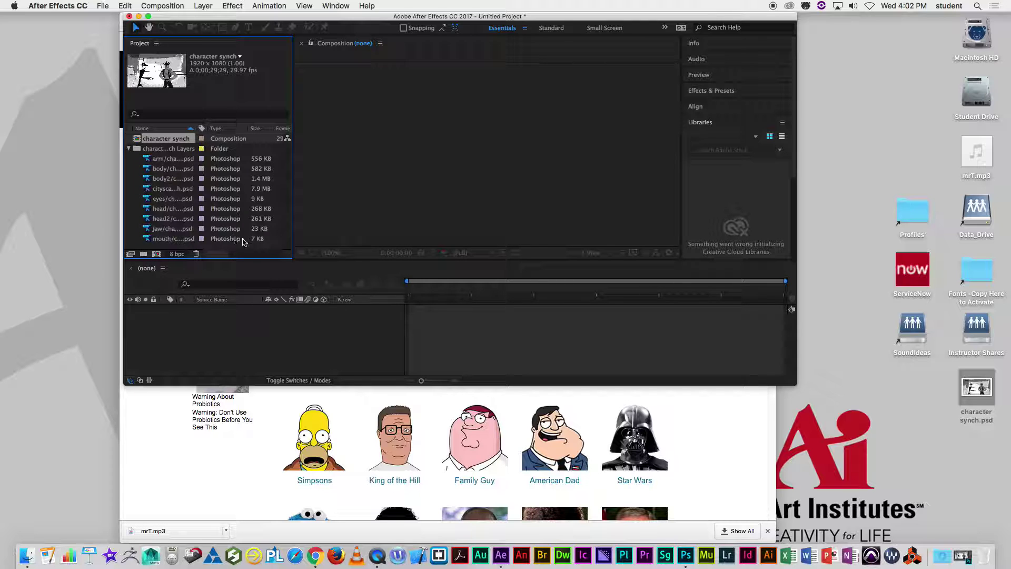
- Import mrT.mp3 from the desktop into the project and open the character synch composition in the enlarged After Effects window
drag(987, 153, 143, 197)
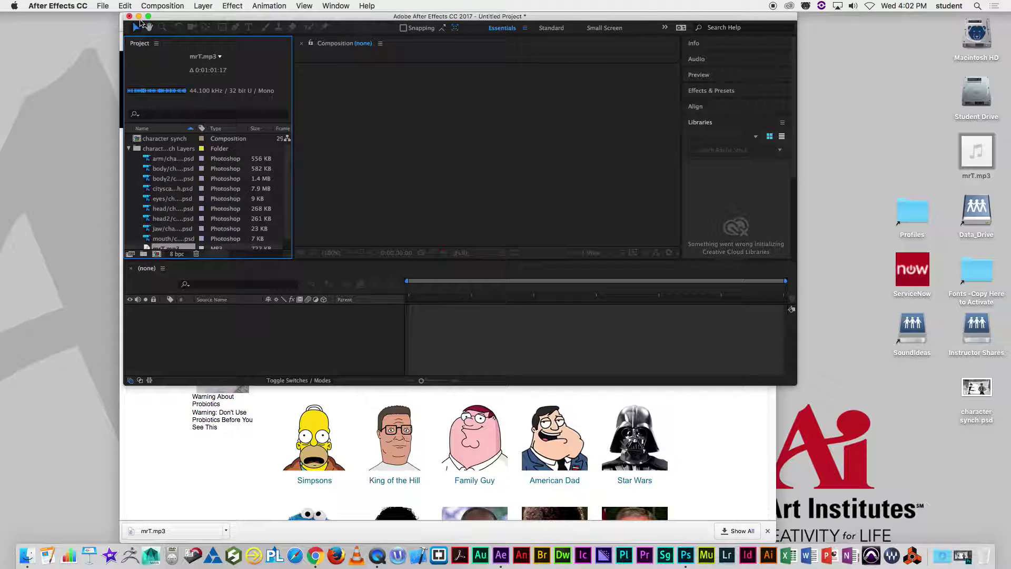
click(148, 16)
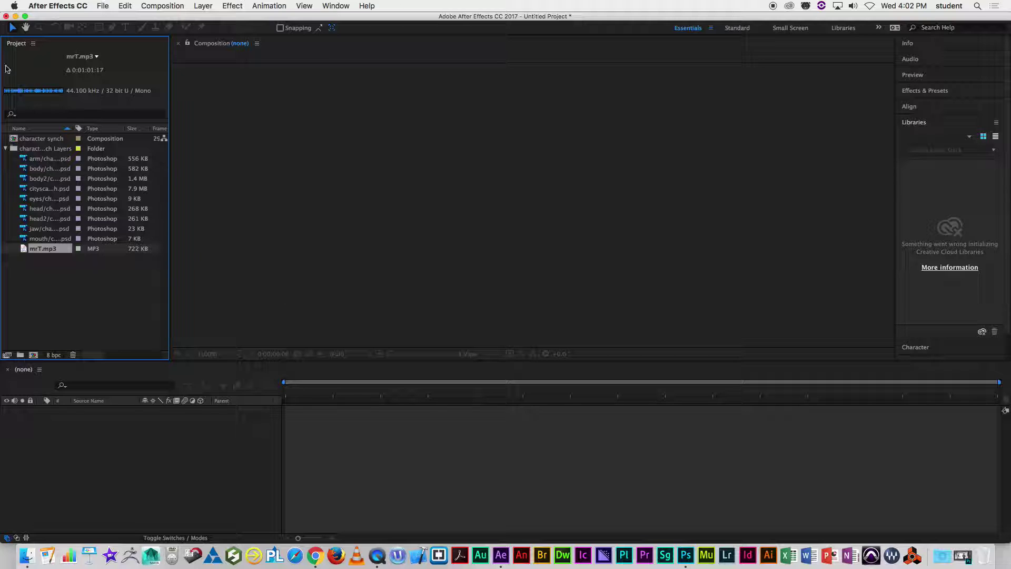
click(163, 6)
click(164, 3)
double_click(37, 138)
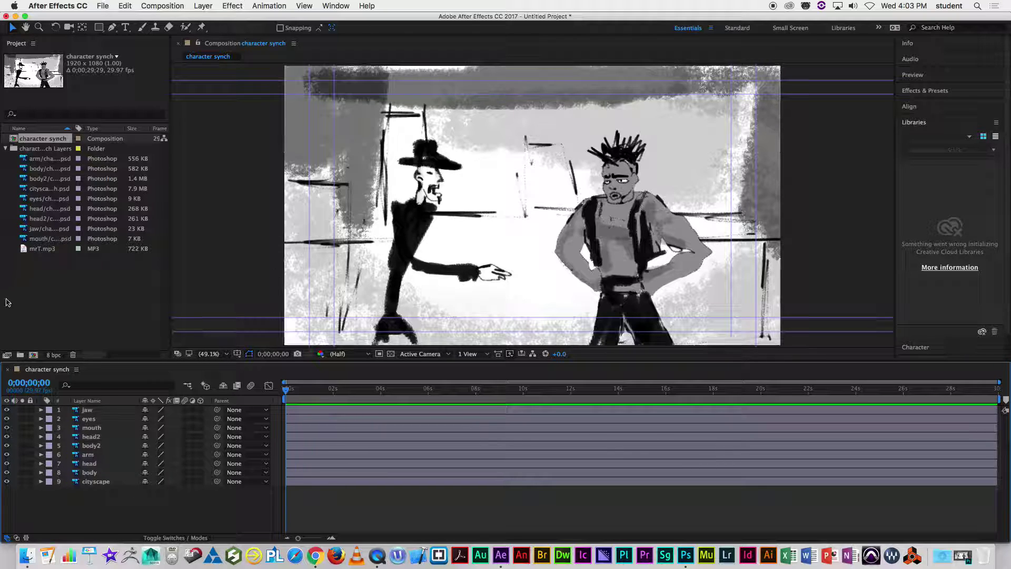
- Add mrT.mp3 to the timeline below the cityscape layer and reveal its audio waveform
click(40, 250)
drag(51, 376, 72, 501)
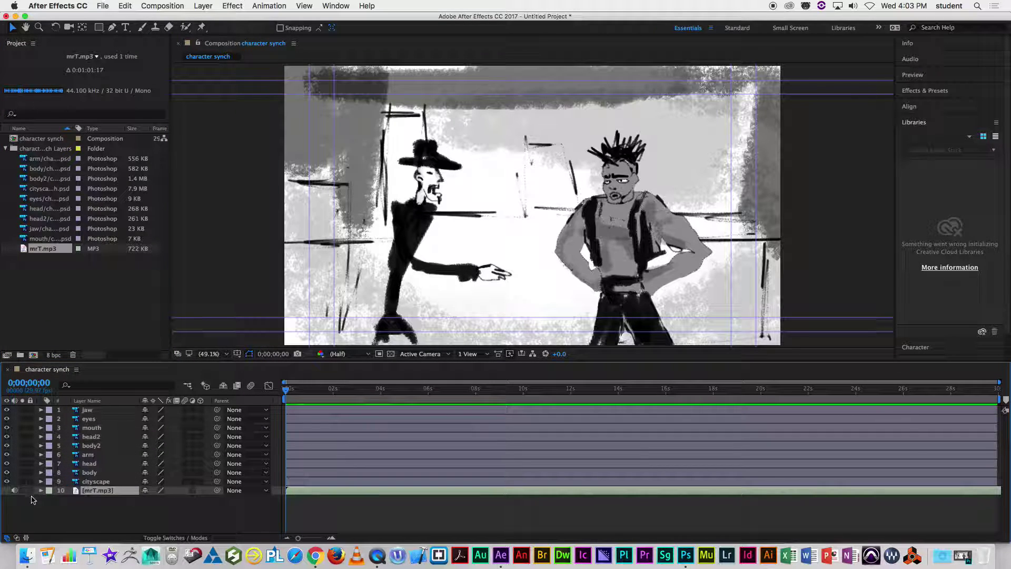
click(41, 490)
click(50, 499)
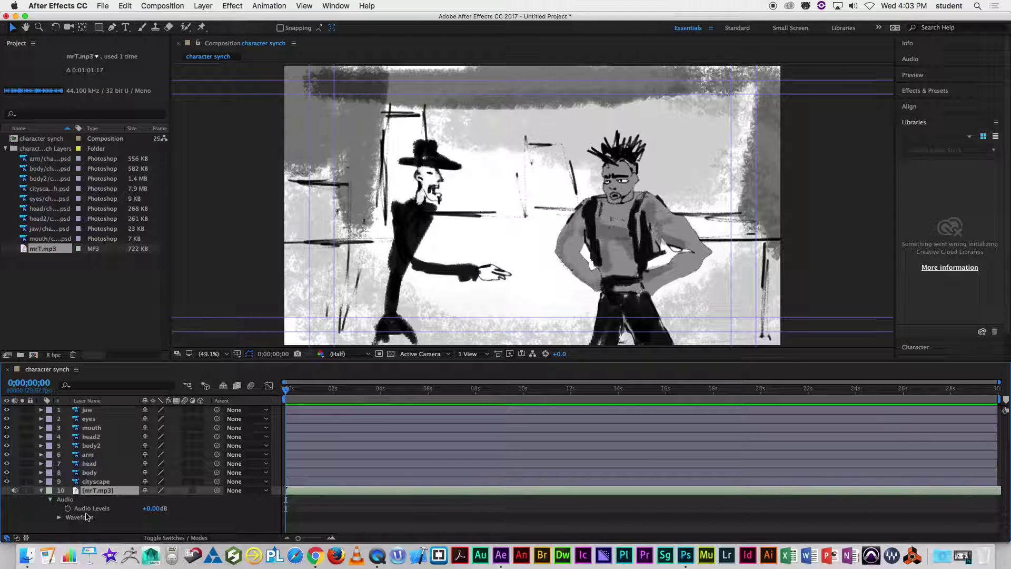
click(59, 517)
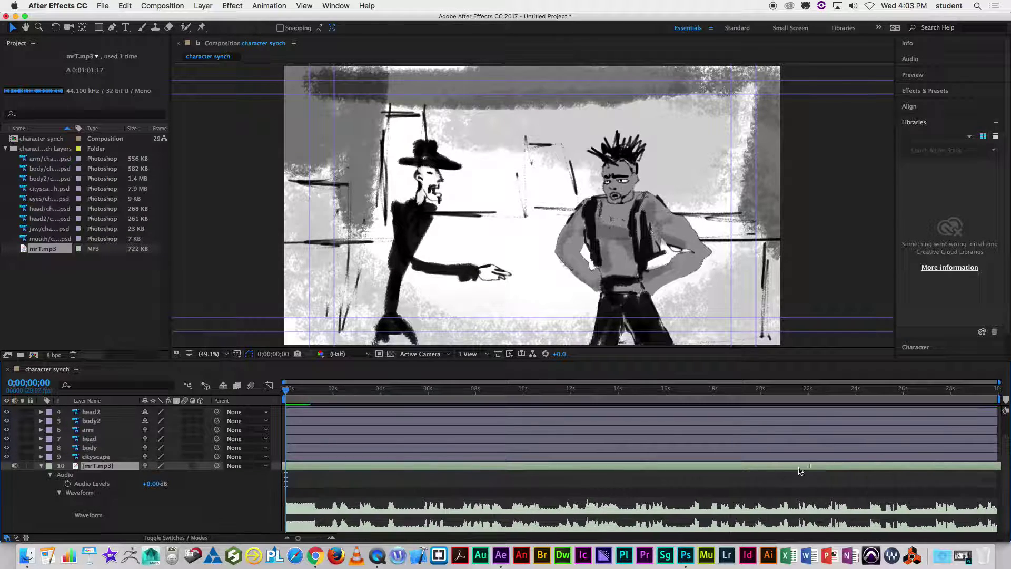
- Slide the mrT.mp3 layer earlier so its opening block falls before the composition start, and play back the audio
drag(777, 468, 686, 473)
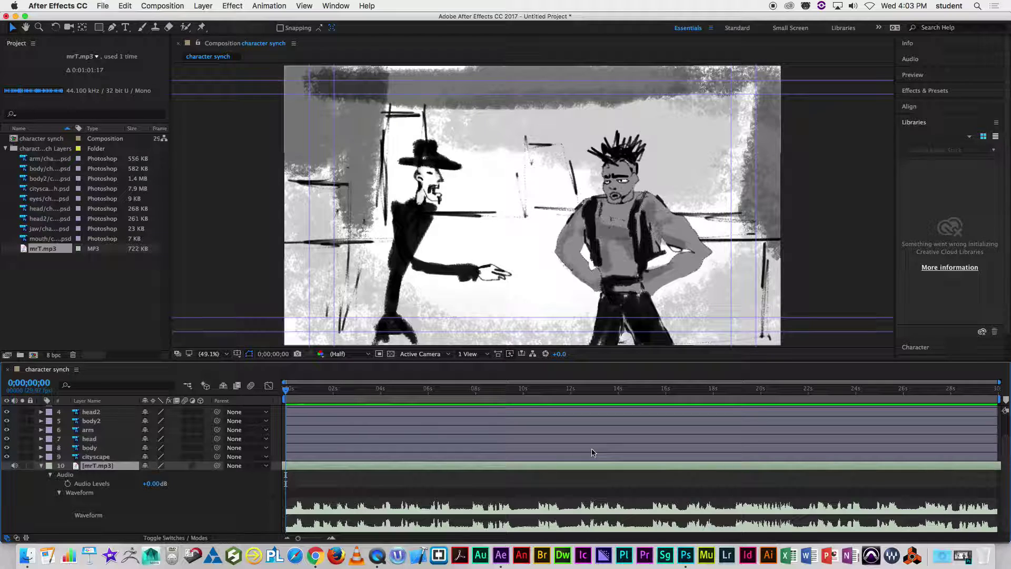
key(space)
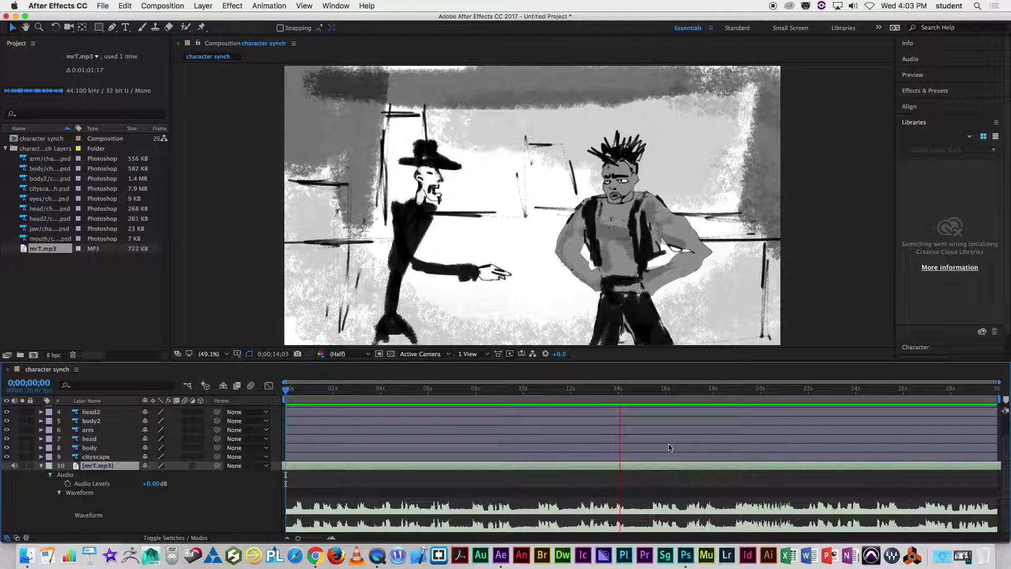
key(space)
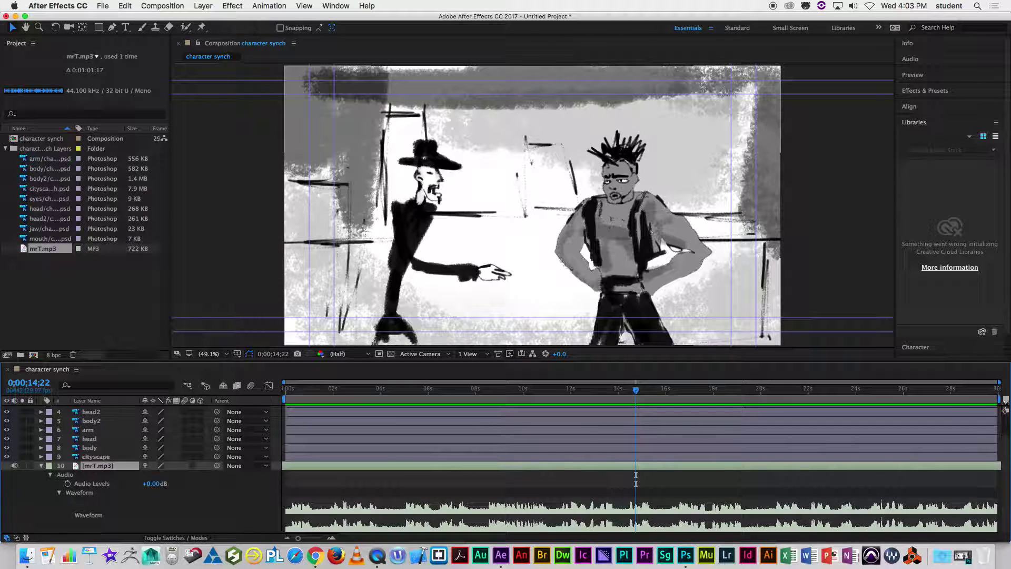
- Trim the composition to a work area covering about the first 4 seconds and play it back from the start
drag(1001, 399, 388, 421)
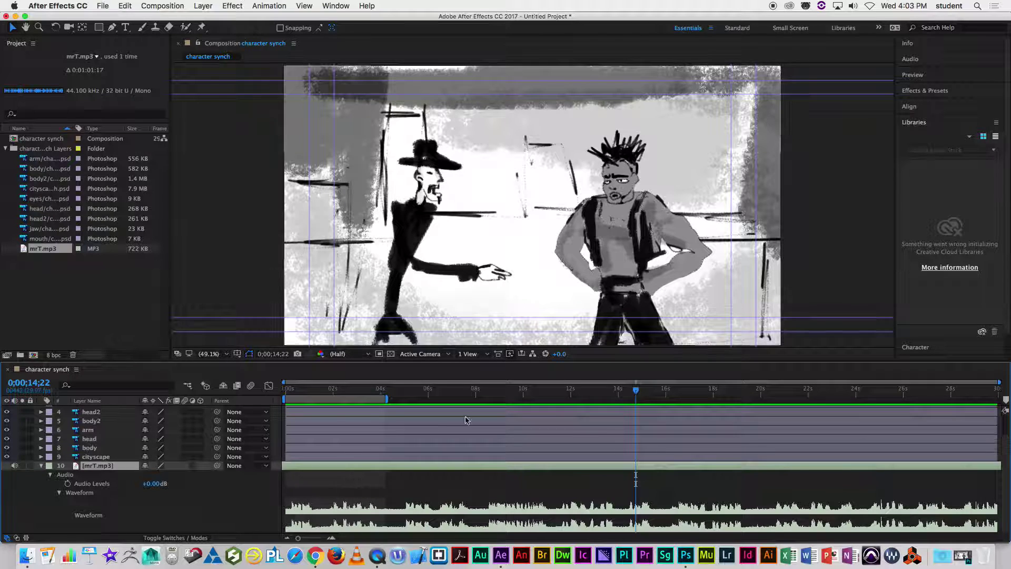
drag(635, 390, 248, 390)
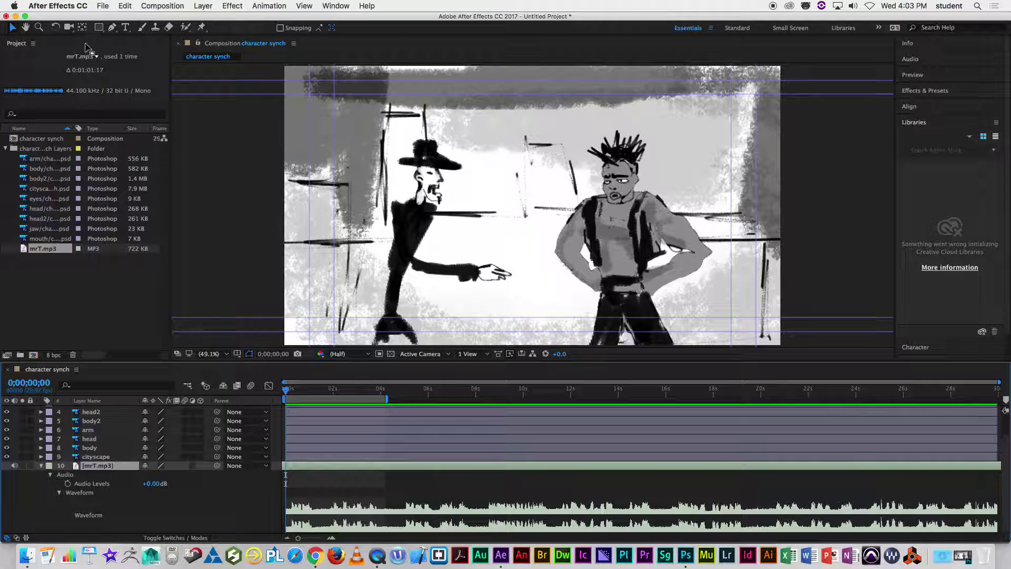
click(165, 6)
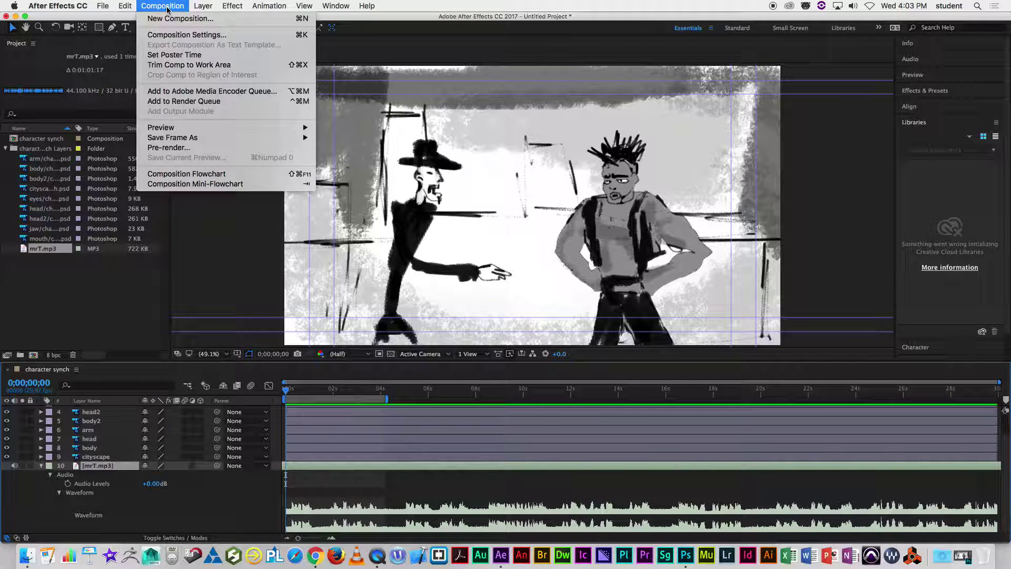
click(177, 66)
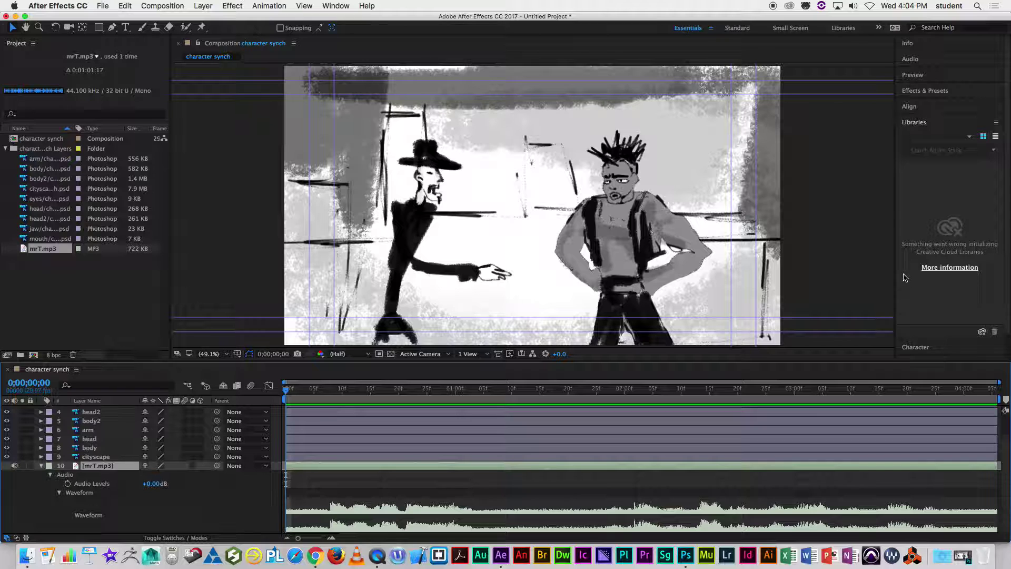
key(space)
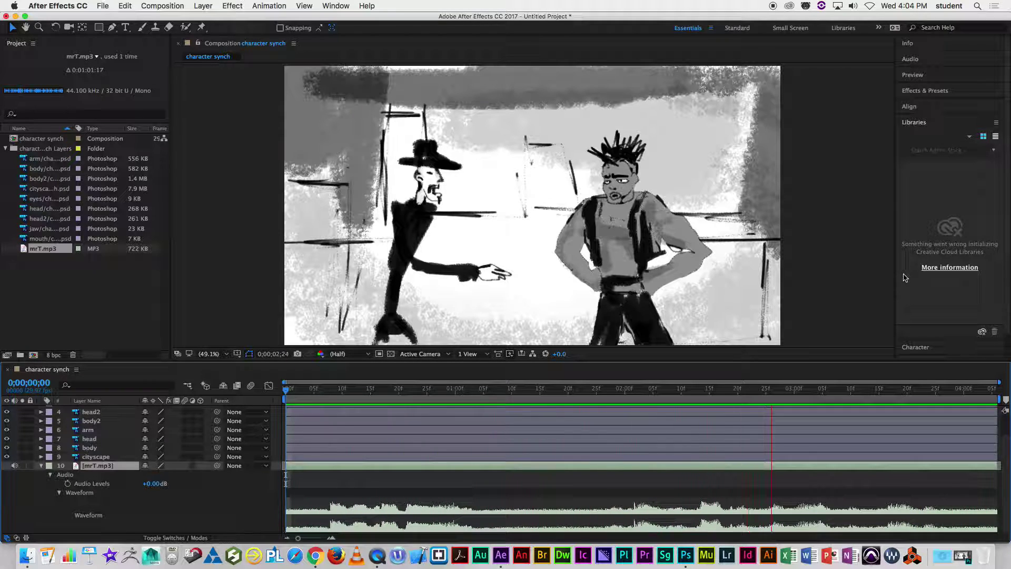
key(space)
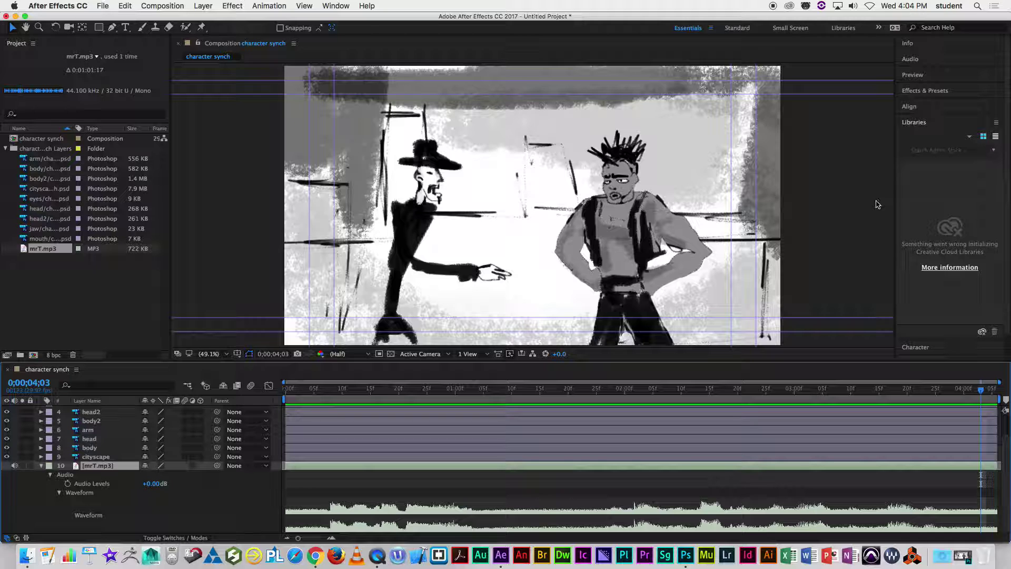
- Add a layer marker to mrT.mp3 at 0;00;00;08, where the speech starts, with the comment "I want my van!"
drag(298, 390, 330, 396)
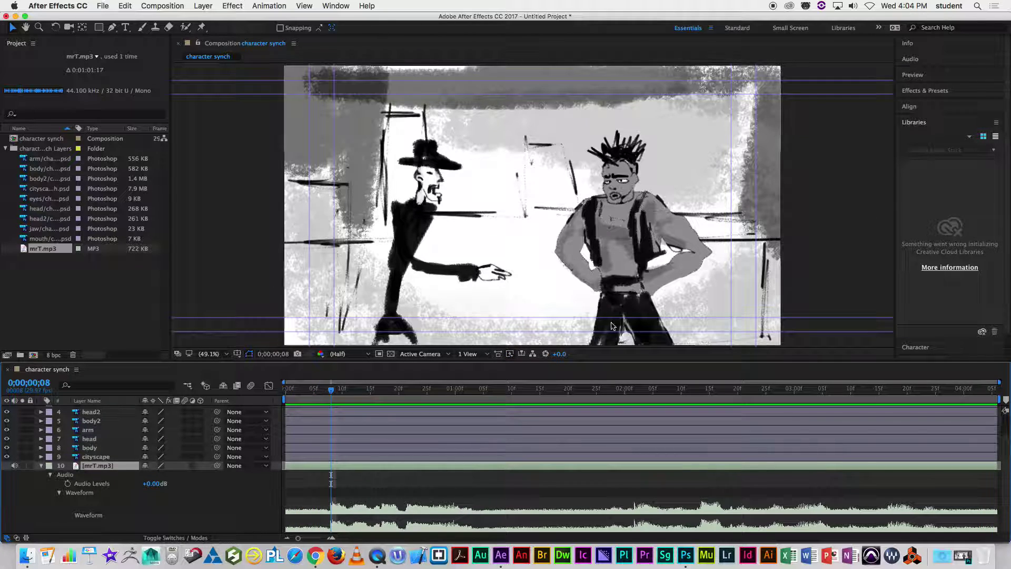
click(356, 473)
click(351, 466)
click(193, 7)
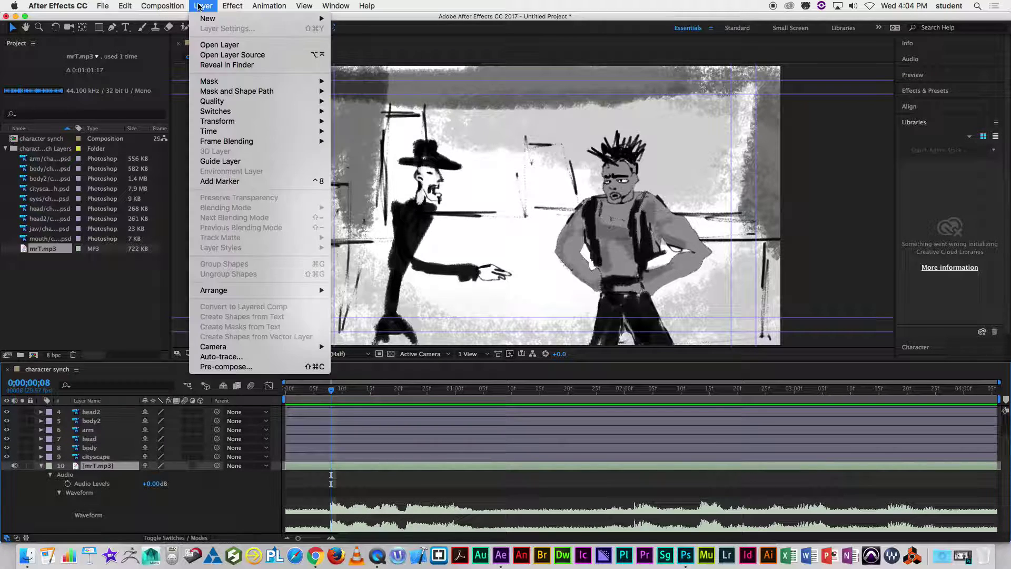
click(220, 181)
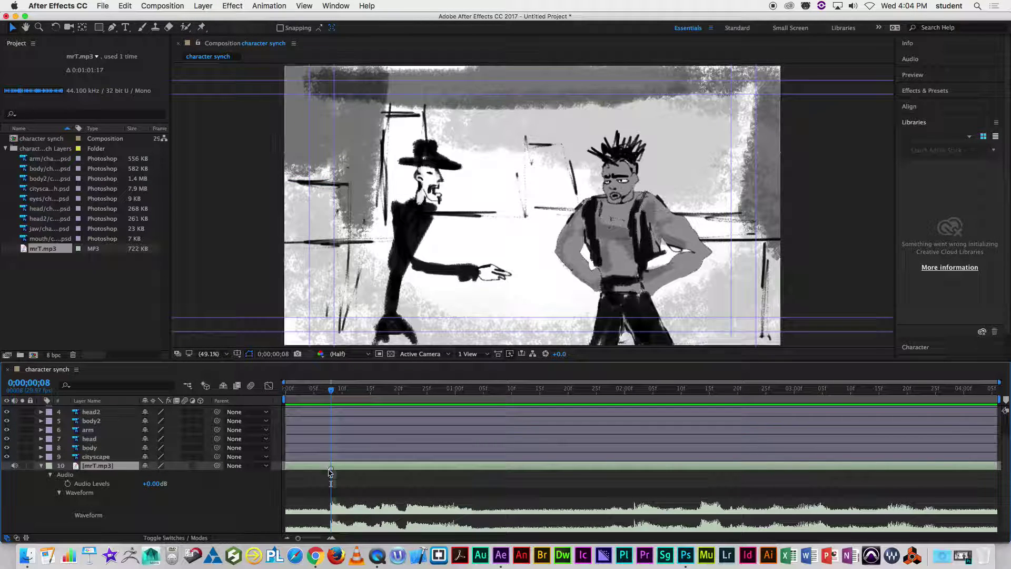
double_click(330, 469)
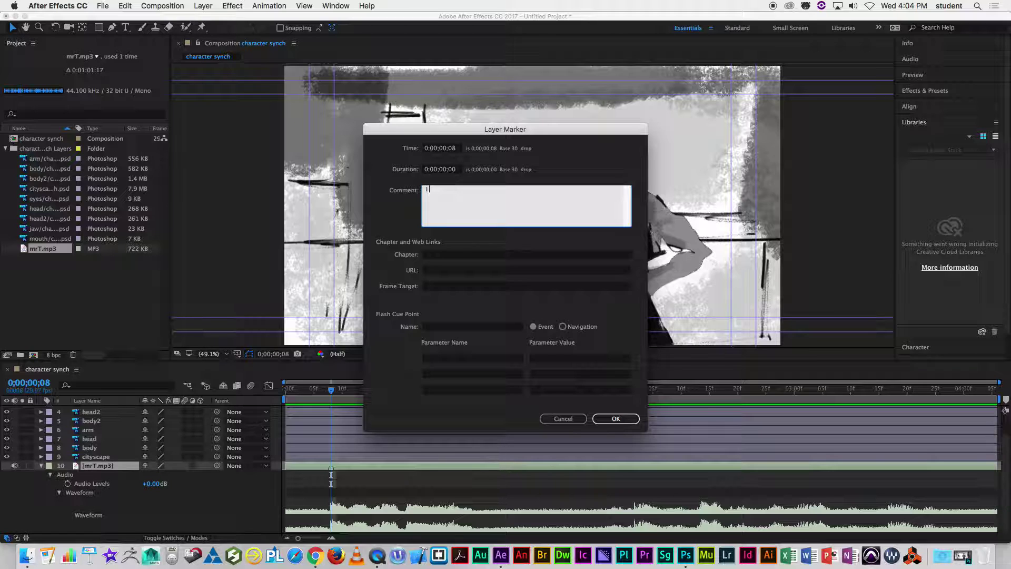
text(I want my van!)
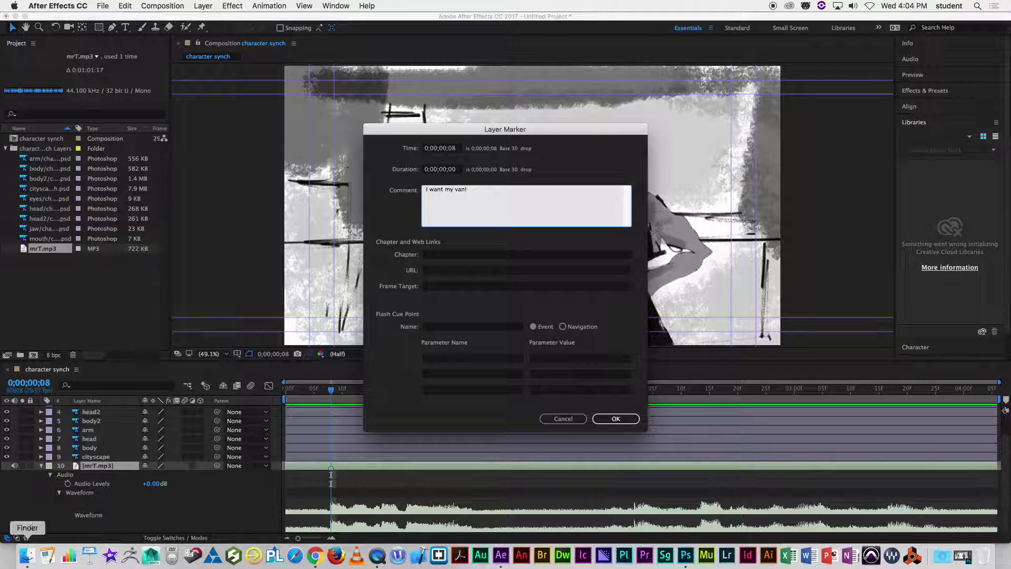
click(613, 418)
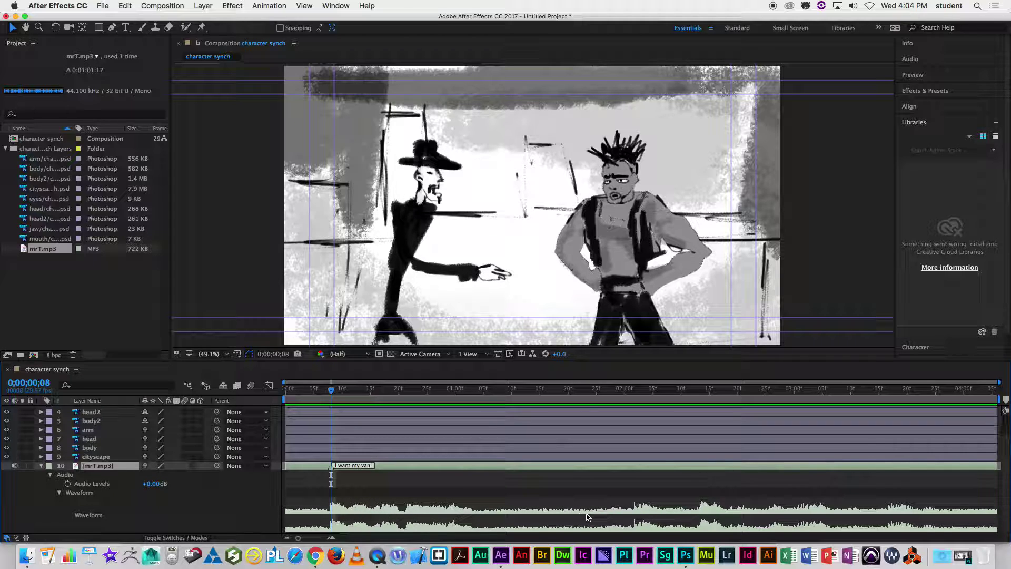
- Listen for the second line and add a marker to mrT.mp3 at 0;00;01;26 with the comment "Okay, you're talking to an answering service."
click(340, 388)
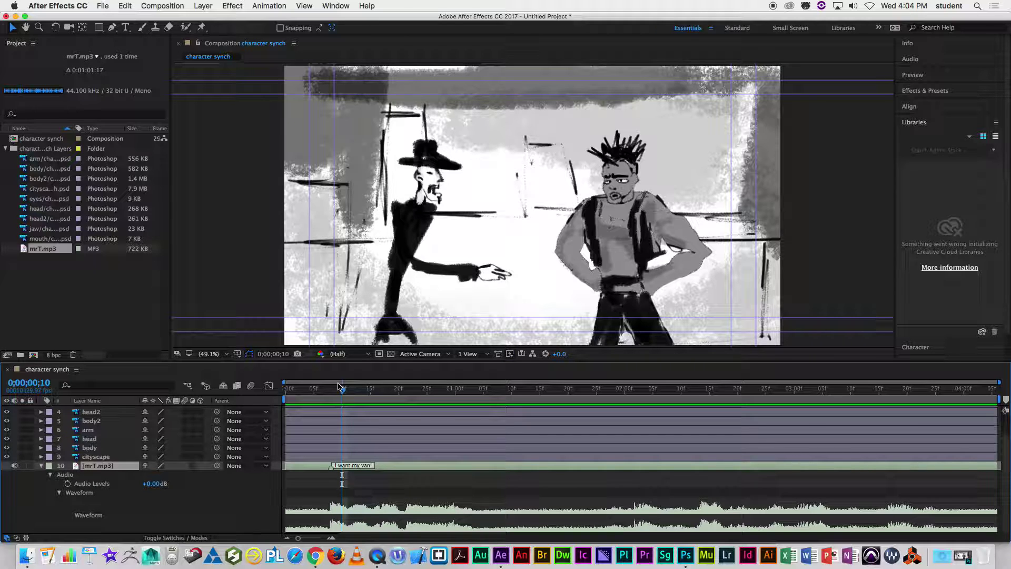
drag(343, 390, 619, 442)
key(space)
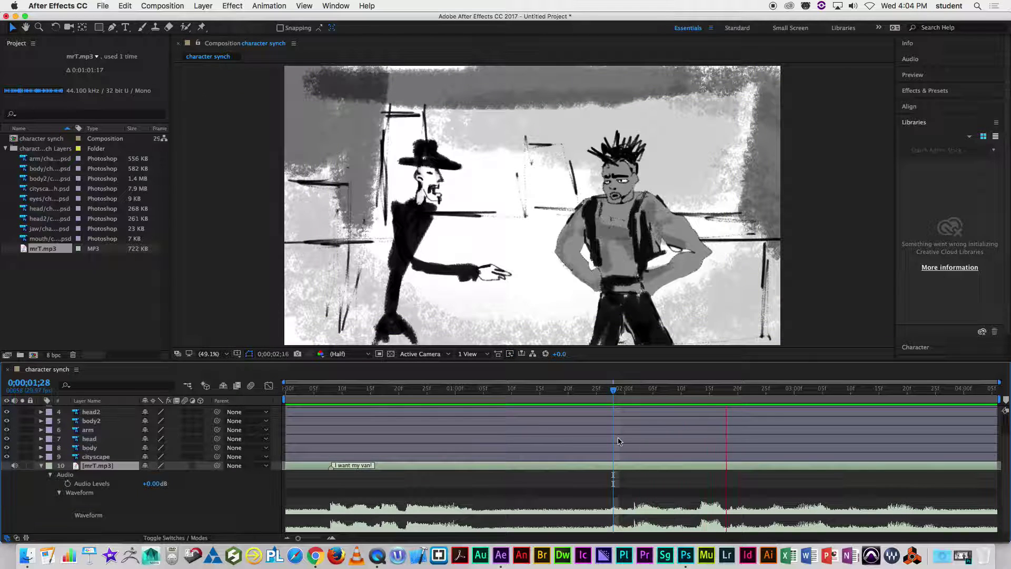
click(601, 398)
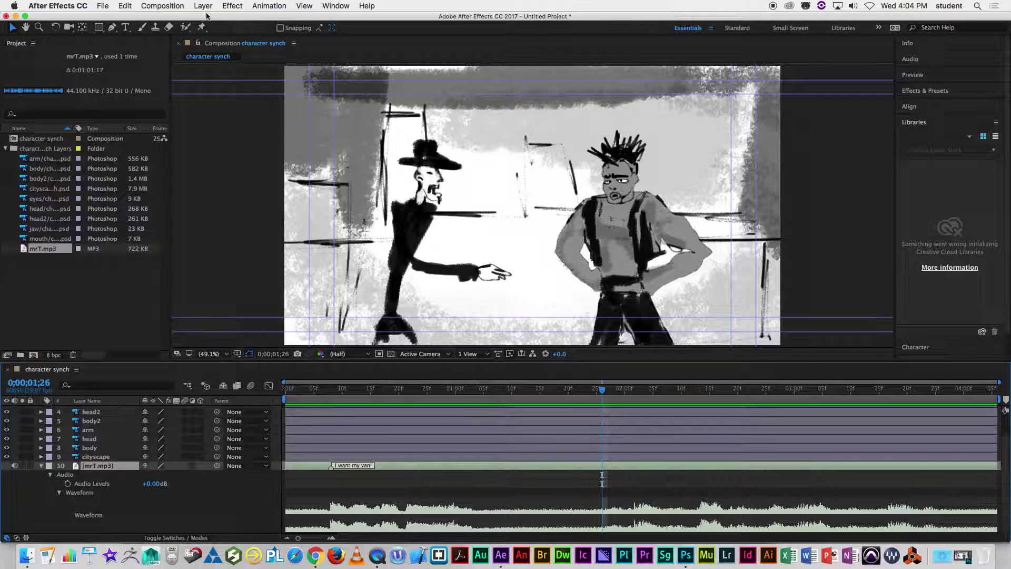
click(203, 6)
click(221, 179)
double_click(602, 468)
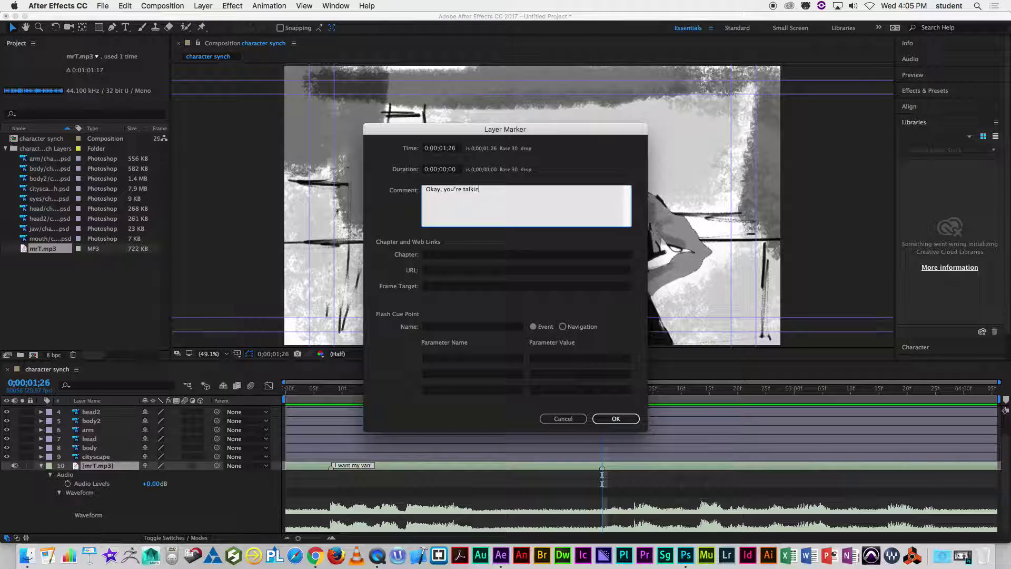
text(wering service.)
click(615, 418)
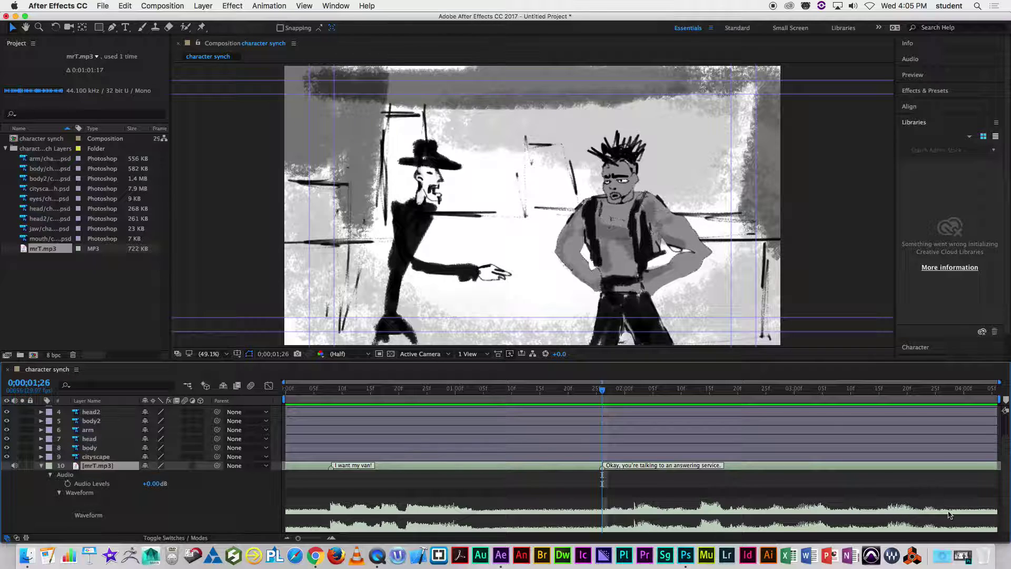
- Move the "Okay, you're talking to an answering service." marker to about 0;00;02;01 and play the composition from the start
click(604, 473)
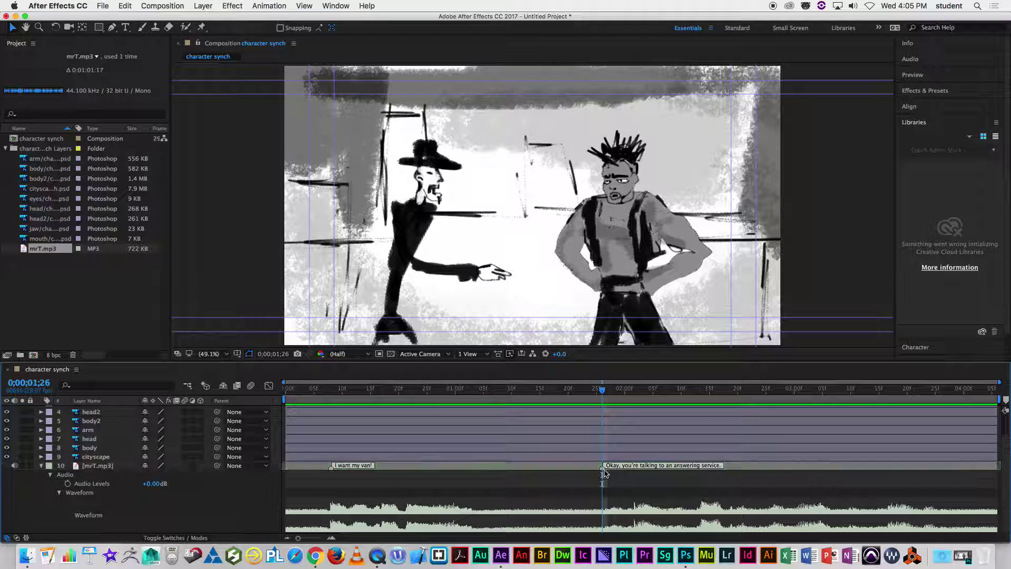
mouse_move(603, 466)
mouse_down()
mouse_move(638, 468)
mouse_move(629, 467)
mouse_up()
key(Home)
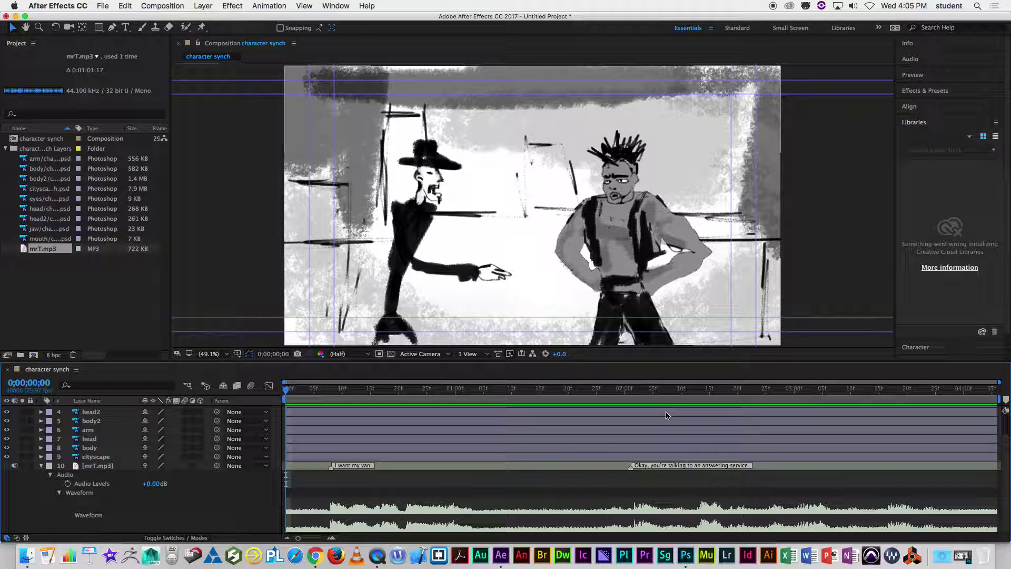
key(apostrophe)
key(space)
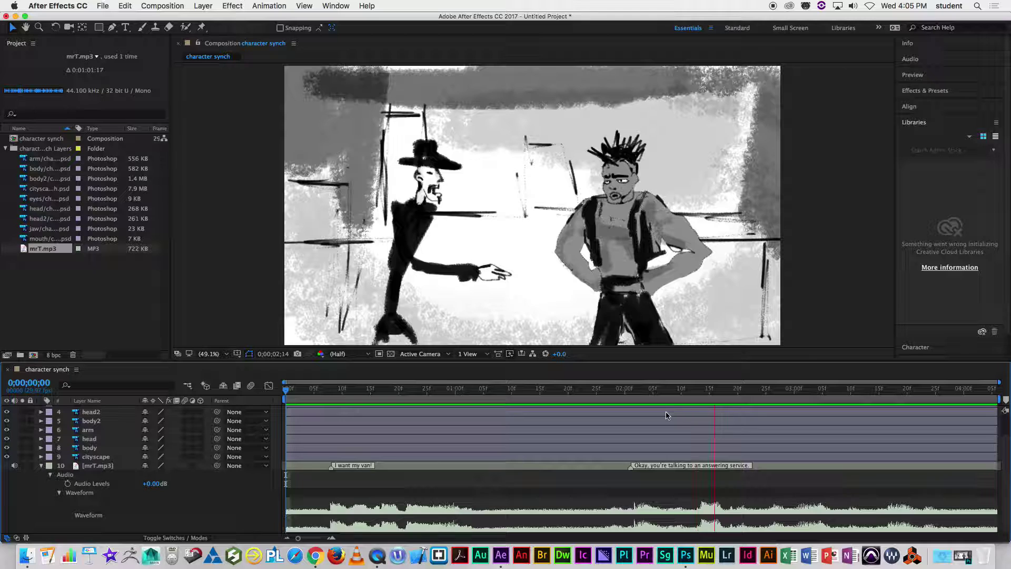
key(space)
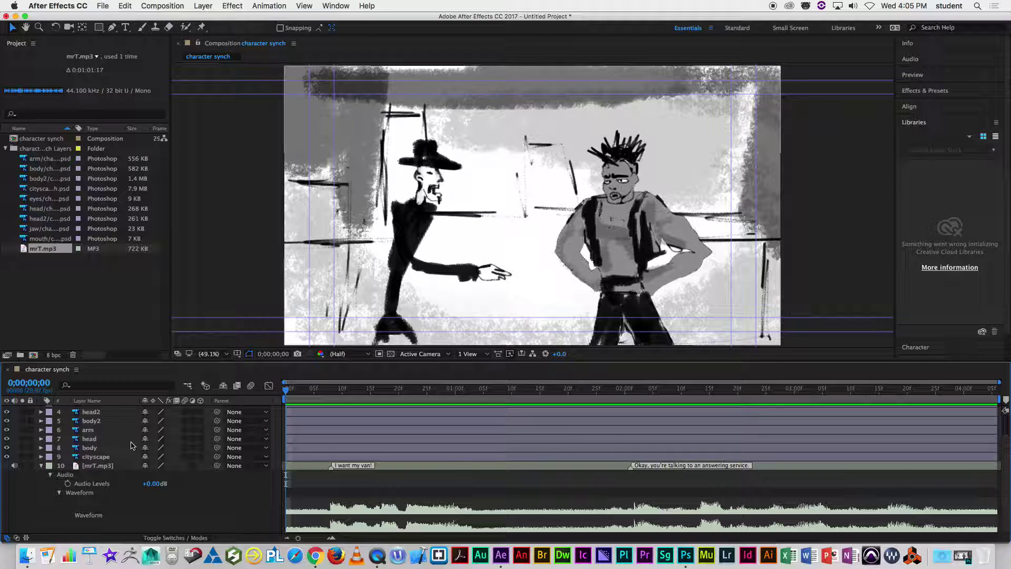
- Move the jaw layer down the layer stack so it sits between the arm and head layers
scroll(1001, 477, up, 3)
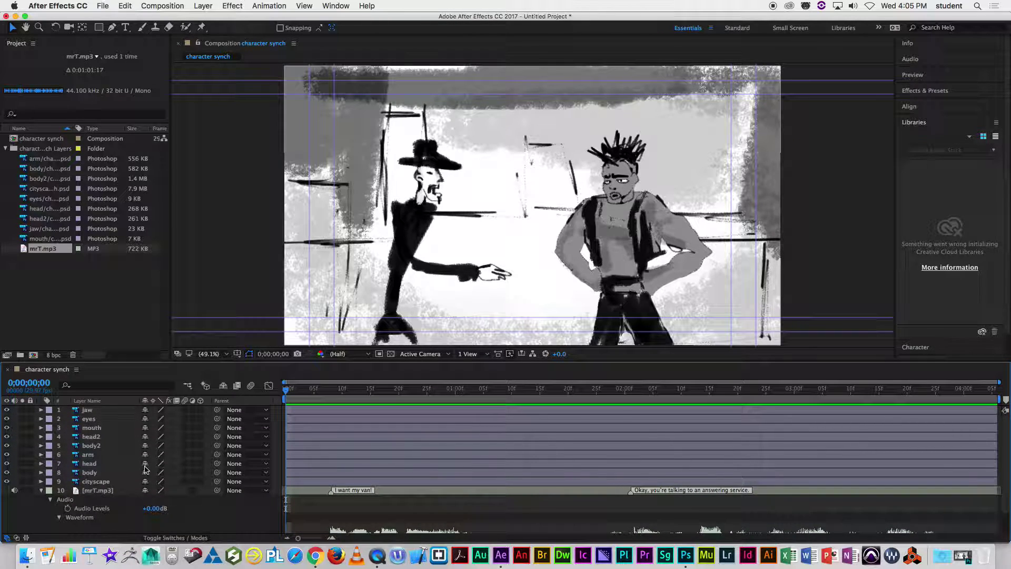
click(89, 410)
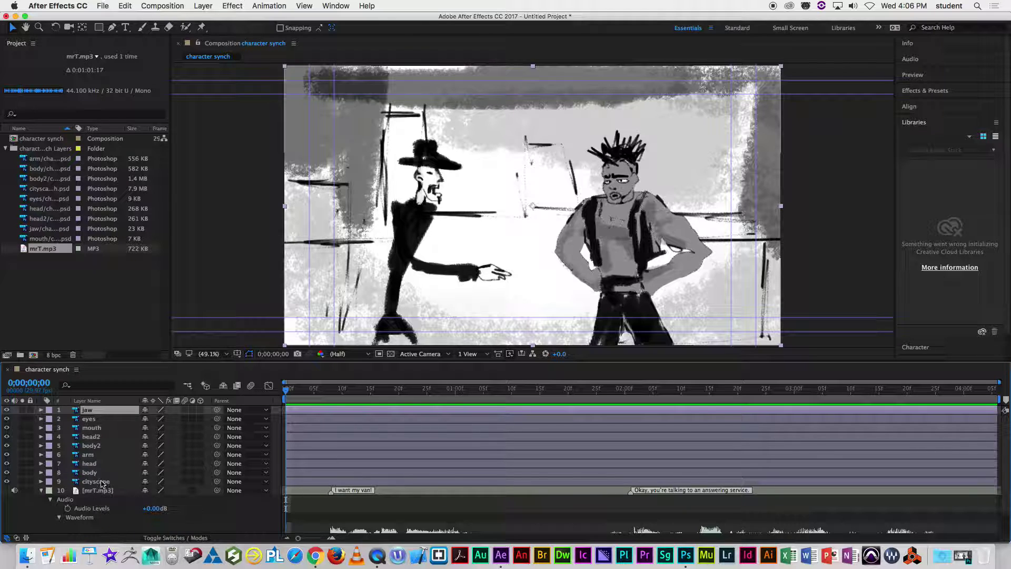
click(89, 473)
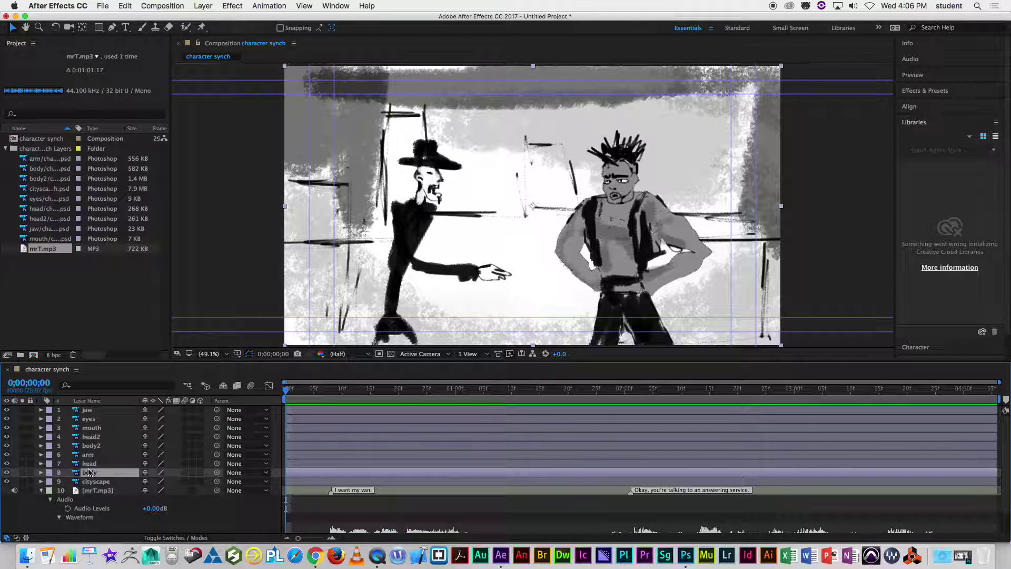
drag(91, 414, 94, 454)
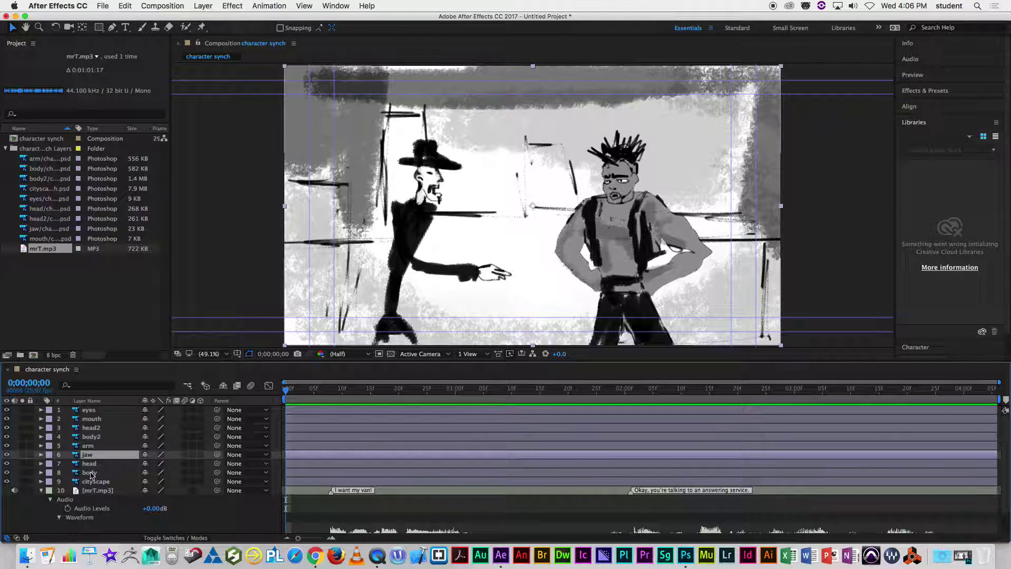
- Select the arm, jaw, head and body layers, check them by toggling their visibility, and give them the Blue label color
click(91, 473)
click(92, 464)
click(91, 454)
click(92, 446)
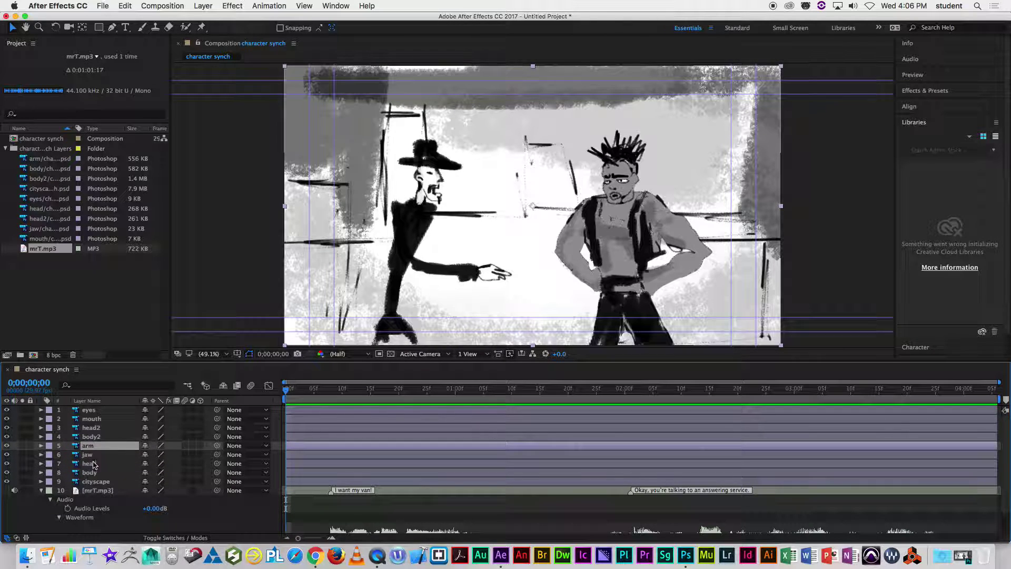
shift+click(91, 473)
click(7, 453)
click(8, 453)
click(8, 453)
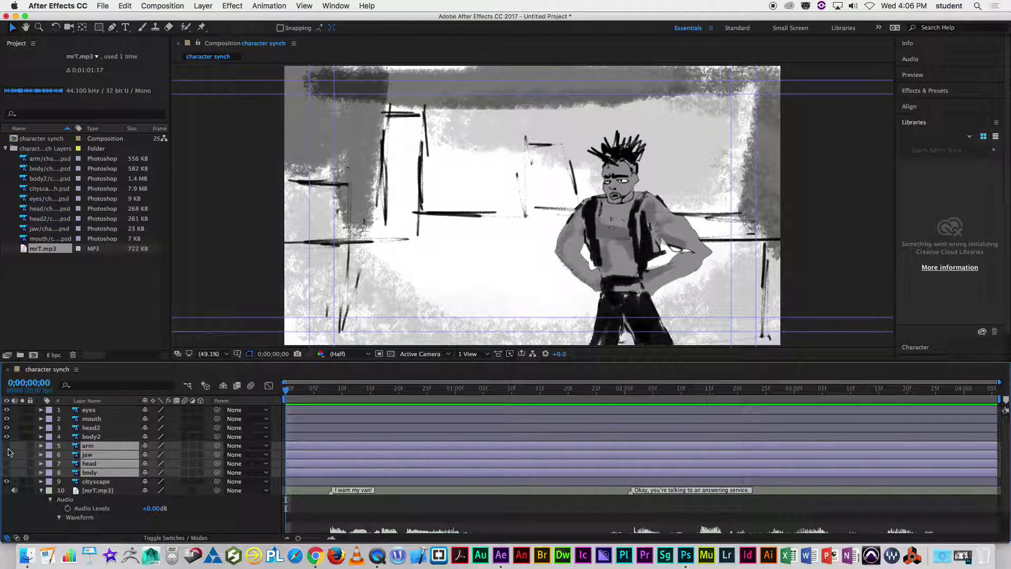
click(8, 454)
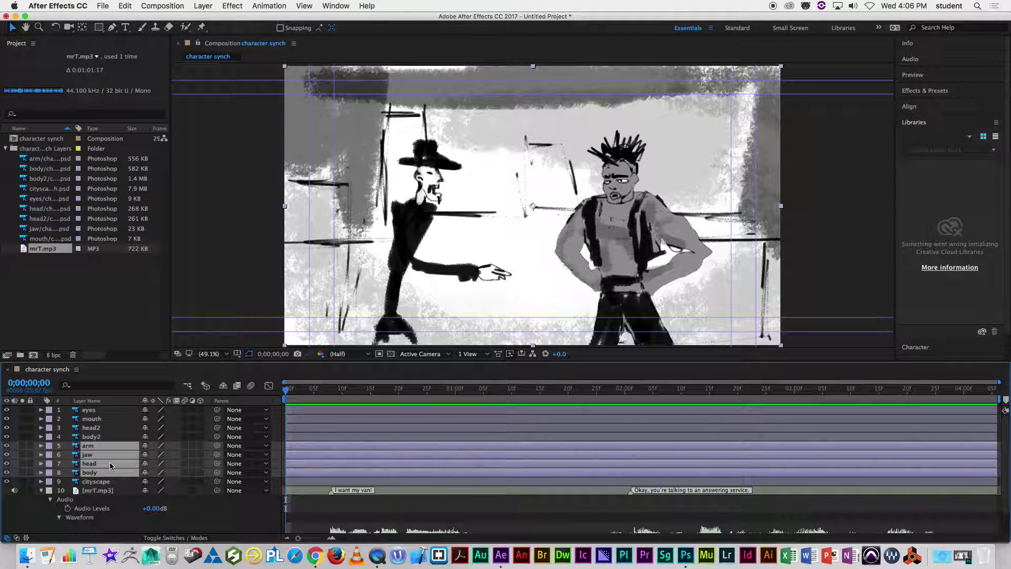
click(49, 445)
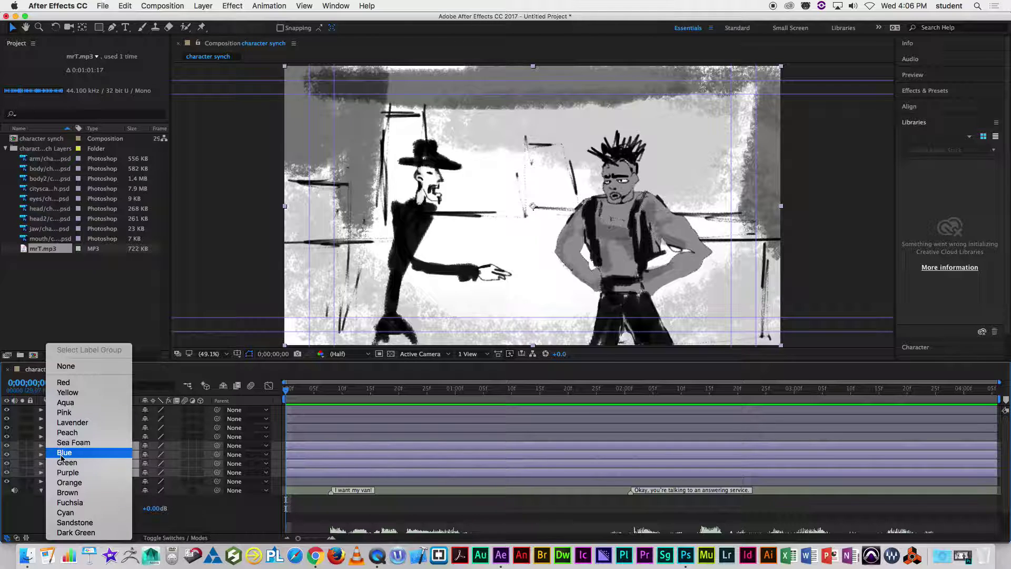
click(62, 455)
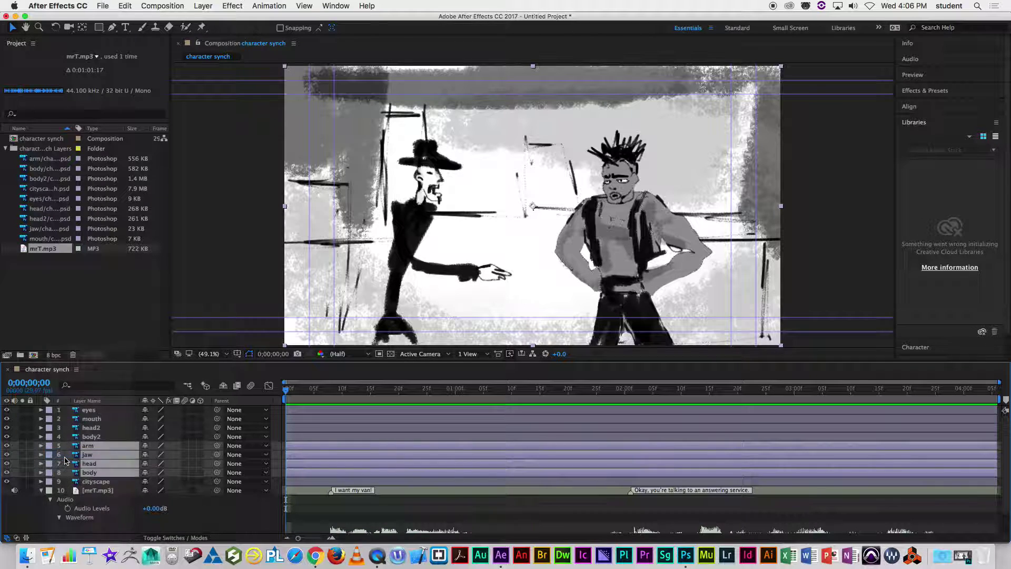
- Check the eyes, mouth, head2 and body2 layers by toggling their visibility, and give the cityscape layer the Cyan label color
click(95, 438)
shift+click(93, 413)
click(6, 411)
click(6, 410)
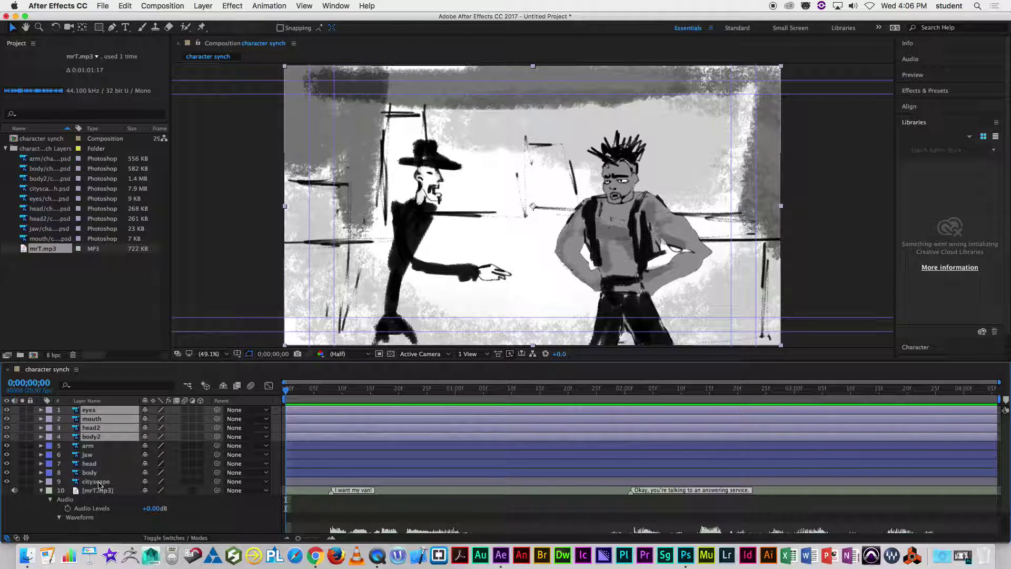
click(98, 483)
click(49, 482)
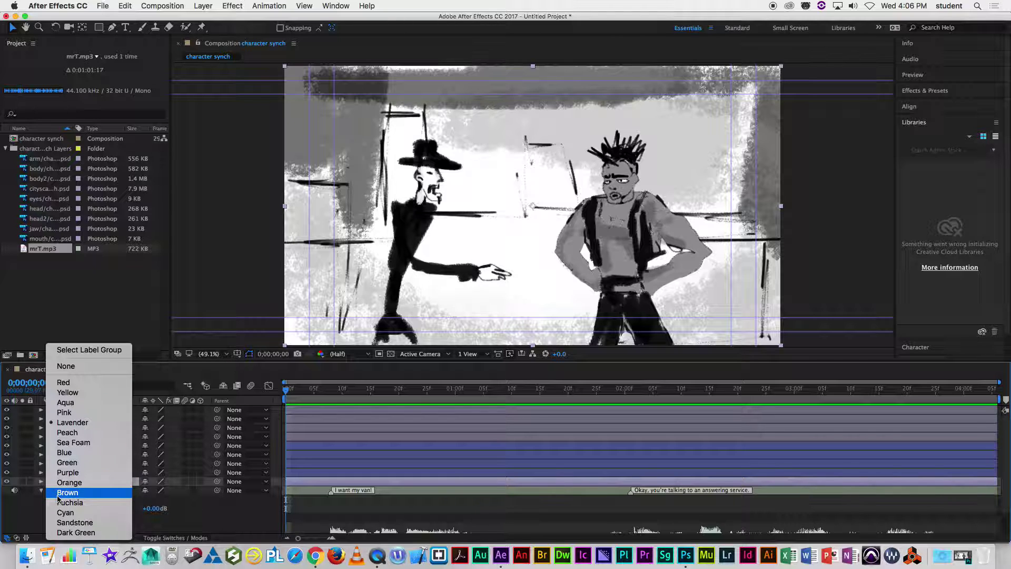
click(61, 514)
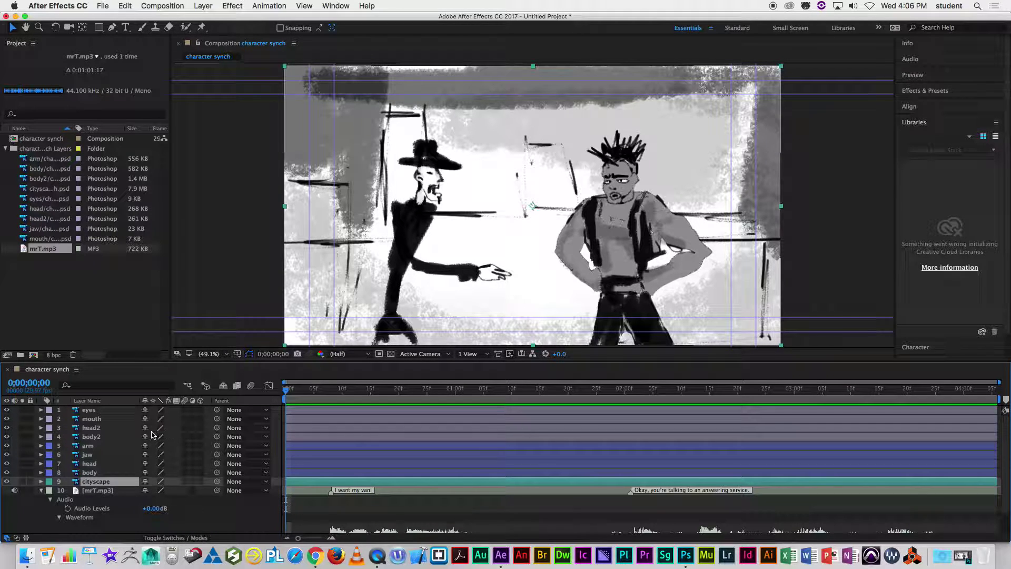
- Move the eyes layer's anchor point onto the spiky-haired character's eyes with the Pan Behind tool
click(87, 446)
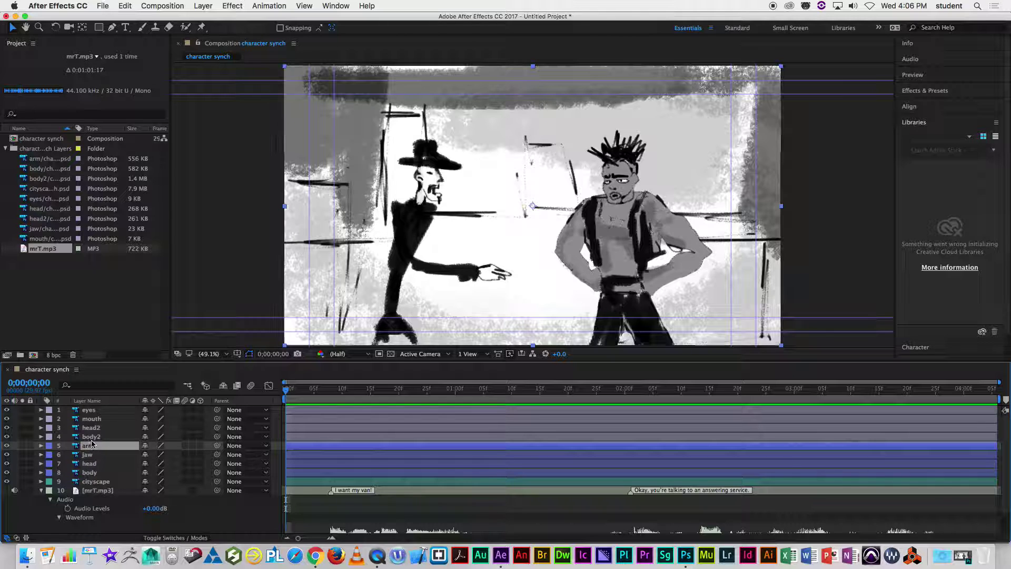
click(92, 437)
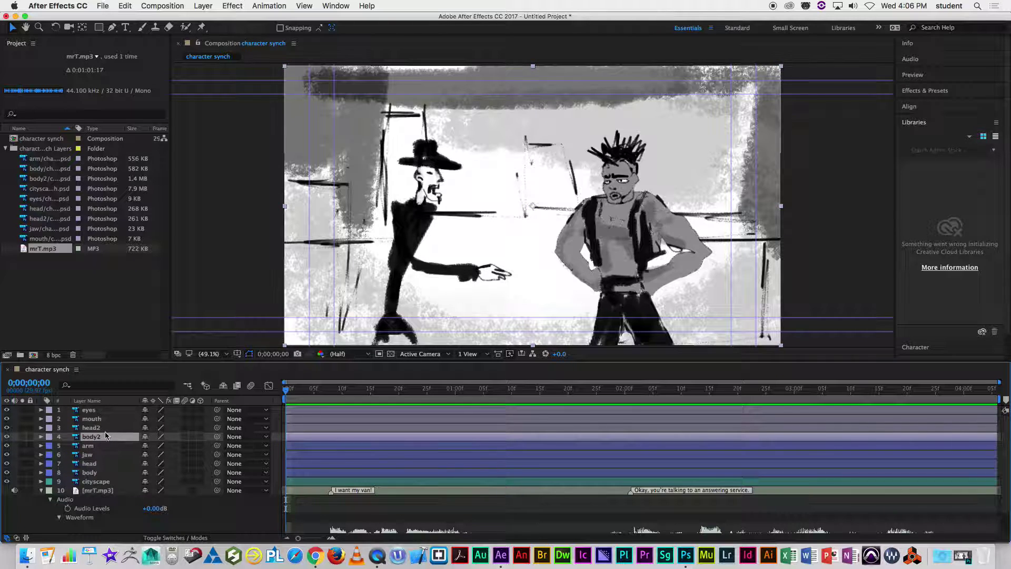
click(89, 410)
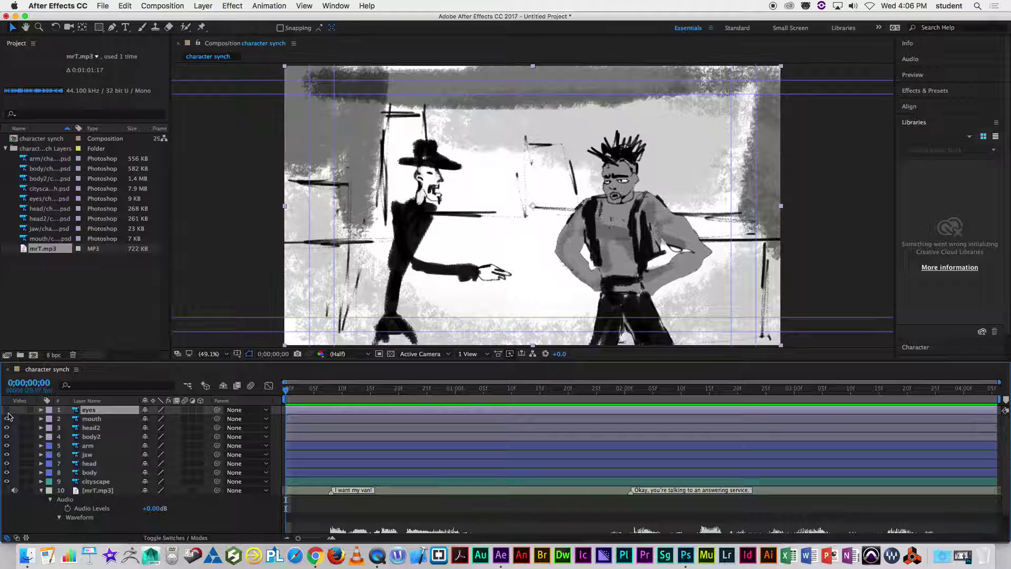
click(83, 26)
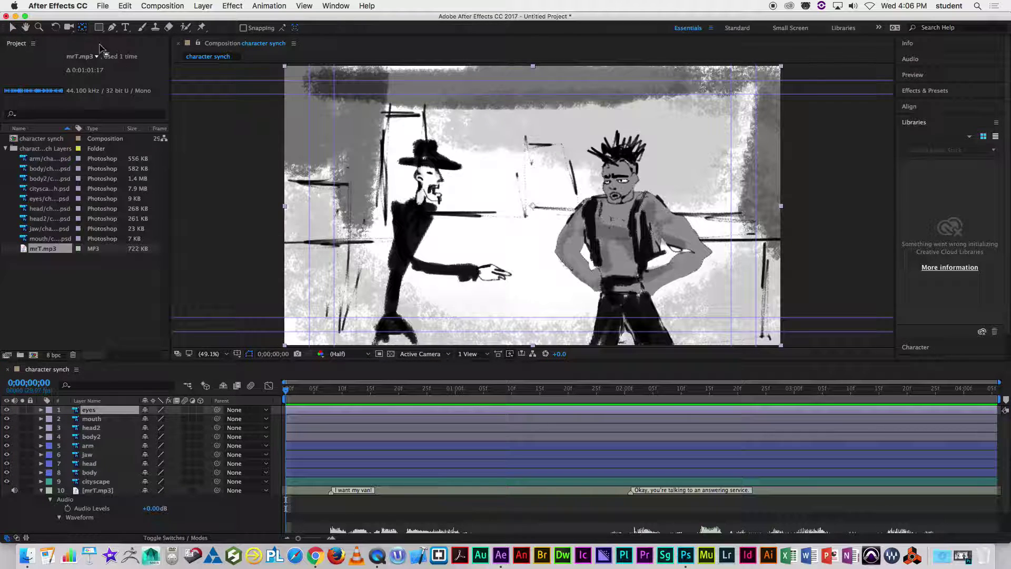
click(594, 199)
drag(591, 193, 614, 182)
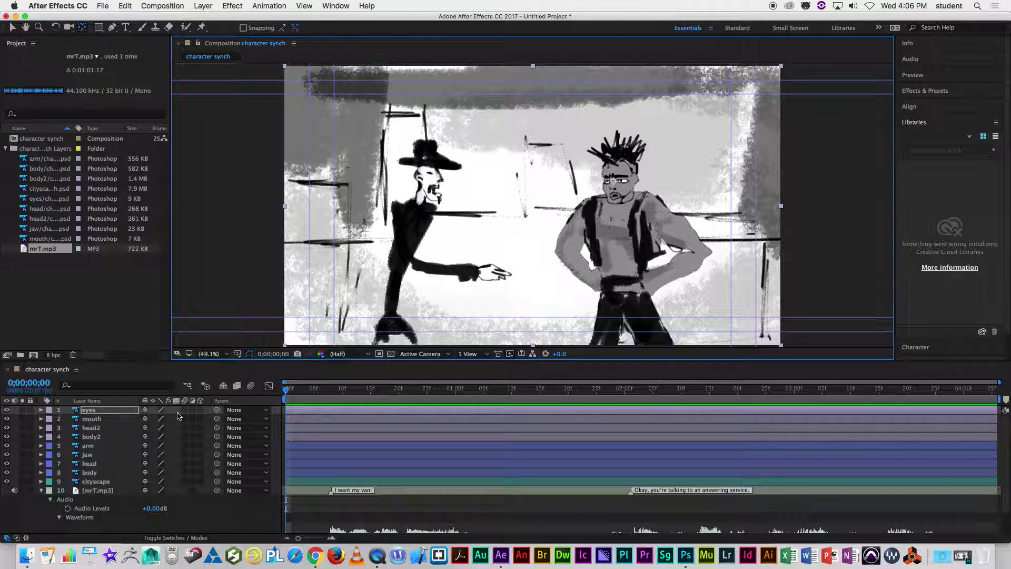
- Move the mouth layer's anchor point onto the spiky-haired character's mouth and the head2 layer's anchor point to his neck
click(92, 419)
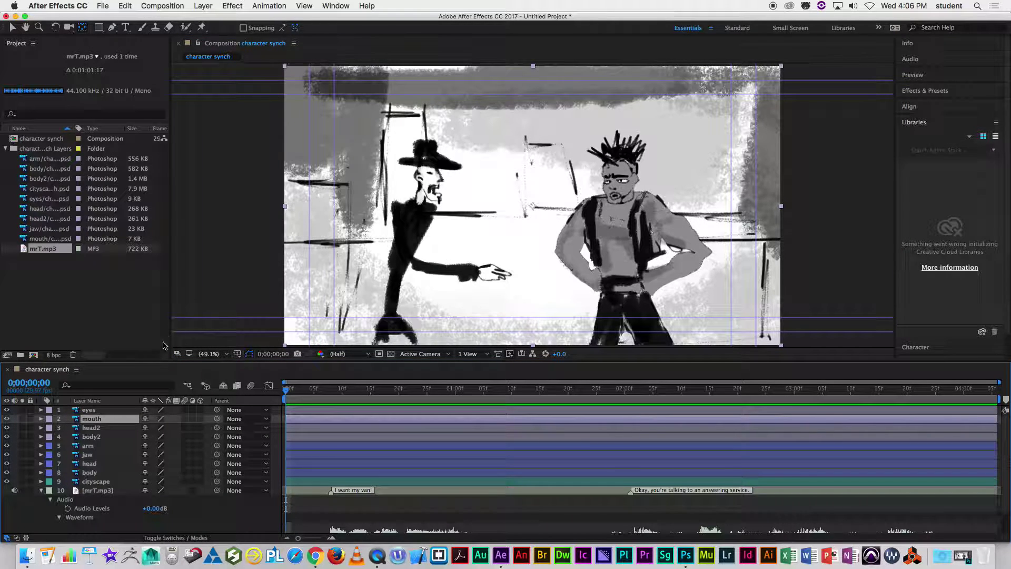
drag(532, 206, 615, 197)
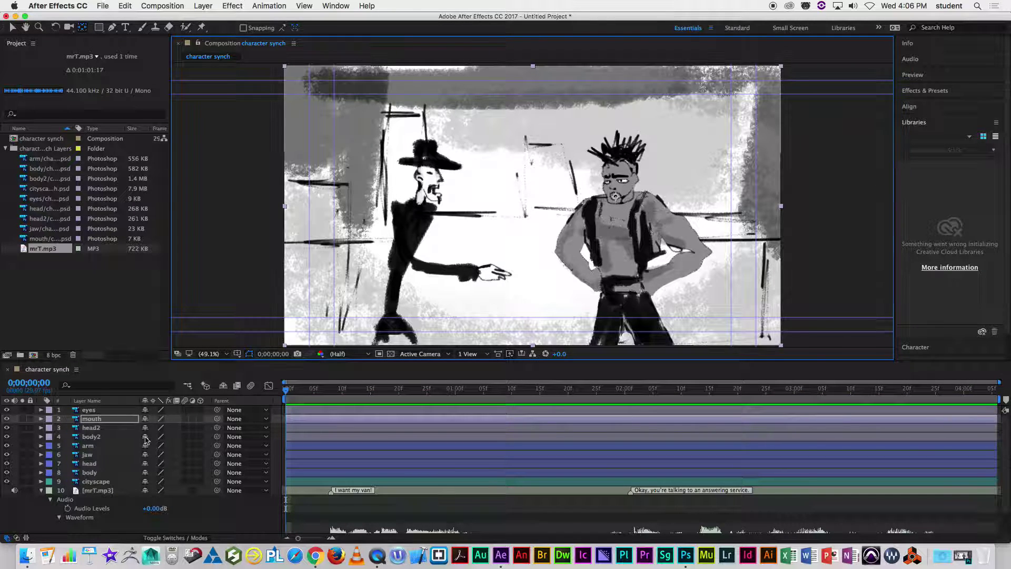
click(100, 428)
drag(544, 208, 626, 202)
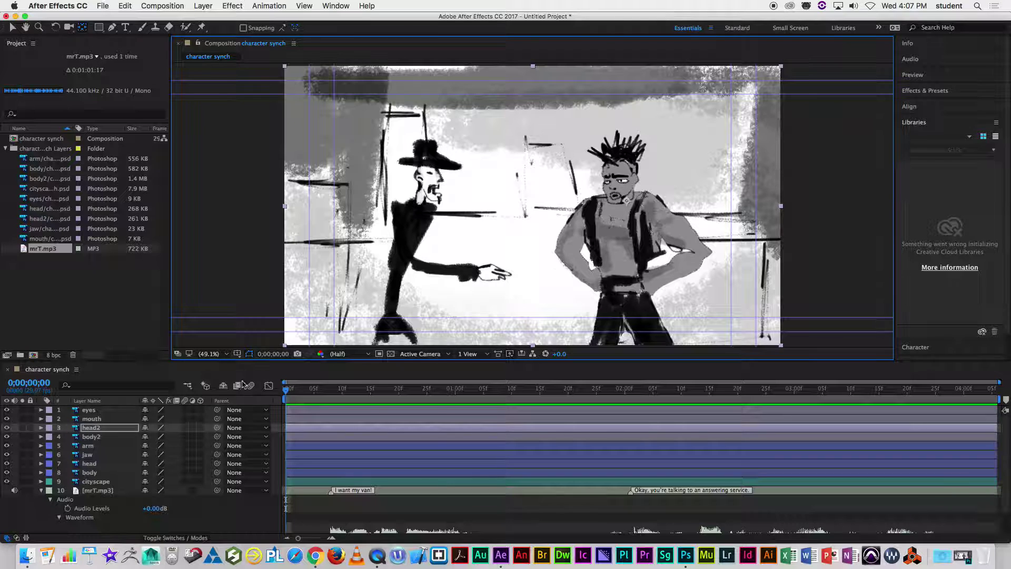
- Move the body2 layer's anchor point to the spiky-haired character's feet at the lower edge of the frame
click(170, 435)
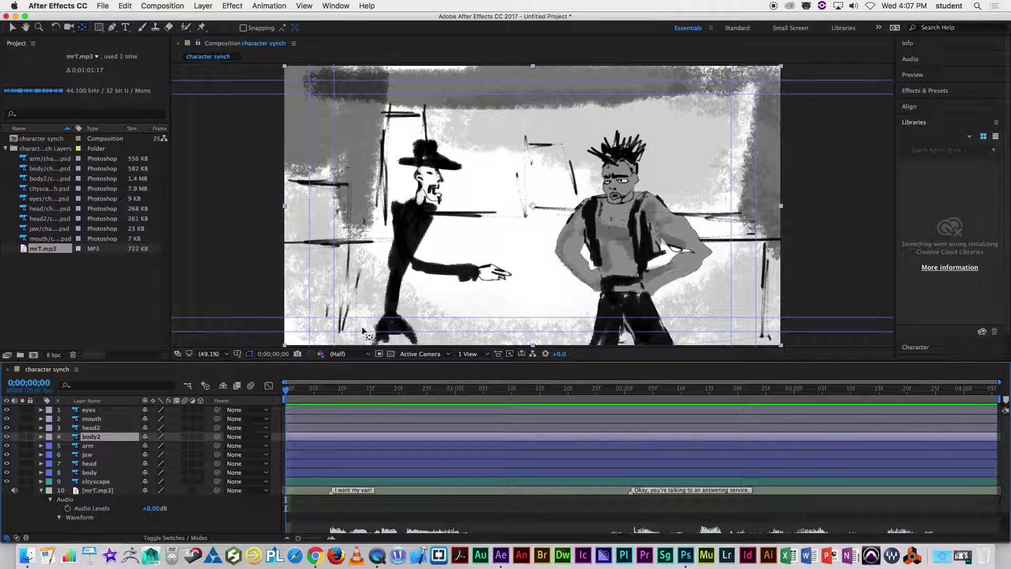
click(535, 211)
drag(535, 211, 628, 353)
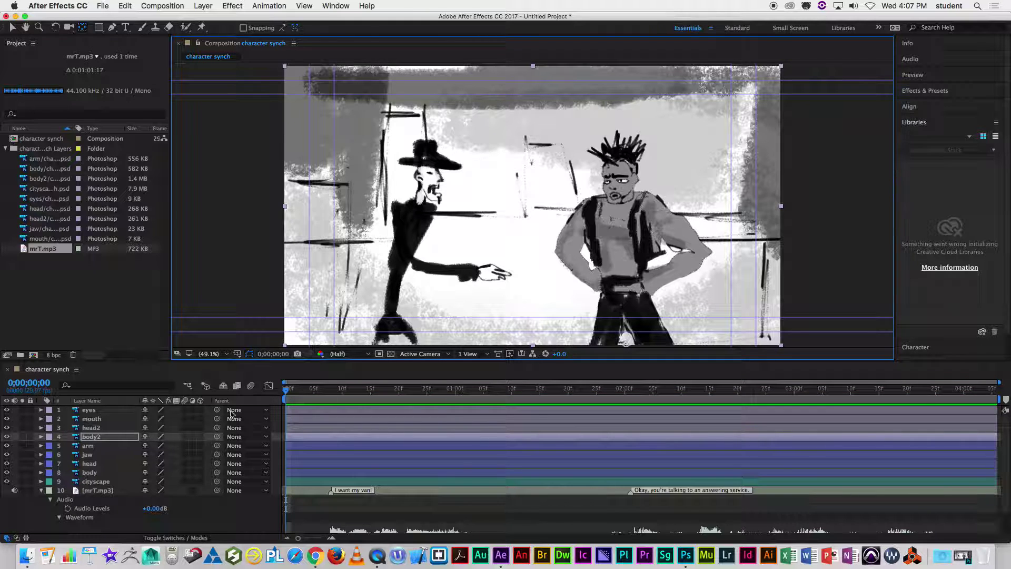
- Parent the eyes and mouth layers to head2, and parent head2 to body2
click(90, 428)
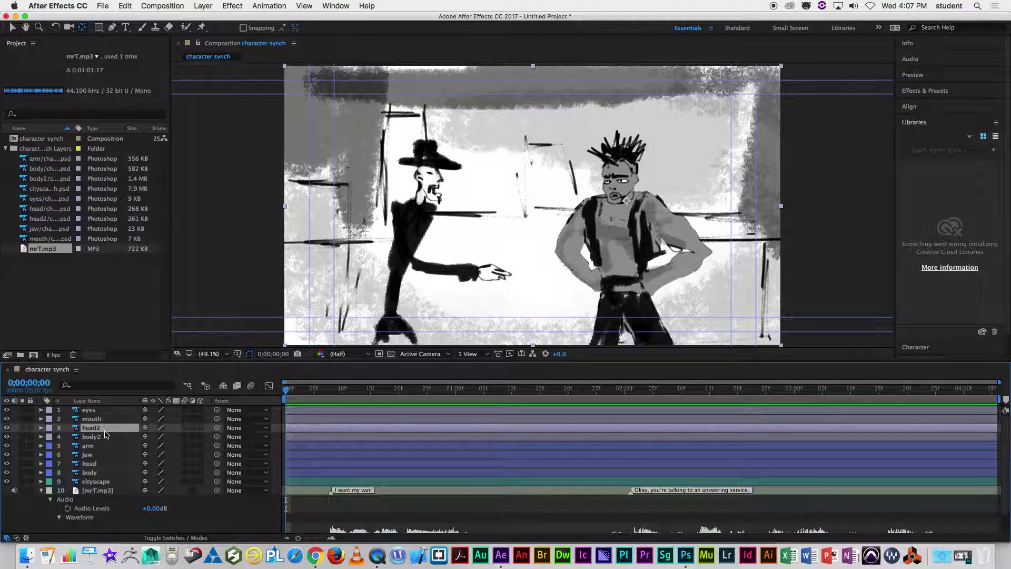
click(92, 418)
shift+click(88, 409)
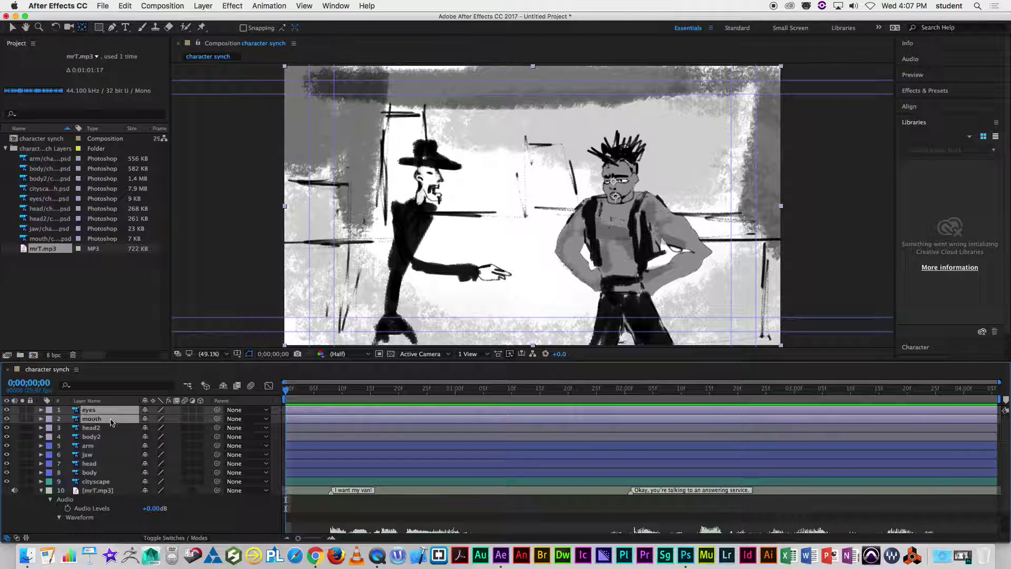
click(267, 410)
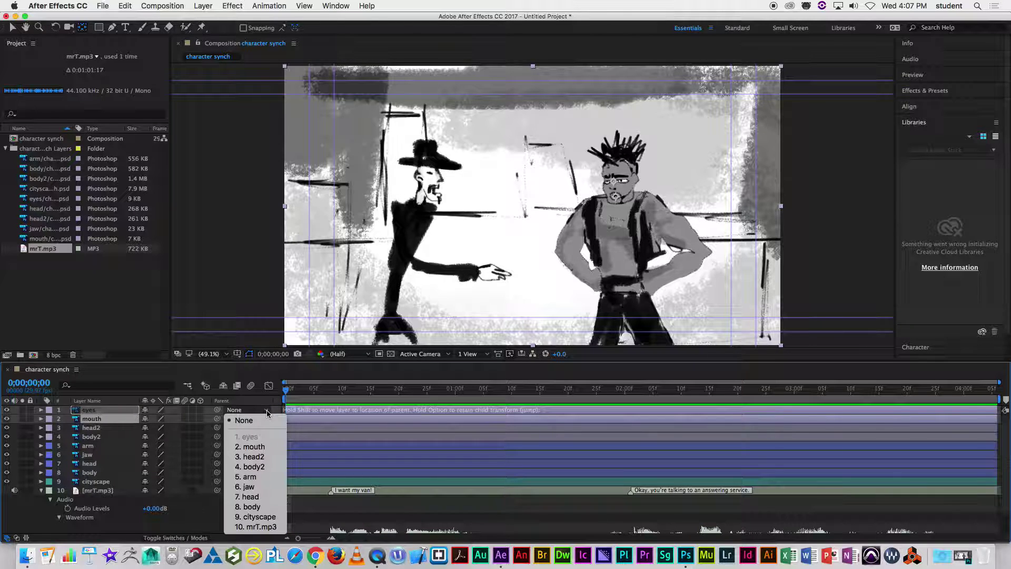
click(255, 456)
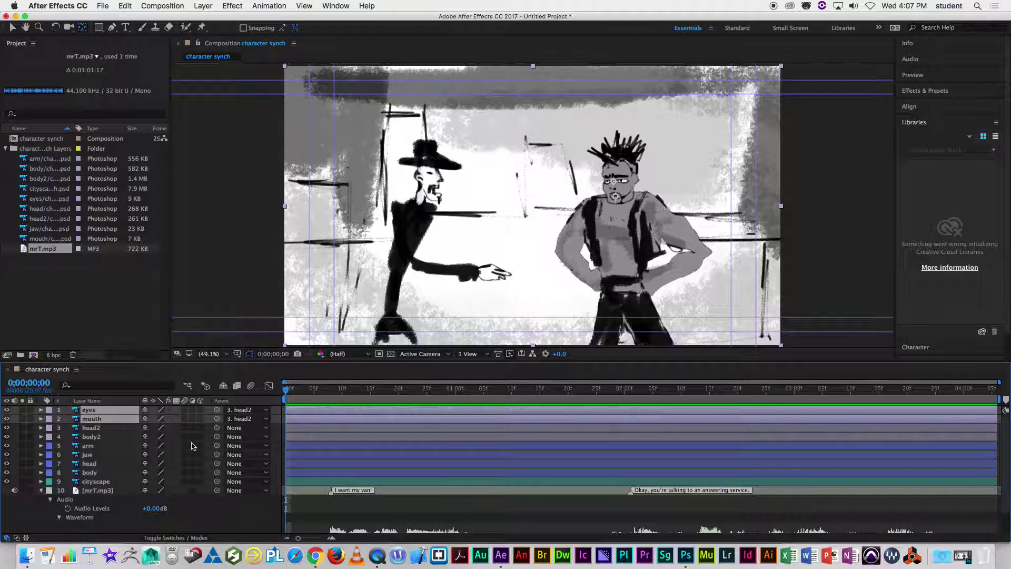
click(270, 429)
click(267, 427)
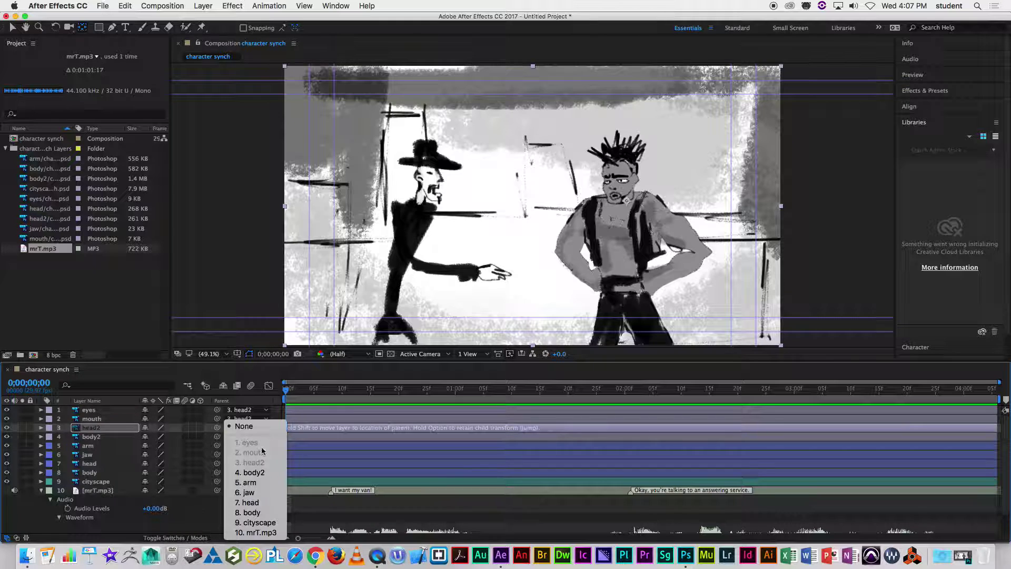
click(252, 478)
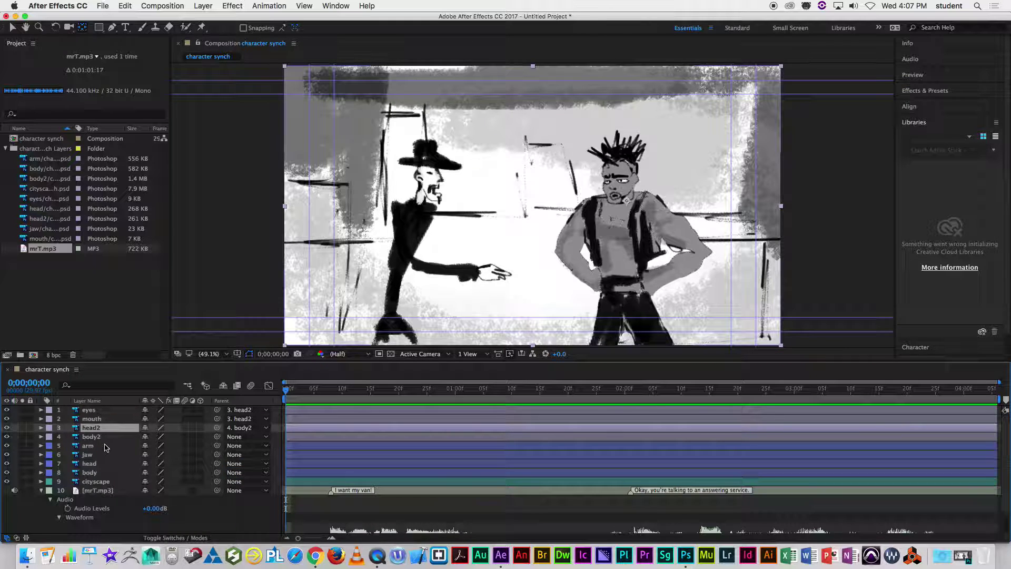
- Move the mrT.mp3 layer directly beneath body2 in the layer stack, keeping the playhead at the composition's start
click(93, 439)
drag(285, 392, 388, 394)
key(Home)
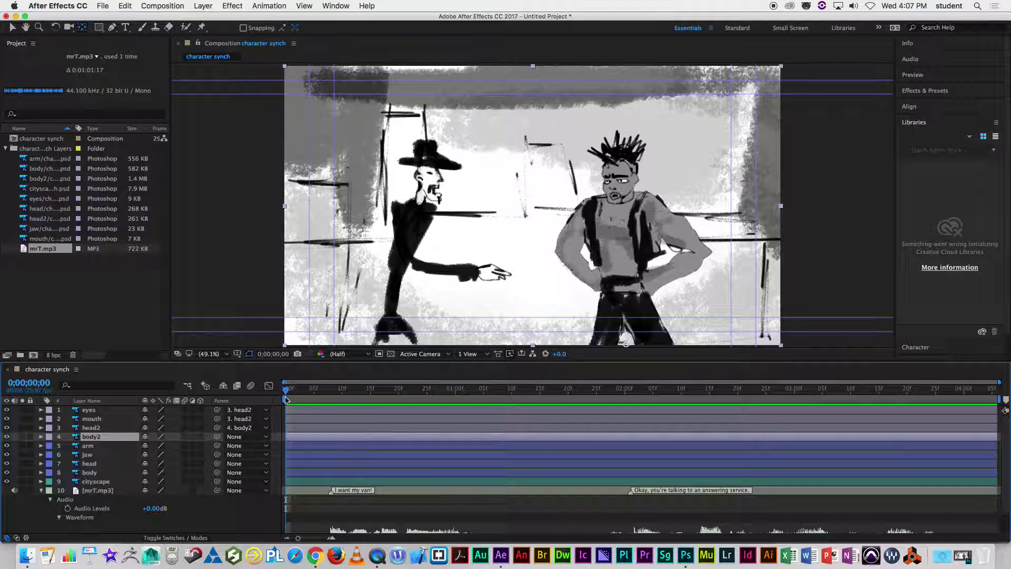
mouse_move(286, 392)
mouse_down()
mouse_move(315, 394)
mouse_move(275, 399)
mouse_move(302, 400)
mouse_move(284, 405)
mouse_up()
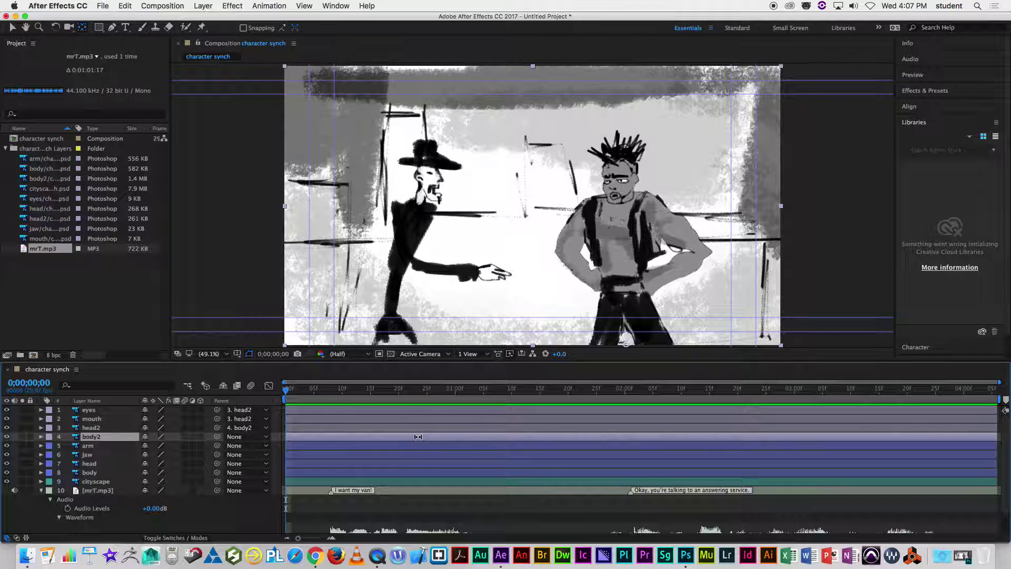
drag(94, 490, 89, 444)
mouse_move(290, 393)
mouse_down()
mouse_move(337, 391)
mouse_move(279, 395)
mouse_up()
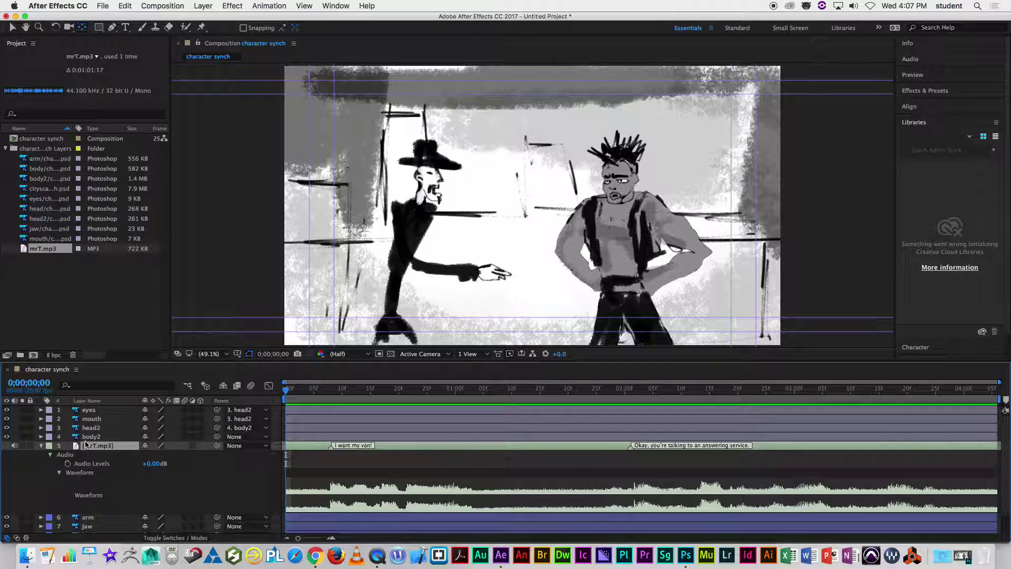
- Keyframe body2's Rotation at 0° on frame 0 and 6° on frame 6, and shift the character slightly down
key(super+Up)
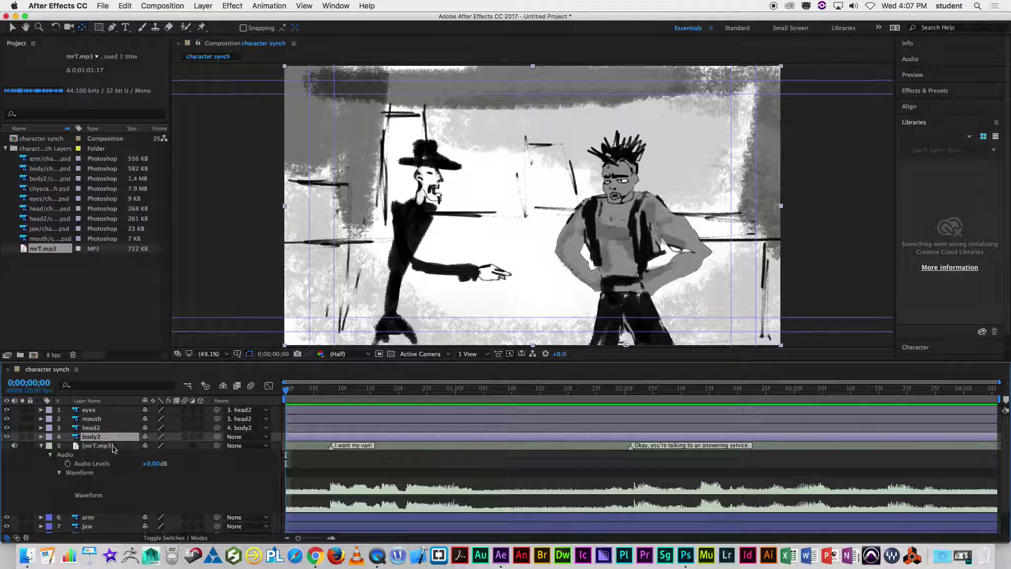
key(r)
click(68, 446)
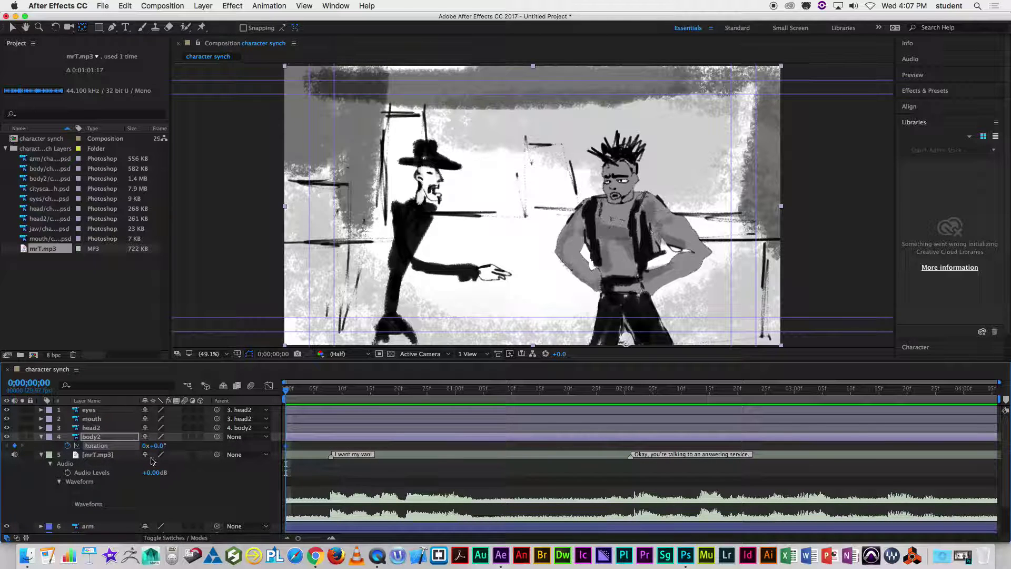
drag(287, 391, 324, 400)
drag(159, 445, 160, 444)
key(v)
drag(627, 269, 629, 280)
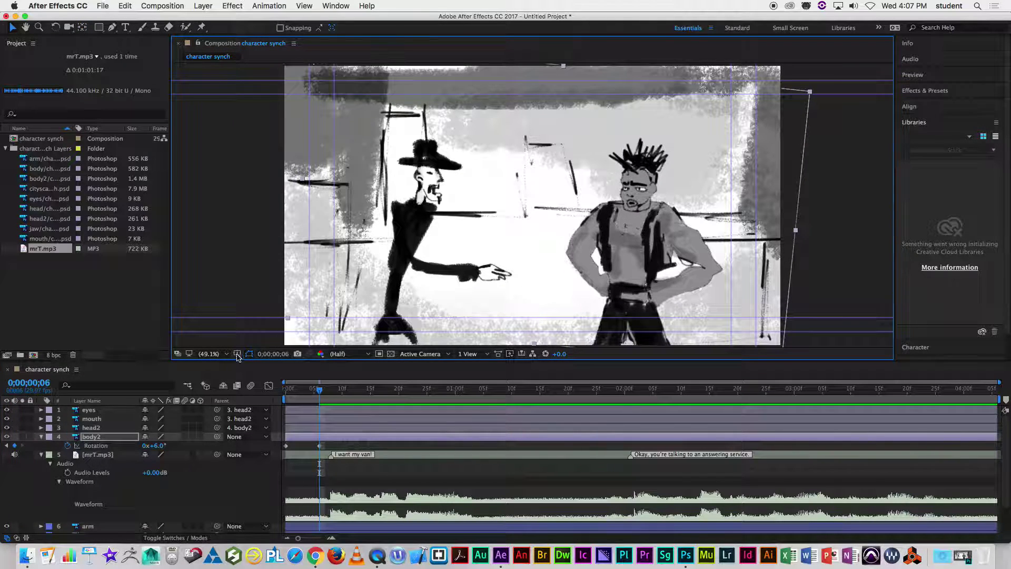
- Add body2 Rotation keyframes of -1° at frame 8, 5° at frame 12 and 0° at frame 16
mouse_move(324, 400)
mouse_down()
mouse_move(311, 397)
mouse_move(329, 397)
mouse_up()
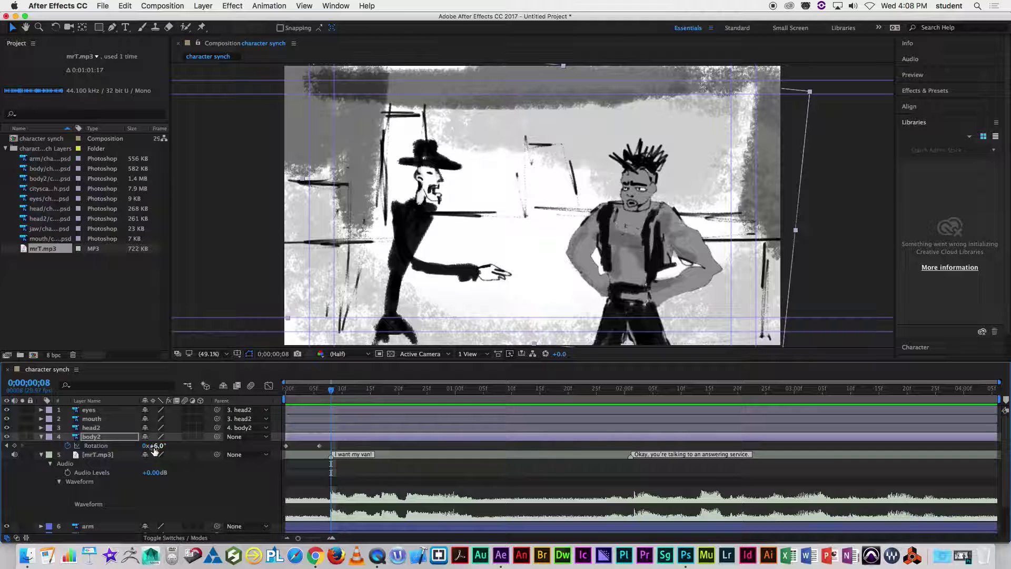
drag(159, 445, 176, 451)
drag(332, 395, 353, 398)
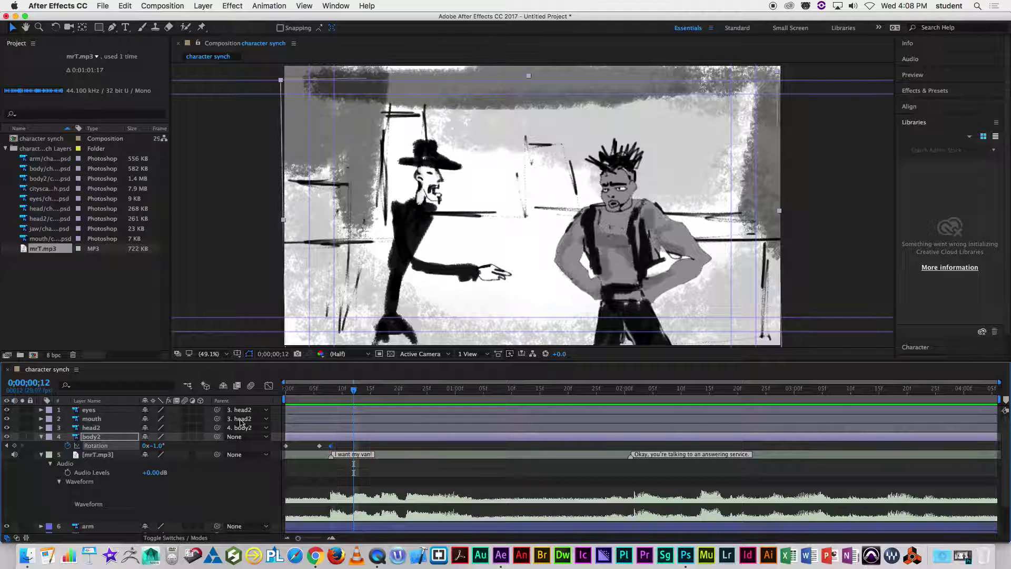
drag(157, 445, 163, 445)
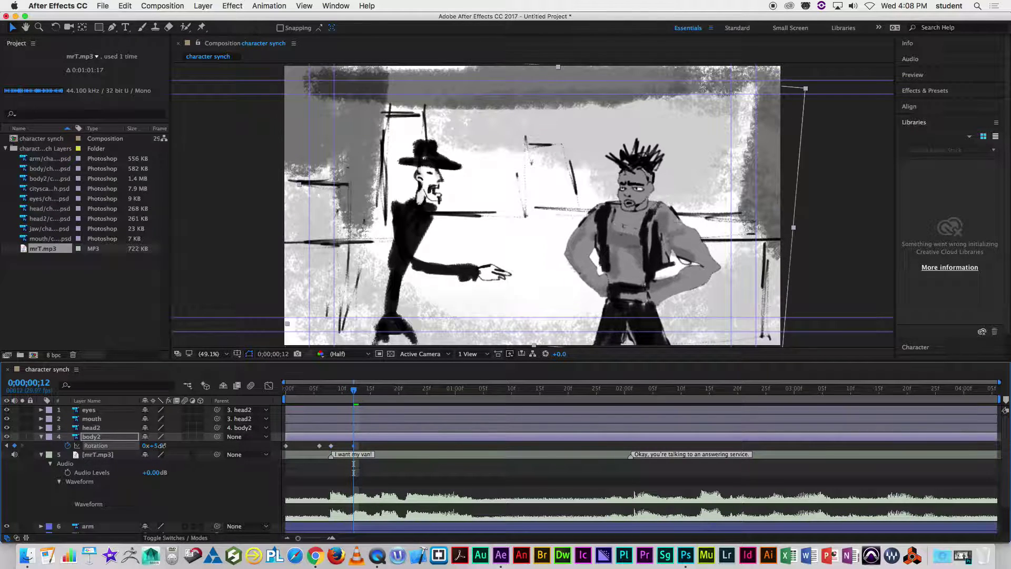
drag(354, 393, 376, 395)
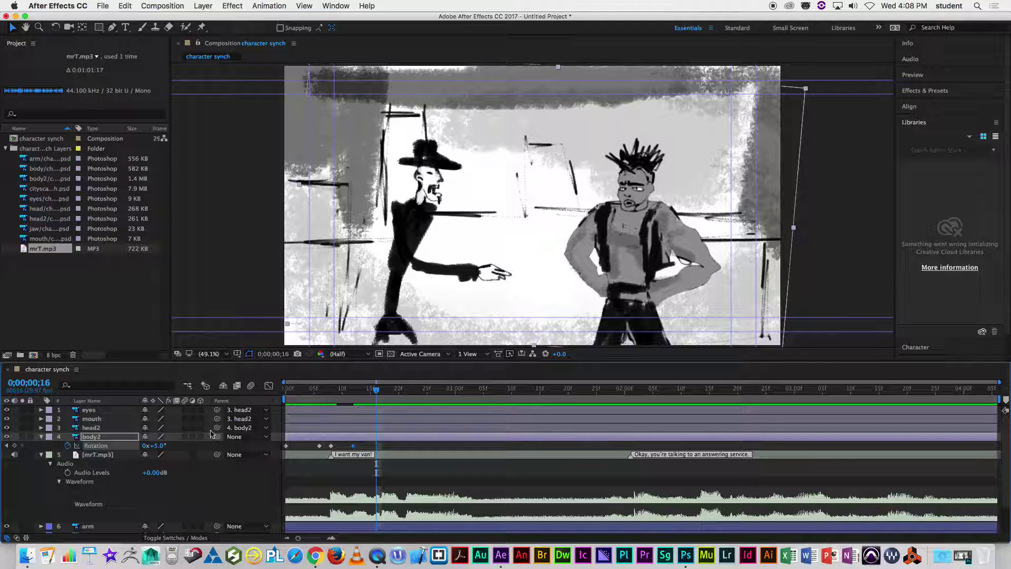
drag(156, 445, 153, 445)
- Add body2 Rotation keyframes at frame 20, at frame 22 with -5° and at 0;00;01;03 with 2°
drag(377, 394, 399, 394)
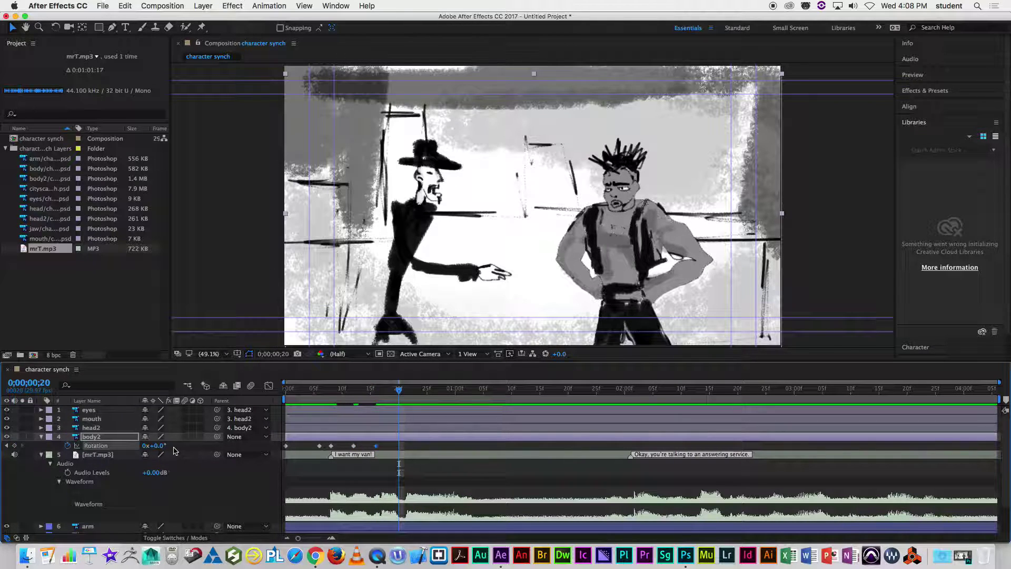
drag(163, 446, 156, 446)
click(405, 394)
click(409, 393)
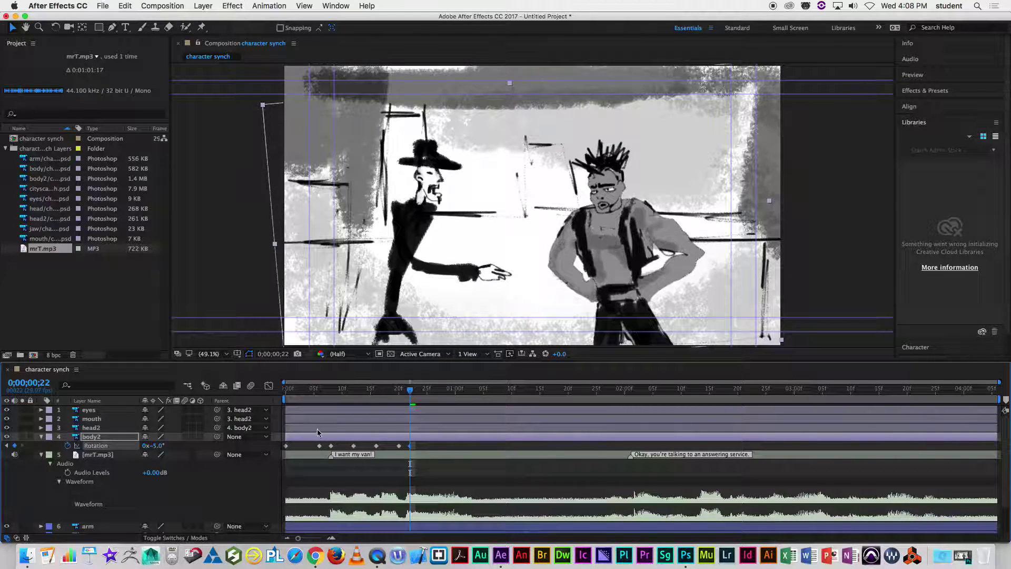
drag(412, 392, 472, 396)
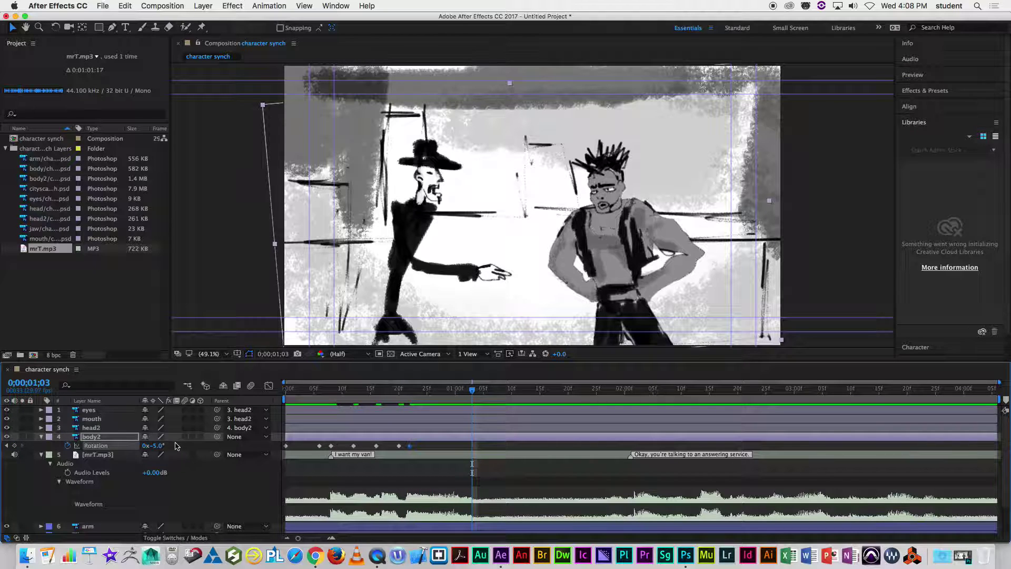
drag(159, 446, 164, 445)
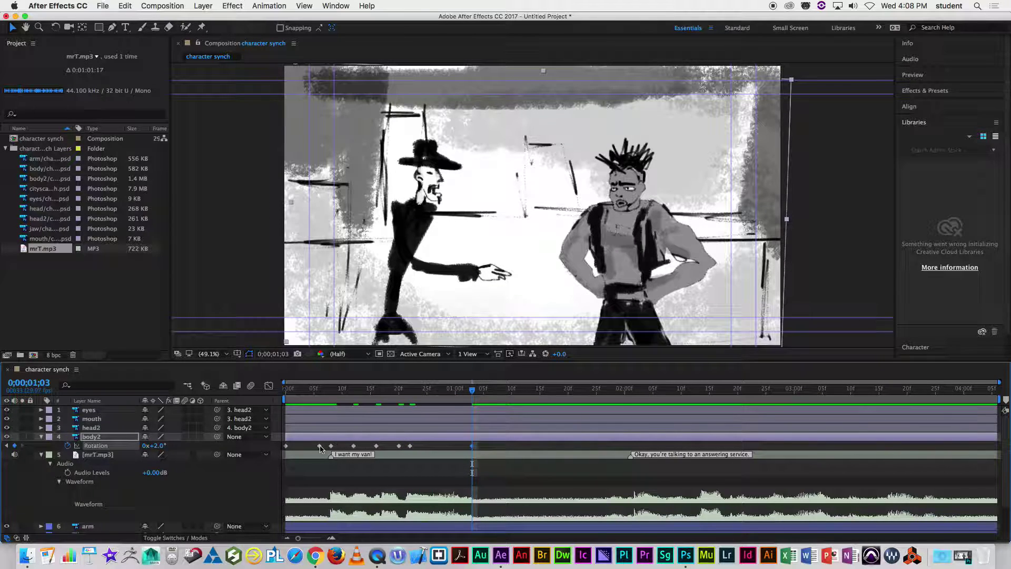
- Hold body2's Rotation at 2° with a keyframe at 0;00;02;01 and add a 3° keyframe at 0;00;01;18
click(494, 390)
drag(546, 396, 635, 399)
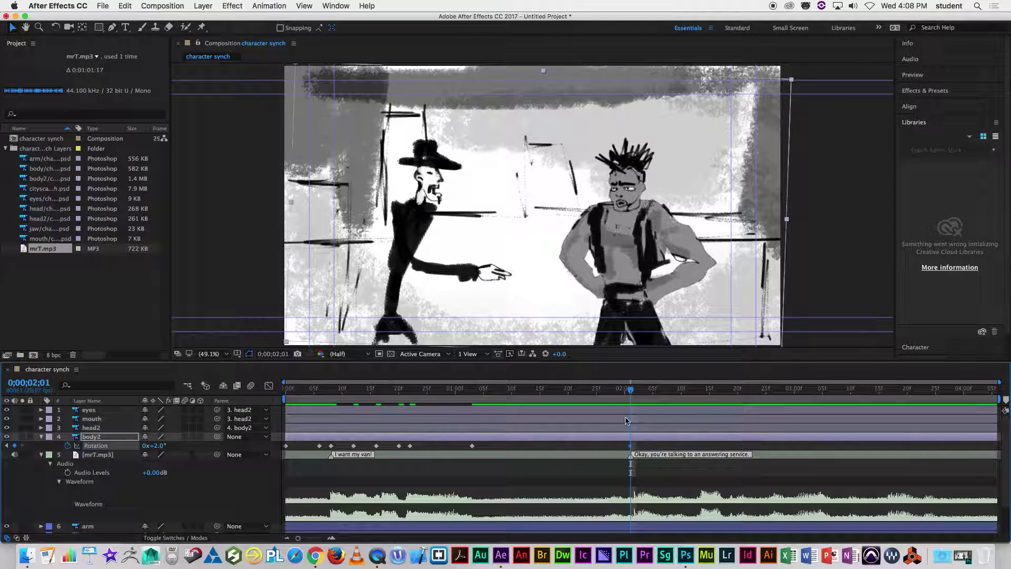
drag(633, 394, 557, 394)
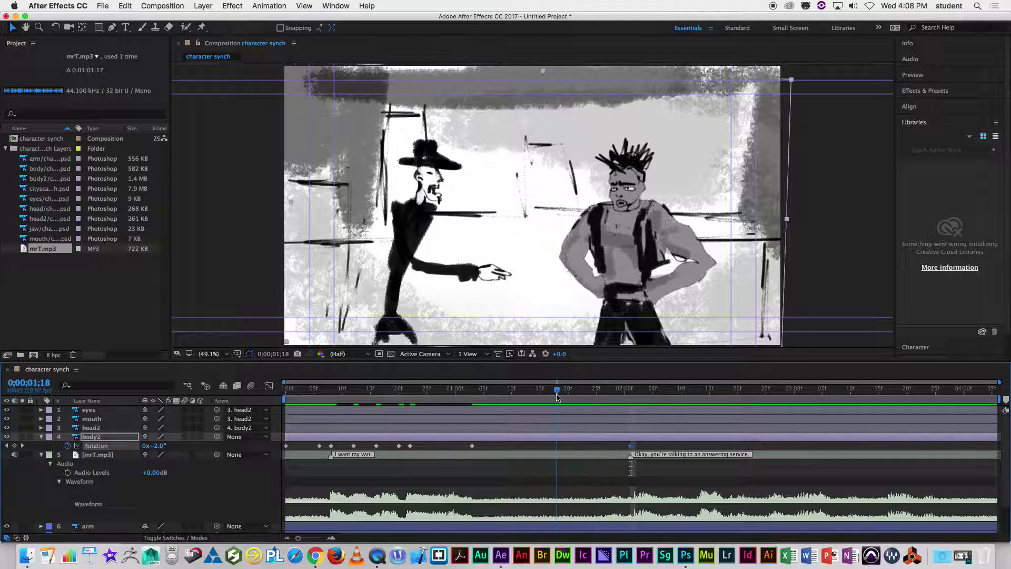
click(158, 447)
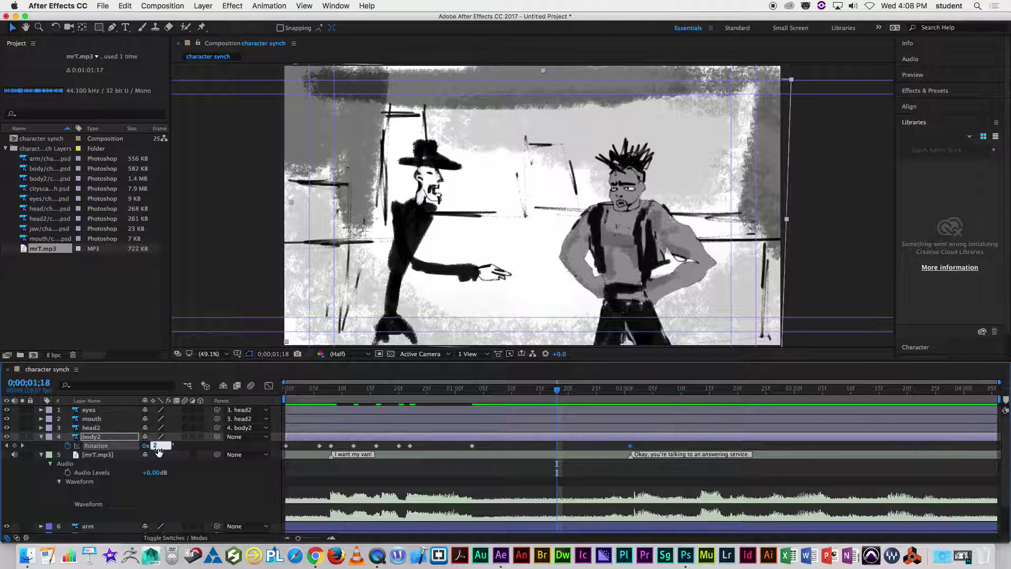
text(3)
key(Return)
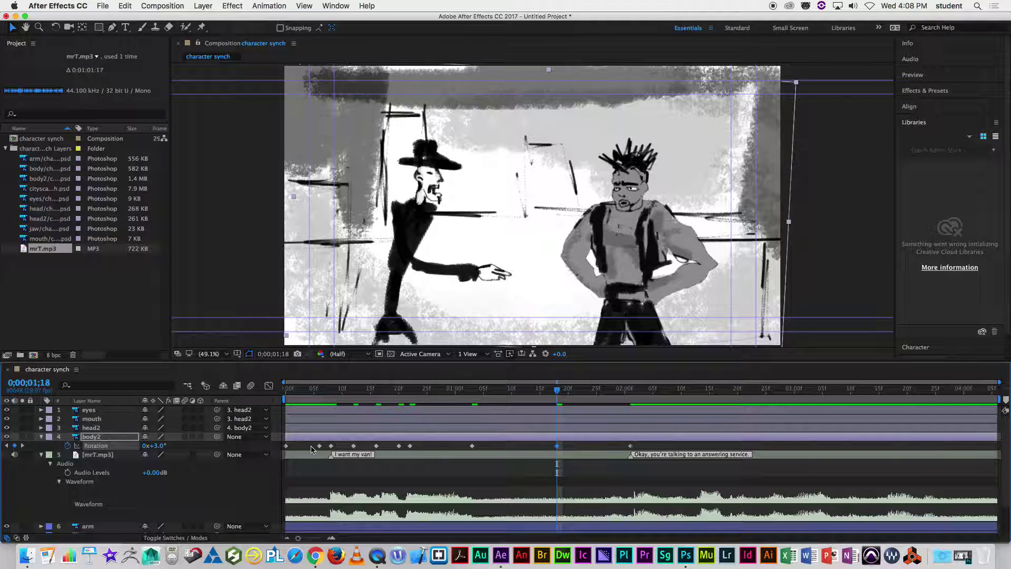
- Add body2 Rotation keyframes of 1° at 0;00;04;00 and -1° at 0;00;02;25
drag(557, 392, 963, 445)
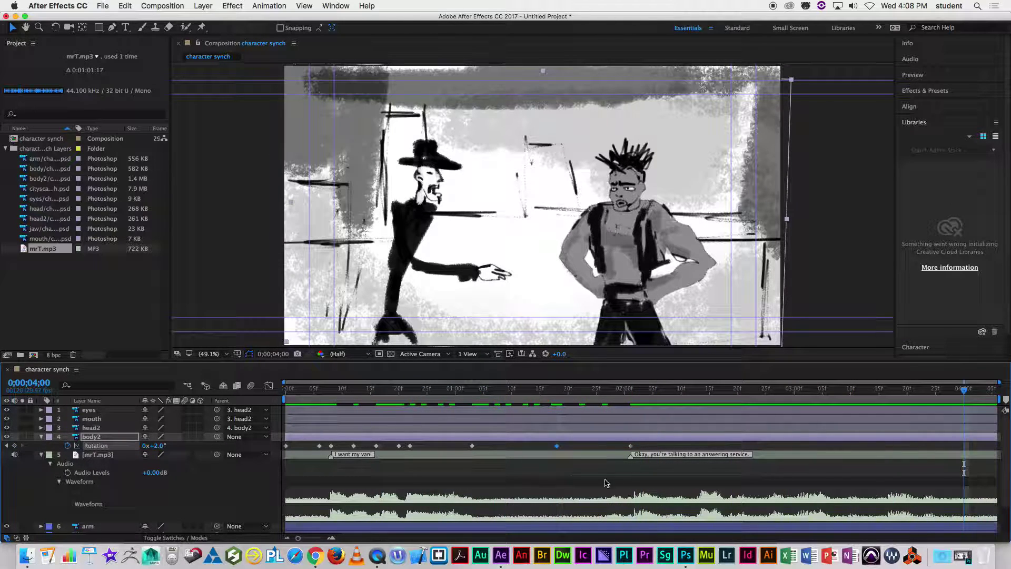
click(156, 446)
text(1)
key(Return)
click(766, 390)
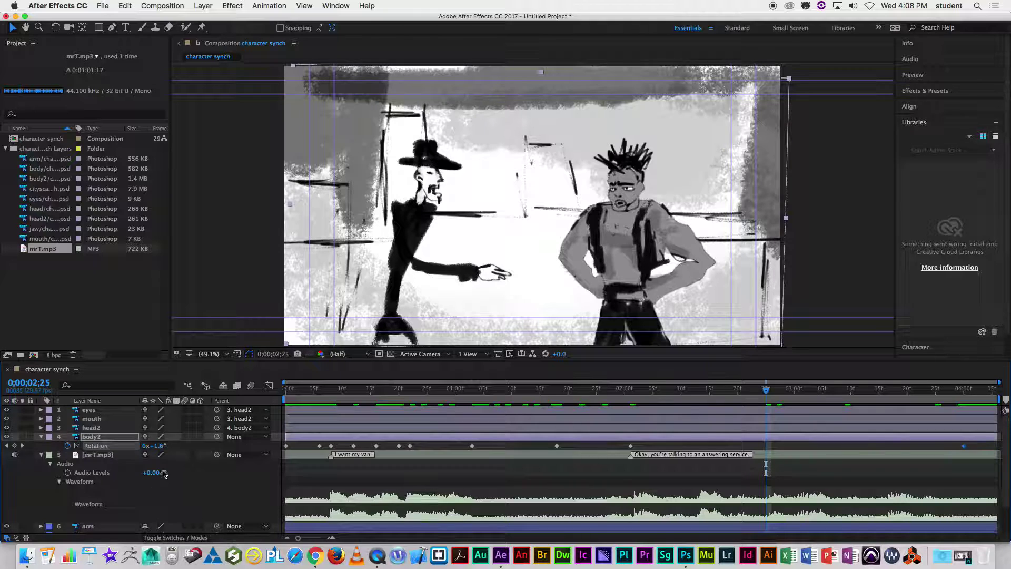
click(157, 445)
text(-1)
key(Return)
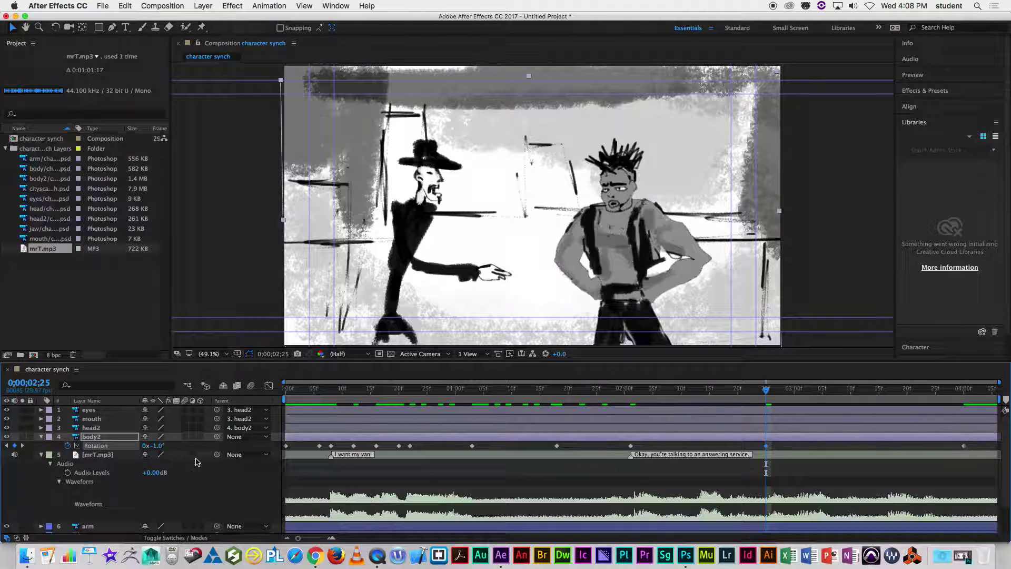
- Preview the body2 rotation animation from the start of the composition
drag(767, 392, 165, 361)
key(space)
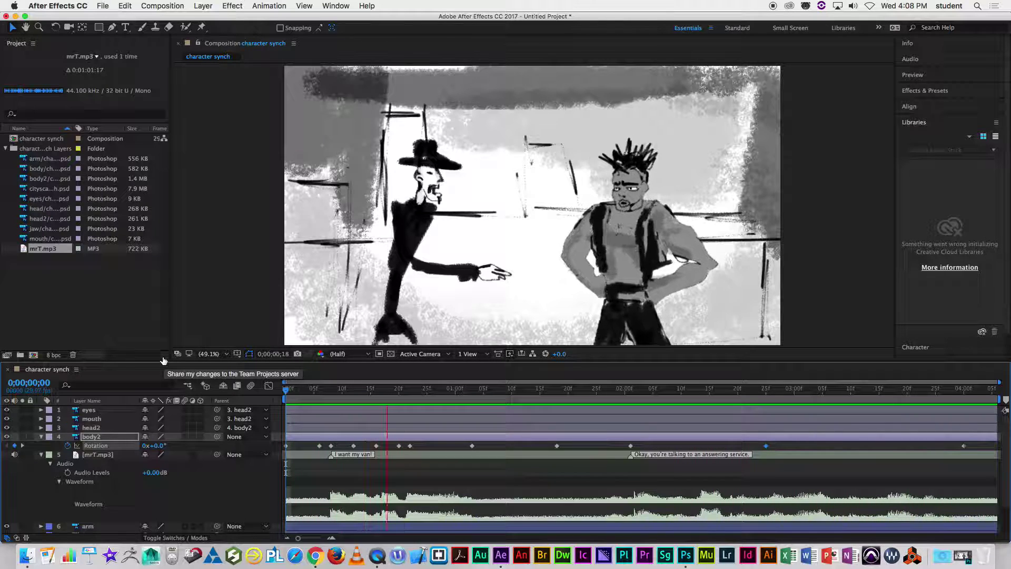
key(space)
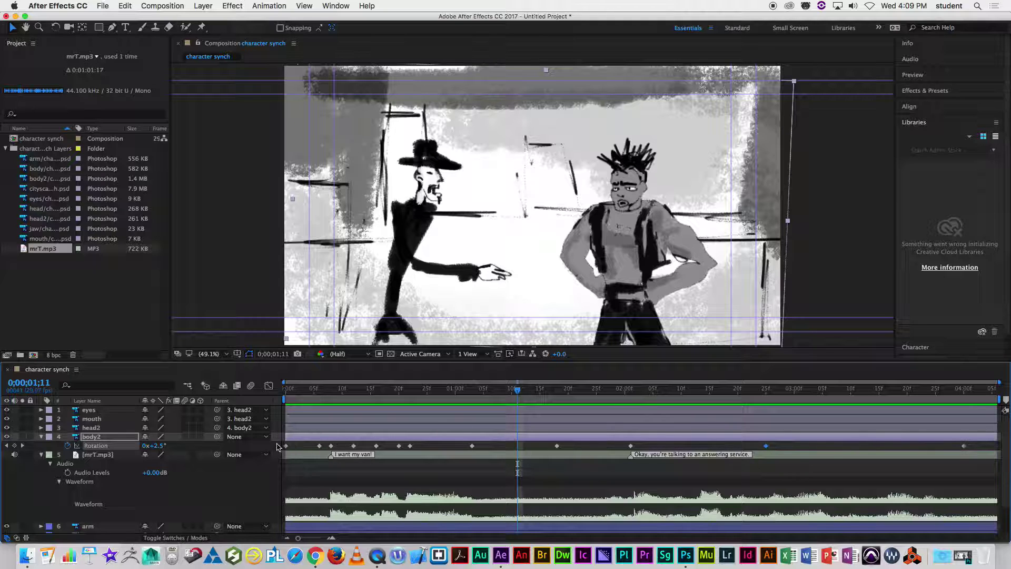
- Copy all of body2's Rotation keyframes onto head2's Rotation, starting at frame 0
drag(279, 444, 980, 448)
click(89, 429)
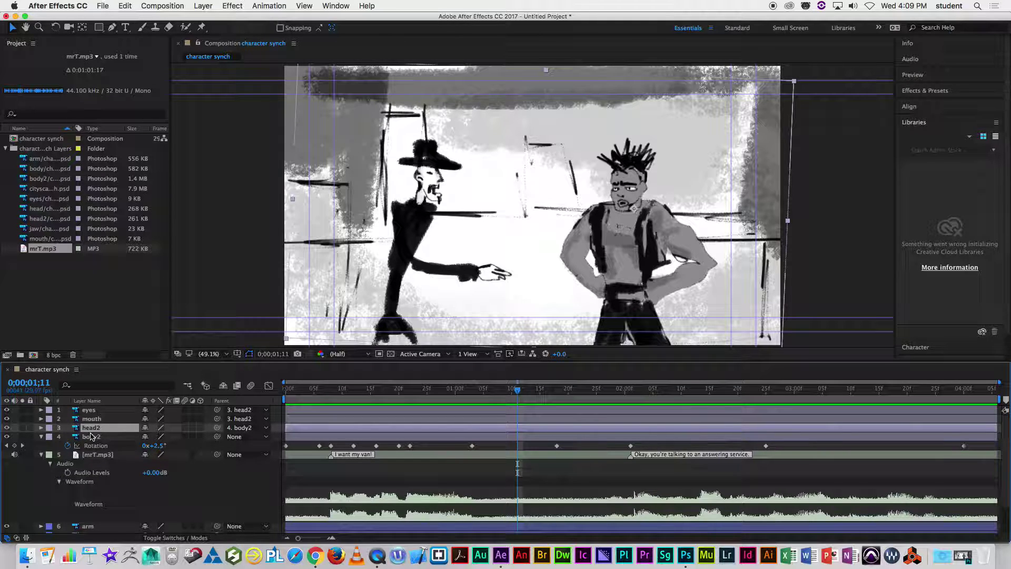
key(r)
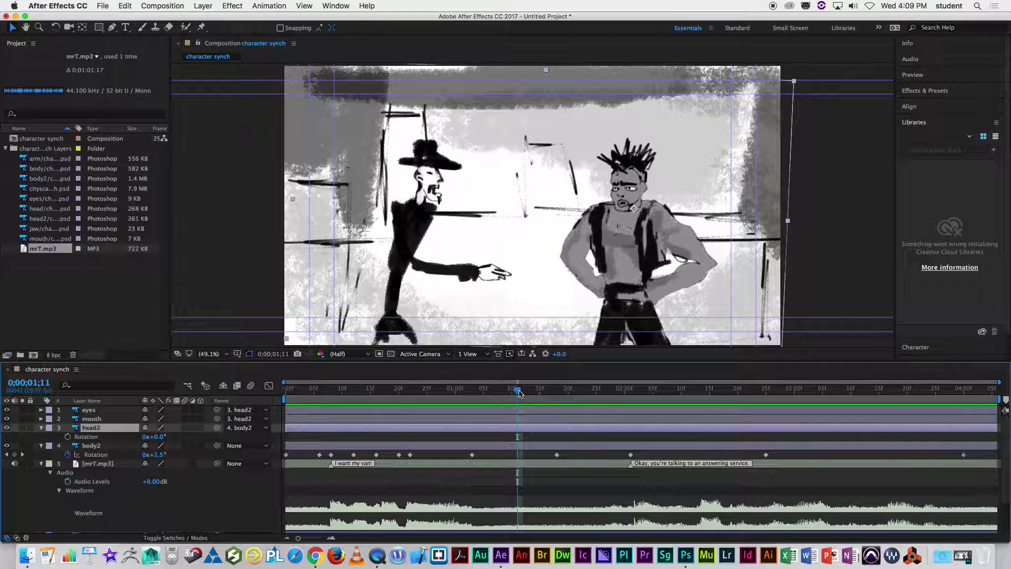
key(Home)
key(super+v)
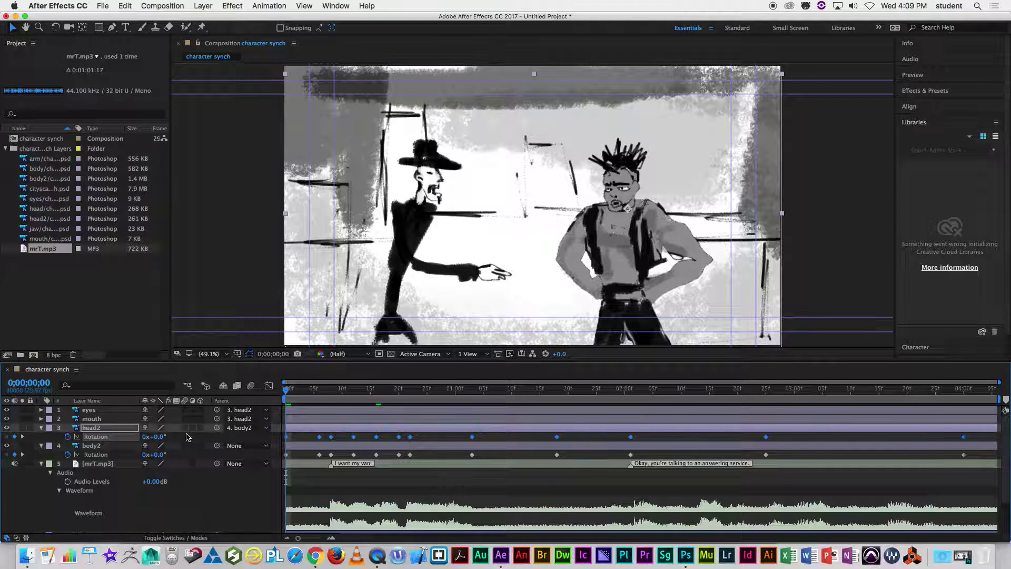
- Offset head2's Rotation keyframes two frames later than body2's and preview the motion from the start
drag(323, 439, 336, 441)
drag(287, 392, 239, 387)
key(space)
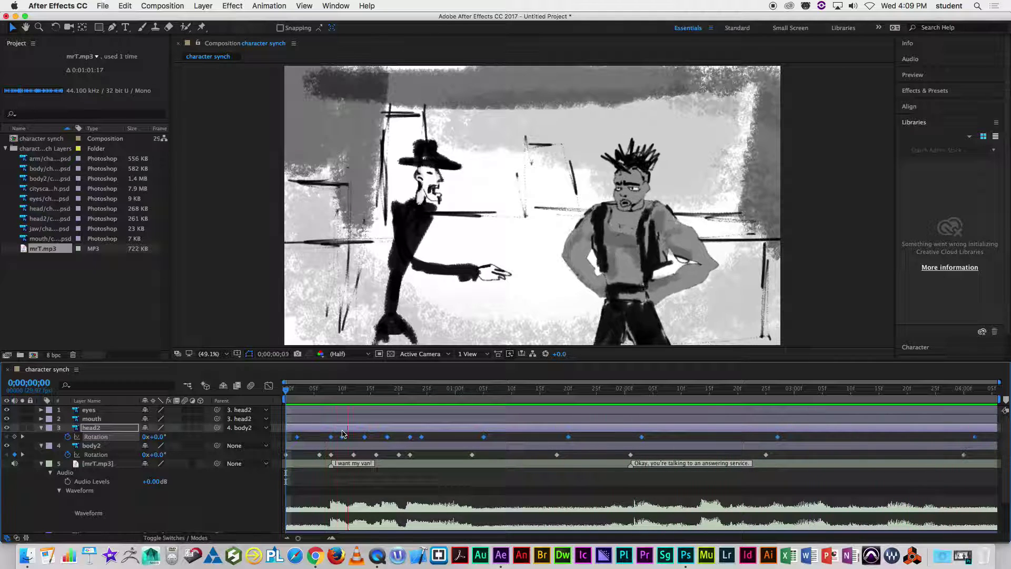
- Set head2's Rotation keyframes to -13° at 0;00;00;18, 11° at 0;00;00;22 and -9° at 0;00;00;24
key(space)
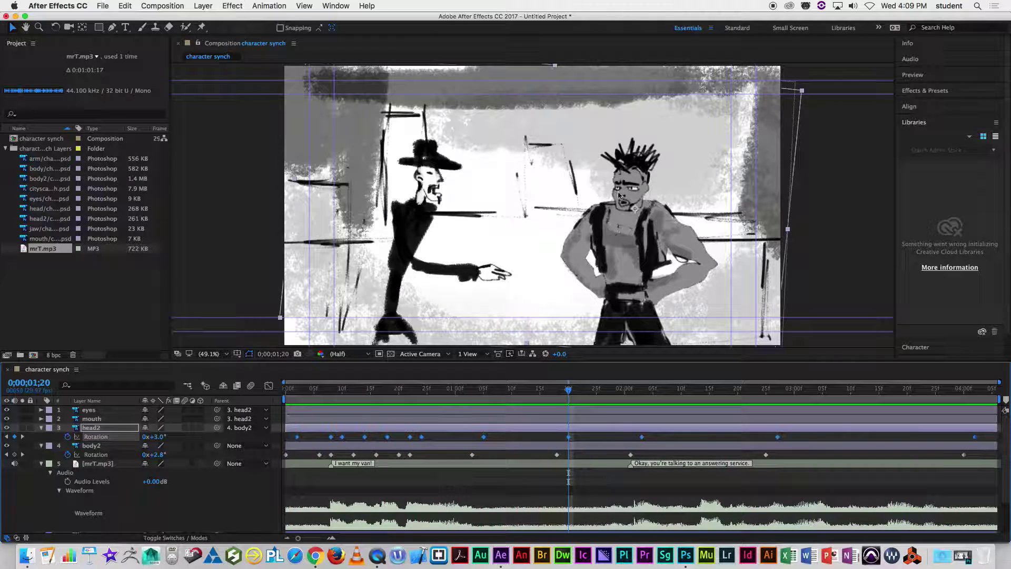
key(Home)
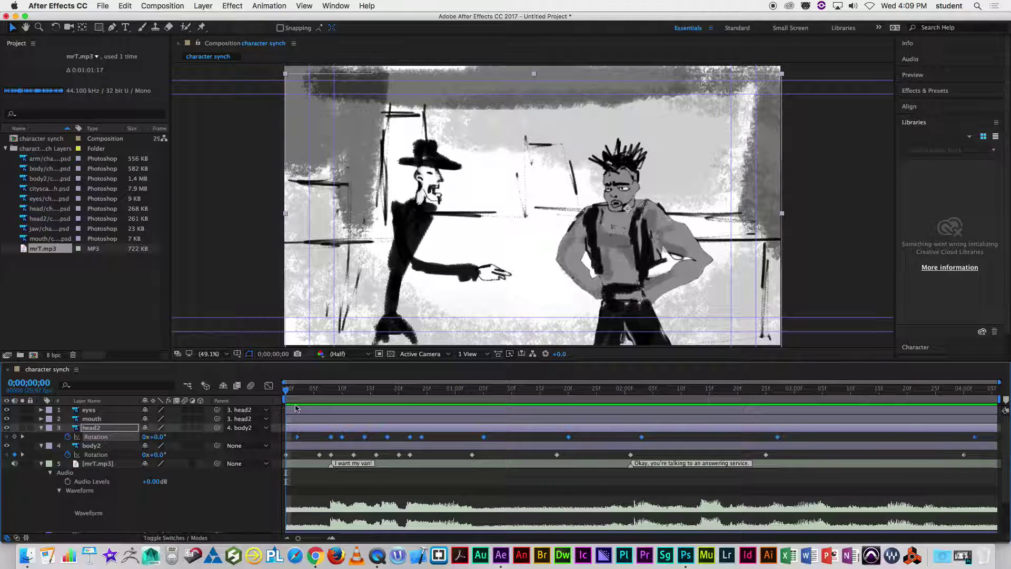
drag(287, 391, 387, 401)
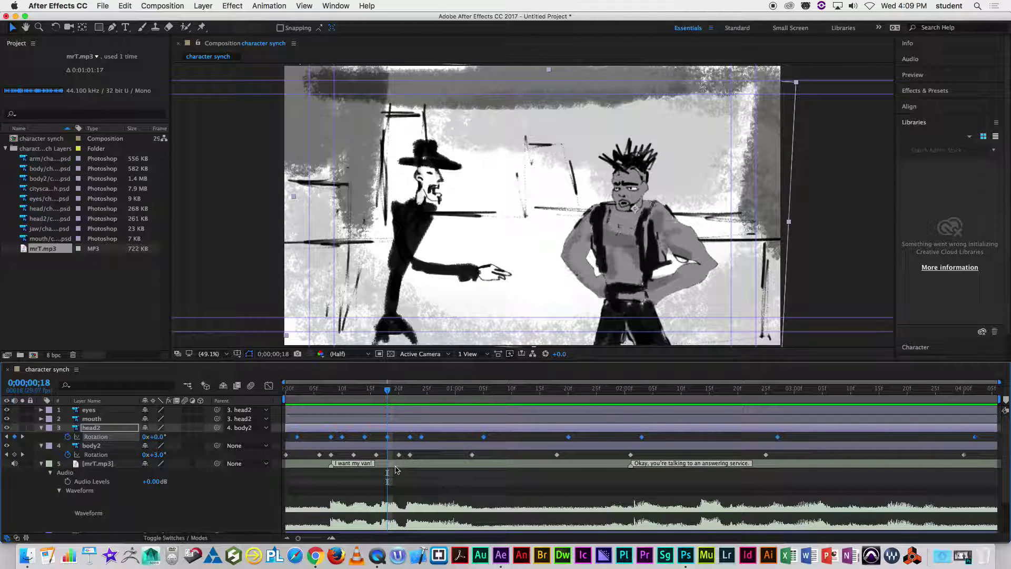
click(407, 491)
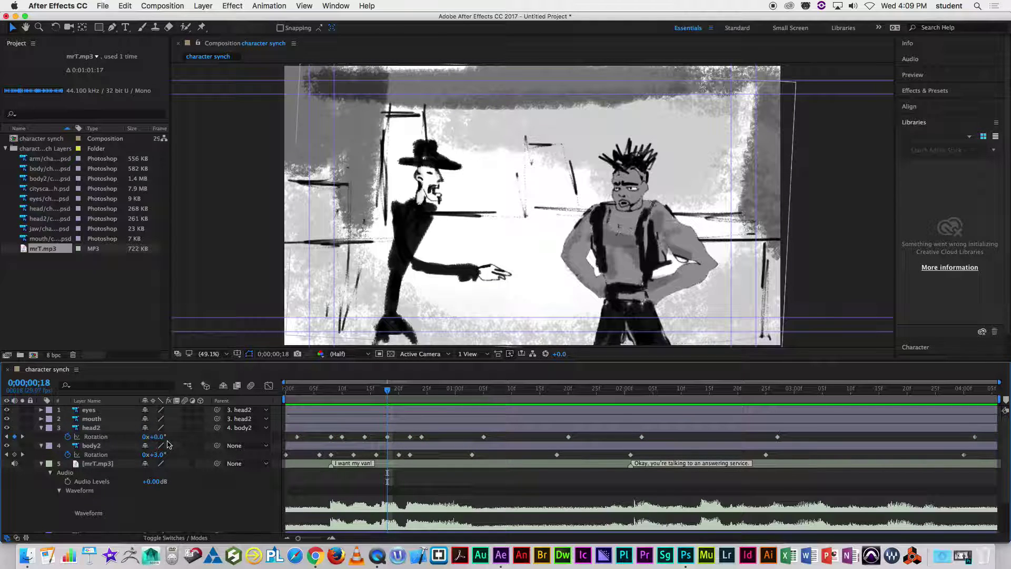
drag(161, 441, 150, 441)
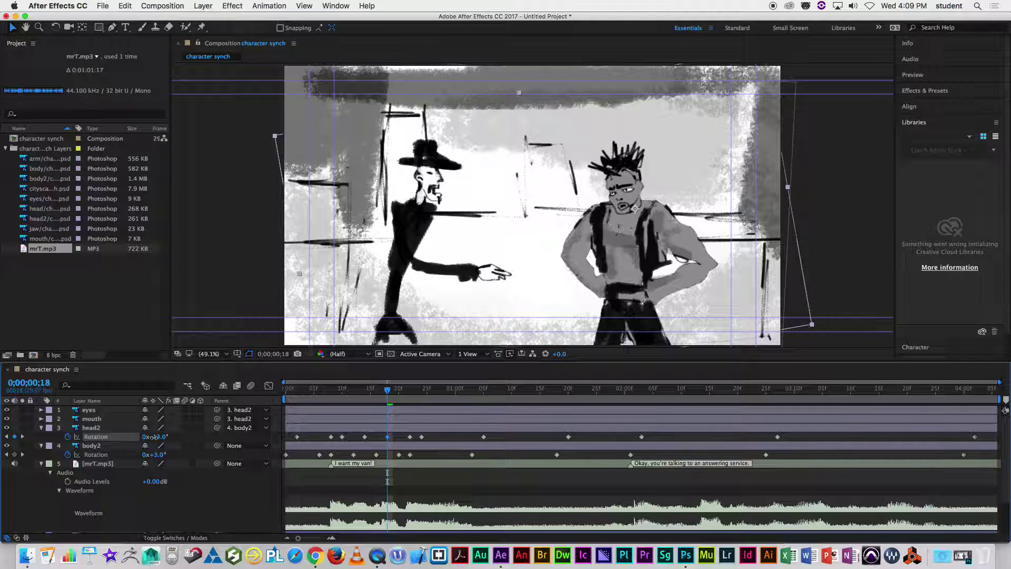
drag(387, 390, 409, 393)
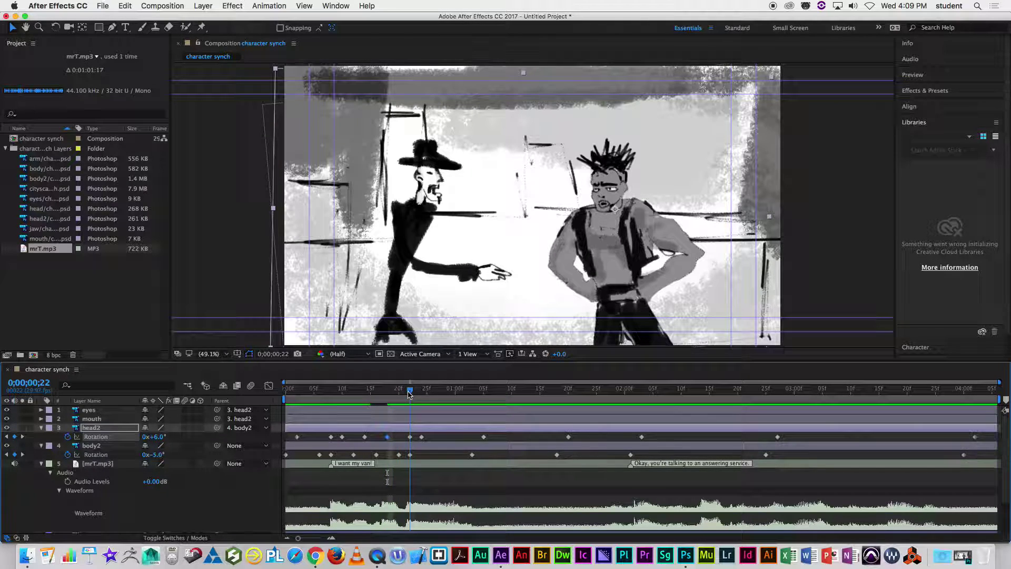
mouse_move(159, 436)
mouse_down()
mouse_move(176, 437)
mouse_move(164, 437)
mouse_up()
drag(409, 393, 417, 395)
drag(161, 436, 156, 436)
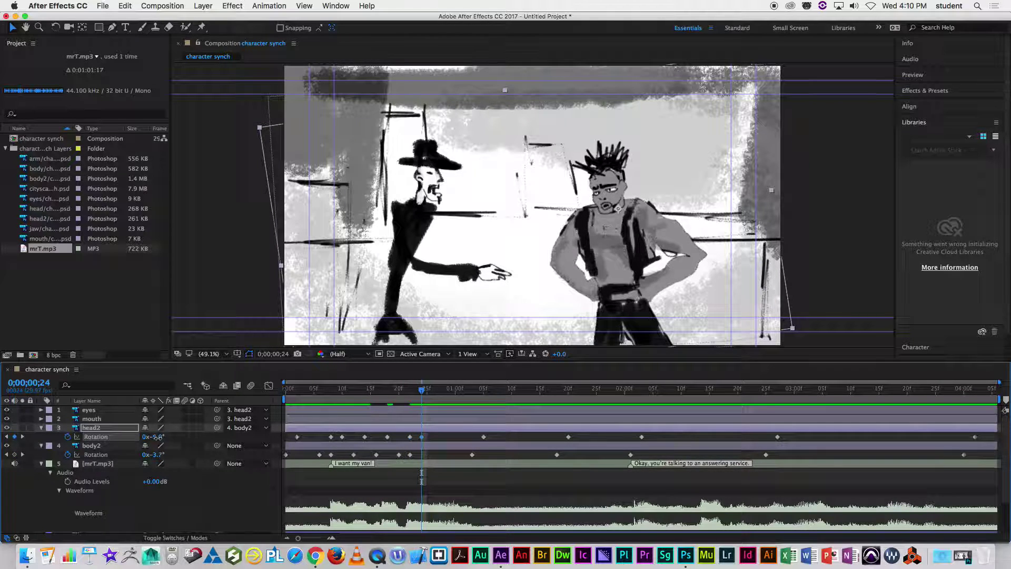
- Preview the exaggerated head2 rotation from the start of the composition
drag(422, 393, 270, 396)
key(space)
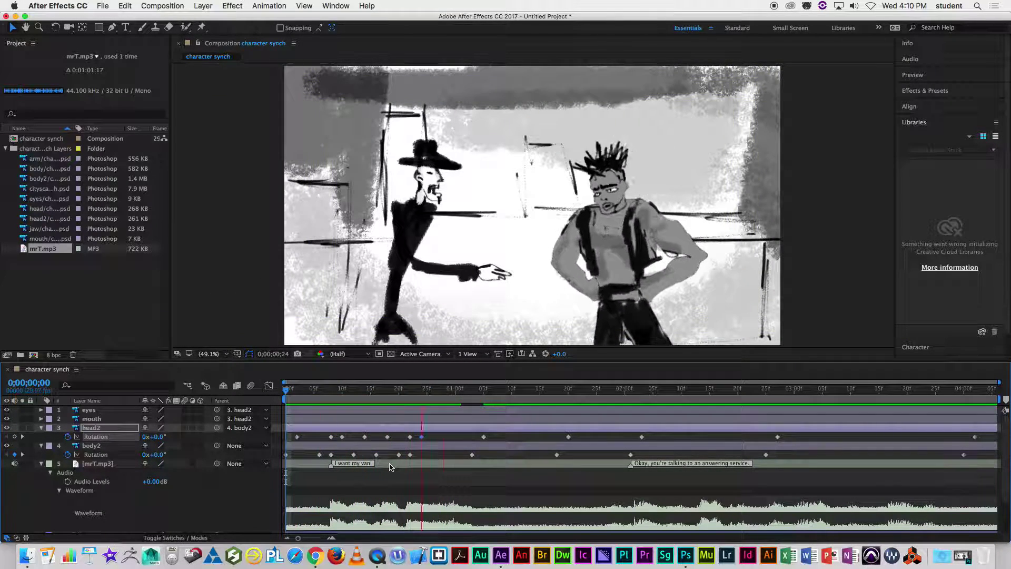
key(space)
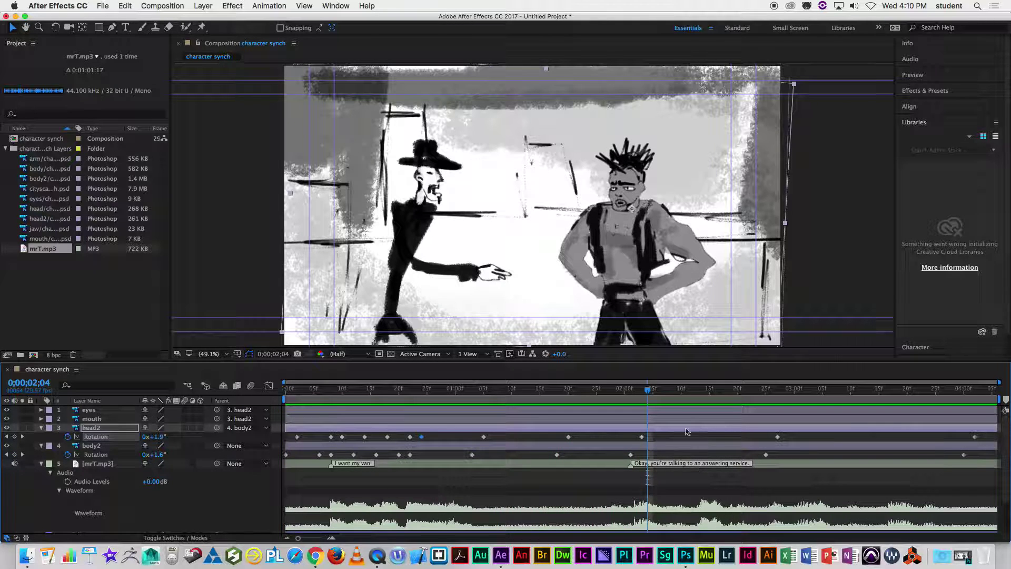
- Animate the eyes layer's Scale with a 100% keyframe at 0;00;00;02 and a vertical scale of 124% at 0;00;00;03
drag(647, 392, 285, 401)
click(91, 410)
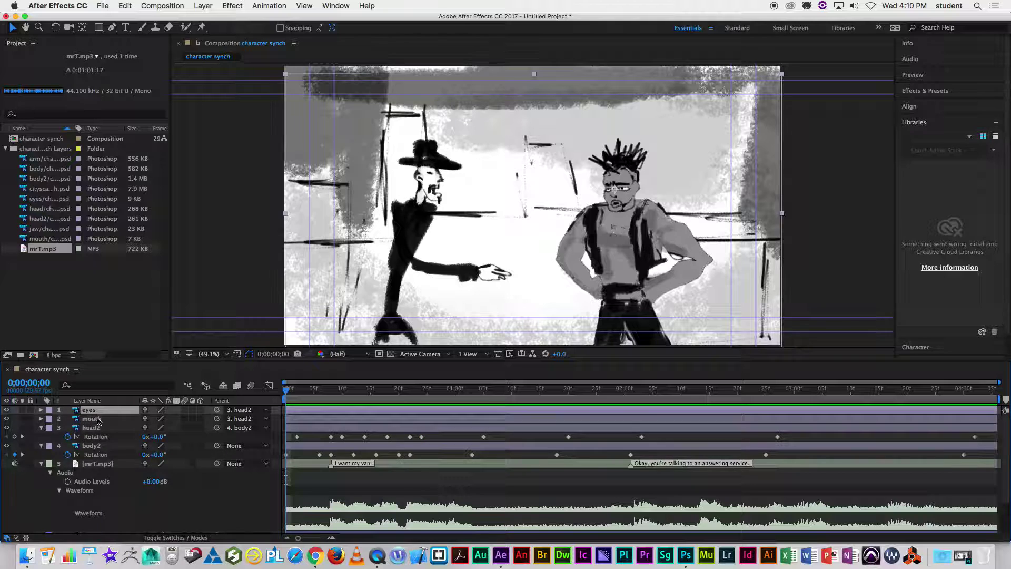
drag(287, 395, 301, 395)
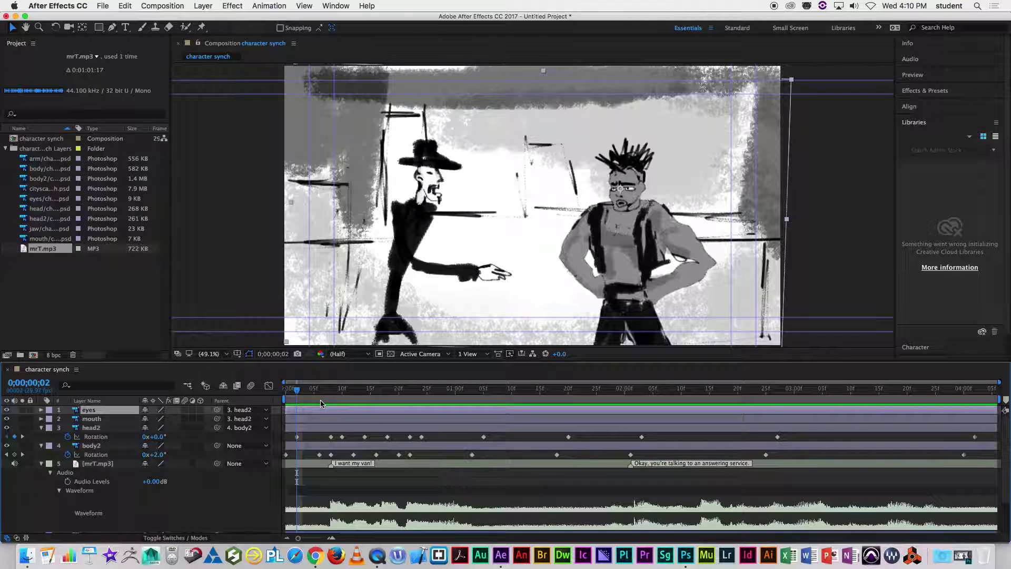
key(s)
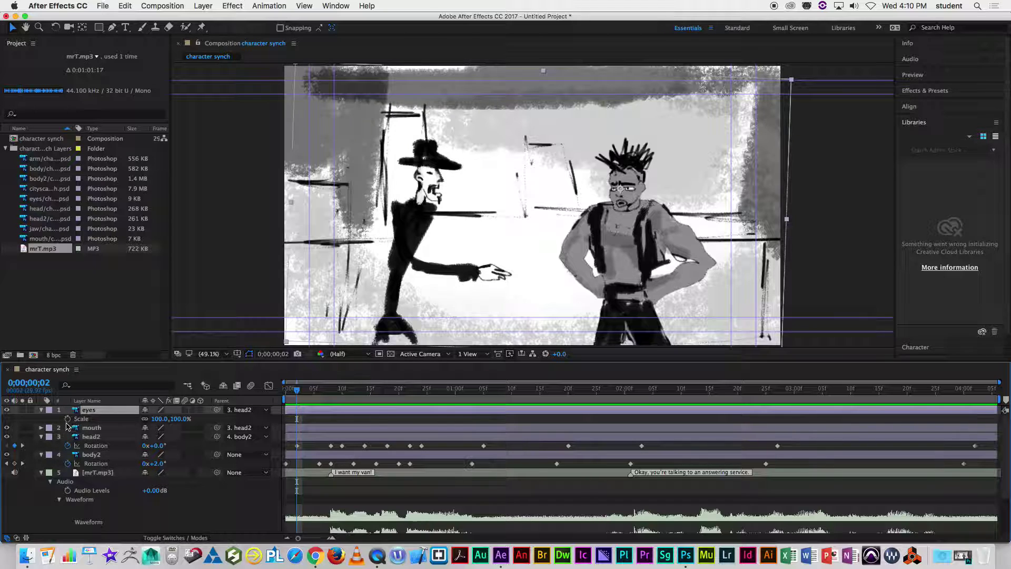
click(67, 419)
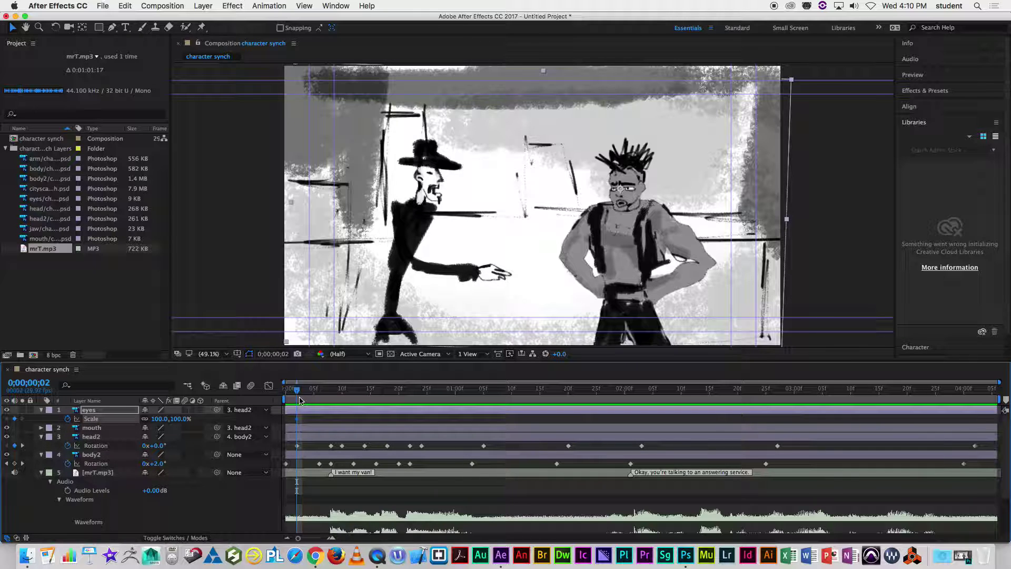
drag(296, 395, 308, 396)
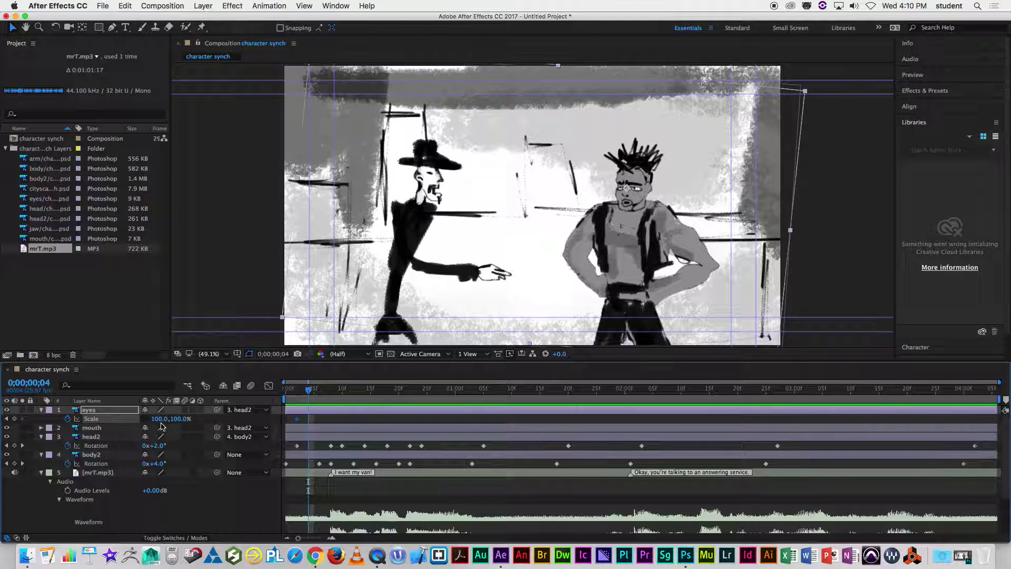
drag(171, 422, 191, 418)
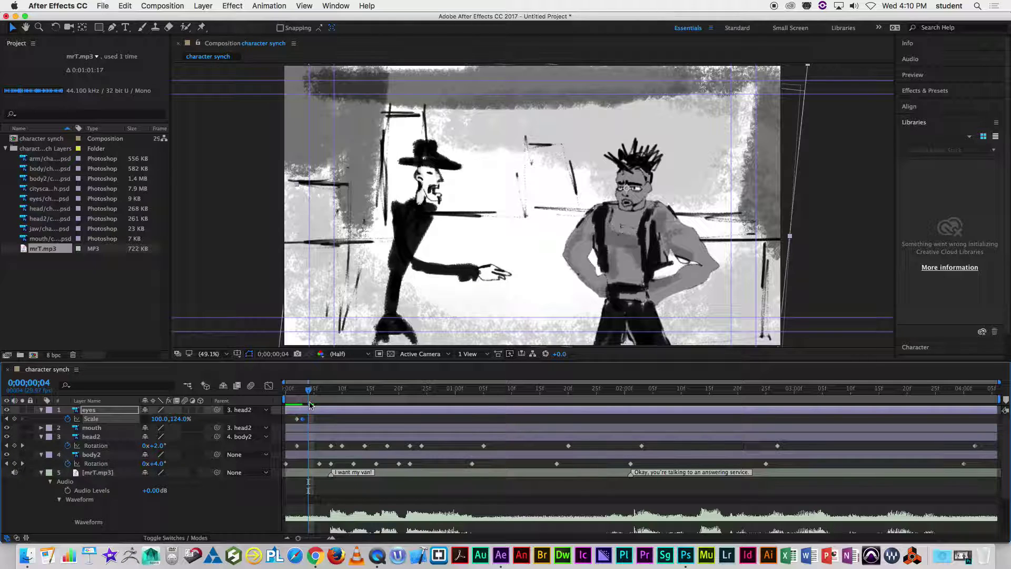
- Finish the blink with eyes vertical Scale keyframes of 26% at 0;00;00;05 and 0;00;00;06, and 100% at 0;00;00;07
drag(310, 393, 314, 392)
drag(178, 419, 125, 419)
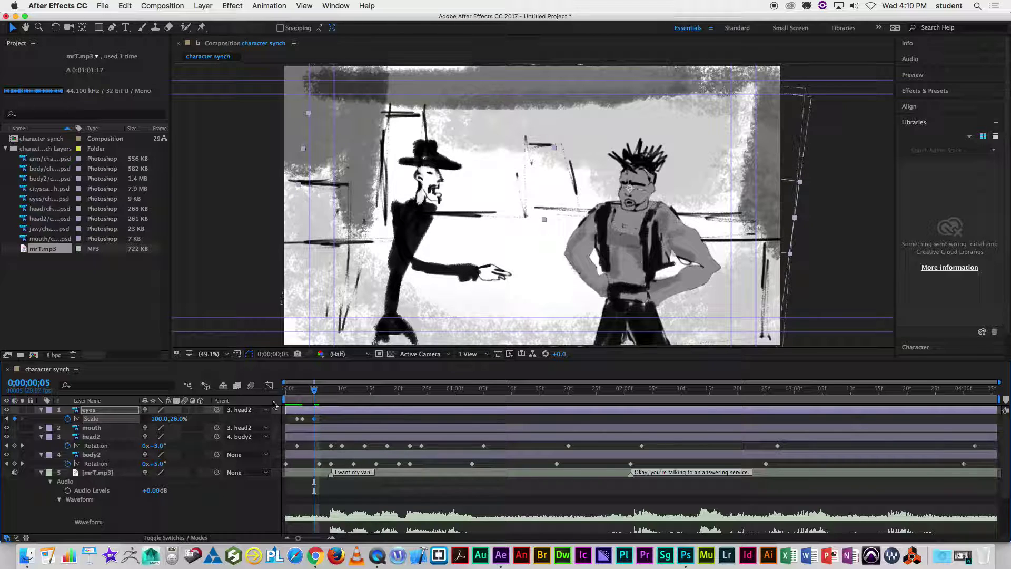
drag(311, 394, 319, 392)
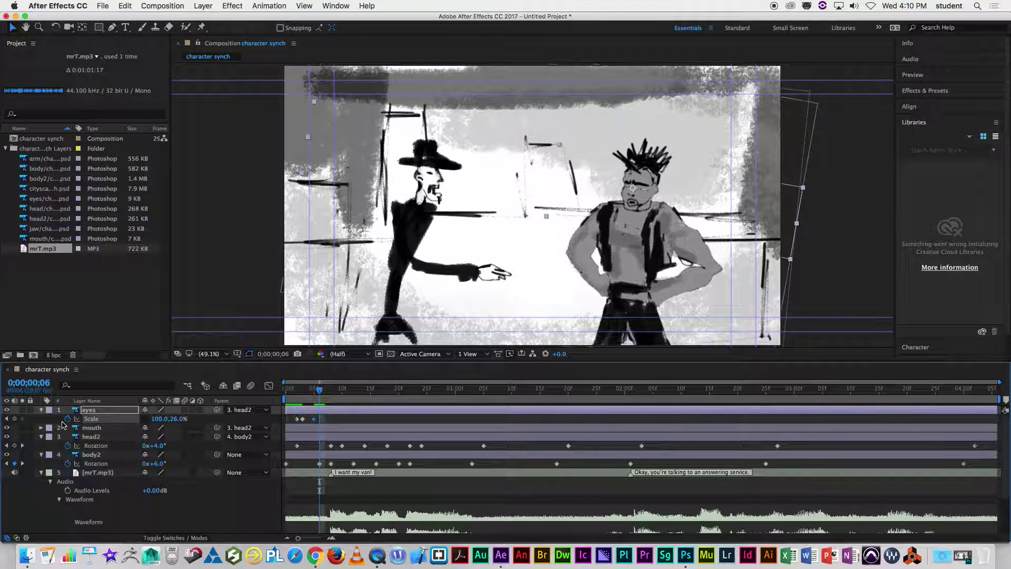
drag(320, 392, 325, 392)
click(180, 418)
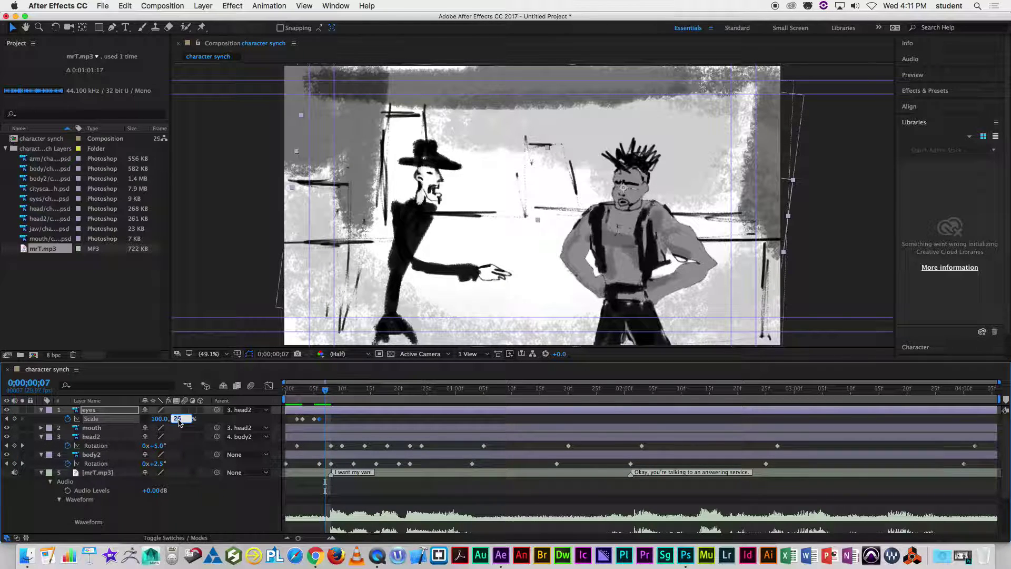
text(00.0)
key(Return)
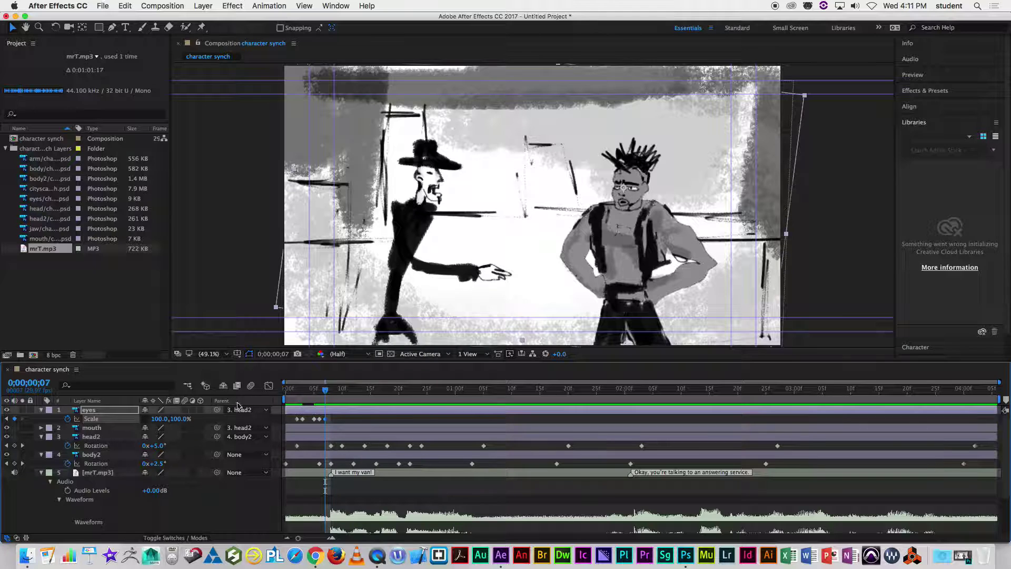
- Preview the blink from the start and move its five Scale keyframes to begin at 0;00;01;11
key(Home)
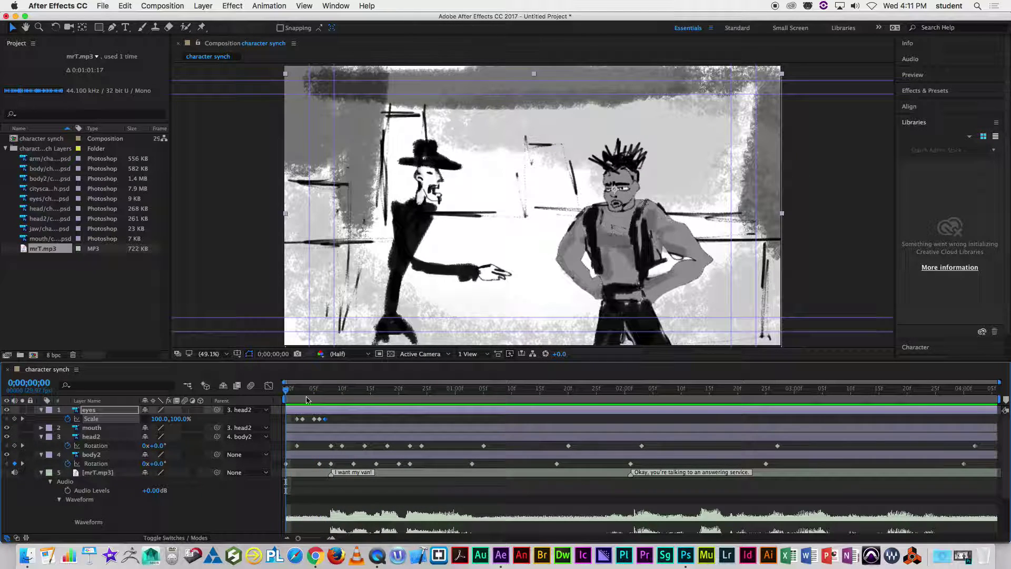
key(space)
key(space)
drag(430, 394, 521, 419)
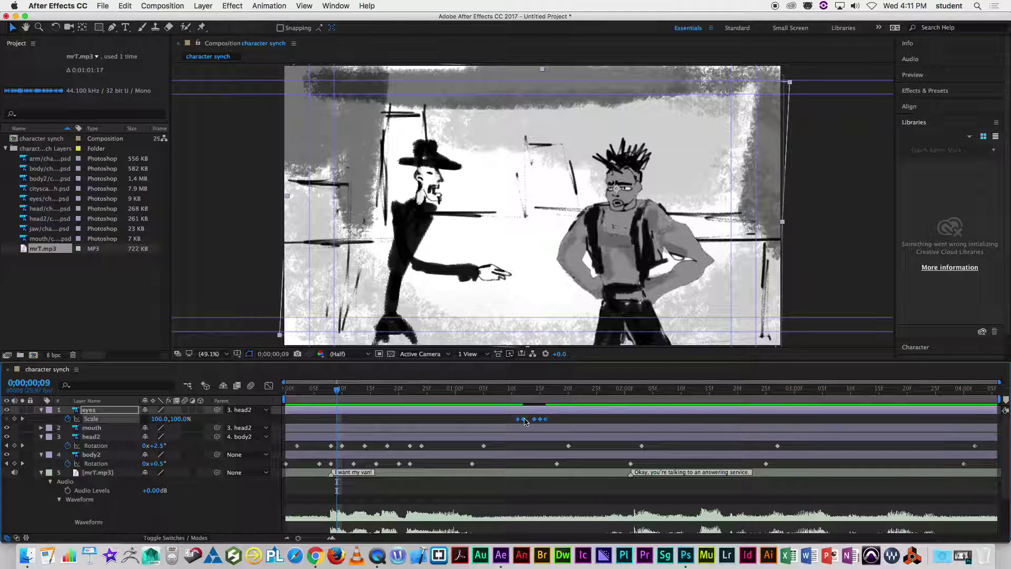
- Keyframe the eyes' vertical Scale at 100% on frame 7, 157.3% on frame 8, 121.9% on frame 11 and 101.7% on frame 20
click(333, 394)
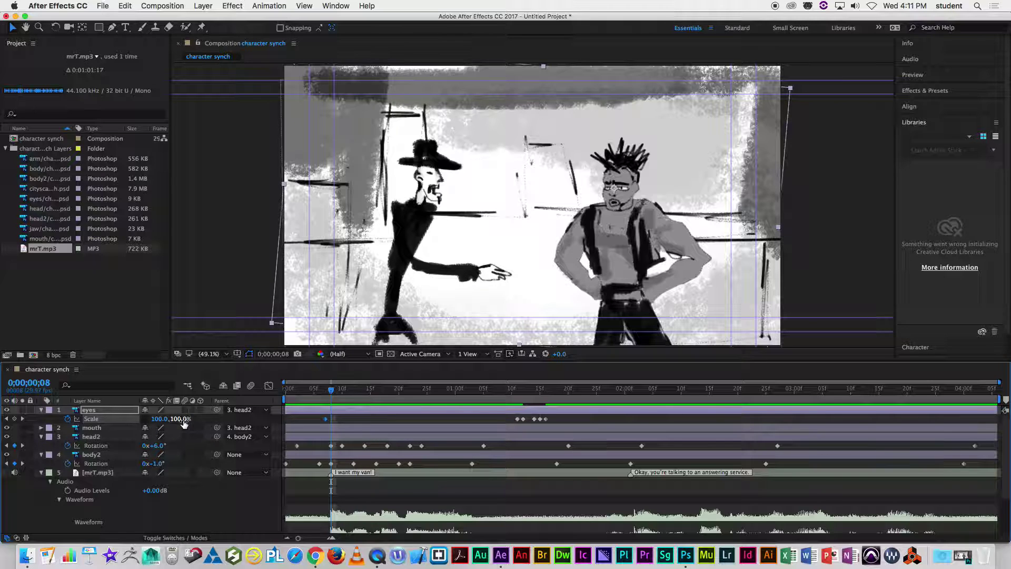
drag(187, 419, 214, 420)
drag(332, 395, 350, 395)
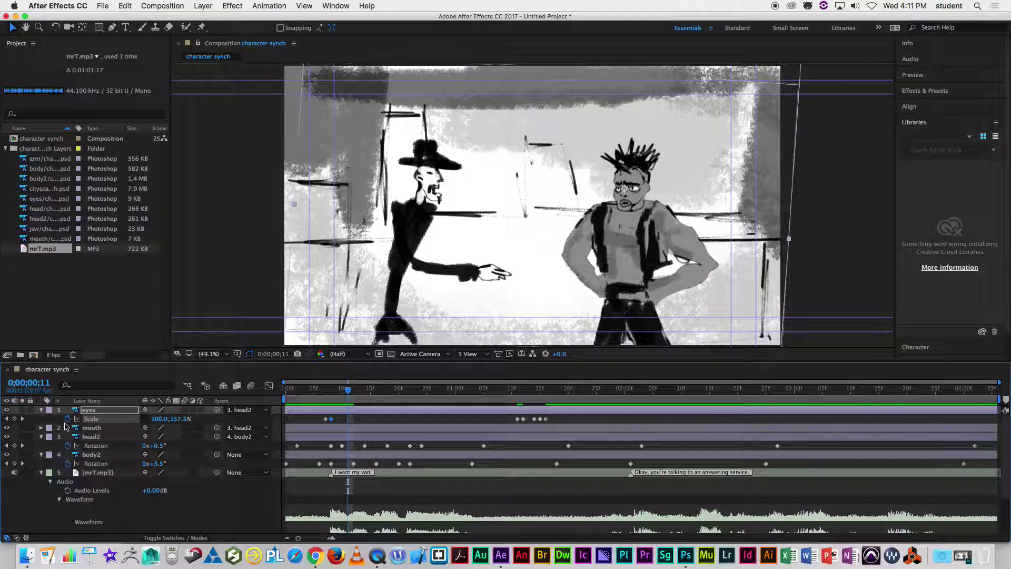
drag(177, 419, 175, 418)
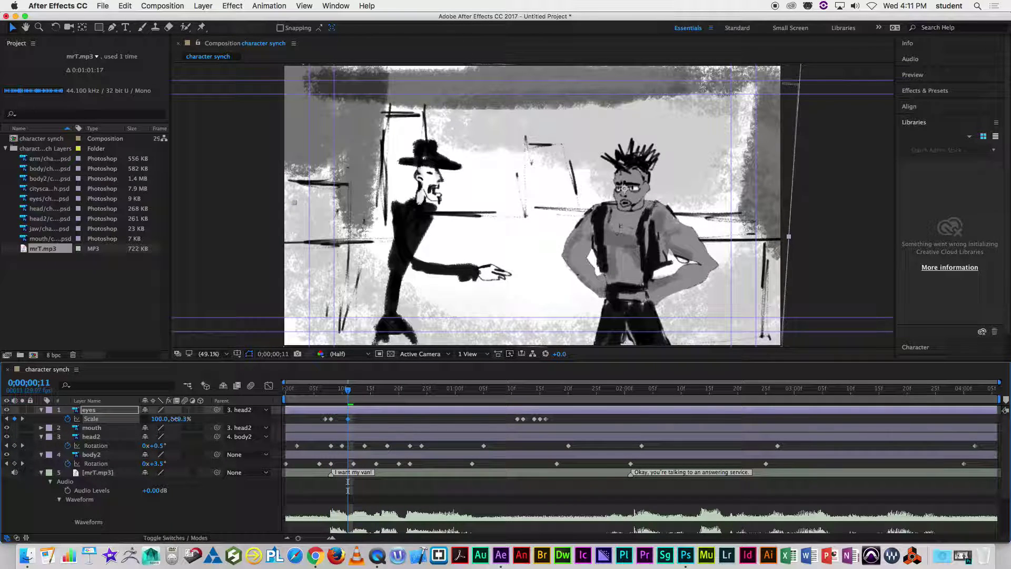
drag(348, 392, 399, 395)
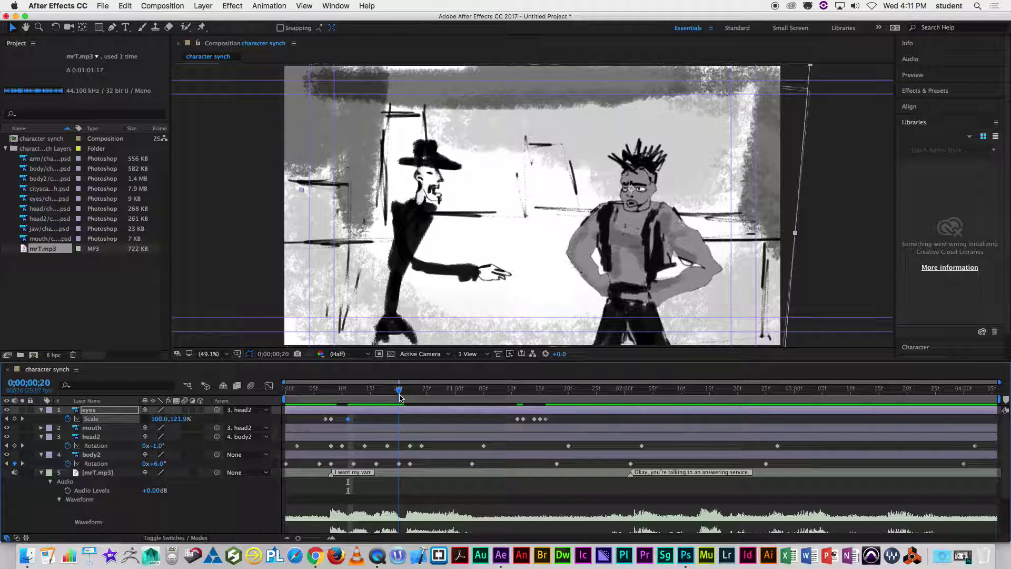
drag(182, 419, 171, 419)
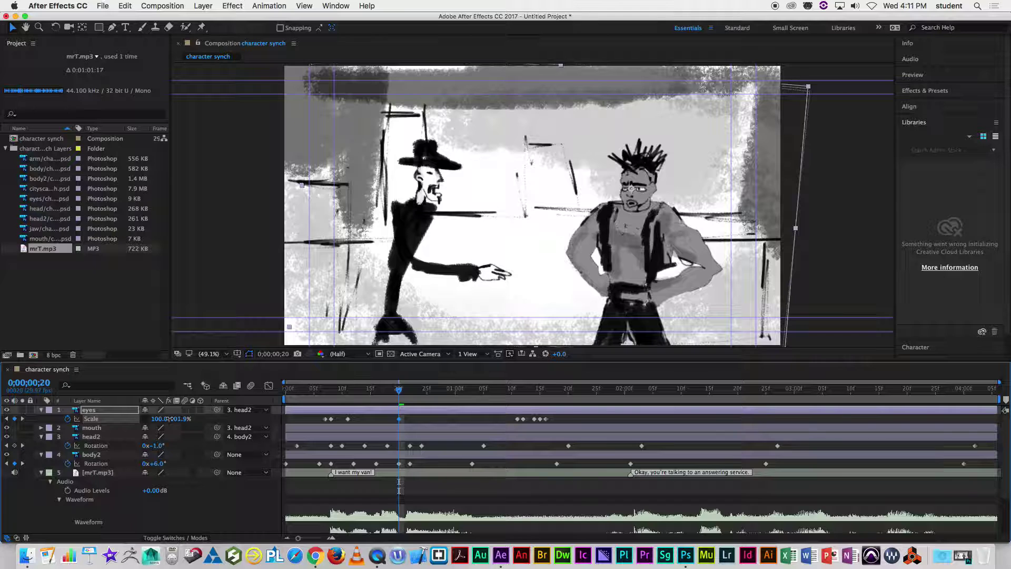
- Widen the eyes' vertical Scale to 187.4% at 0;00;00;22 and return it to 100% at 0;00;00;26
drag(400, 394, 410, 394)
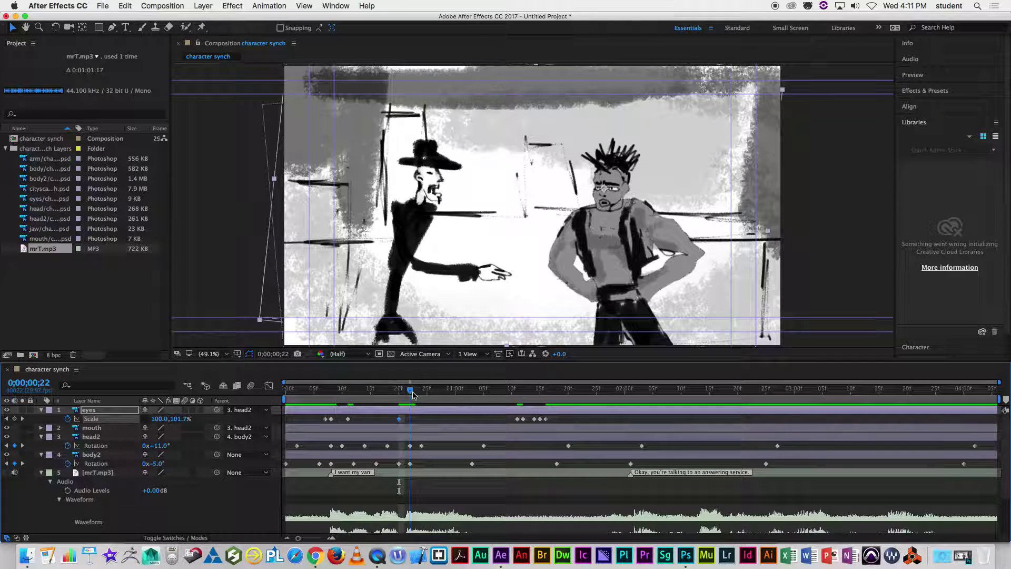
drag(179, 419, 233, 419)
drag(410, 394, 432, 394)
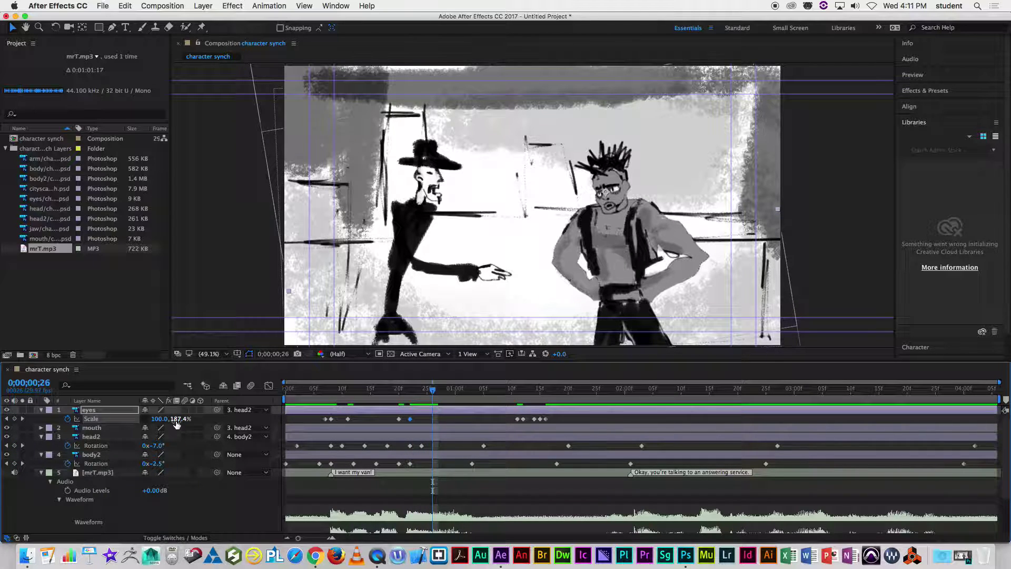
key(Return)
- Copy the five blink Scale keyframes of the eyes layer and paste them at 0;00;03;06
drag(435, 397, 563, 401)
key(space)
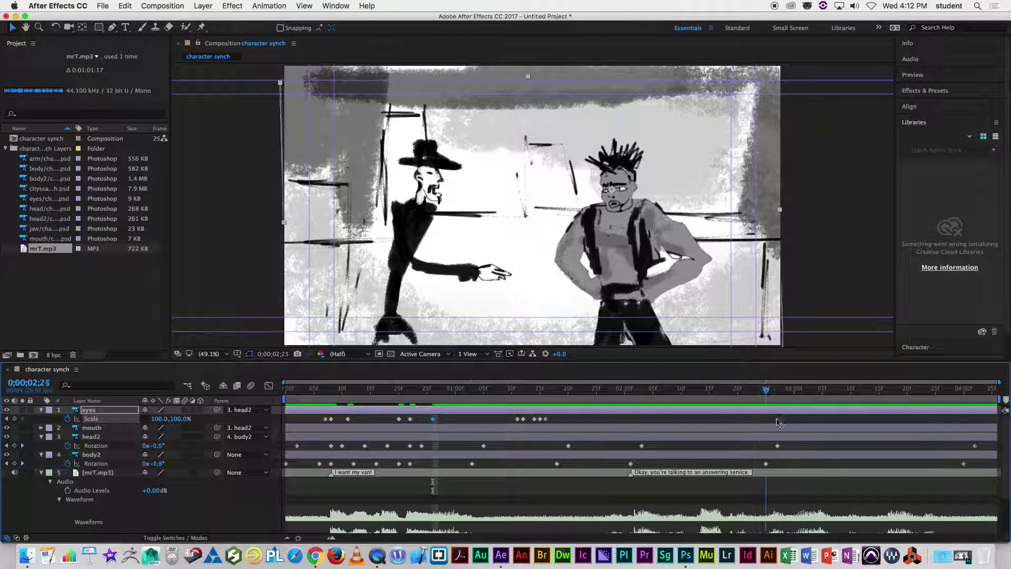
drag(568, 421, 508, 423)
key(super+c)
key(super+v)
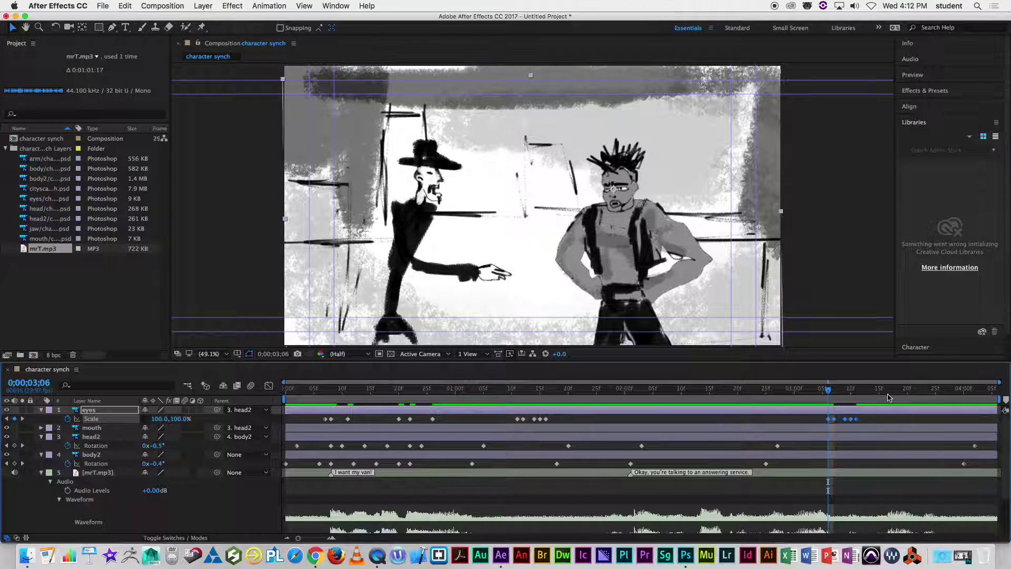
- Preview the combined eye, head and body animation from the start with eyes collapsed, and reveal the eyes' keyframes again
drag(831, 393, 274, 399)
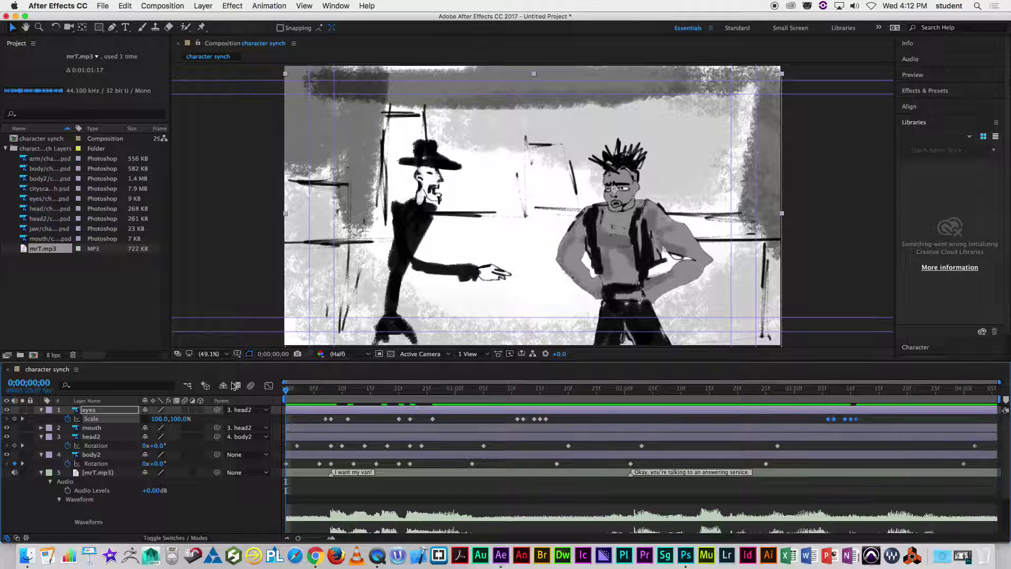
click(41, 411)
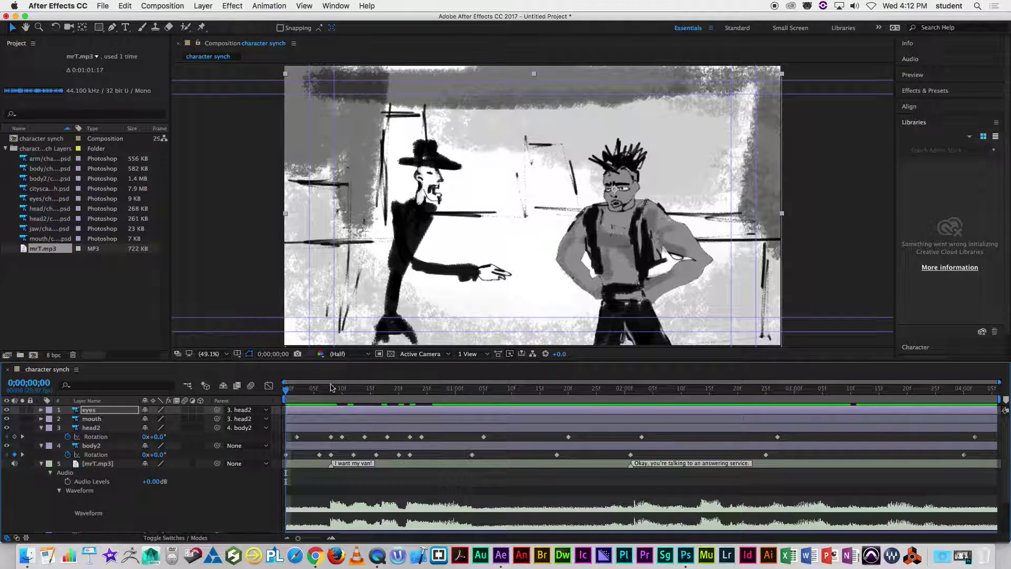
key(space)
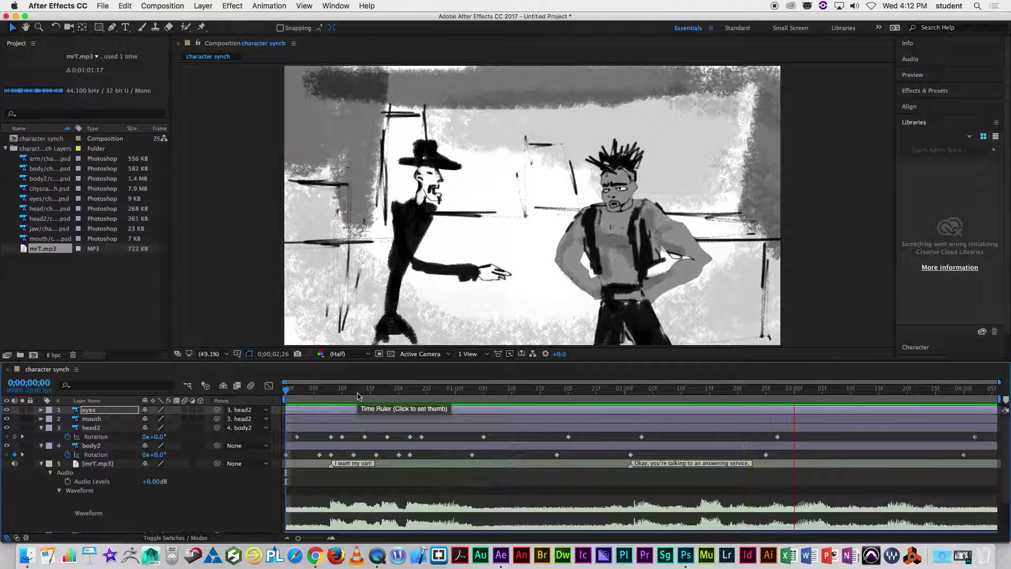
click(303, 389)
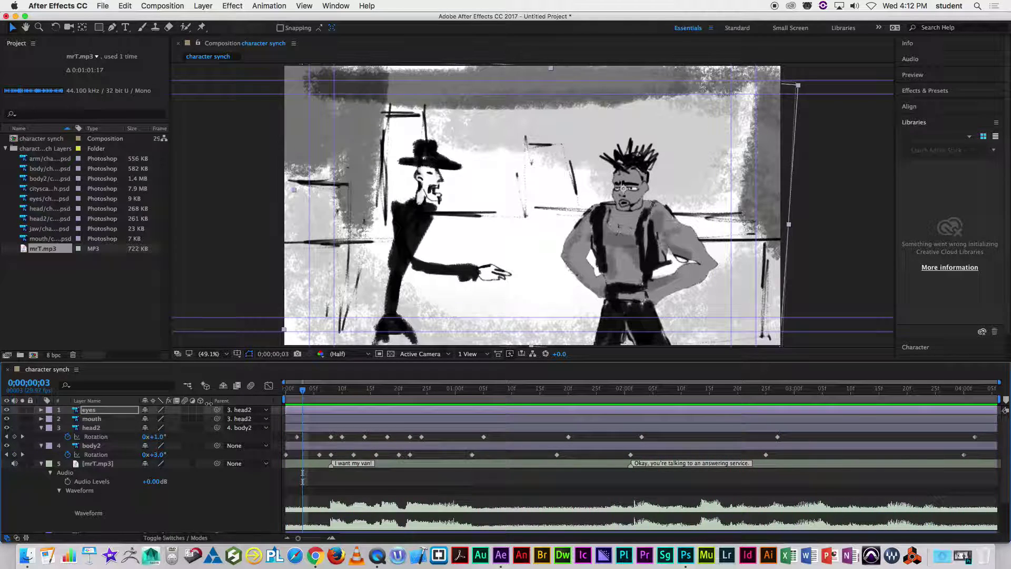
key(u)
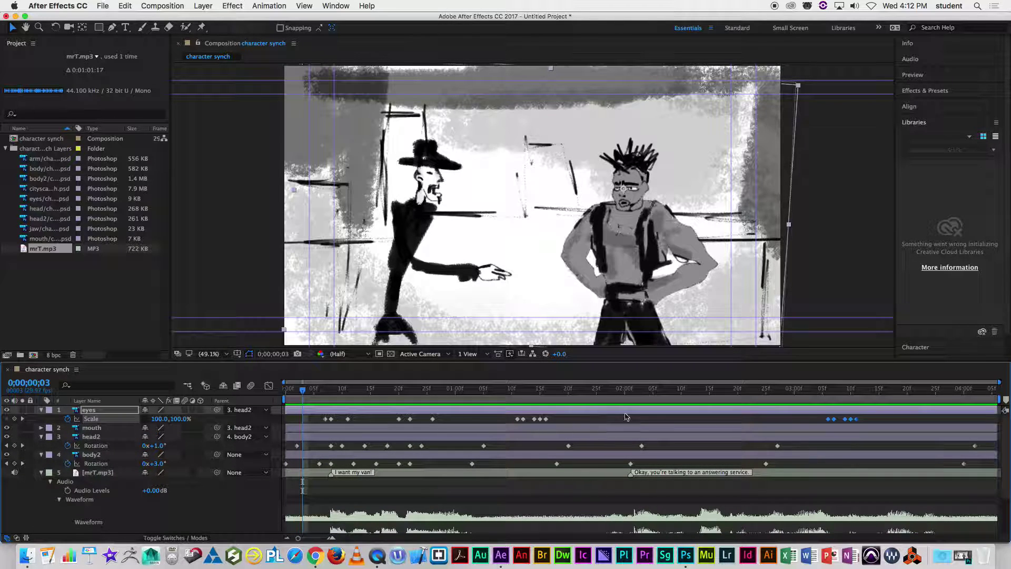
- Stretch the spacing of all three groups of eyes Scale keyframes, shift the fifth keyframe of the first group, and preview the animation
mouse_move(878, 419)
mouse_down()
mouse_move(809, 423)
mouse_move(877, 421)
mouse_up()
mouse_move(561, 419)
mouse_down()
mouse_move(508, 424)
mouse_move(577, 421)
mouse_up()
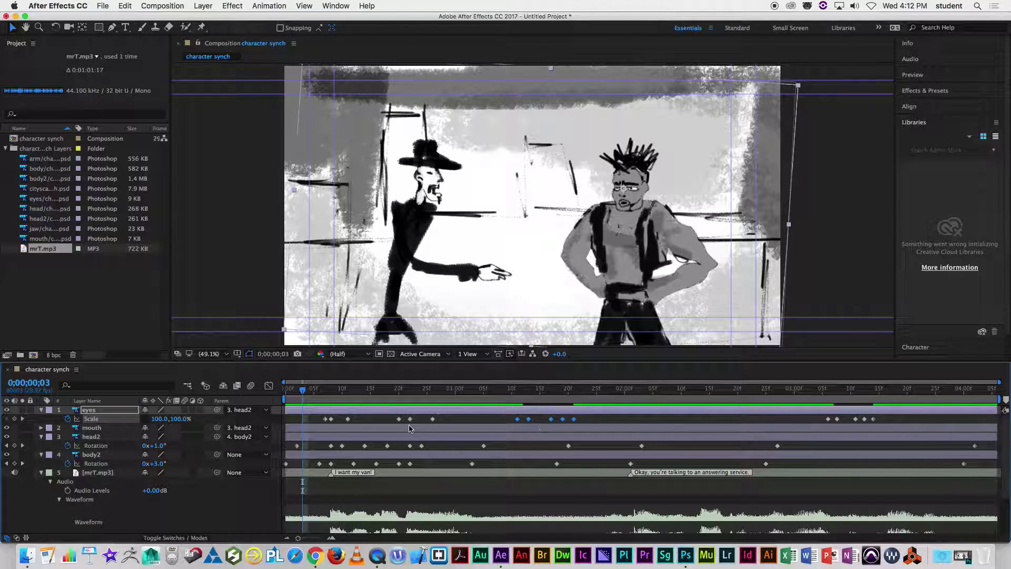
drag(447, 418, 308, 427)
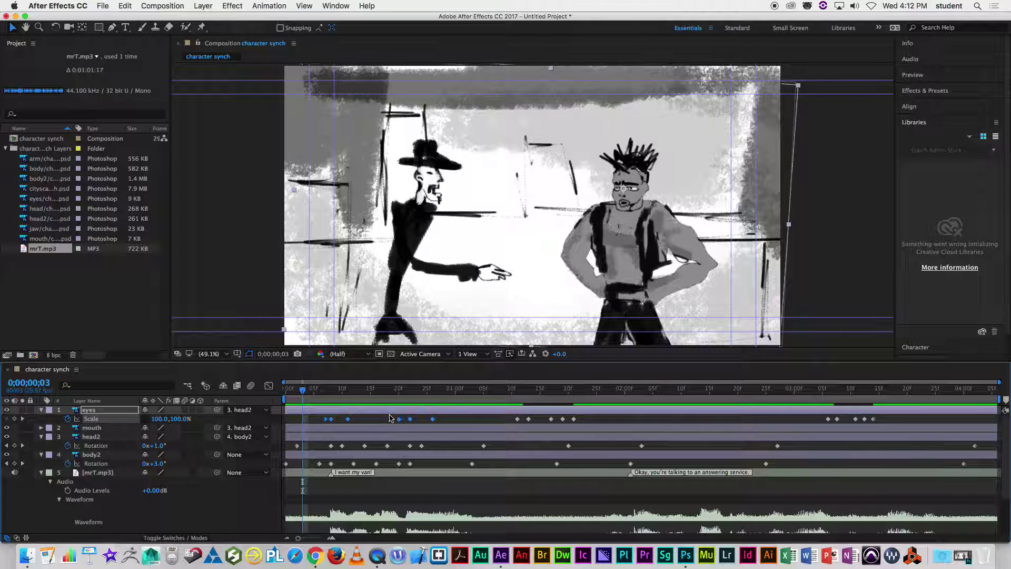
drag(444, 419, 422, 420)
click(431, 419)
click(420, 423)
key(space)
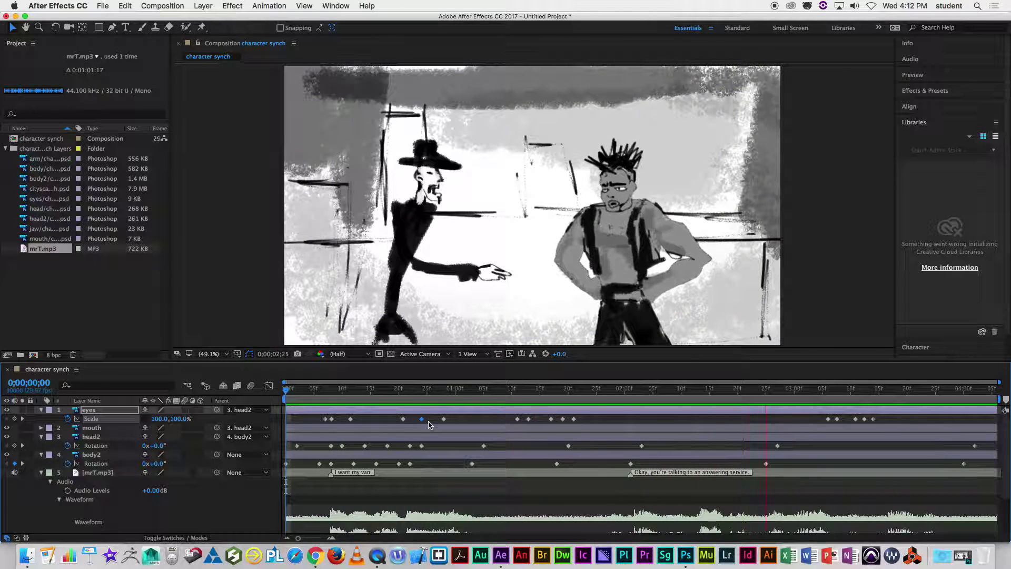
key(space)
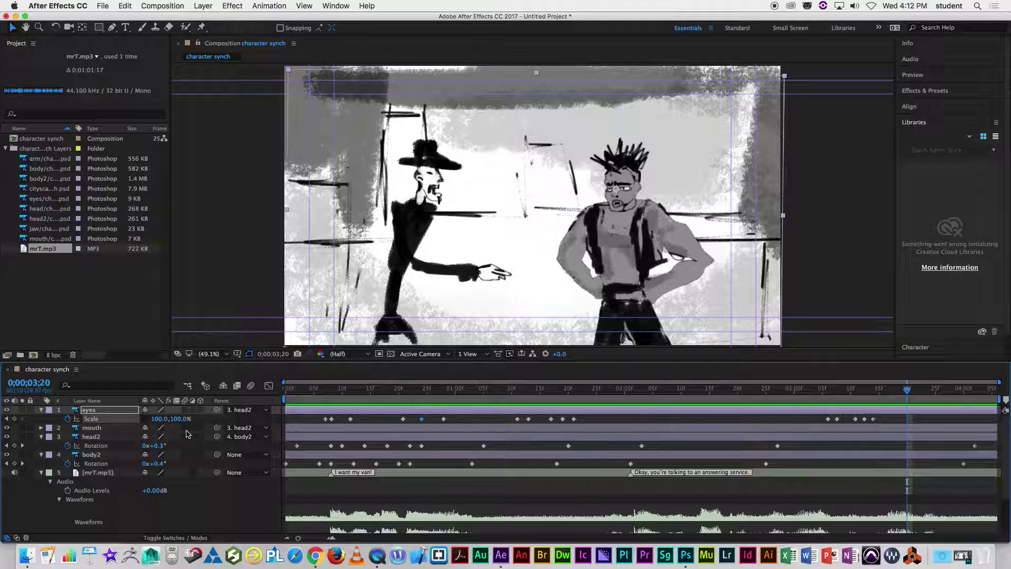
- Collapse the eyes layer, reveal the mouth layer's Scale and keyframe it at 100.0, 23.0% on frame 8
click(94, 428)
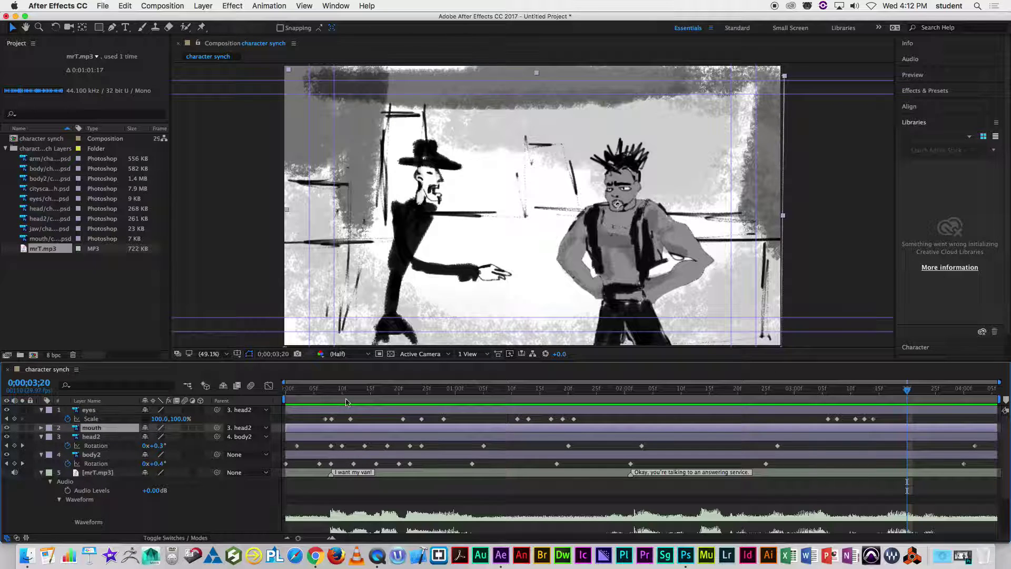
key(Home)
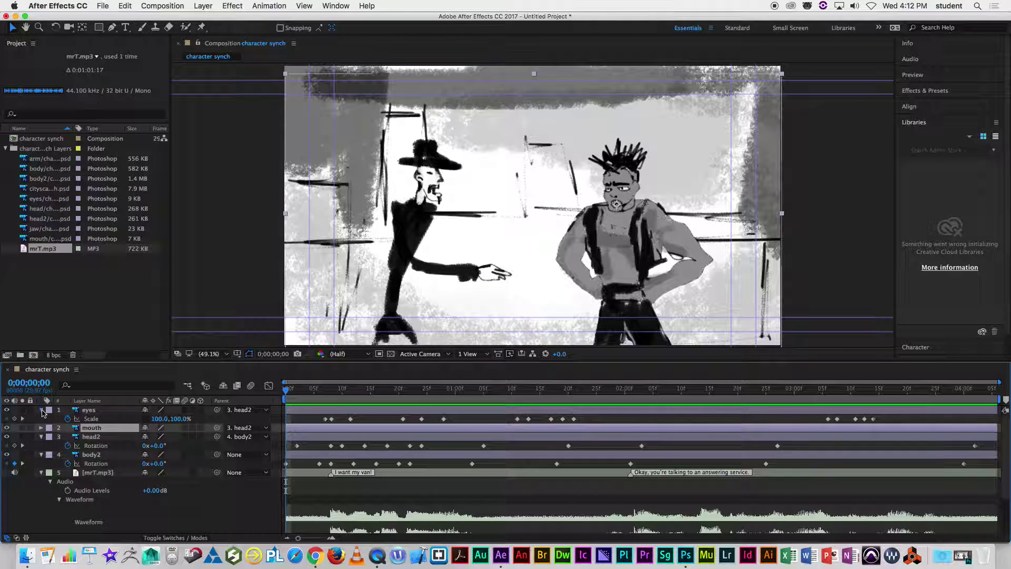
click(43, 411)
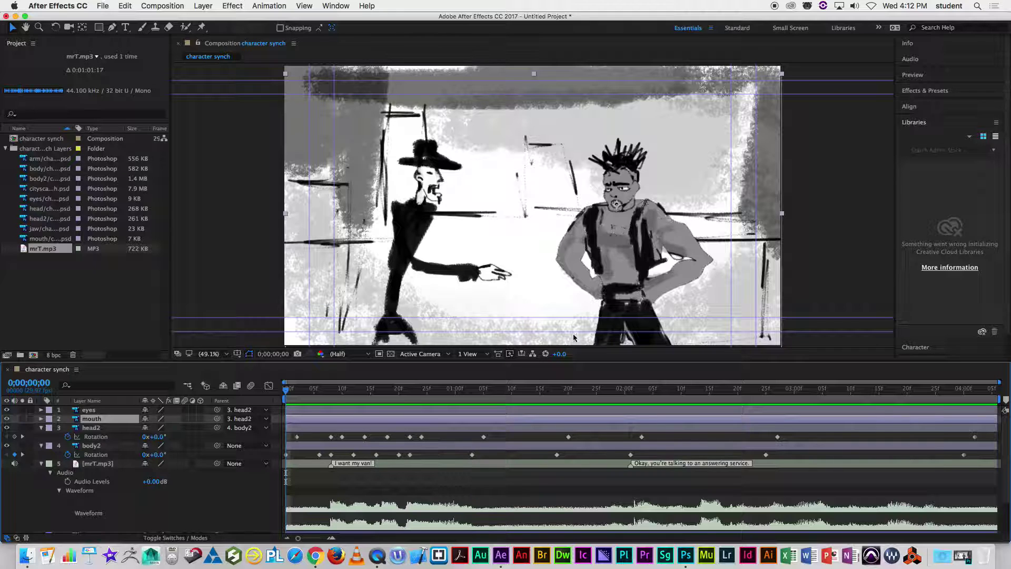
drag(287, 391, 332, 391)
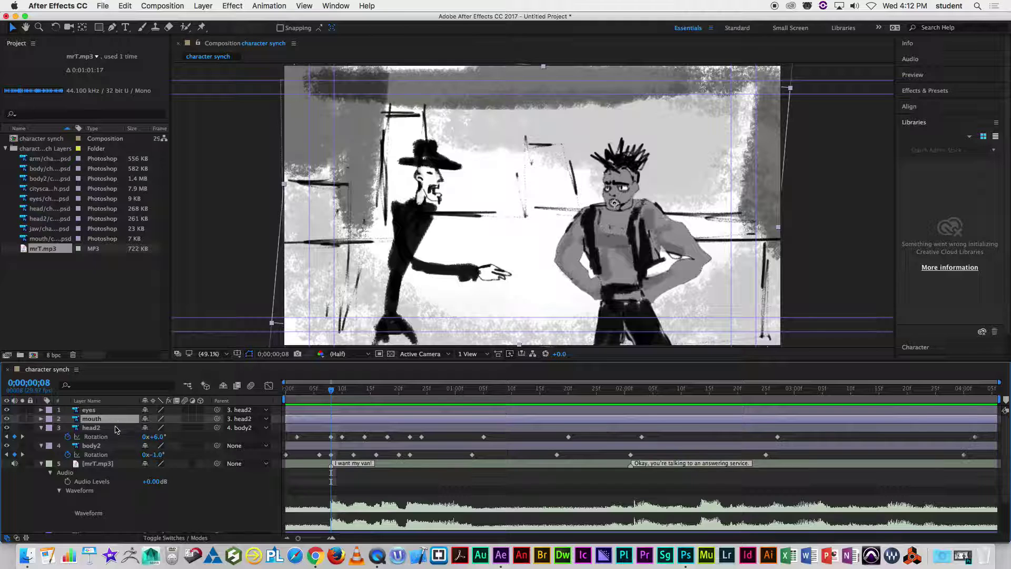
key(s)
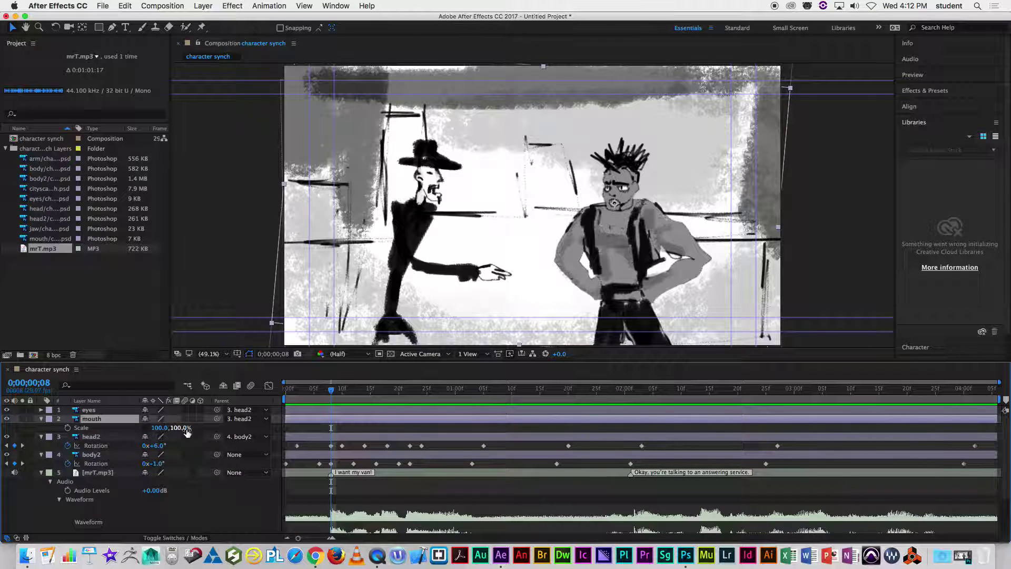
drag(182, 428, 208, 432)
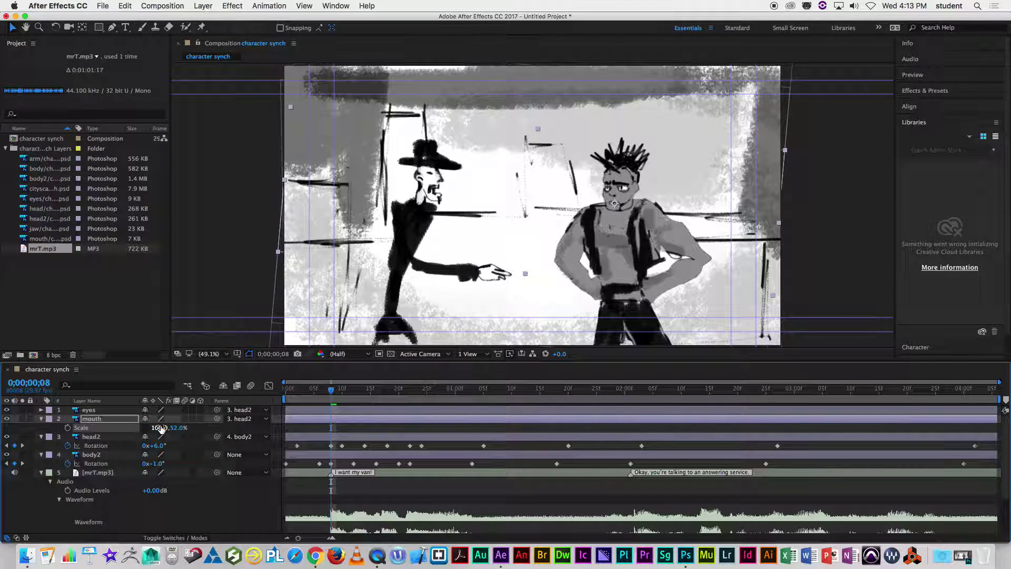
drag(170, 428, 157, 427)
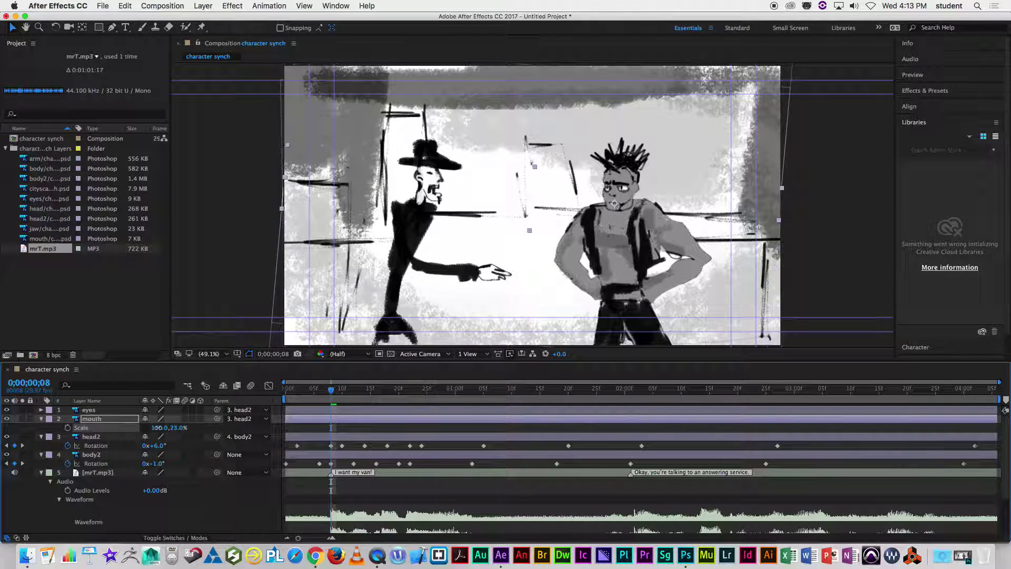
click(225, 491)
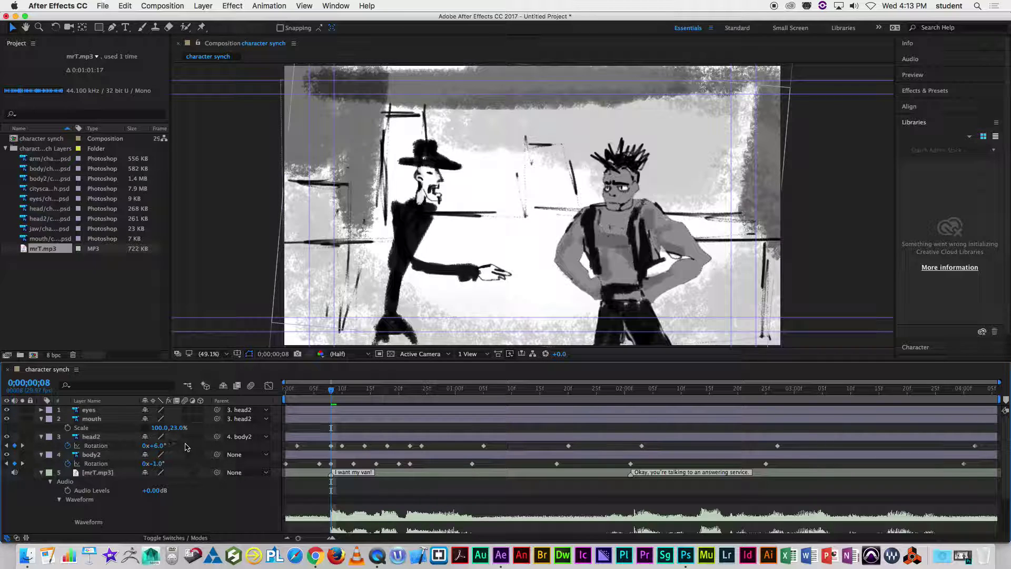
click(399, 419)
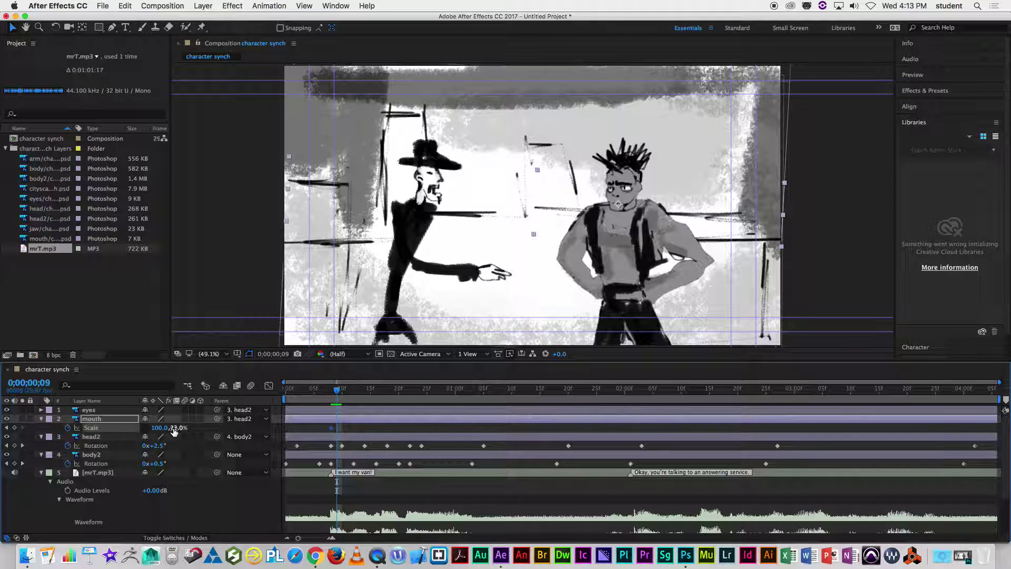
- Keyframe the mouth's Scale at 126.0, 101.0% on frame 9 and 90.0, 117.0% on frame 12
drag(182, 427, 218, 431)
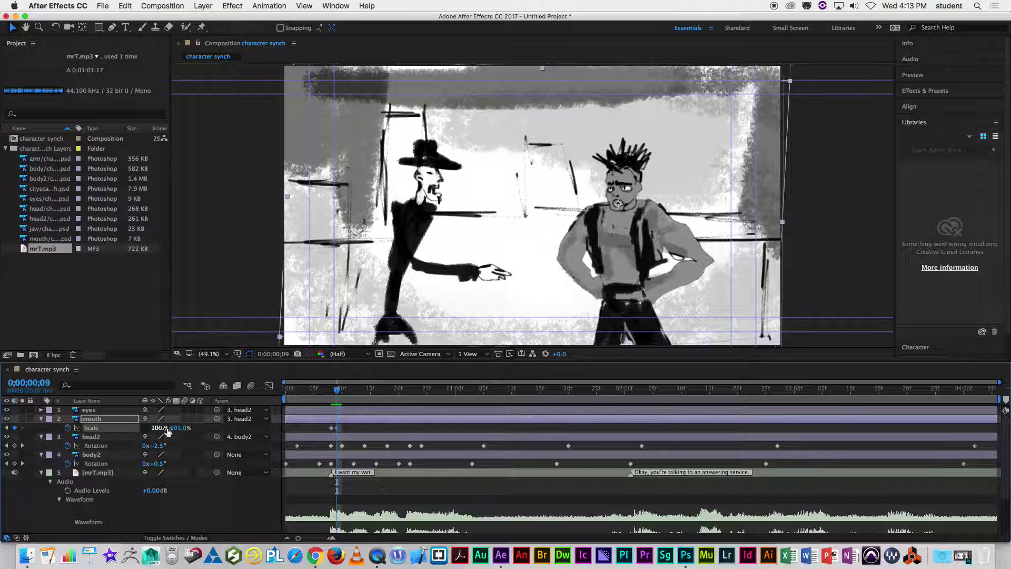
drag(160, 430, 247, 417)
drag(338, 394, 353, 393)
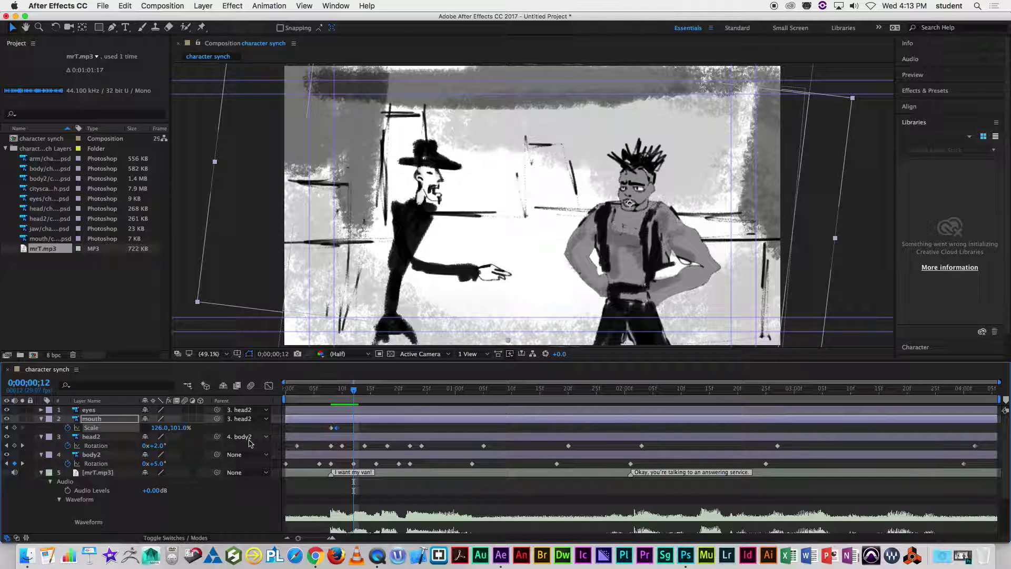
drag(164, 429, 145, 431)
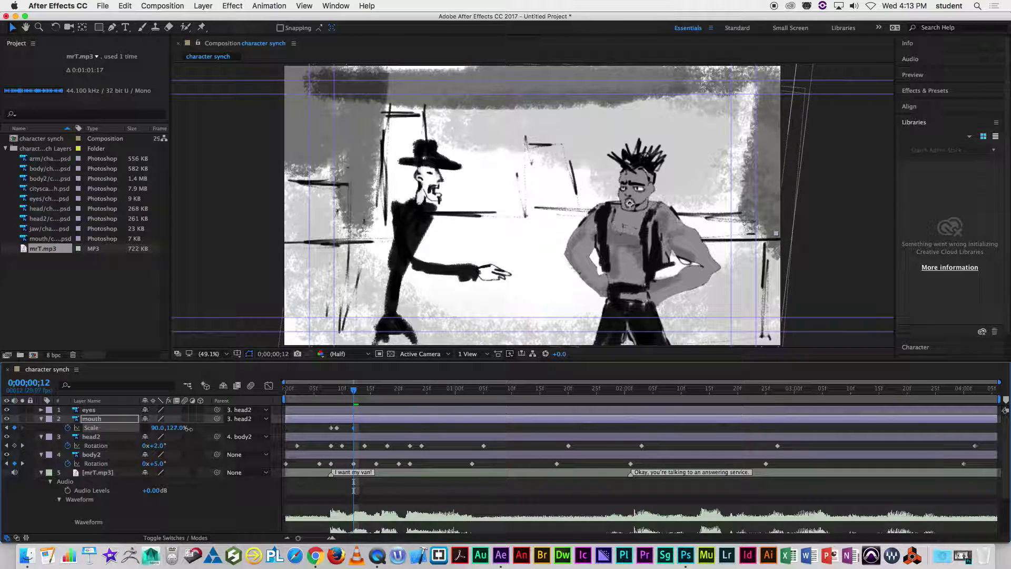
- Keyframe the mouth's Scale at 121.0, 80.0% on frame 15 and narrow its vertical value to 41.0% on frame 17
drag(353, 391, 370, 396)
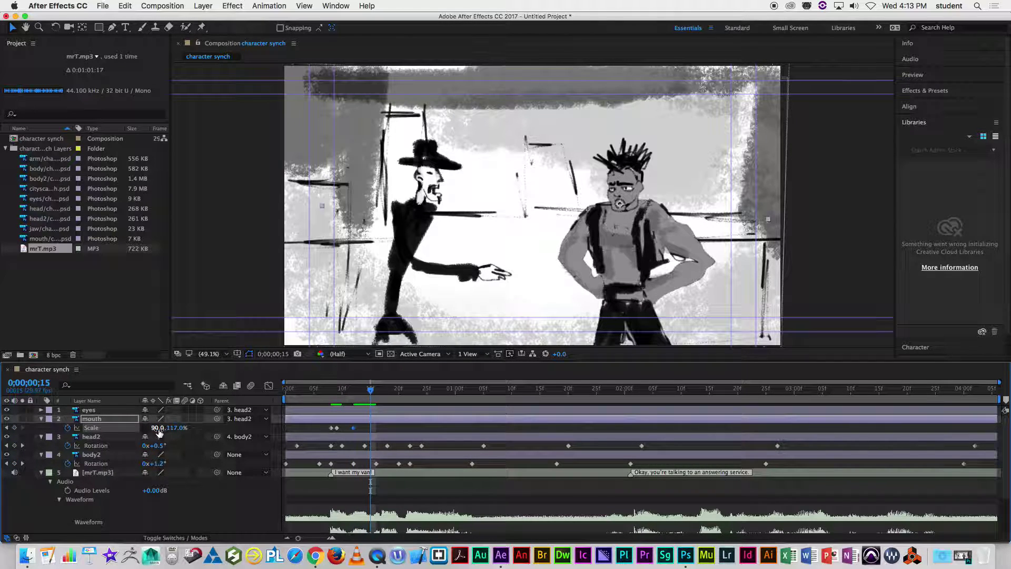
mouse_move(175, 431)
mouse_down()
mouse_move(194, 428)
mouse_move(153, 422)
mouse_move(174, 428)
mouse_up()
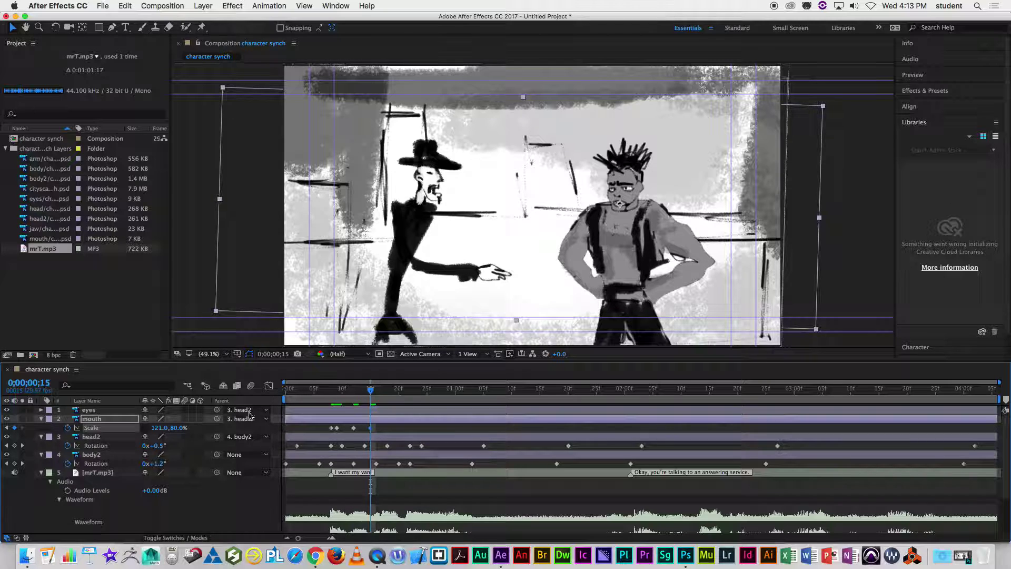
click(383, 395)
drag(179, 429, 155, 427)
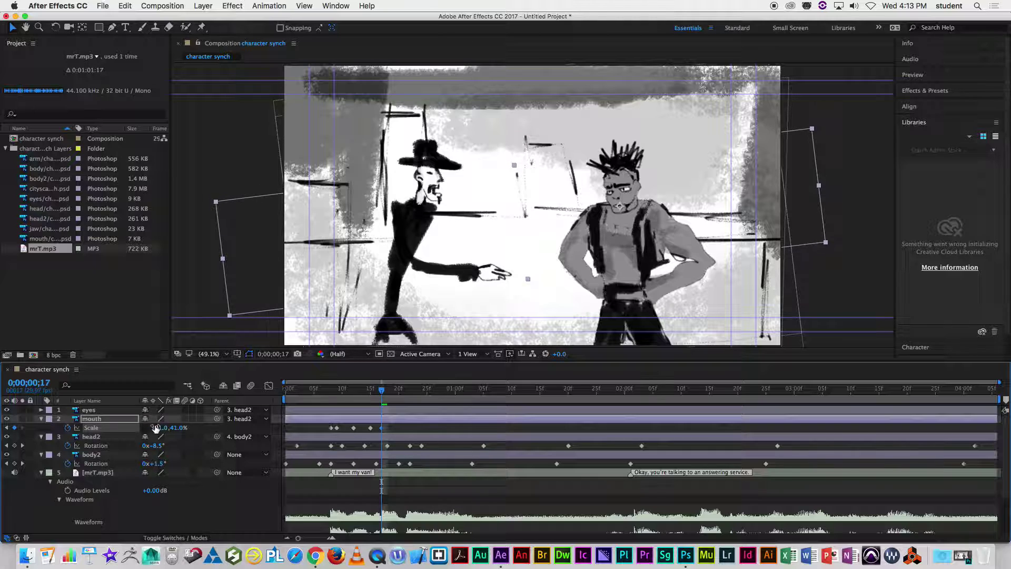
- Keyframe the mouth's Scale at 143.0, 82.0% on frame 20, 113.0, 116.0% on frame 22 and 131.0, 43.0% at 0;00;01;02
drag(381, 395, 398, 396)
drag(163, 432, 200, 429)
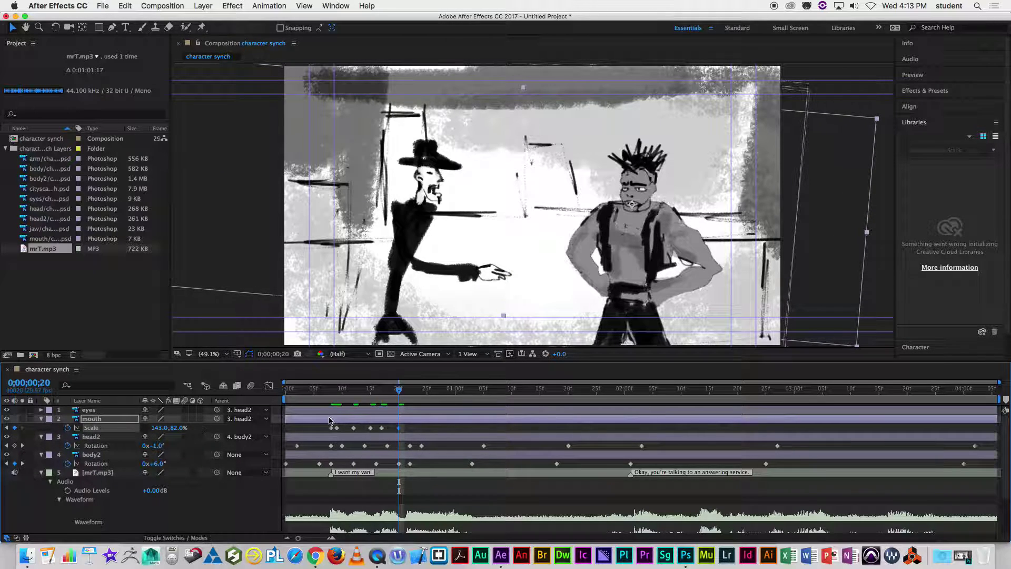
click(410, 391)
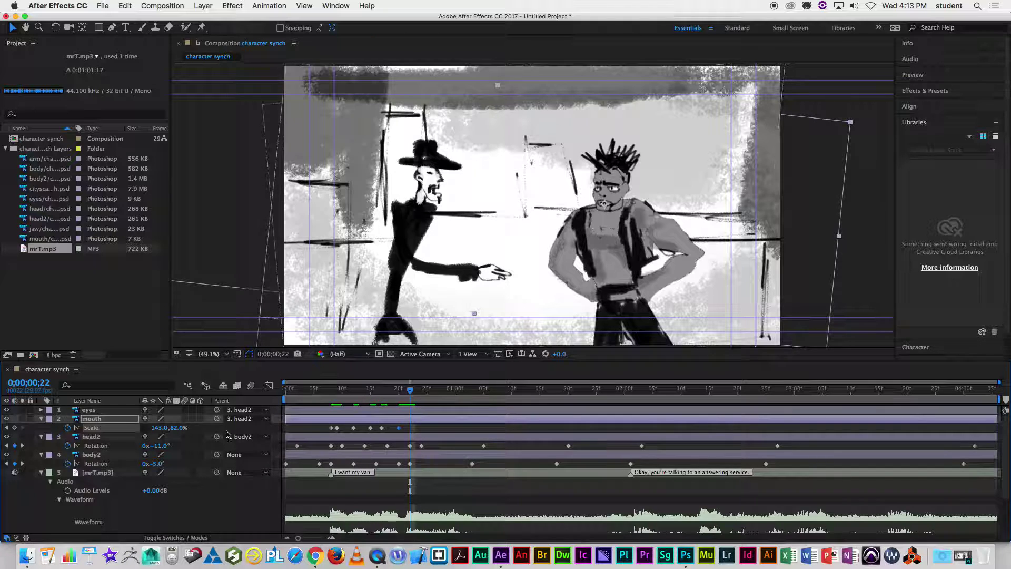
drag(159, 431, 198, 428)
drag(411, 391, 468, 402)
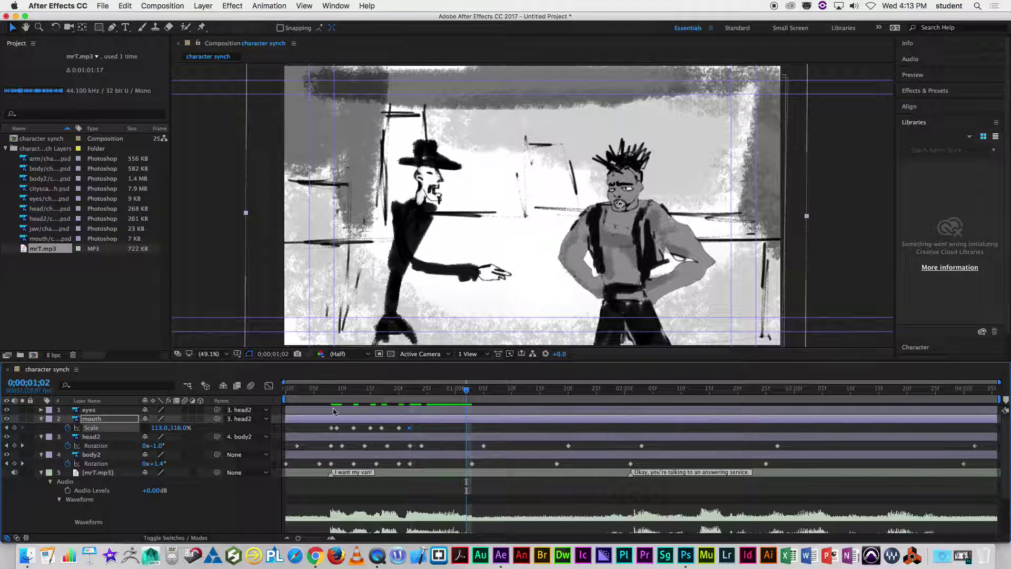
mouse_move(161, 428)
mouse_down()
mouse_move(176, 433)
mouse_move(145, 428)
mouse_up()
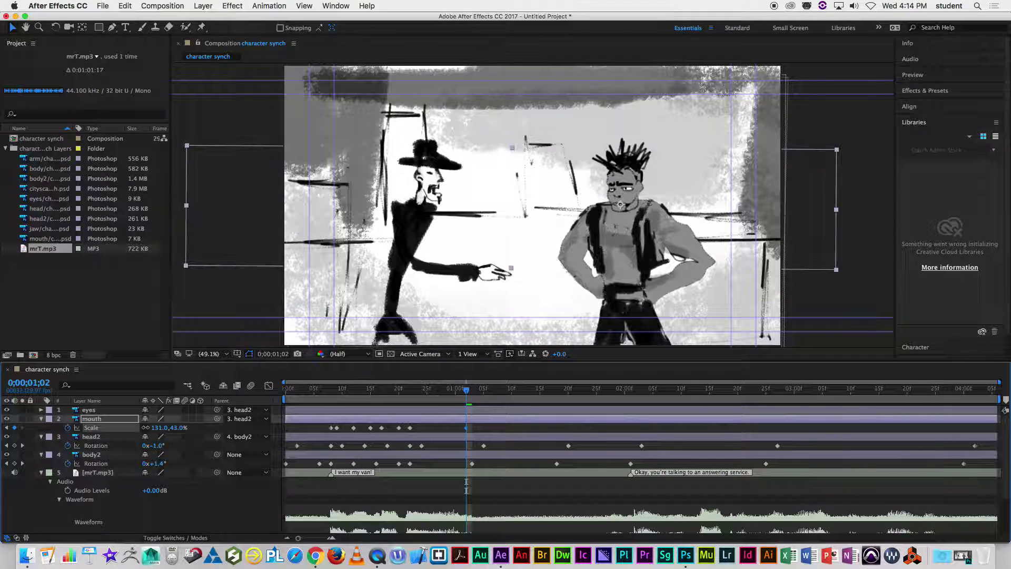
- Keyframe the mouth's vertical Scale at the "Okay, you're talking to an answering service." marker, and set Scale to 131.0, 30.0% at 0;00;02;15
drag(469, 393, 630, 408)
drag(177, 430, 174, 430)
drag(630, 393, 709, 392)
drag(175, 427, 173, 427)
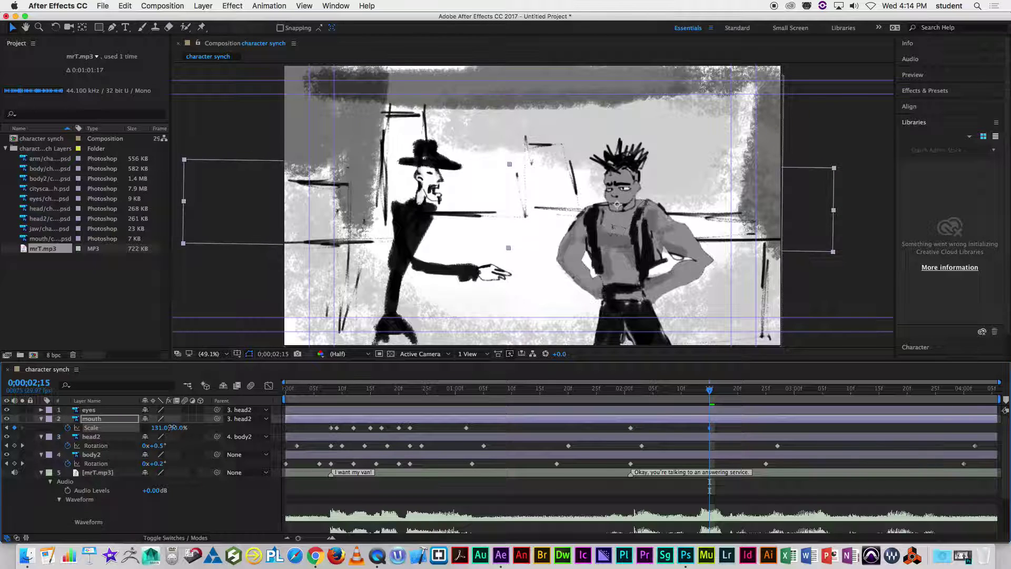
- Keyframe the mouth's Scale at 113.0, 38.0% at about 0;00;03;12 and move the current time to 0;00;04;05
key(space)
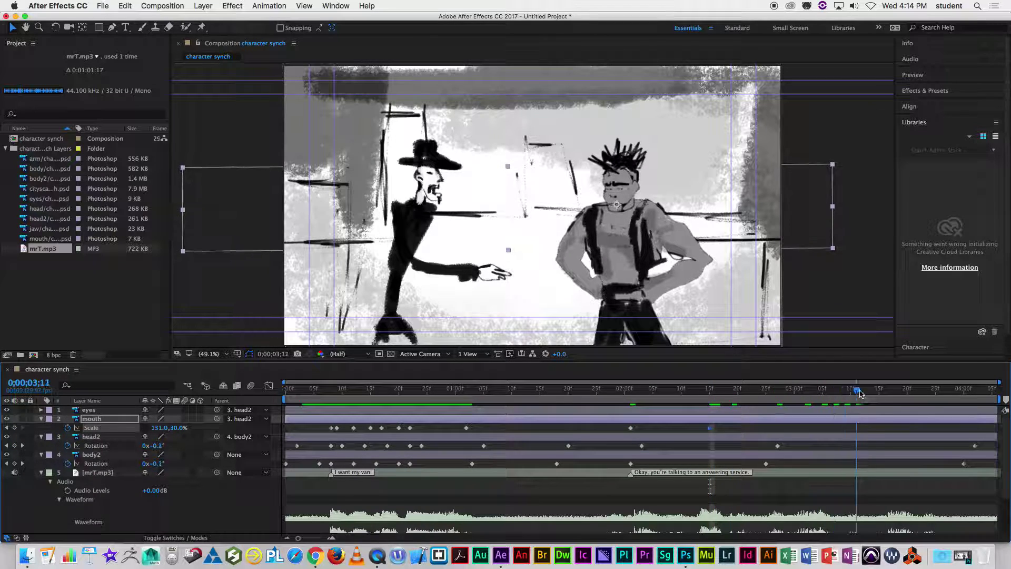
drag(179, 428, 151, 428)
drag(860, 393, 991, 393)
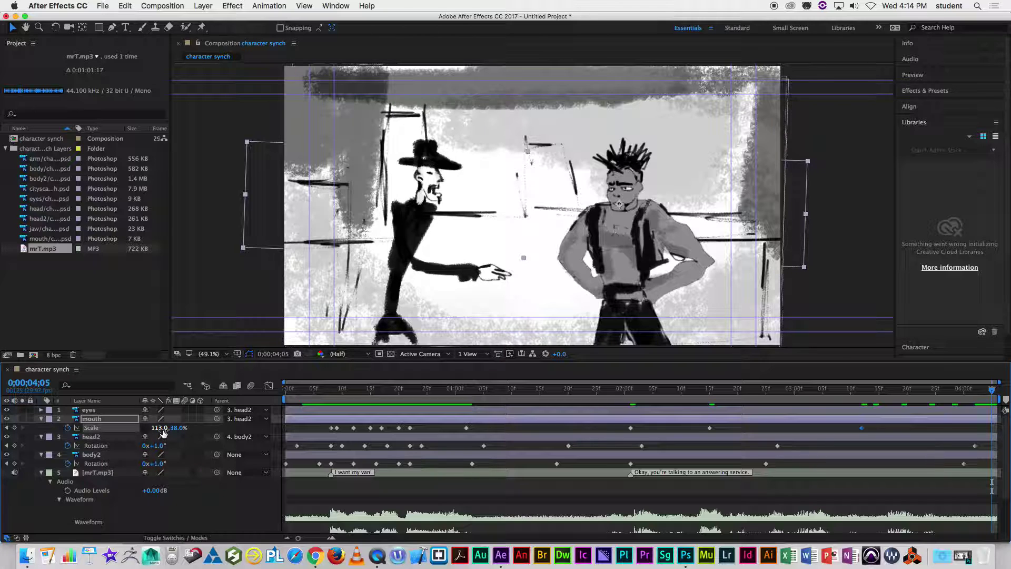
- Set the mouth layer's scale to 99, 31% at 0;00;04;05 and preview the animation from the start
drag(158, 427, 174, 427)
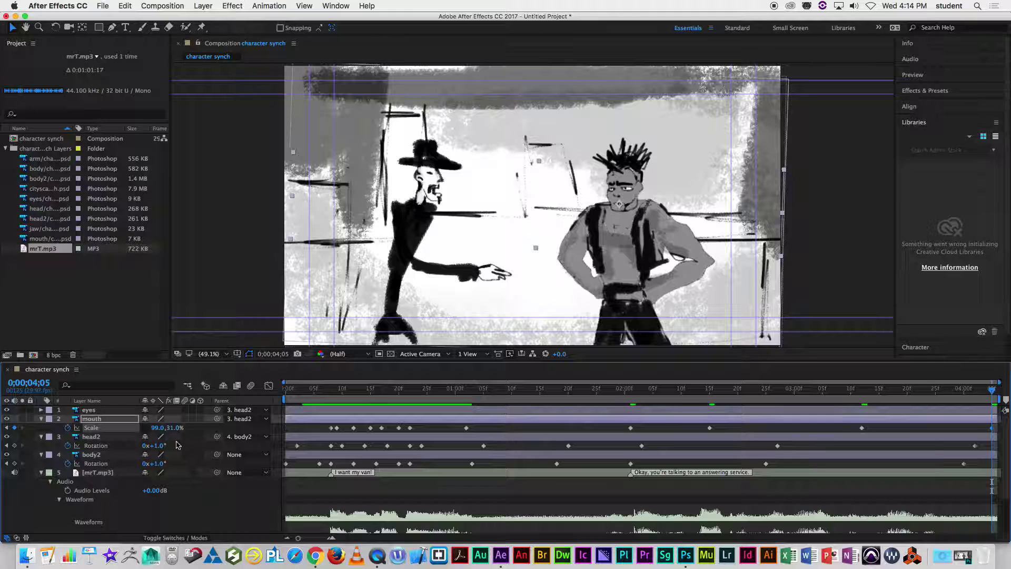
key(space)
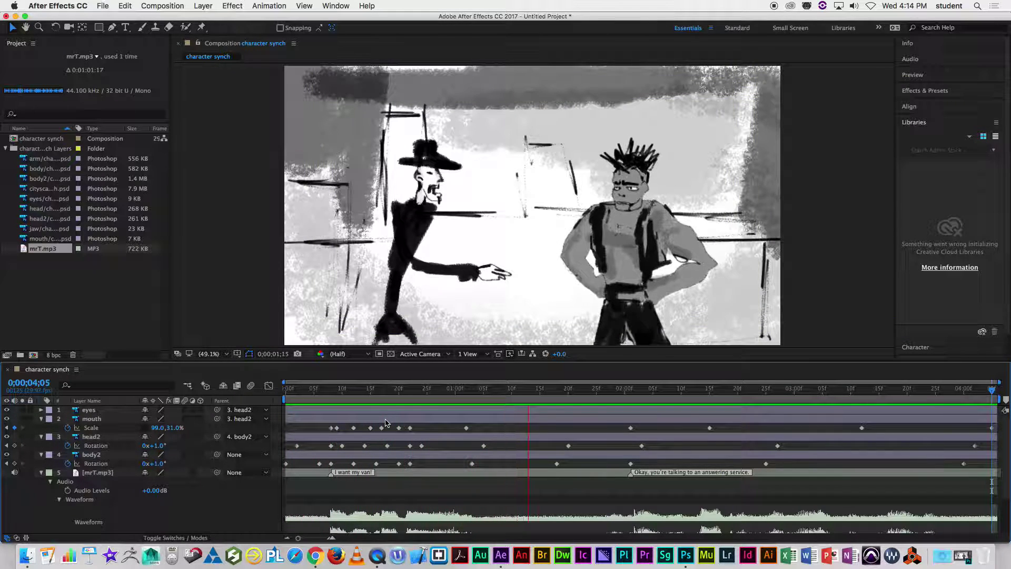
key(space)
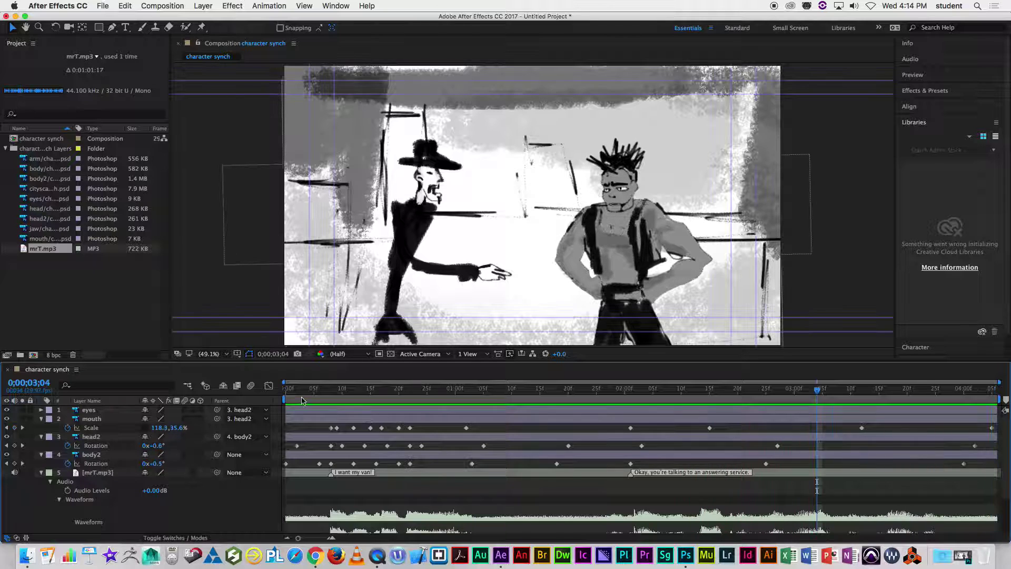
key(Home)
key(space)
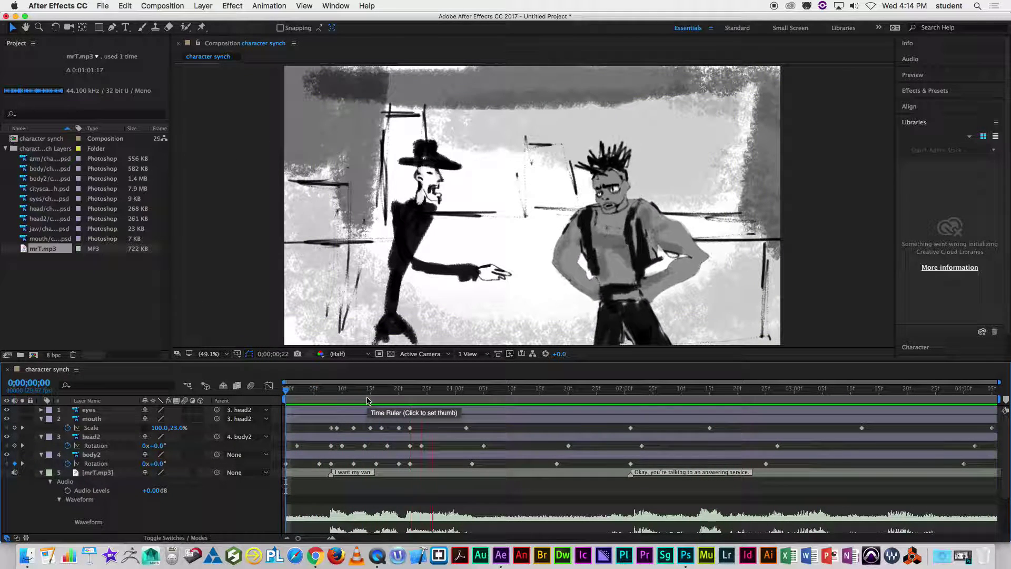
- Shift the mouth's first eight scale keyframes slightly earlier, with the first at 0;00;00;06, and preview the lip sync from the start
click(325, 393)
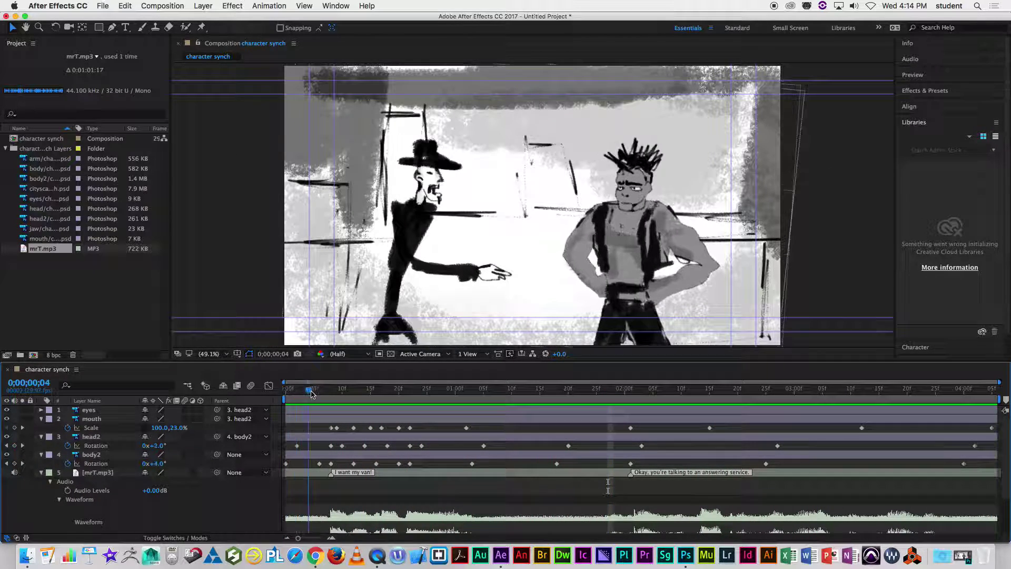
mouse_move(325, 393)
mouse_down()
mouse_move(342, 392)
mouse_move(317, 392)
mouse_move(331, 393)
mouse_up()
mouse_move(330, 428)
mouse_down()
mouse_move(318, 429)
mouse_move(326, 430)
mouse_up()
drag(330, 393, 483, 443)
drag(325, 432, 319, 432)
key(Home)
key(space)
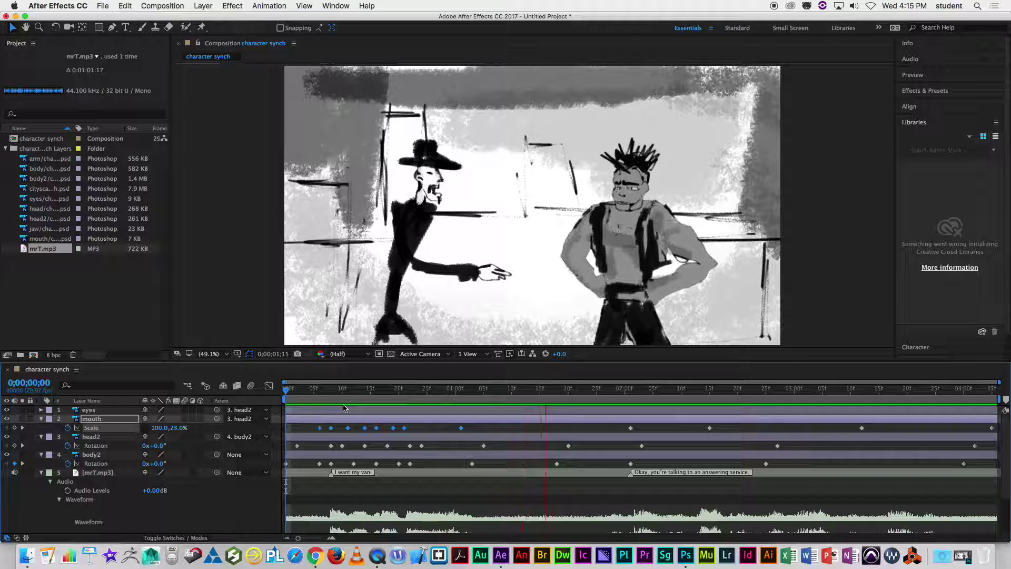
key(space)
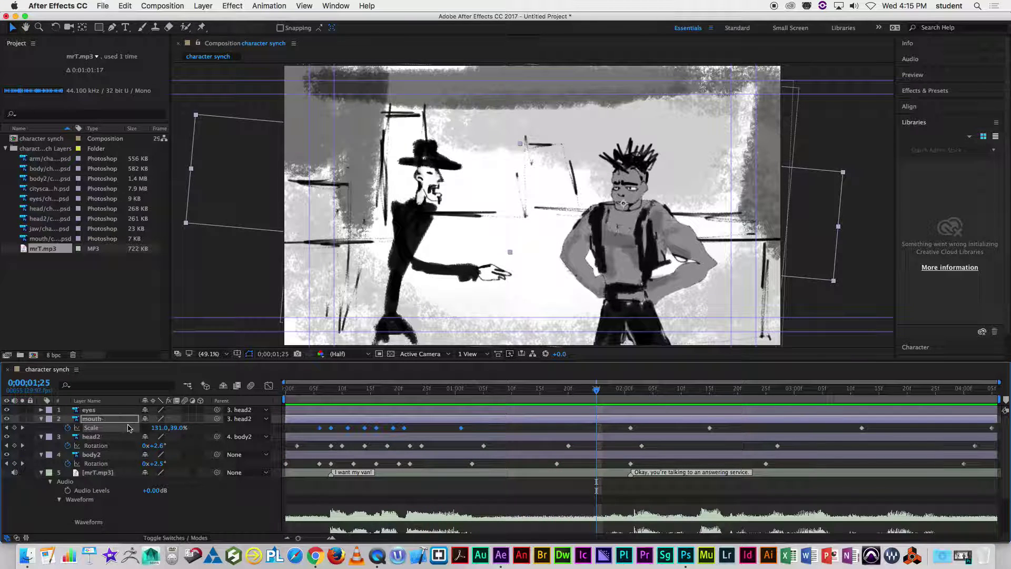
- Collapse the mouth, head2, body2 and mrT.mp3 layers and return the current time to 0;00;00;00
click(41, 418)
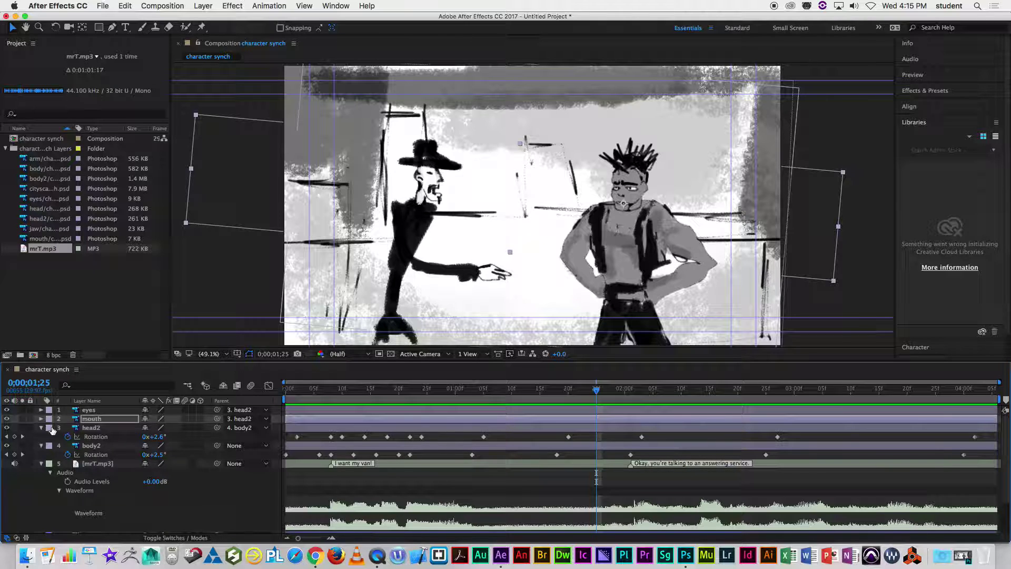
click(41, 428)
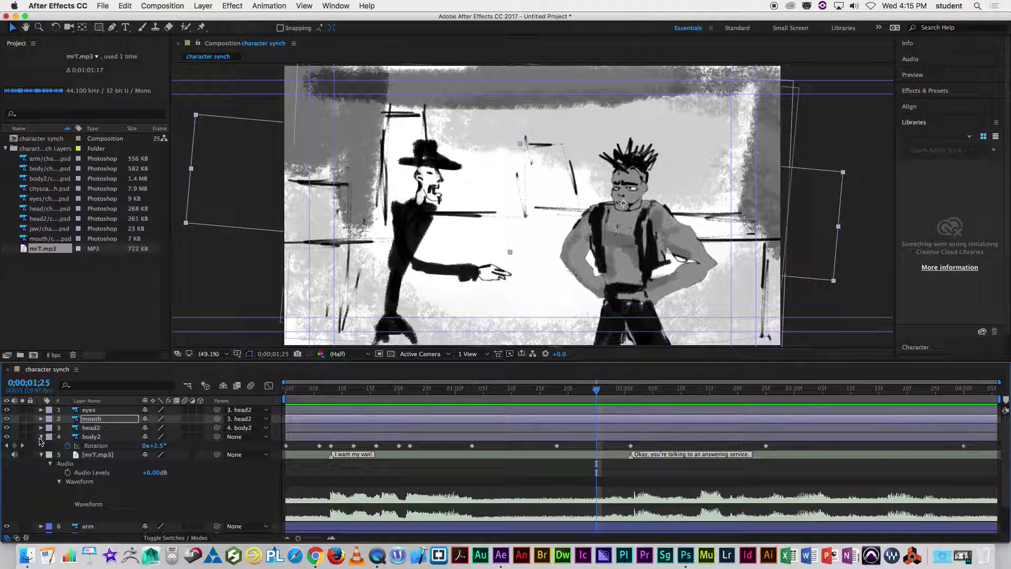
click(42, 437)
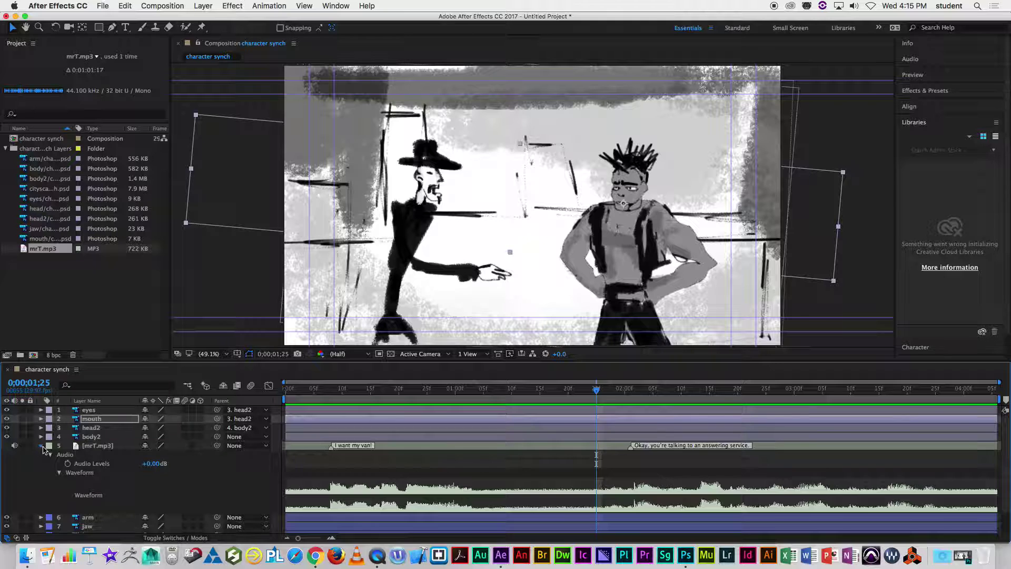
click(41, 445)
drag(593, 391, 265, 406)
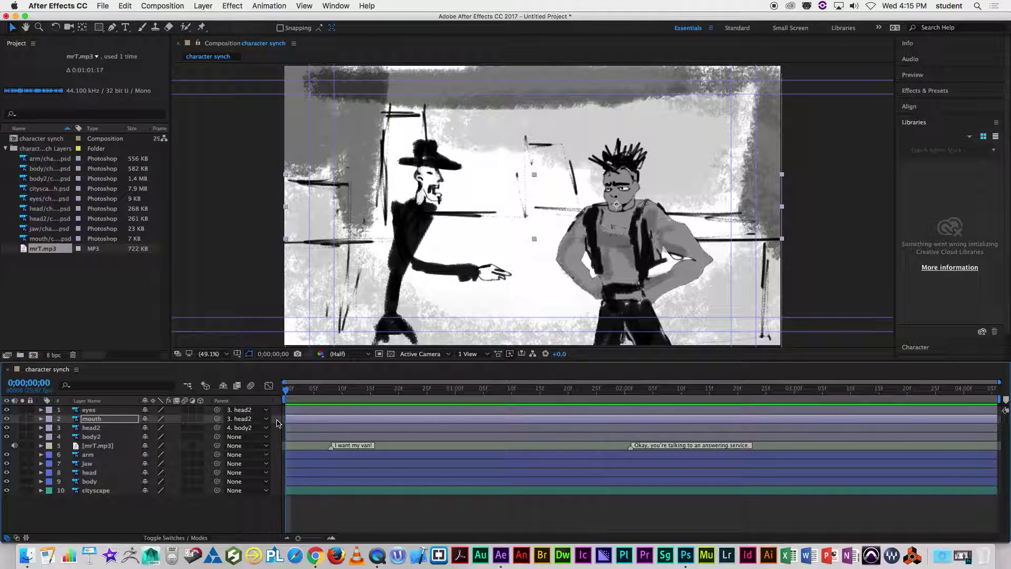
- Expand the mrT.mp3 layer's waveform and move the current time to the "I want my van!" marker at 0;00;00;08
click(97, 437)
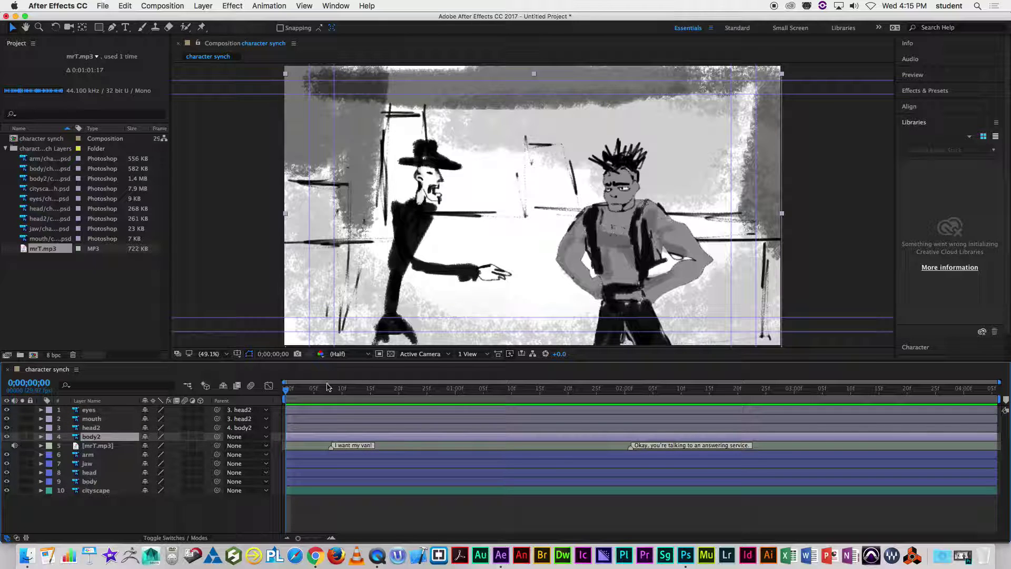
drag(287, 396, 314, 391)
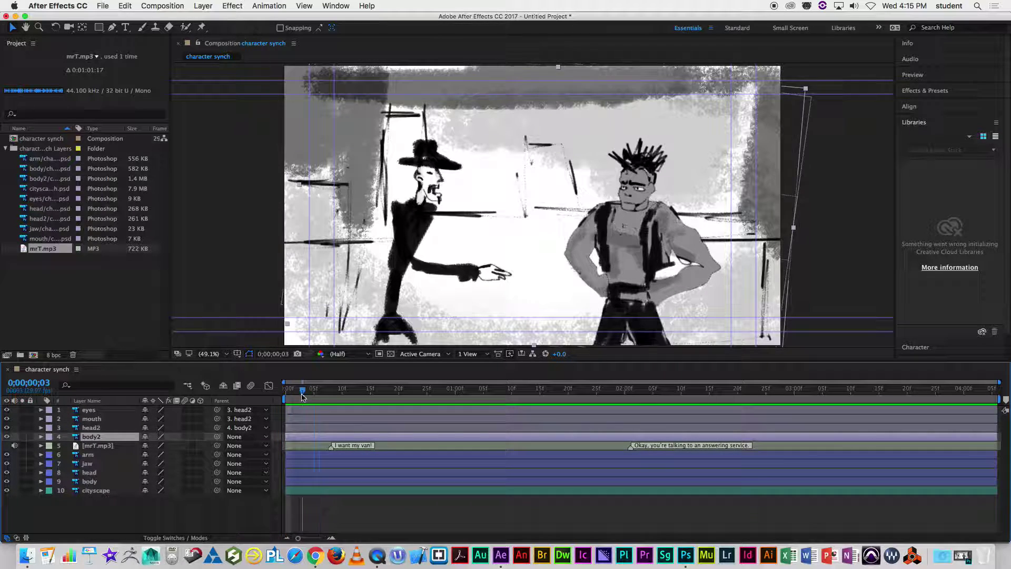
click(41, 446)
key(Page_Down)
key(Page_Down)
key(Page_Down)
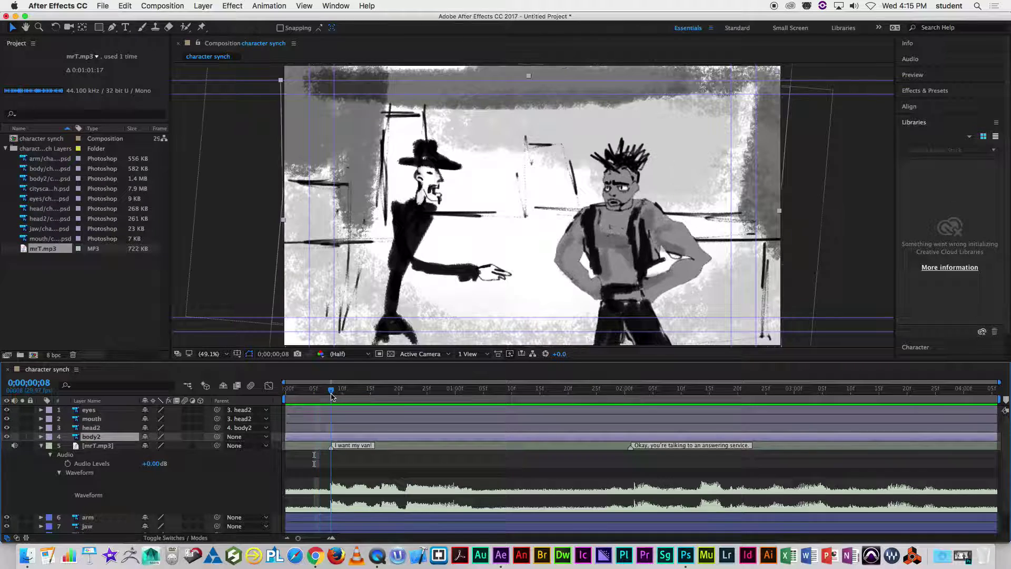
- Reveal body2's scale and start keyframing it at 100%, placing the keyframe one frame before the "I want my van!" marker
click(99, 447)
click(96, 438)
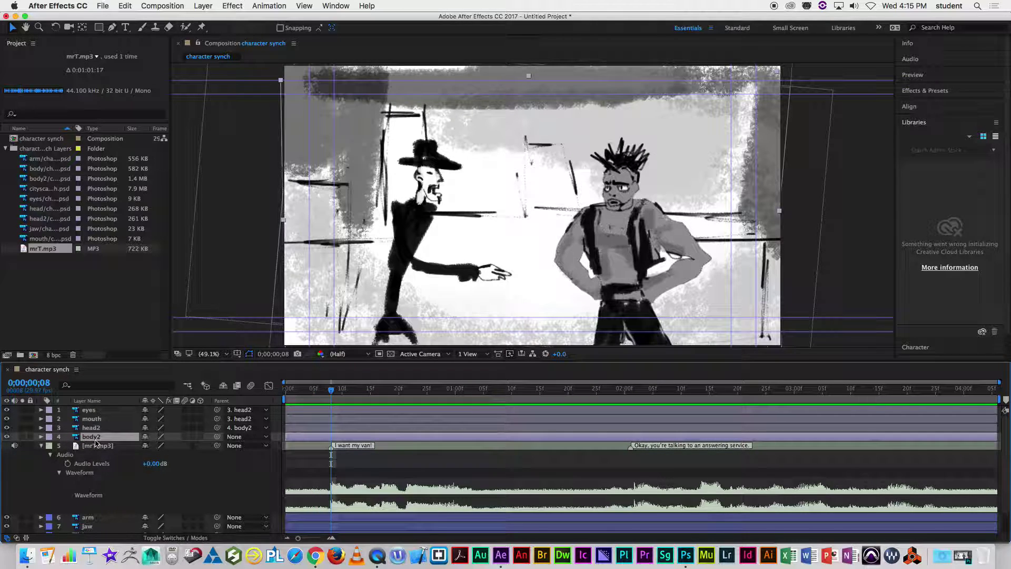
key(s)
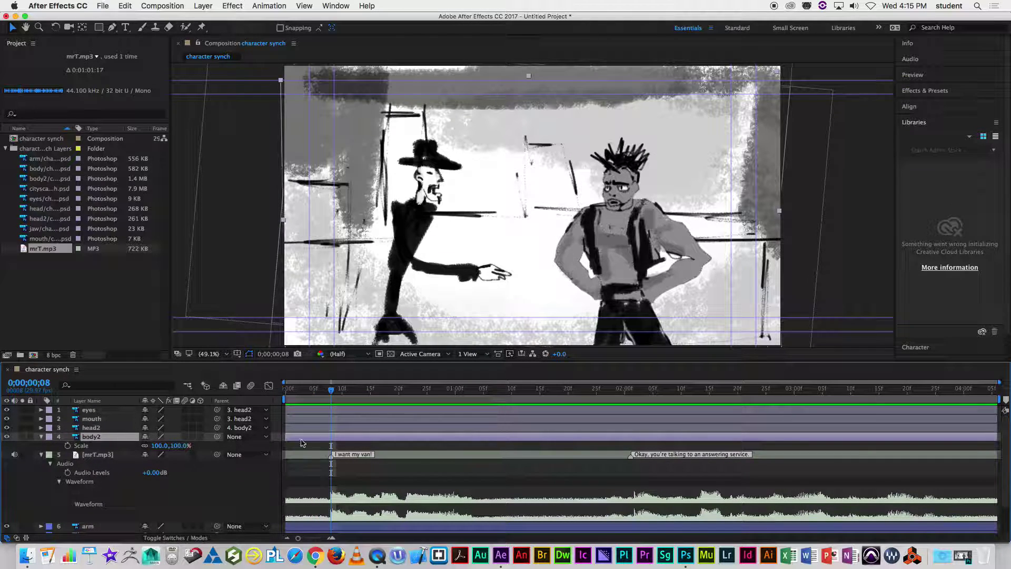
click(67, 446)
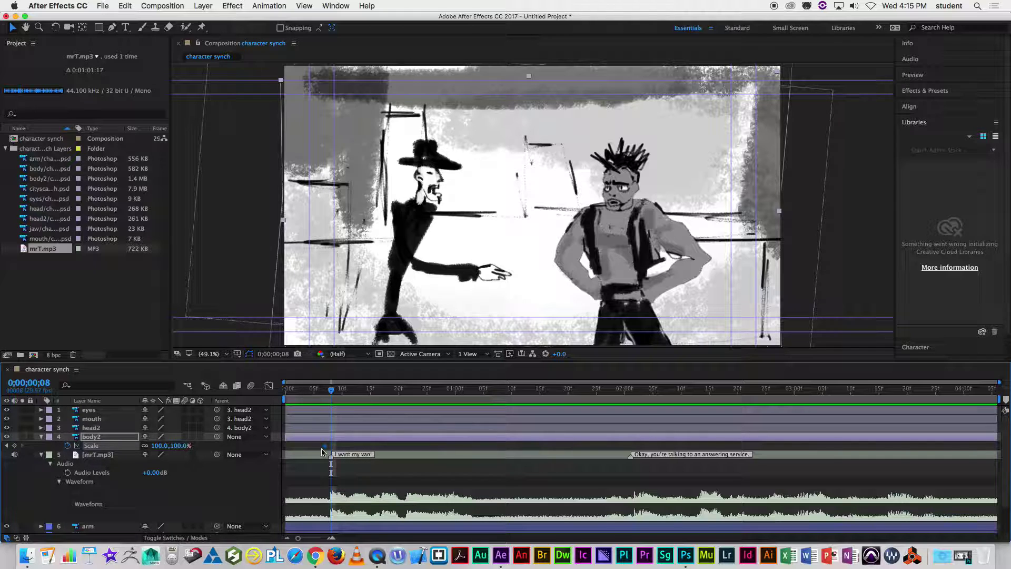
- Unlink body2's scale proportions and keyframe it at 111, 95% on 0;00;00;10 and 99, 118% on 0;00;00;12
click(343, 394)
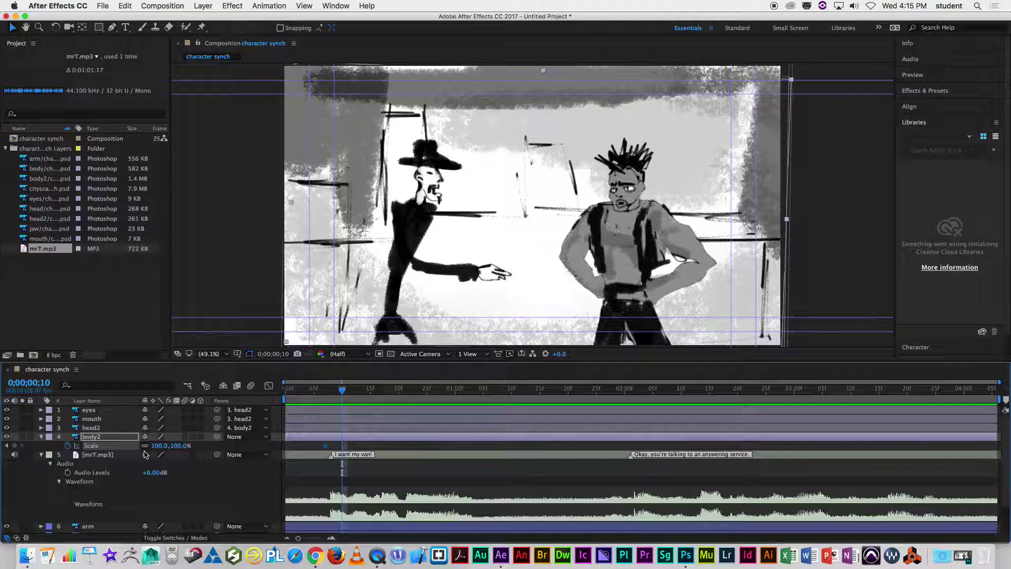
drag(162, 446, 180, 447)
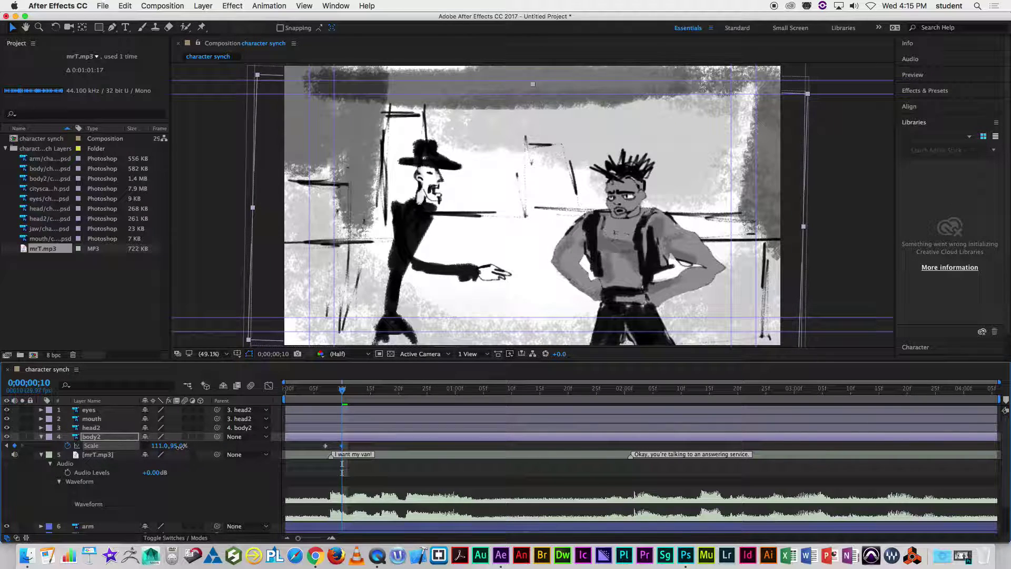
click(351, 394)
drag(164, 446, 190, 446)
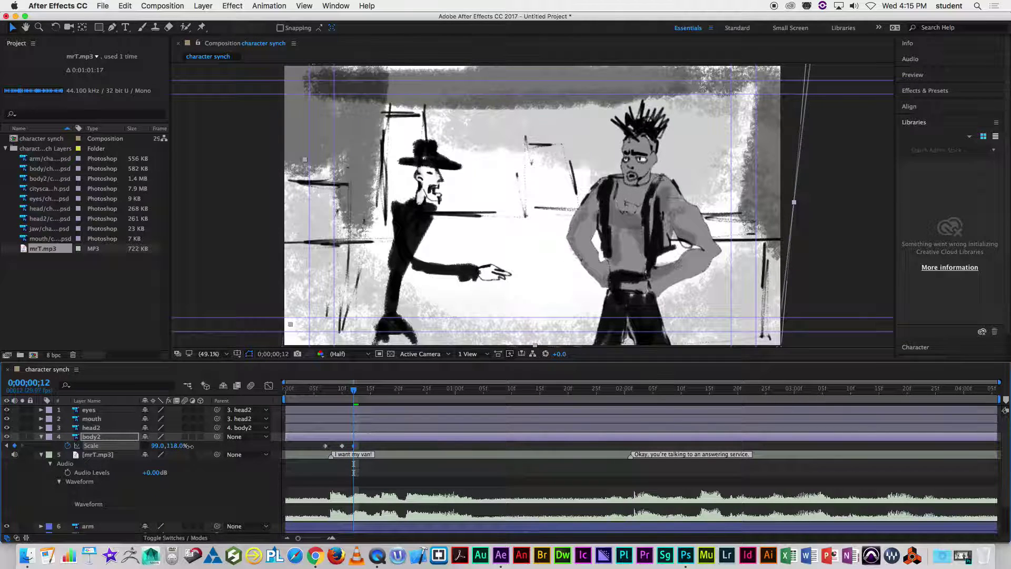
- Copy body2's three scale keyframes and paste them at 0;00;00;16
click(363, 404)
drag(366, 401, 376, 401)
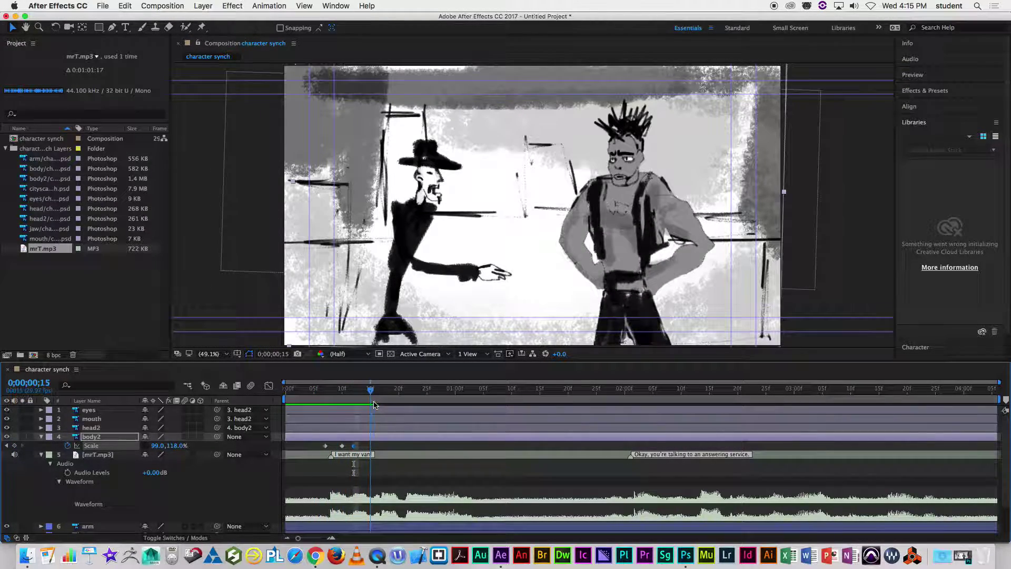
click(360, 448)
drag(366, 443, 316, 451)
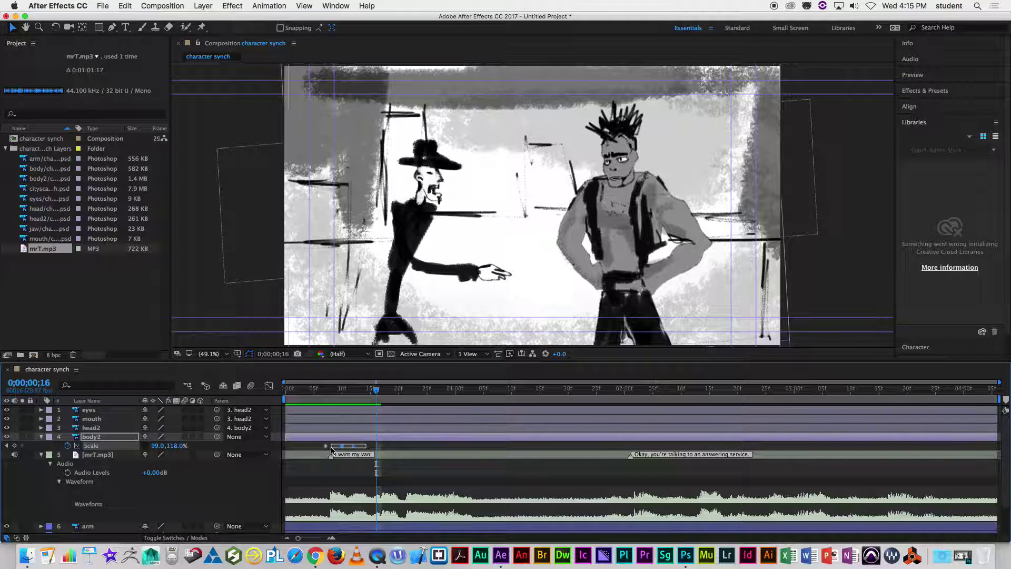
key(ctrl+v)
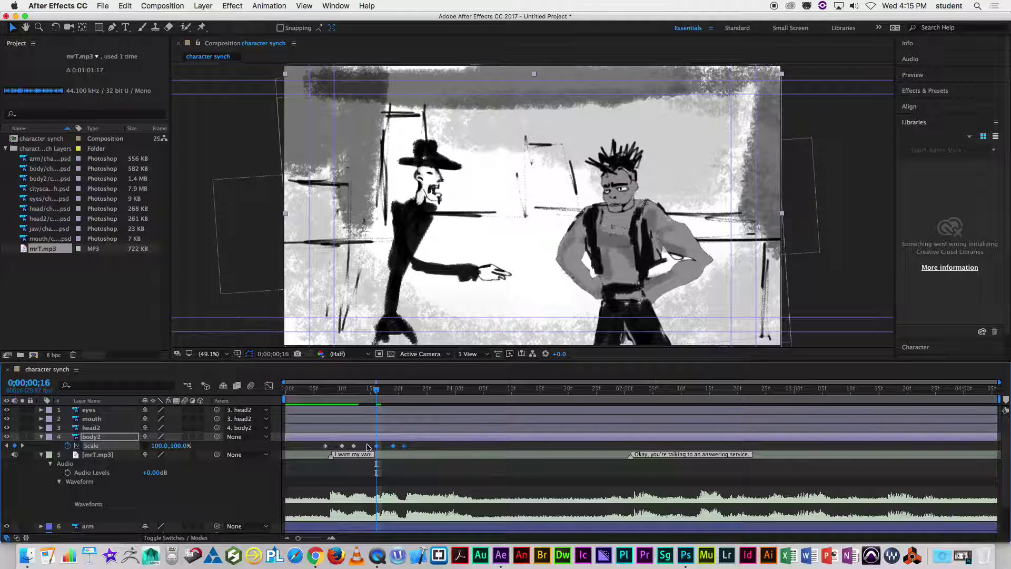
- Time-reverse the pasted body2 scale keyframes and move them so the first sits at 0;00;00;22
right_click(376, 447)
mouse_move(412, 532)
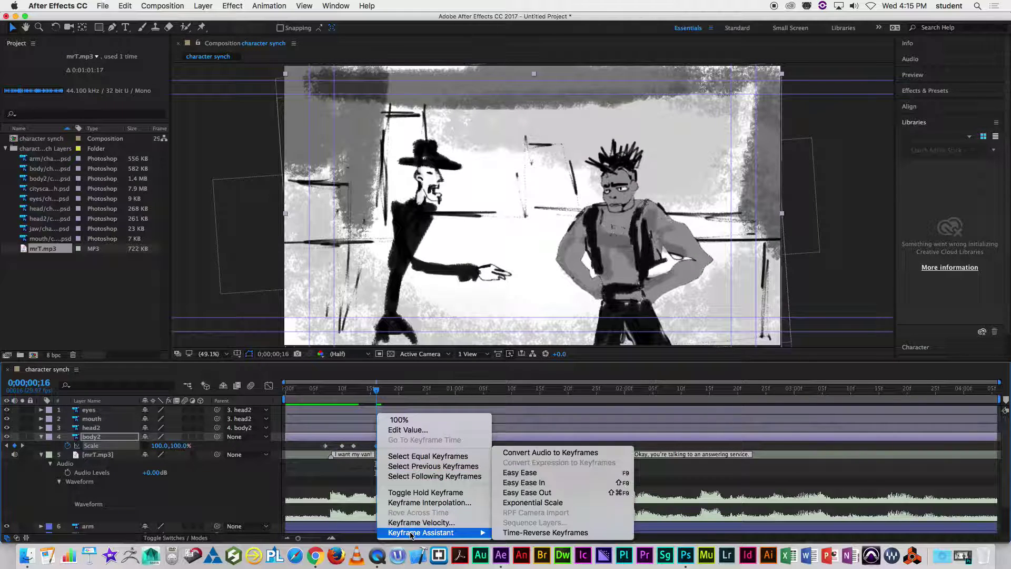
click(542, 533)
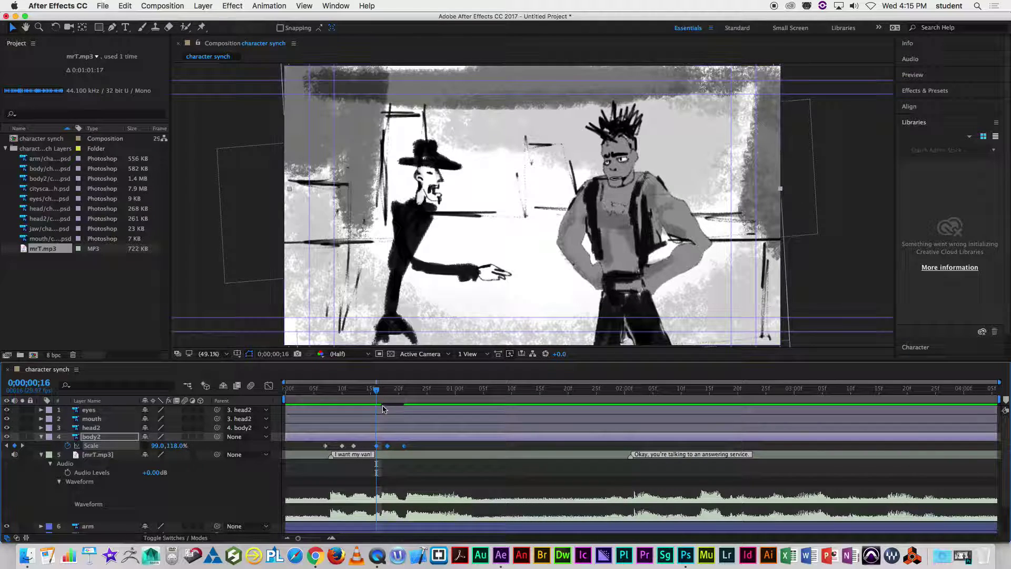
drag(376, 396, 426, 419)
drag(376, 446, 410, 446)
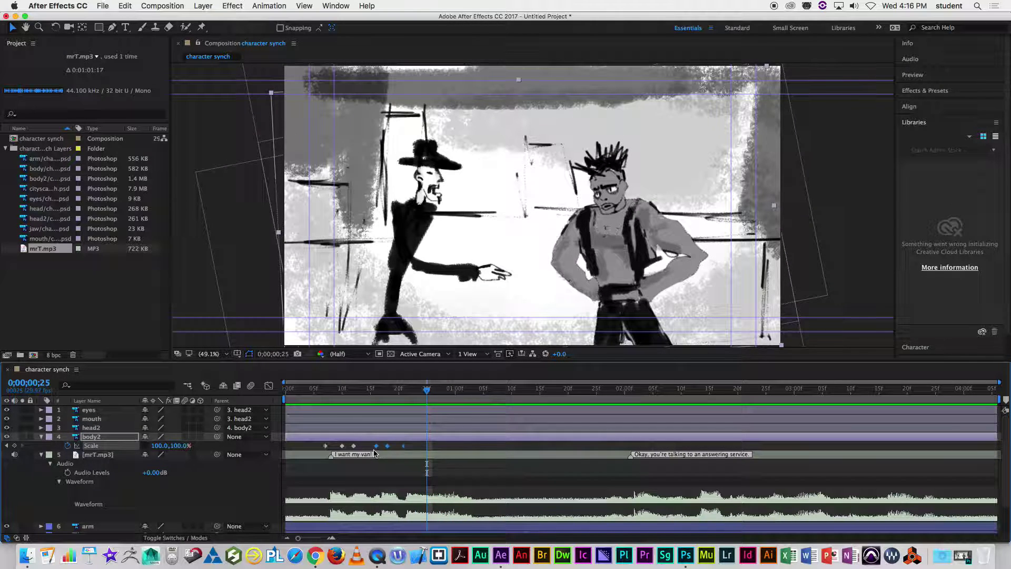
- Paste copies of body2's 111, 95% scale keyframe at 0;00;00;15 and its 100% keyframe at 0;00;00;18
drag(426, 399, 370, 407)
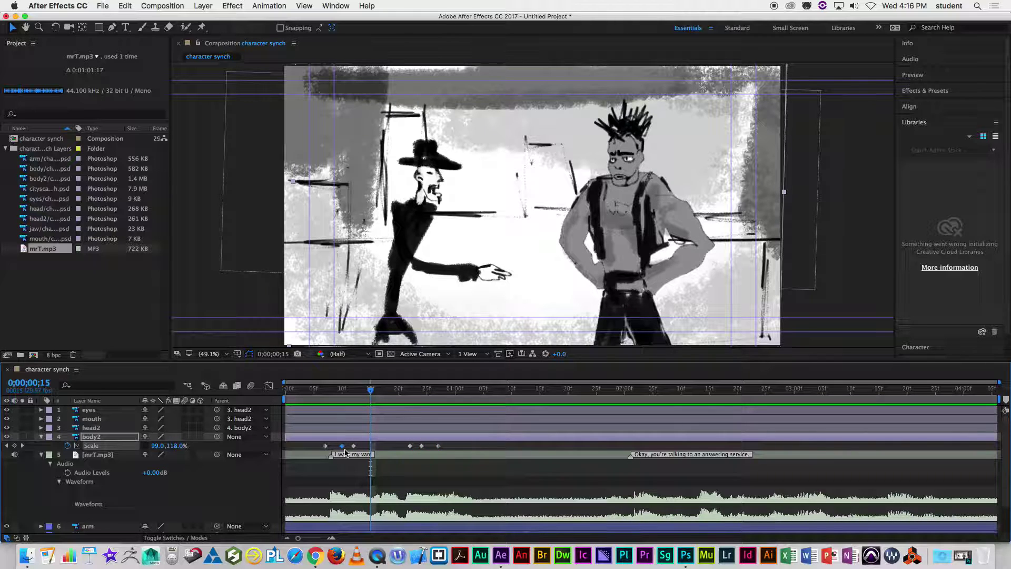
key(super+v)
drag(370, 391, 393, 393)
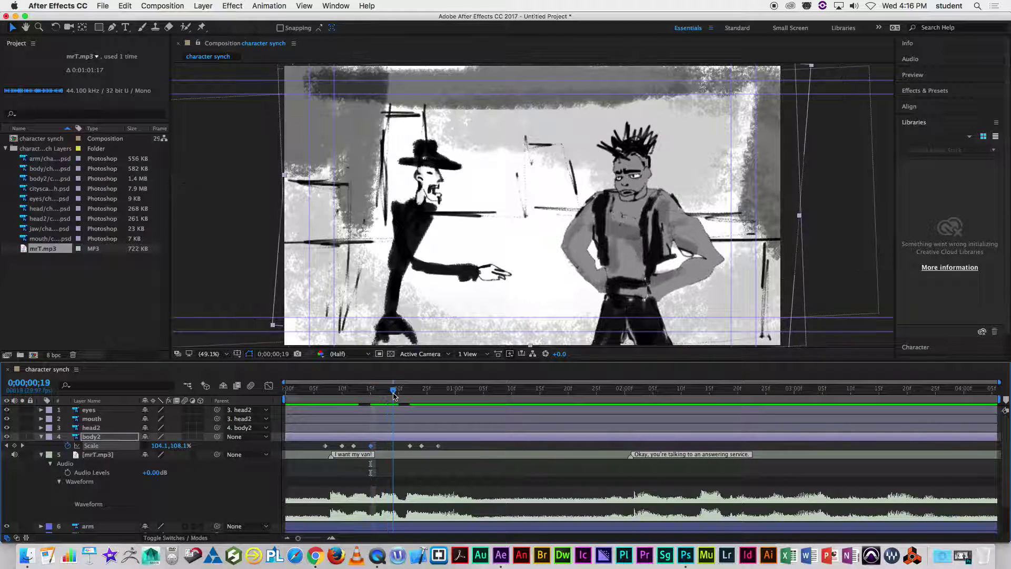
key(super+v)
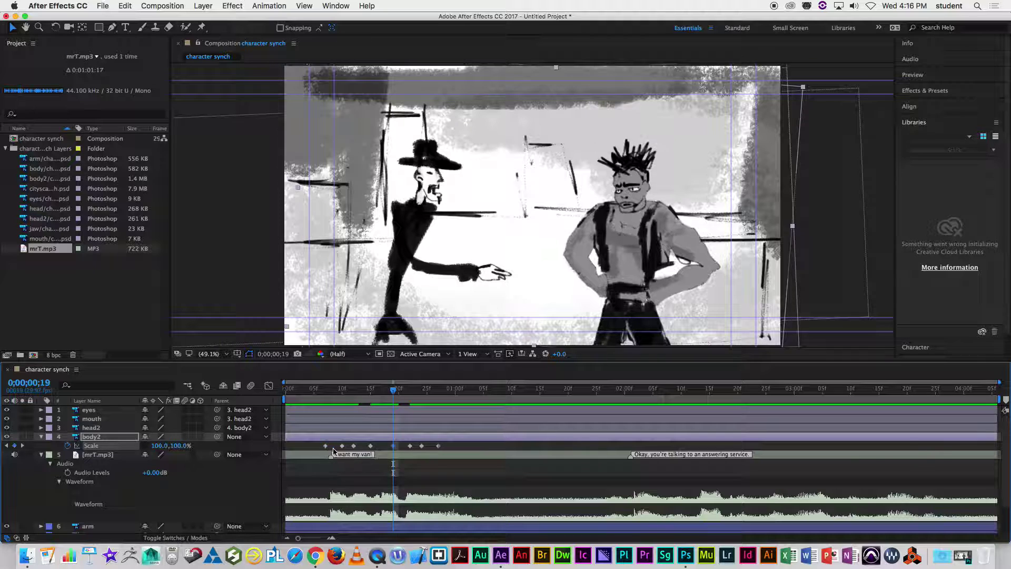
drag(392, 447, 387, 447)
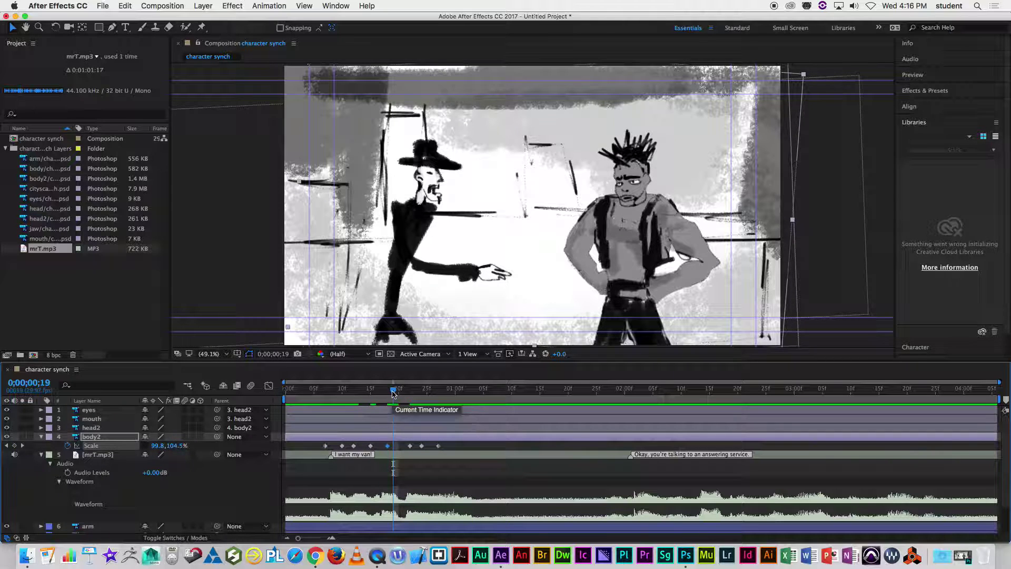
- Review the body motion and add a 100% scale keyframe to body2 at 0;00;02;11
click(421, 404)
drag(421, 403, 457, 406)
key(space)
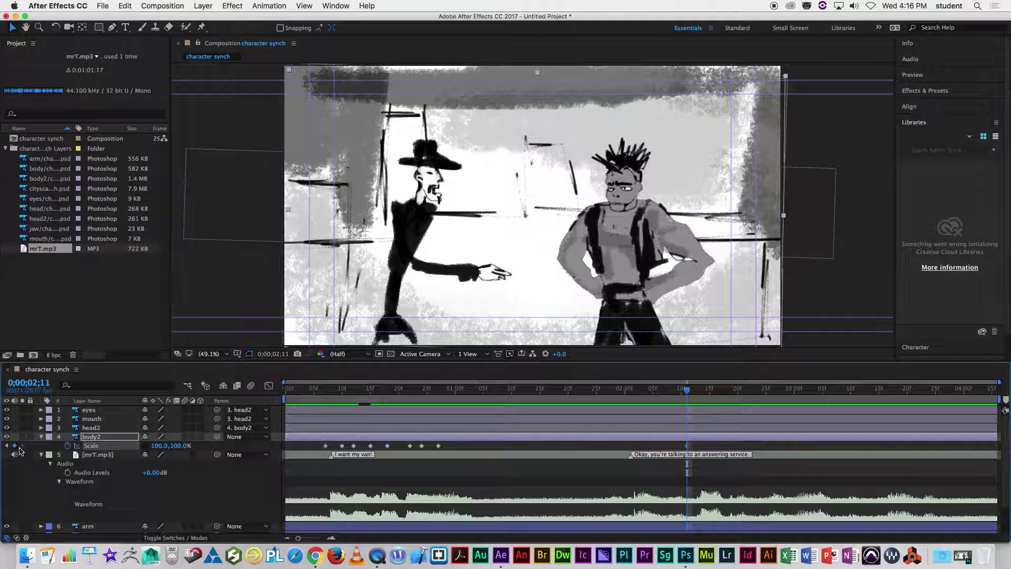
- Set body2's scale to 101, 99% at 0;00;02;16
drag(692, 395, 715, 396)
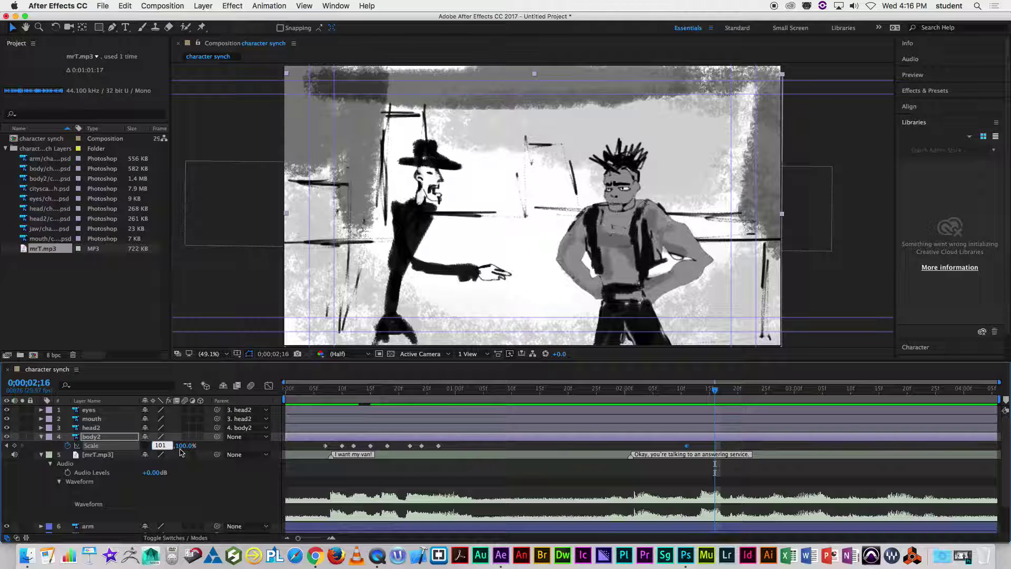
key(Tab)
text(99)
key(Return)
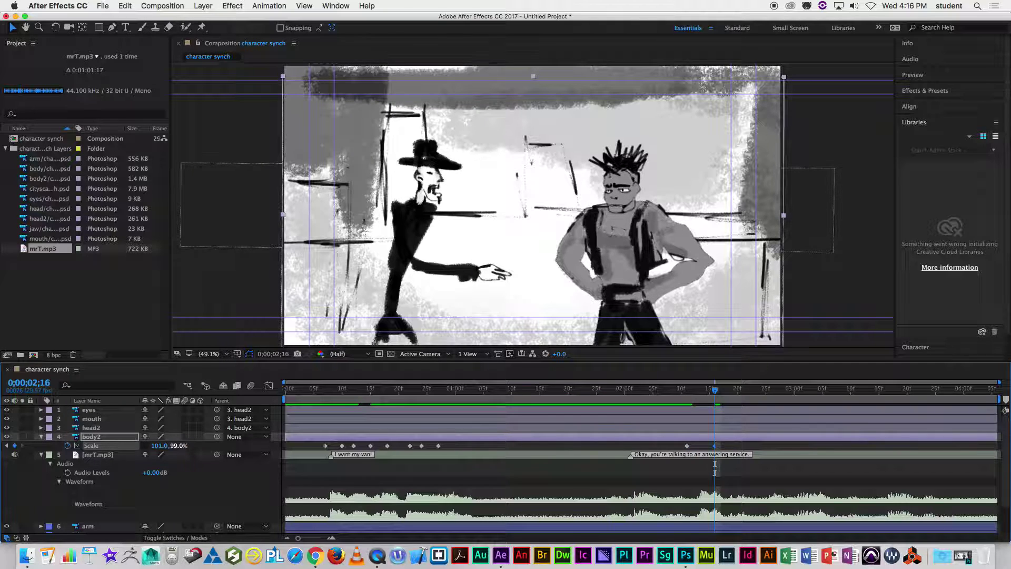
- Set body2's scale to 99, 101% at 0;00;02;24
drag(718, 392, 759, 392)
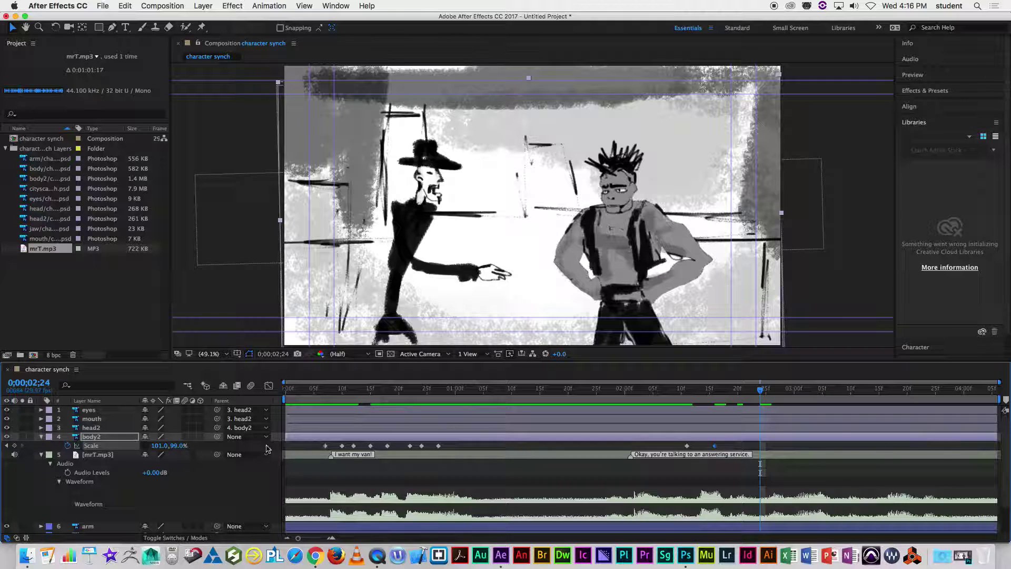
text(99)
key(Return)
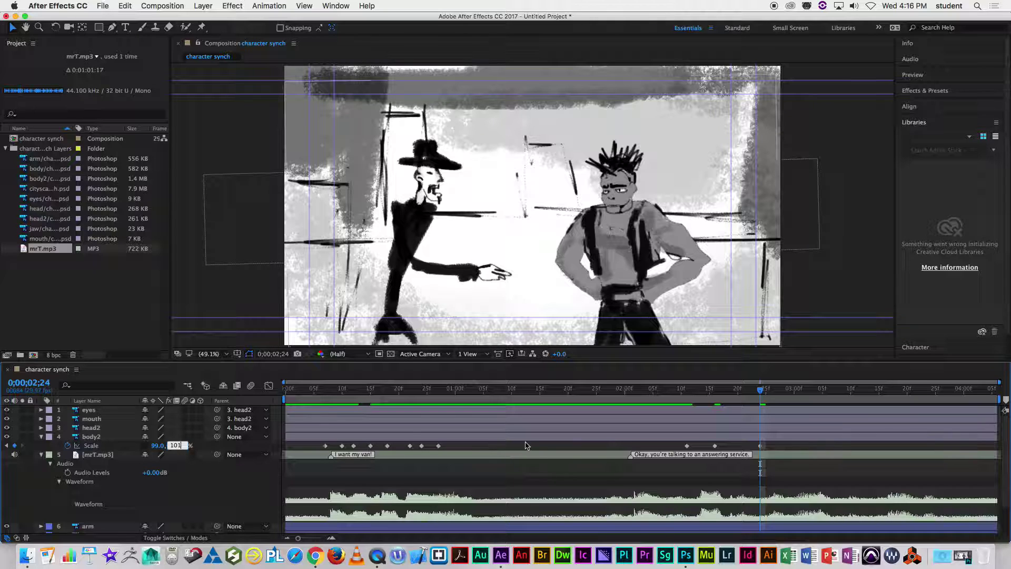
key(Return)
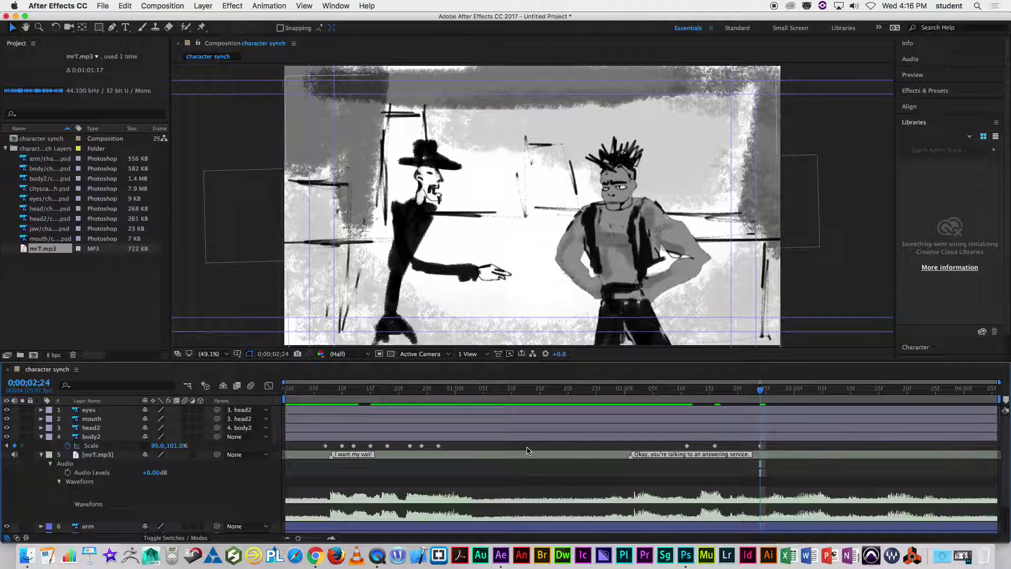
- Copy body2's last three scale keyframes, paste them at about 0;00;03;11, and preview the animation from the start
drag(760, 396, 857, 400)
drag(754, 452, 657, 456)
key(super+c)
key(super+v)
drag(855, 393, 248, 386)
key(space)
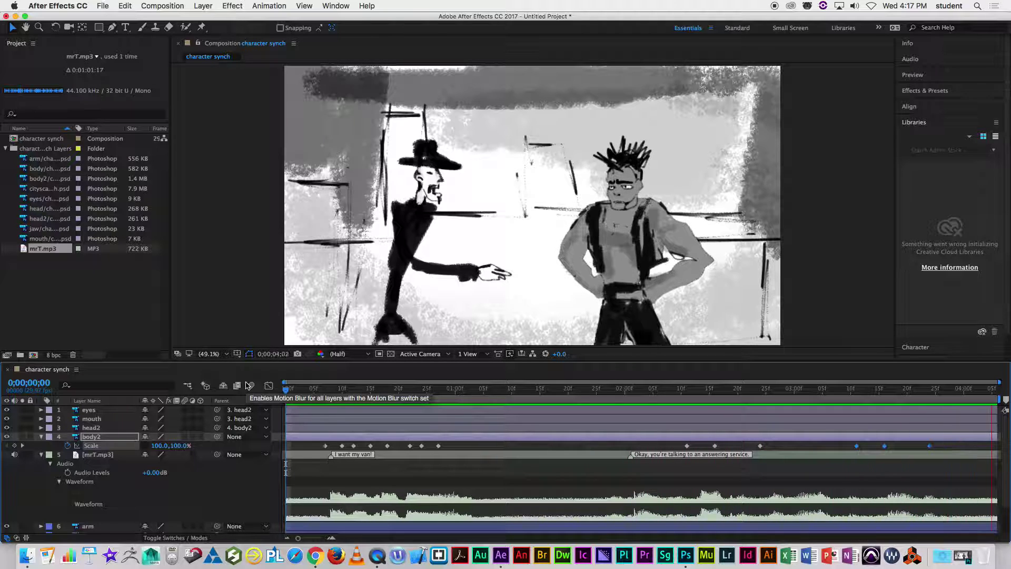
key(space)
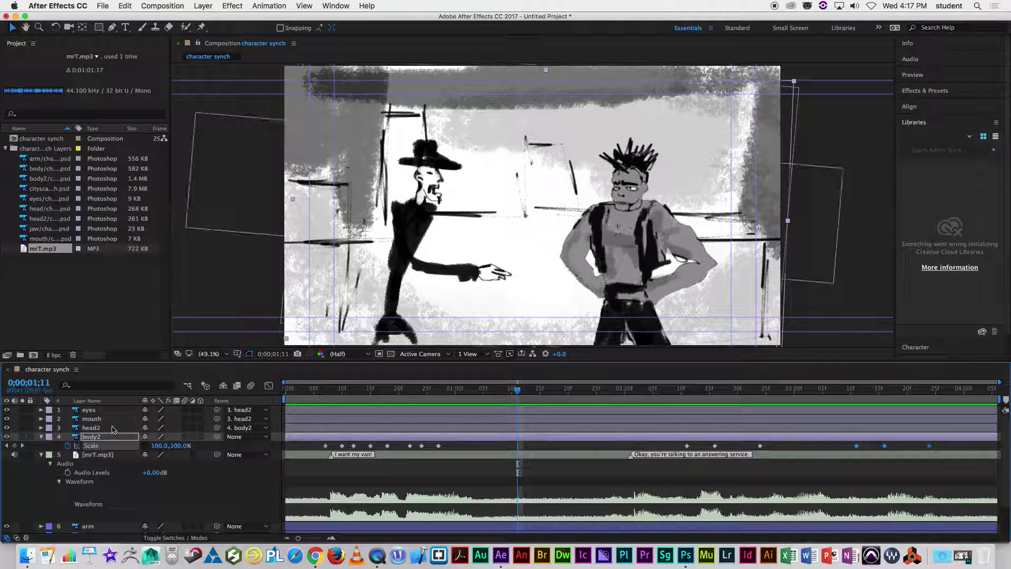
- Add four Puppet pins to head2, running upward from the chin through the forehead to the tip of the hair
click(41, 436)
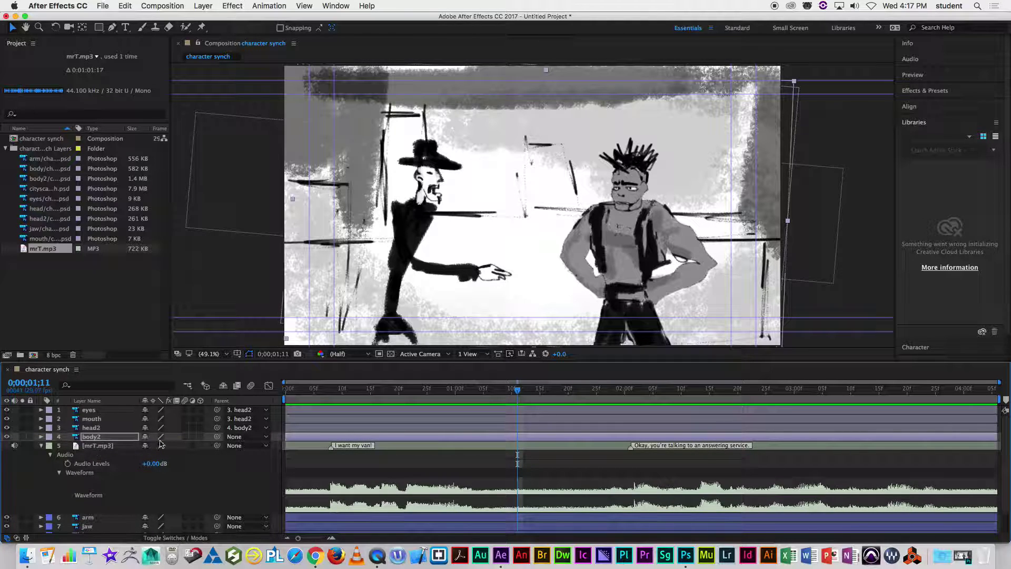
click(91, 428)
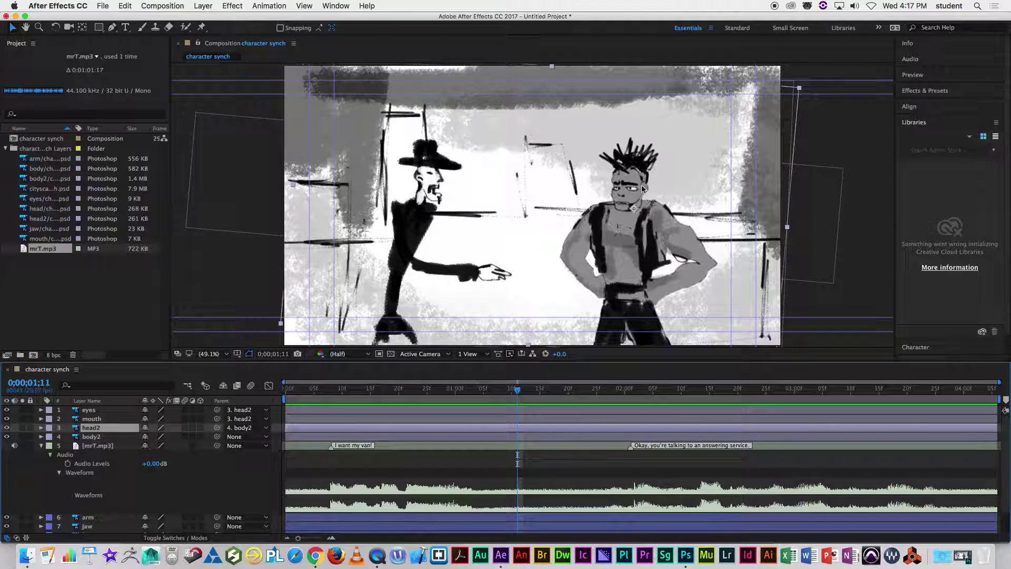
click(202, 28)
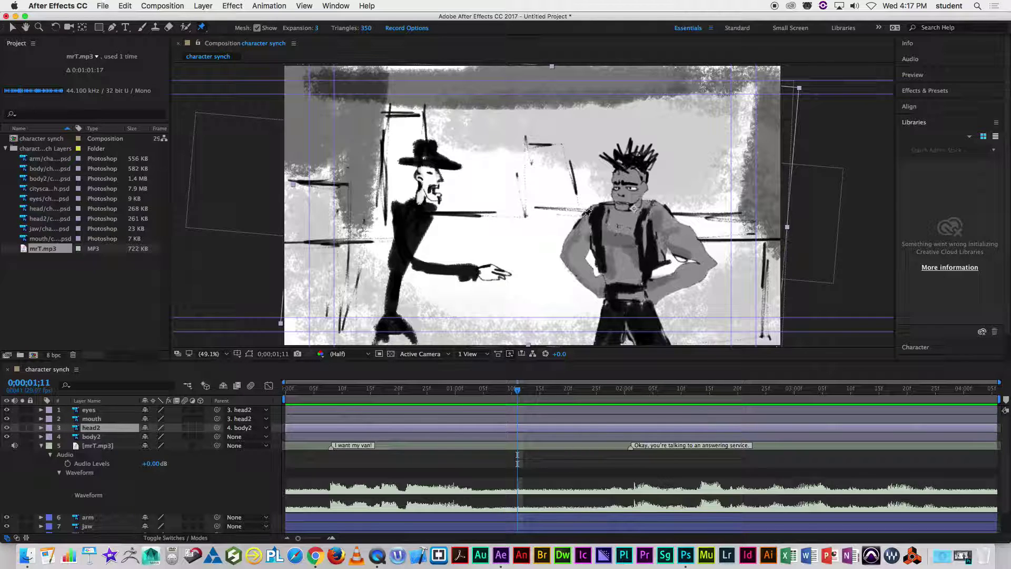
click(628, 206)
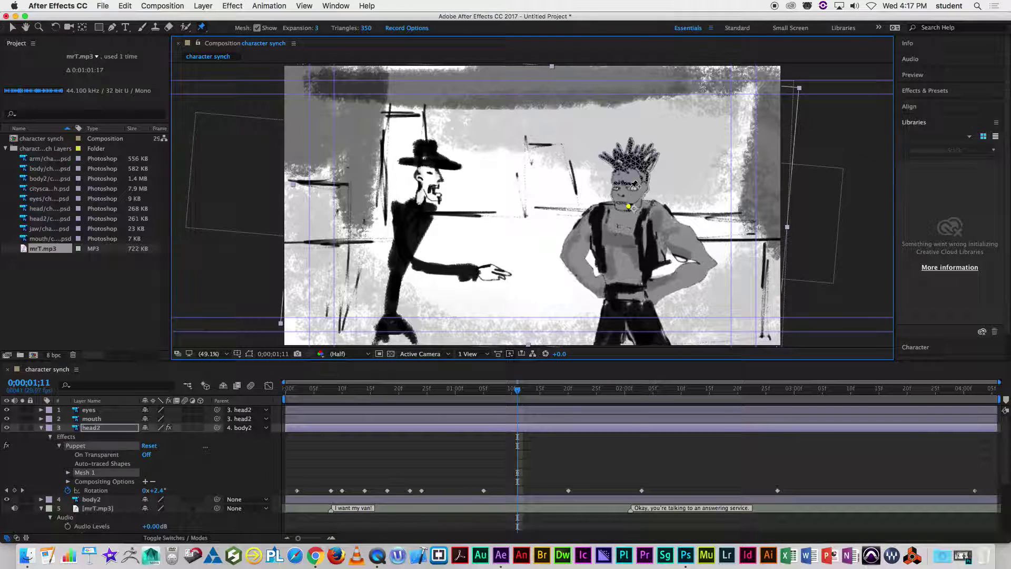
click(628, 181)
click(629, 167)
click(628, 147)
mouse_move(628, 147)
mouse_down()
mouse_move(620, 145)
mouse_move(629, 146)
mouse_up()
- Reveal the position keyframes of head2's four puppet pins and move them all to 0;00;00;02
click(68, 472)
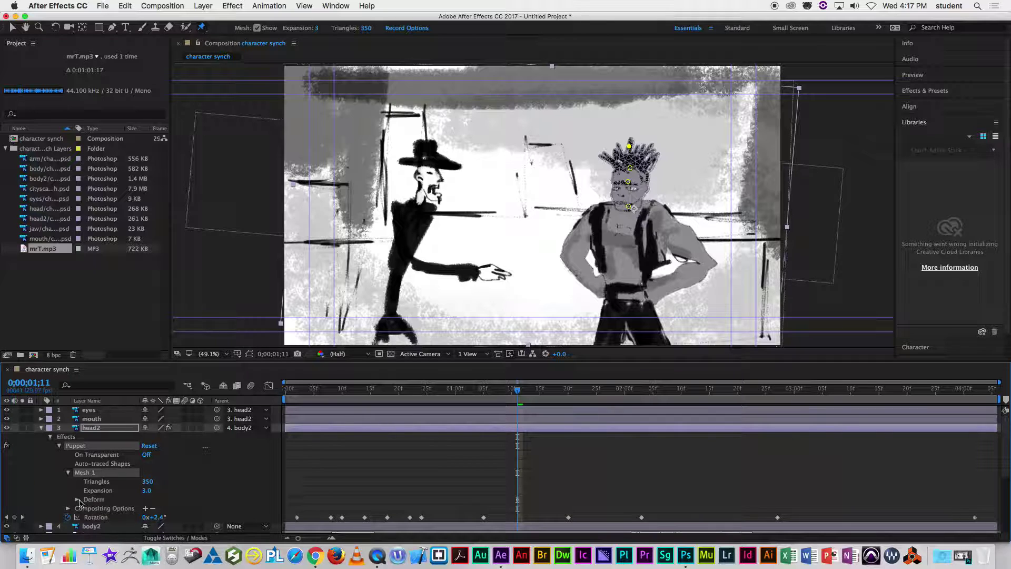
click(78, 499)
shift+click(103, 528)
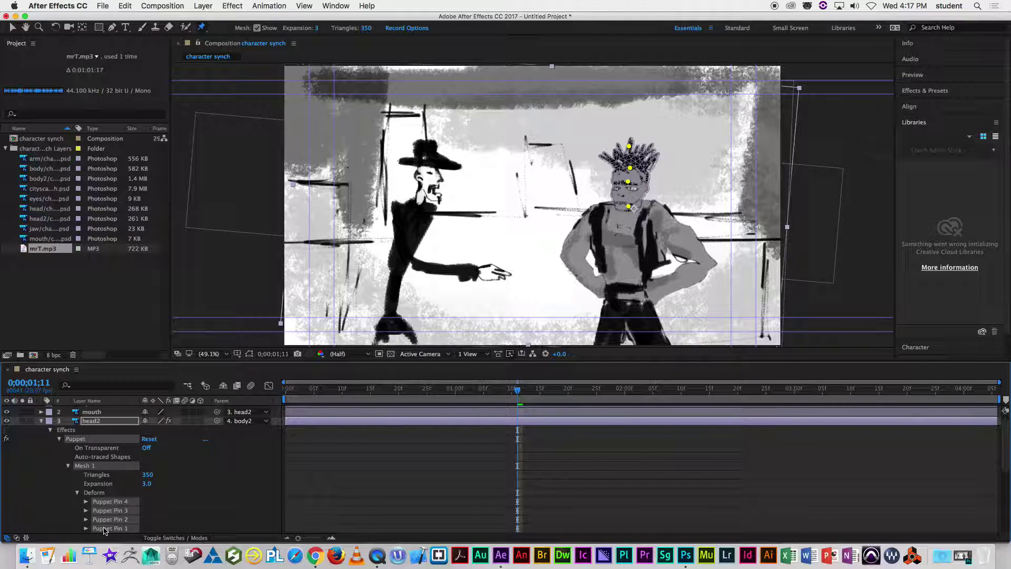
click(87, 504)
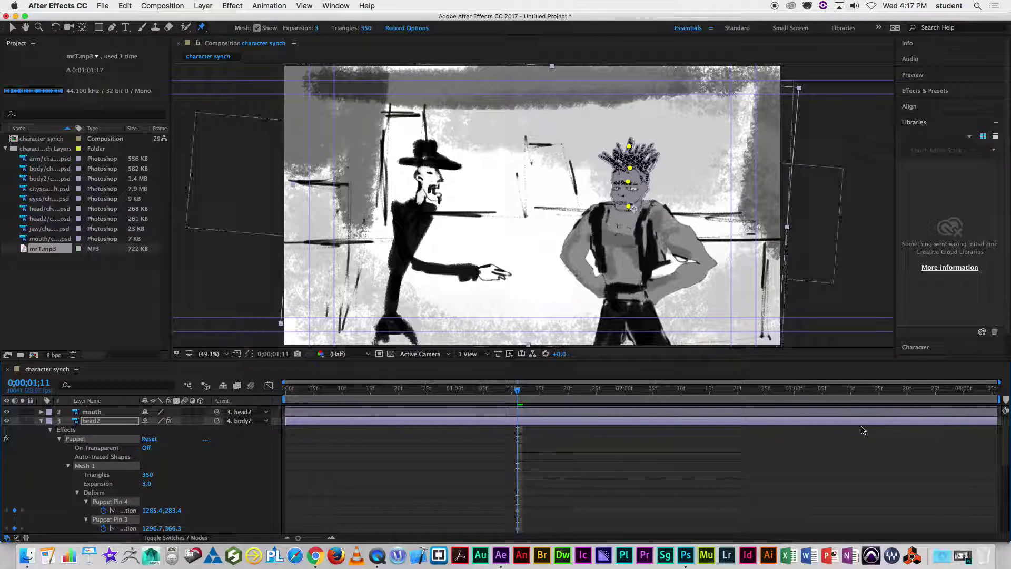
scroll(684, 464, down, 3)
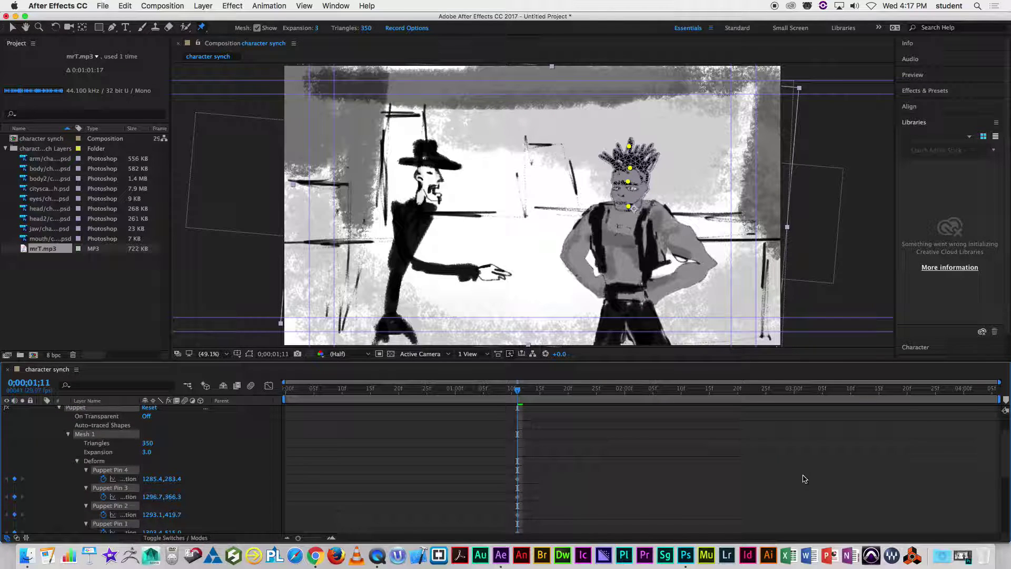
scroll(842, 473, down, 2)
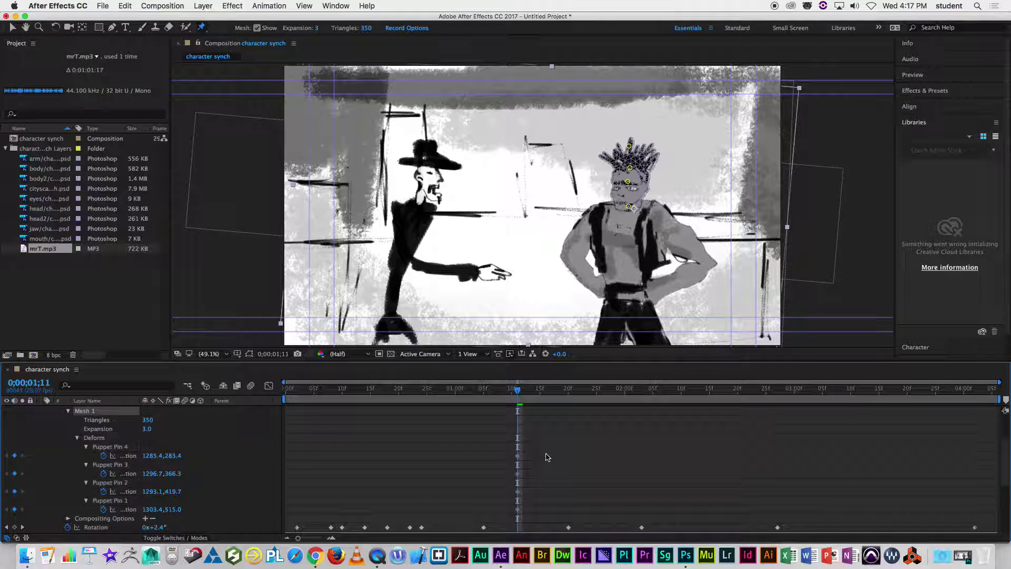
drag(547, 440, 508, 514)
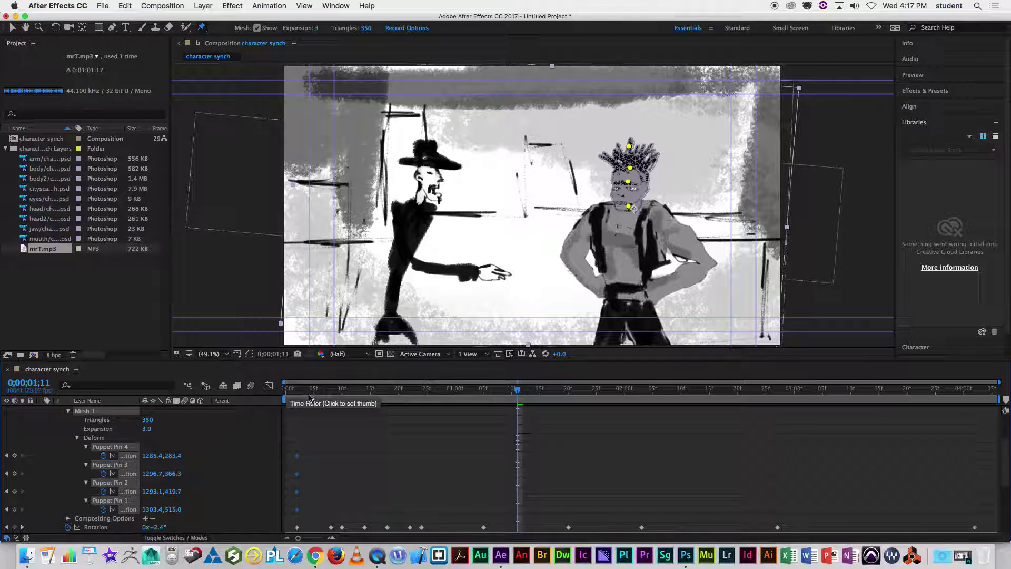
- Keyframe the hair-tip pin at about 1301.4, 286.1 at 0;00;00;08 and about 1271.2, 290.4 at 0;00;00;05
click(290, 392)
drag(292, 395, 333, 397)
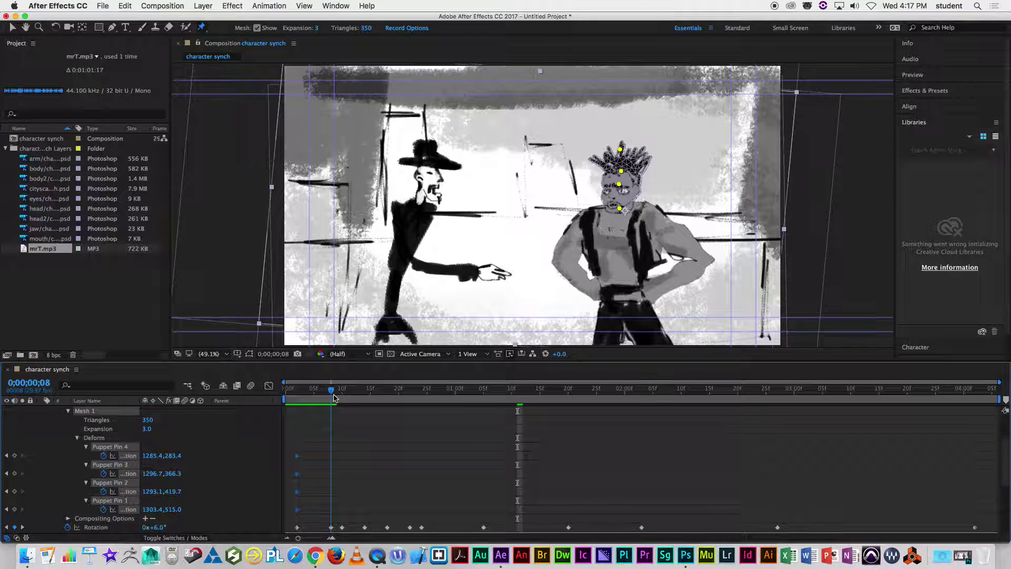
click(510, 417)
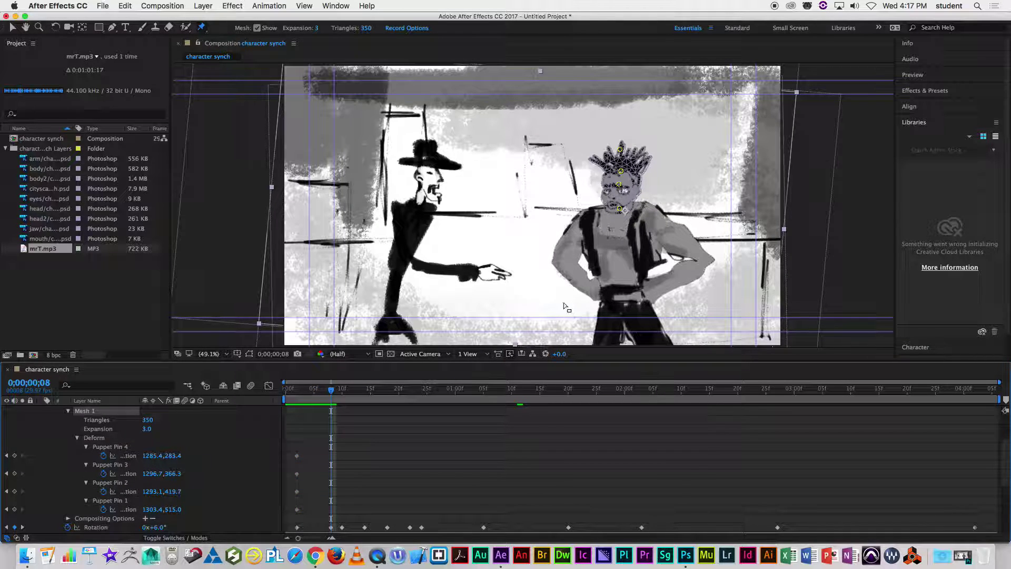
drag(621, 150, 625, 152)
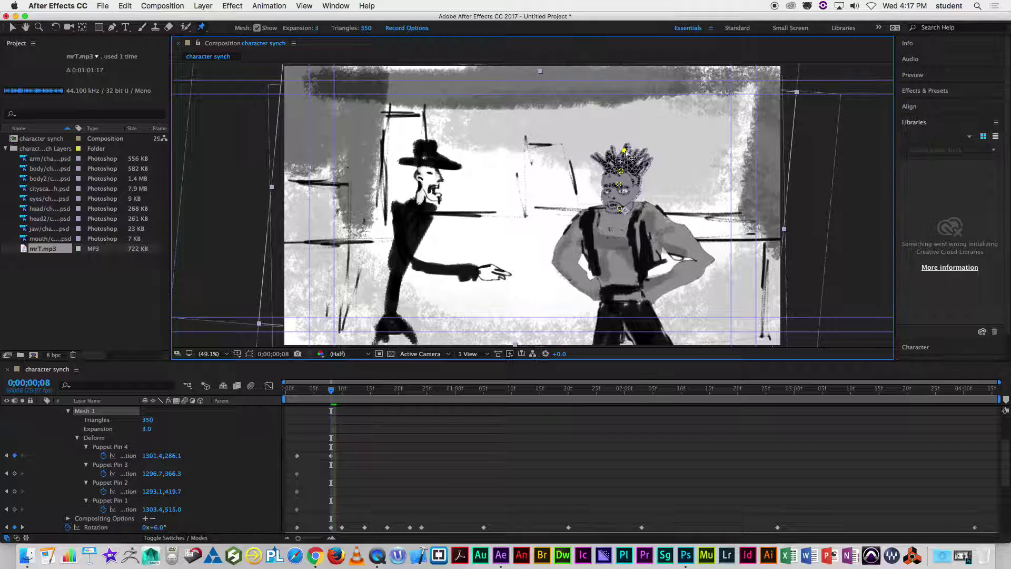
drag(345, 386, 315, 395)
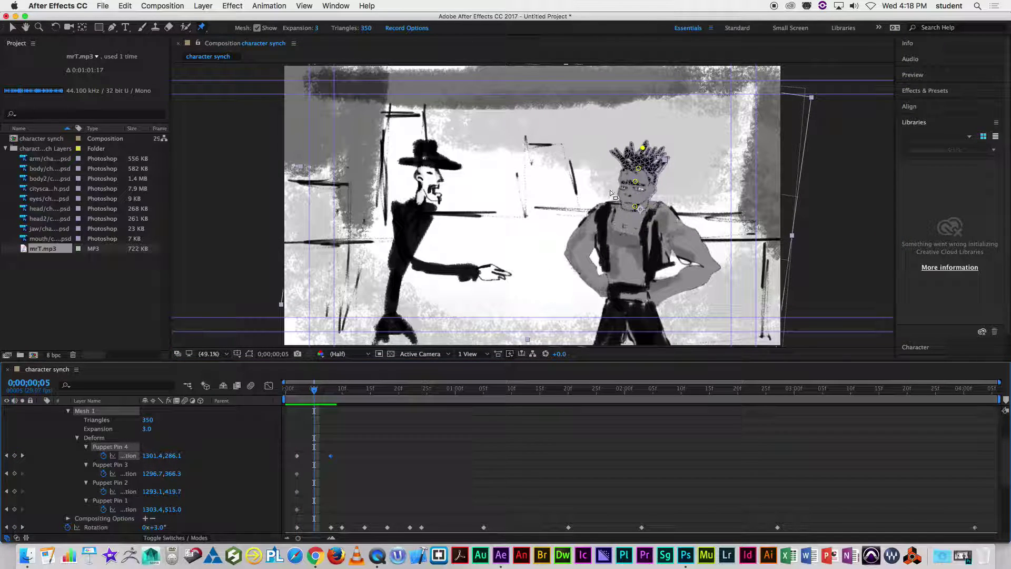
drag(644, 149, 640, 150)
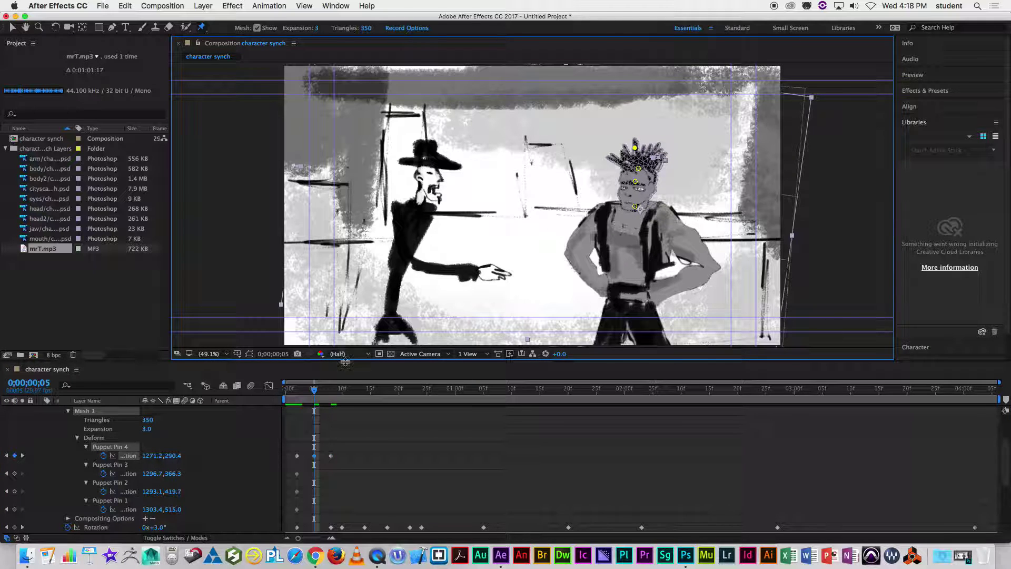
- Keyframe the hair-tip pin at about 1262.6, 310.0 at 0;00;00;11 and about 1326.7, 227.3 at 0;00;00;14
drag(315, 390, 349, 394)
drag(640, 136, 625, 141)
drag(351, 391, 366, 392)
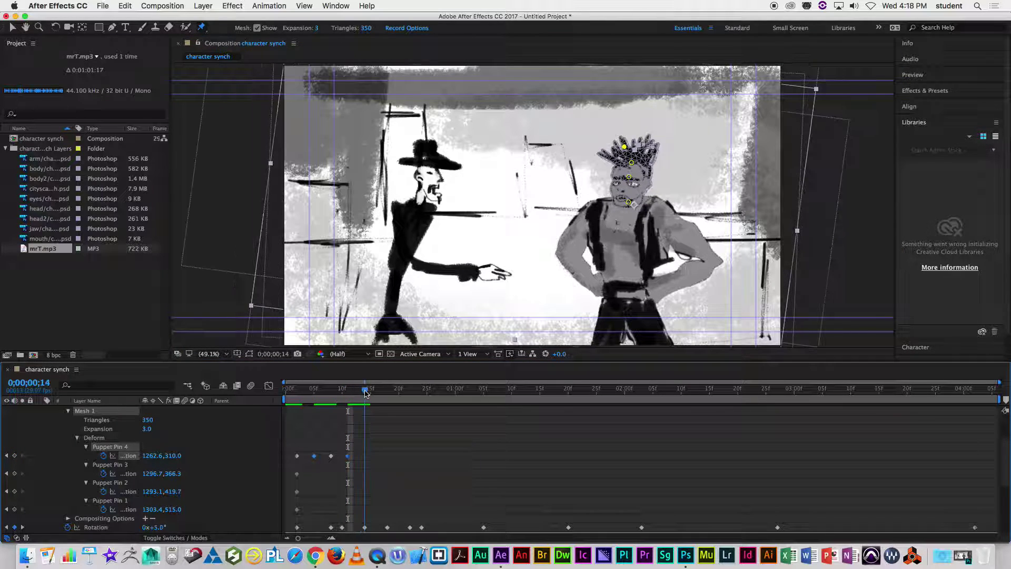
drag(624, 146, 645, 126)
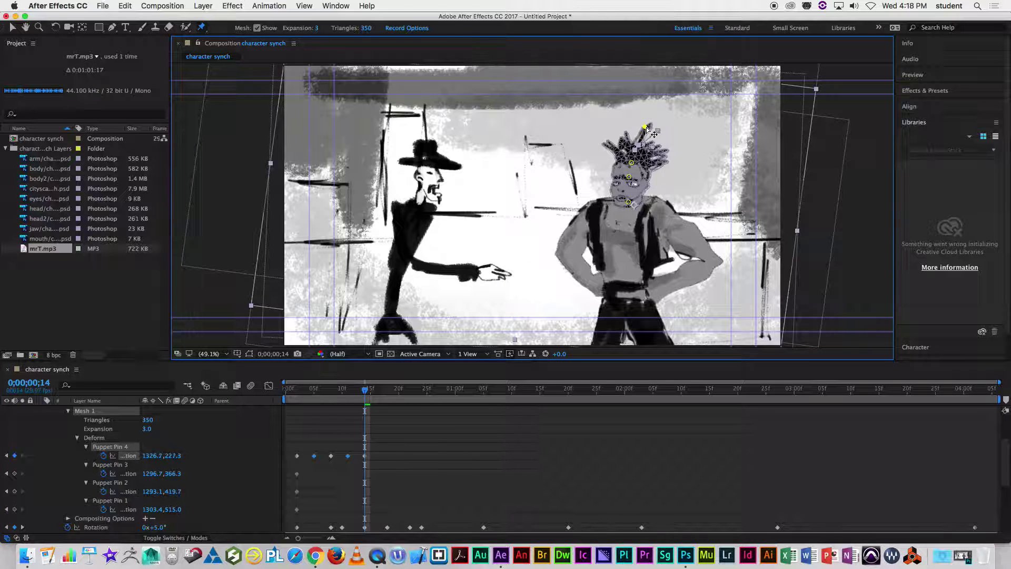
- Keyframe the hair-tip pin swung down and left at 0;00;00;17, and at about 1281.9, 270.9 at 0;00;00;20
drag(370, 393, 383, 392)
drag(622, 139, 605, 159)
drag(380, 393, 399, 393)
drag(632, 135, 640, 126)
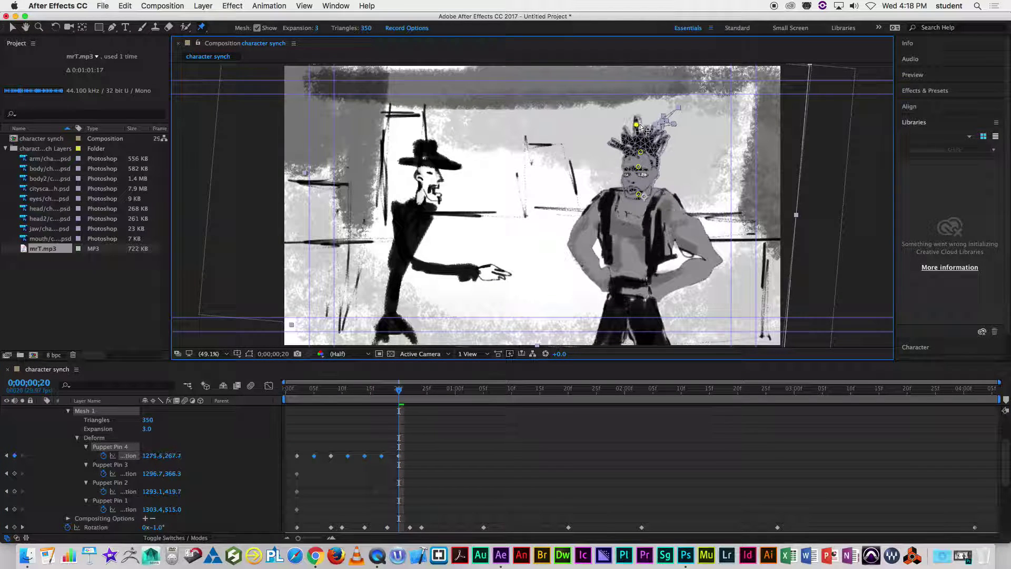
- Keyframe the hair-tip pin at about 1315.5, 245.9 at 0;00;00;24 and about 1267.7, 271.4 at 0;00;00;28
drag(400, 388, 424, 391)
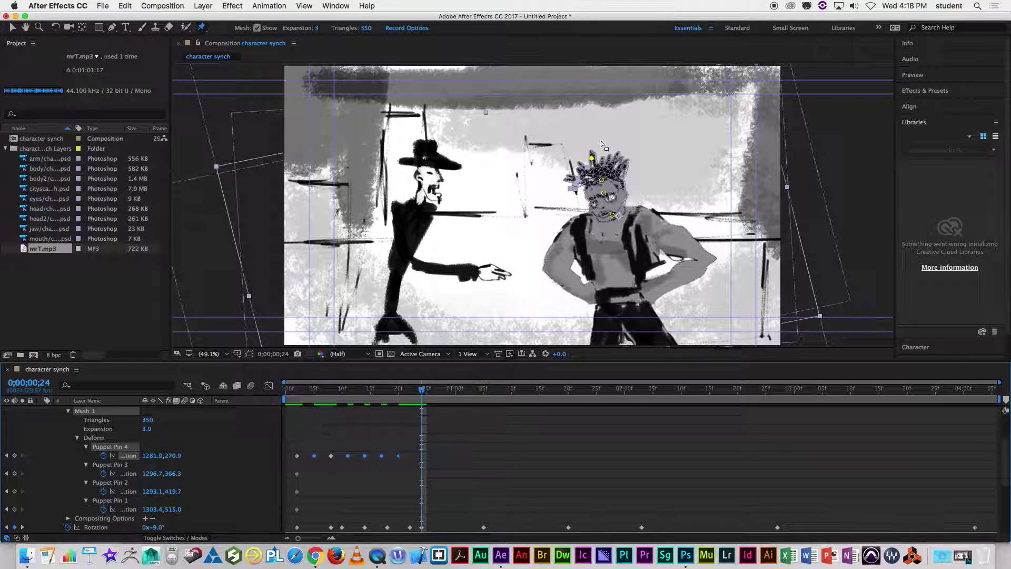
drag(595, 151, 599, 154)
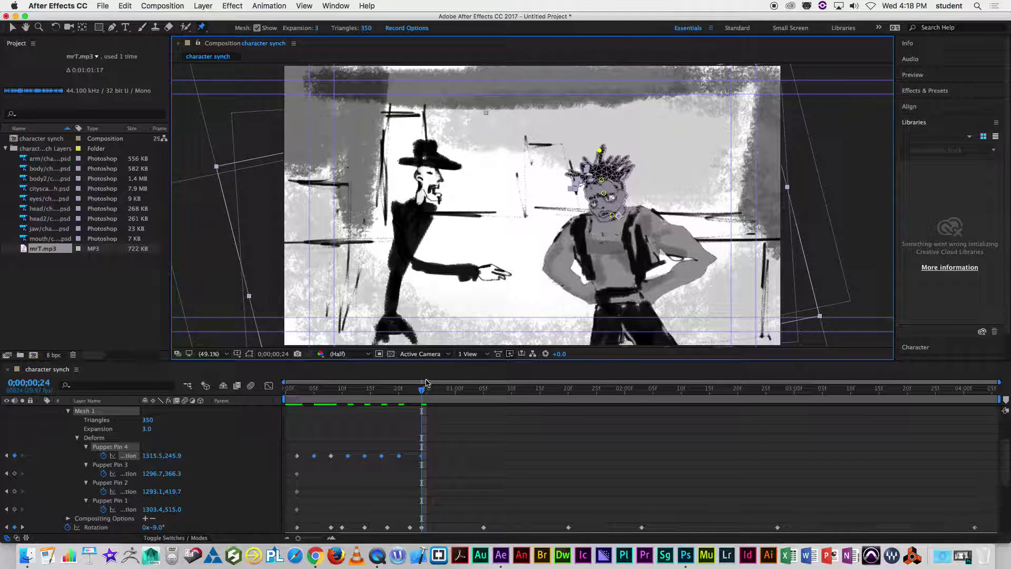
drag(427, 381, 445, 382)
drag(617, 139, 610, 146)
- Keyframe the hair-tip pin at about 1302.0, 266.8 at 0;00;01;06 and review the hair motion from the start
drag(446, 397, 489, 392)
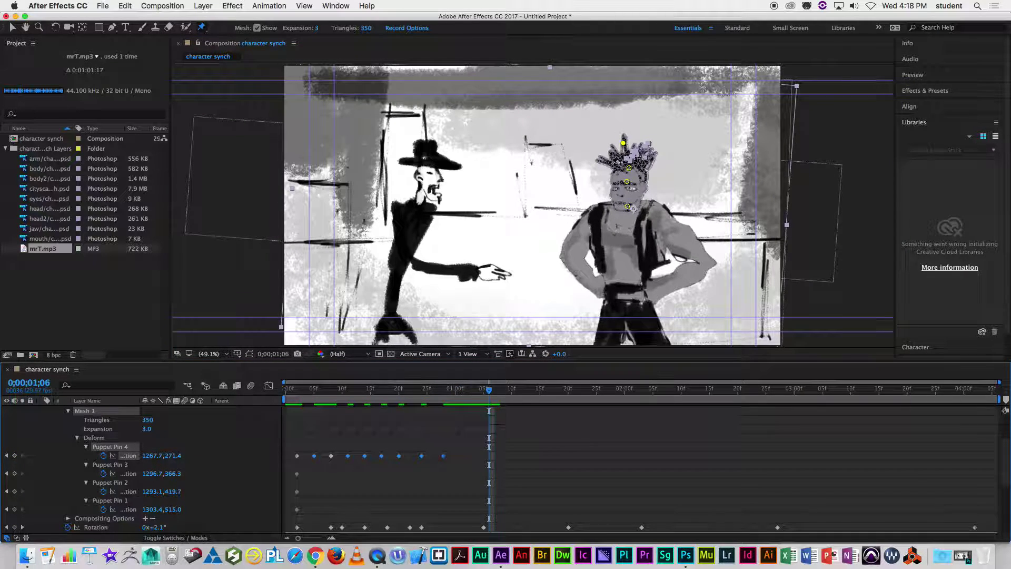
drag(624, 143, 633, 144)
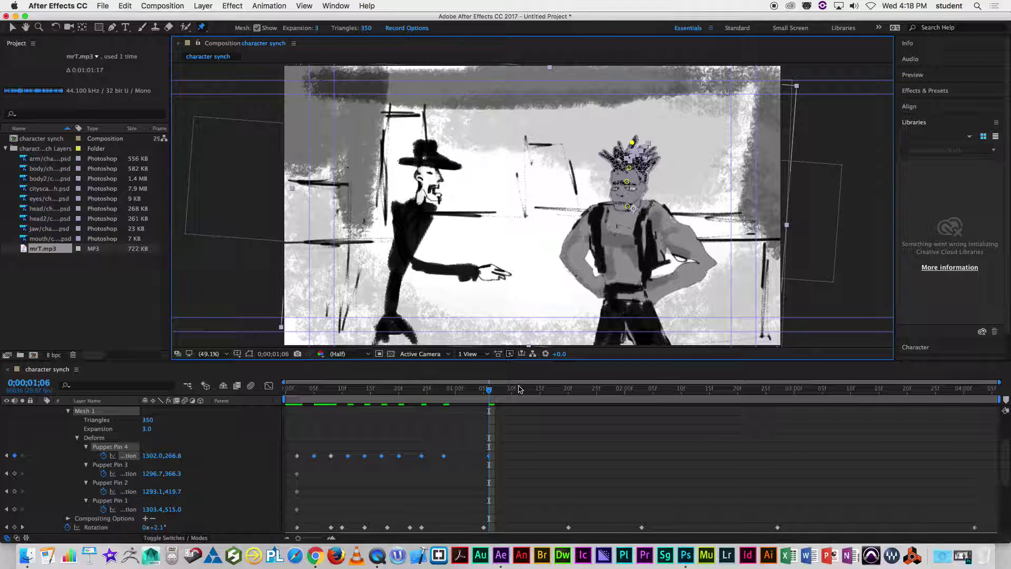
drag(489, 393, 280, 402)
key(space)
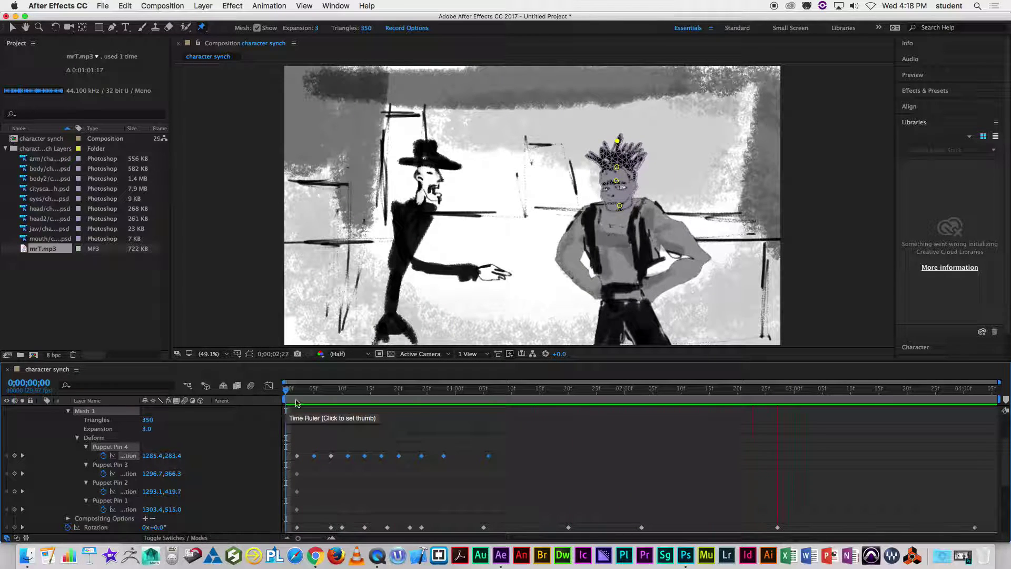
click(297, 393)
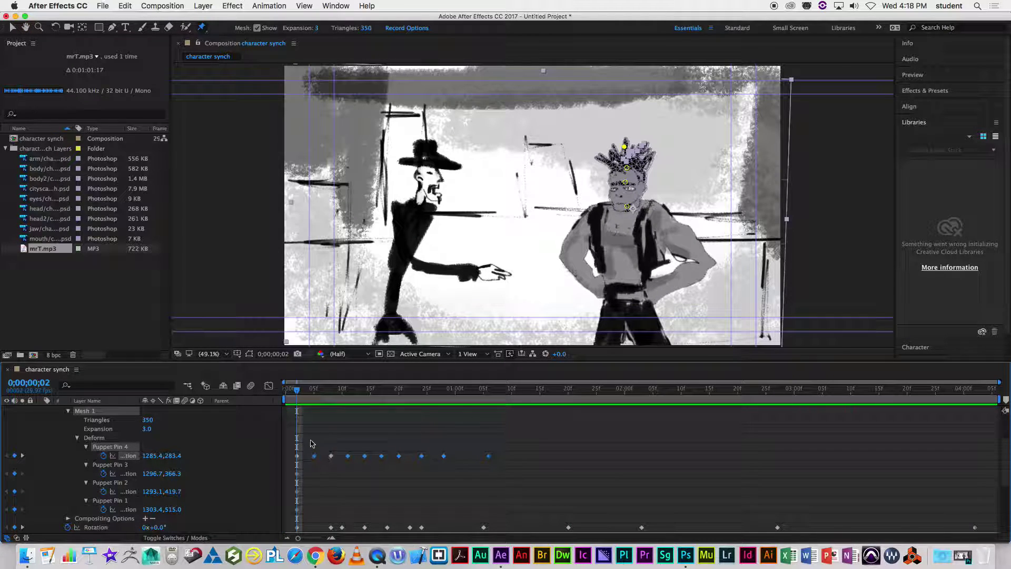
drag(297, 399, 653, 402)
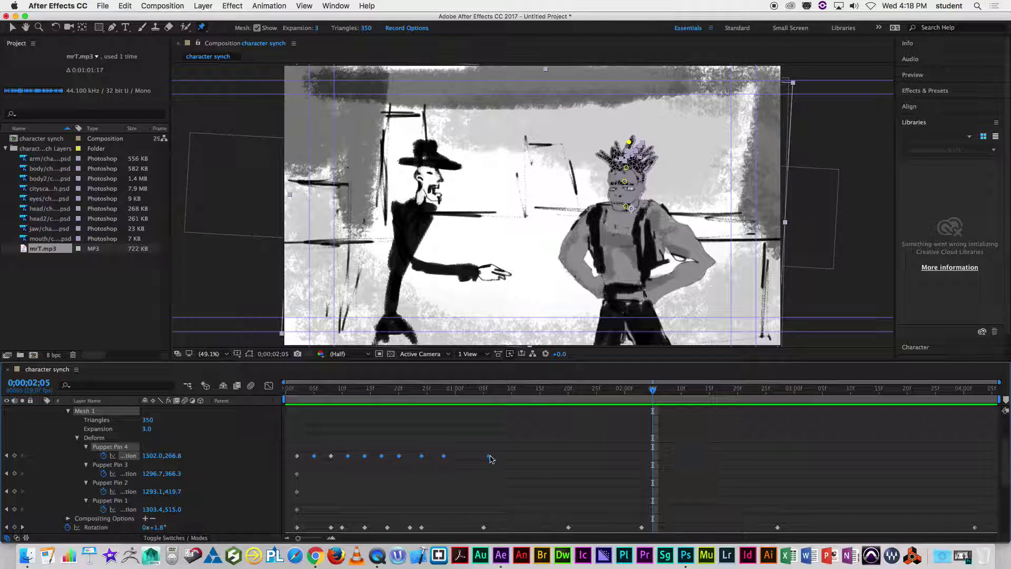
- Collapse the properties of head2 and mrT.mp3 and move the current time to 0;00;00;23
scroll(247, 427, up, 4)
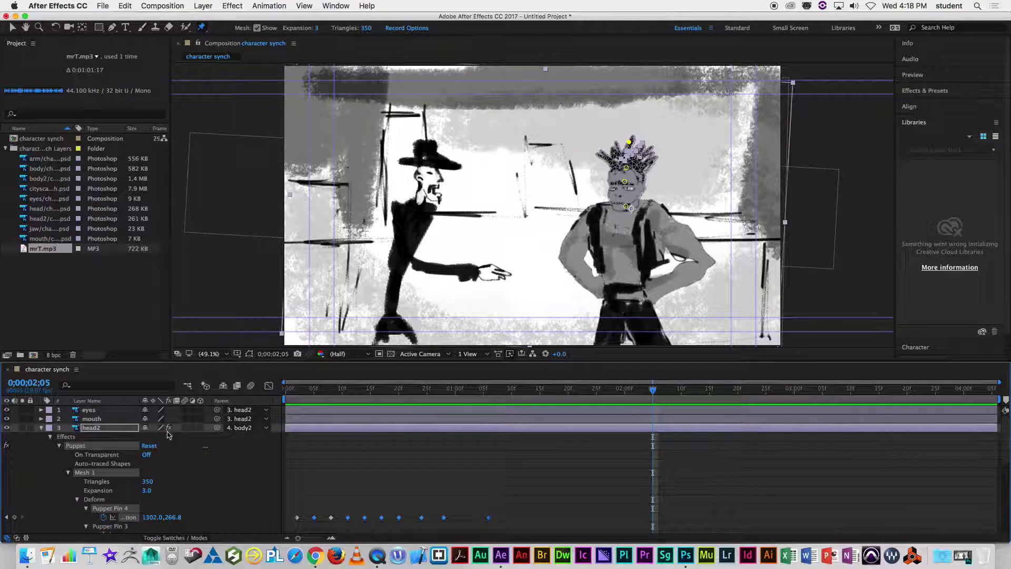
key(l)
key(l)
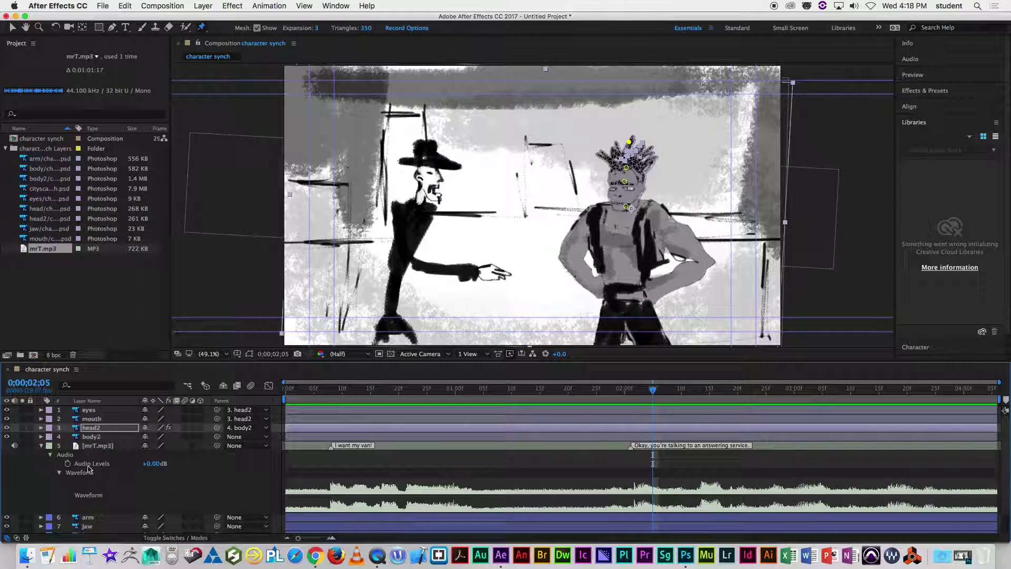
click(41, 446)
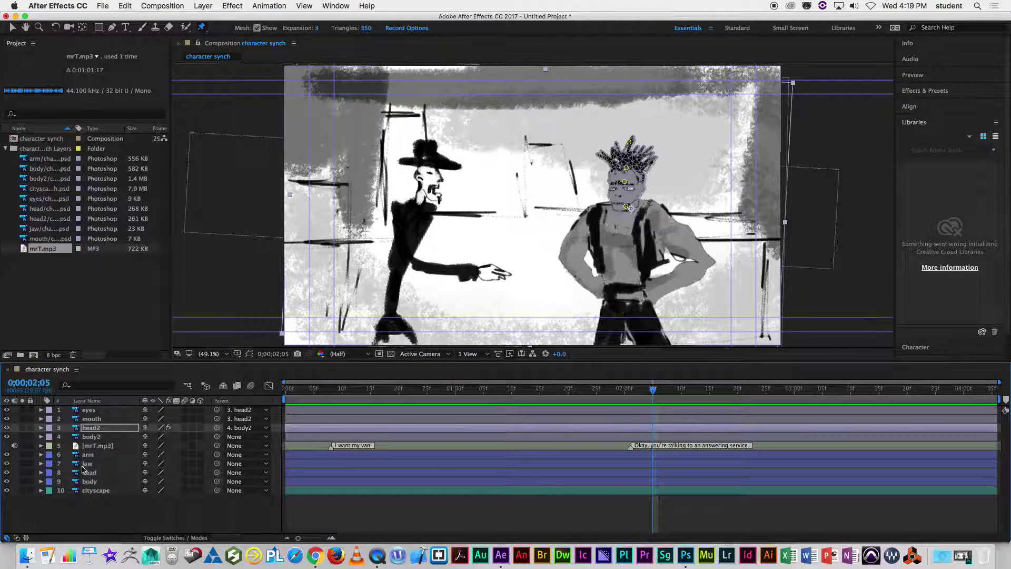
click(358, 403)
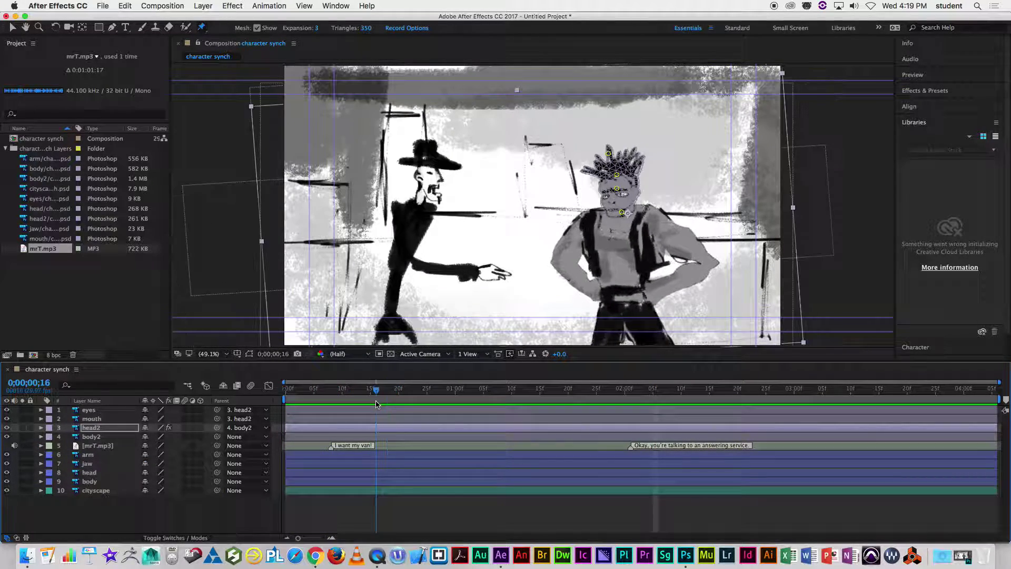
drag(357, 403, 415, 364)
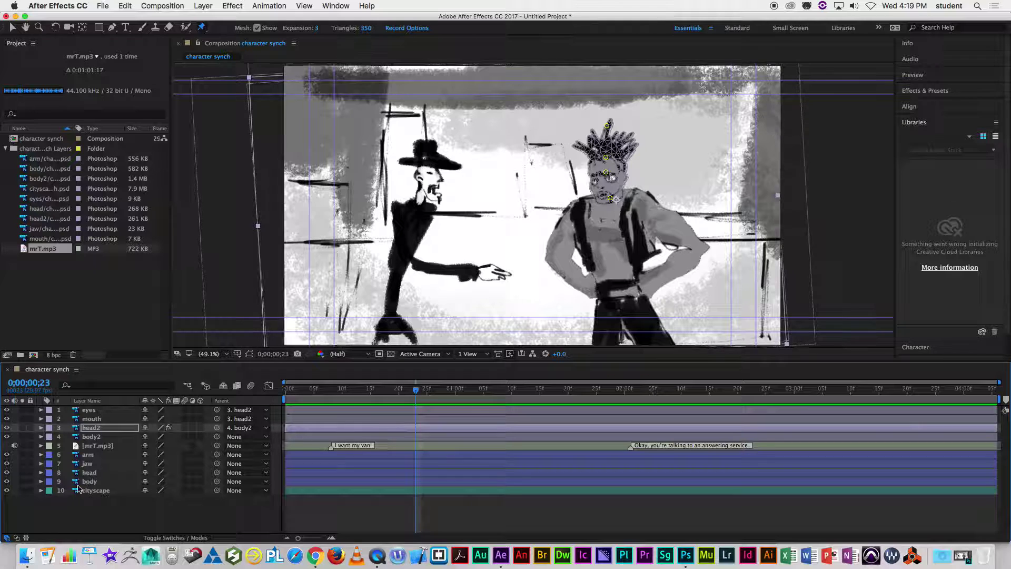
- Move the anchor point of the arm layer to the left figure's shoulder and the jaw layer's anchor to the jaw hinge
click(93, 455)
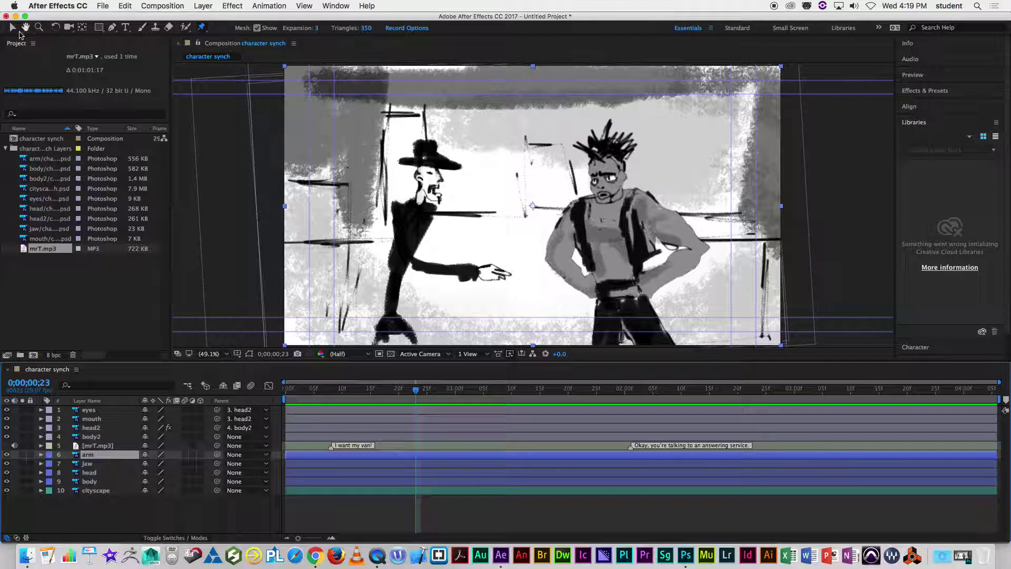
click(80, 28)
drag(533, 206, 396, 213)
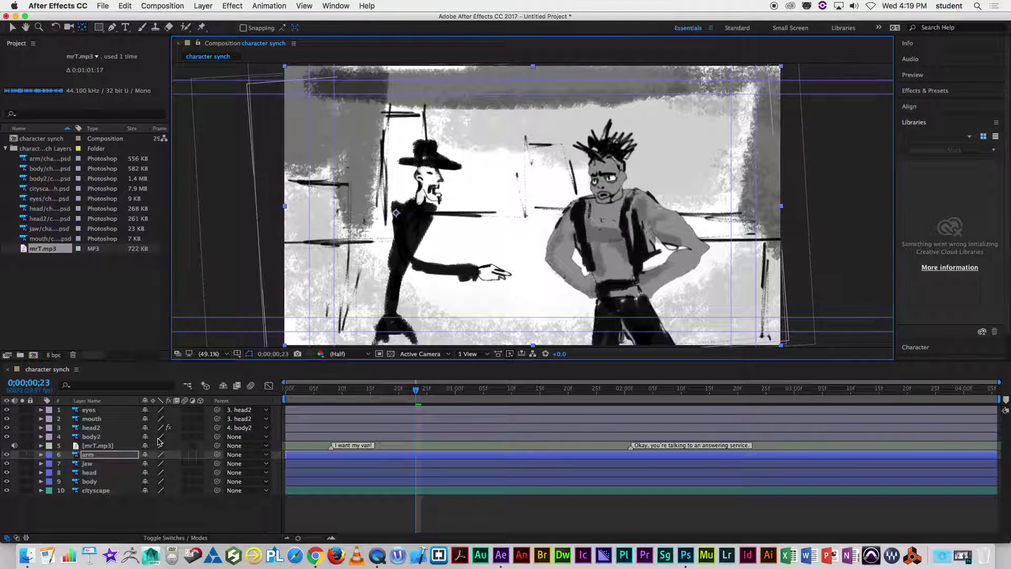
click(88, 464)
drag(531, 207, 429, 195)
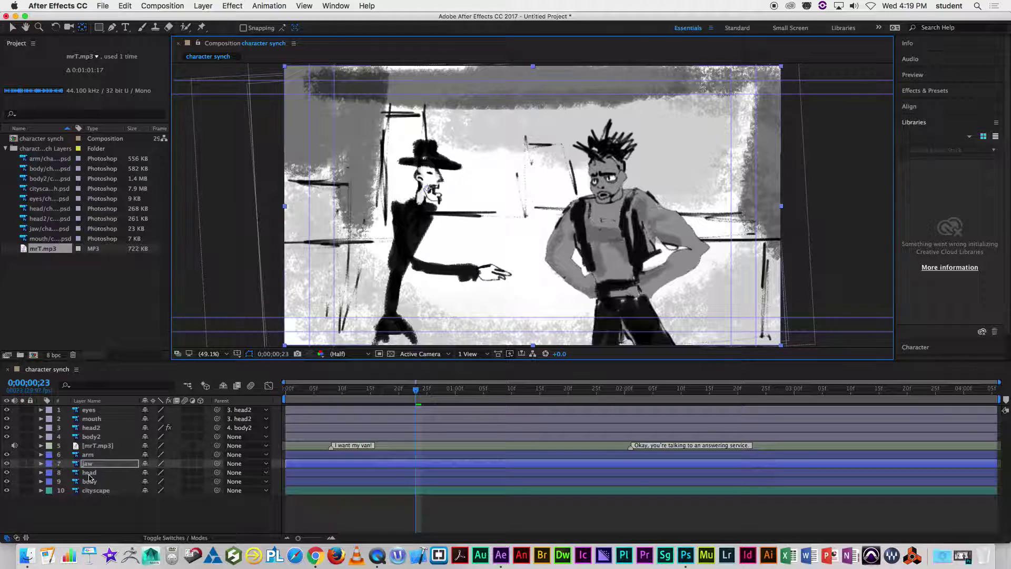
- Move the anchor point of the head layer to the left figure's neck and the body layer's anchor to the base of the figure
key(super+Down)
drag(530, 204, 414, 203)
key(super+Down)
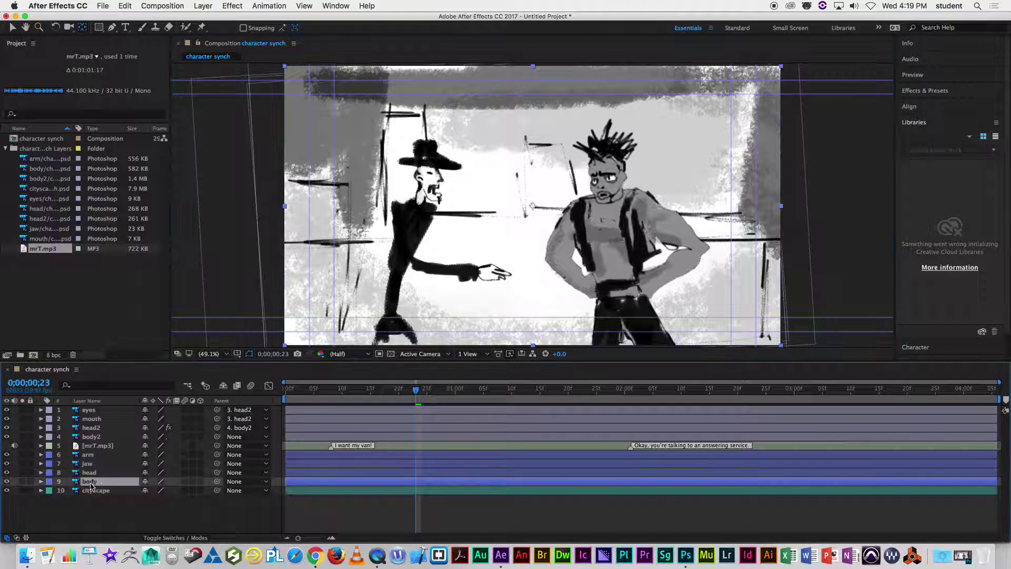
drag(533, 207, 390, 348)
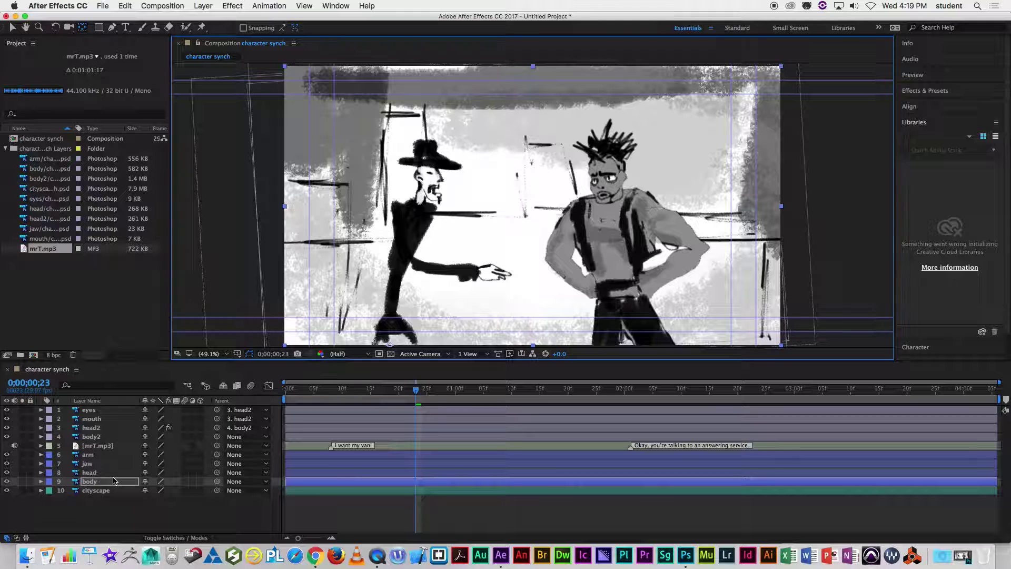
- Parent the arm layer to body and the jaw layer to head
click(98, 455)
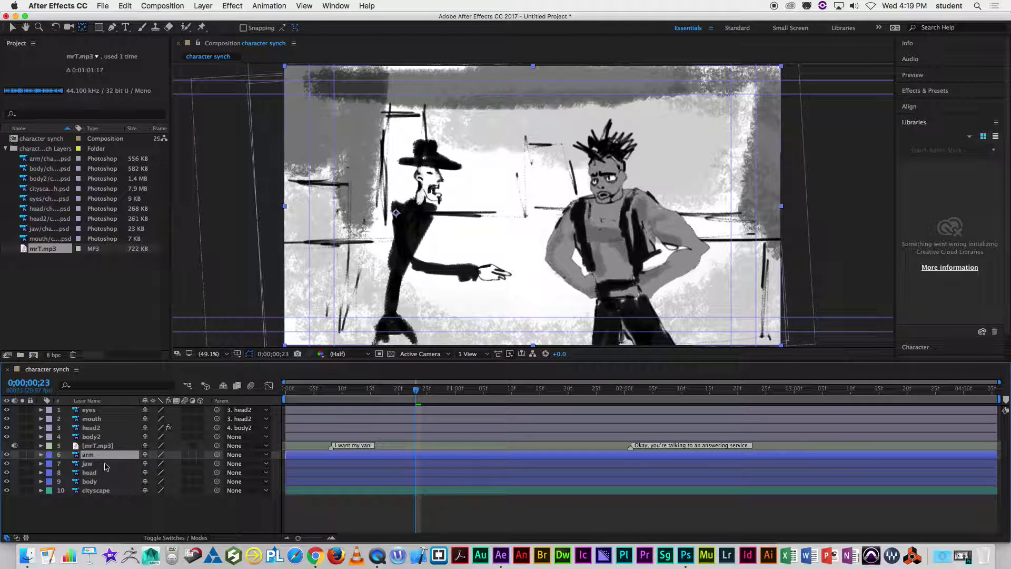
click(261, 455)
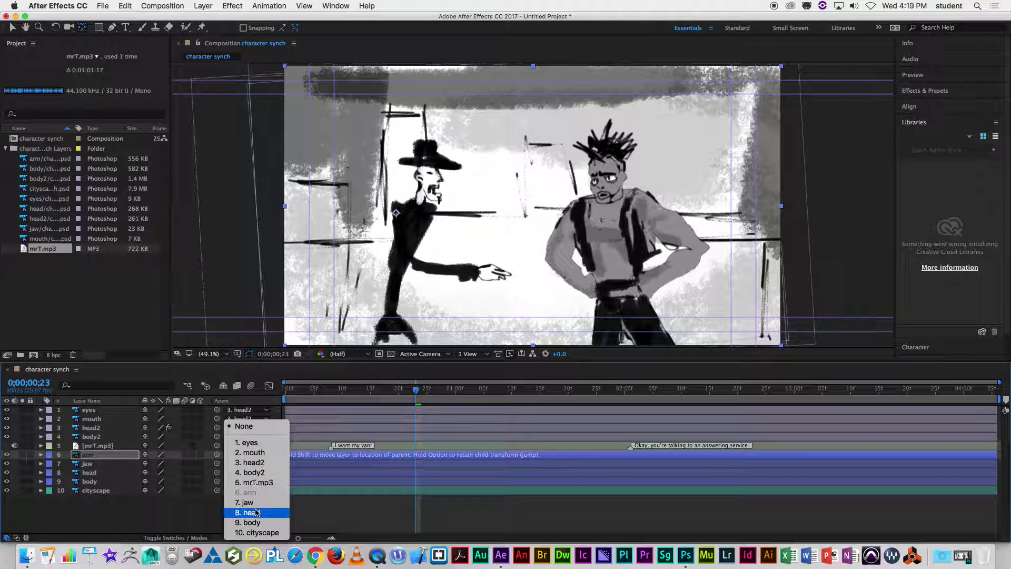
click(248, 522)
click(121, 463)
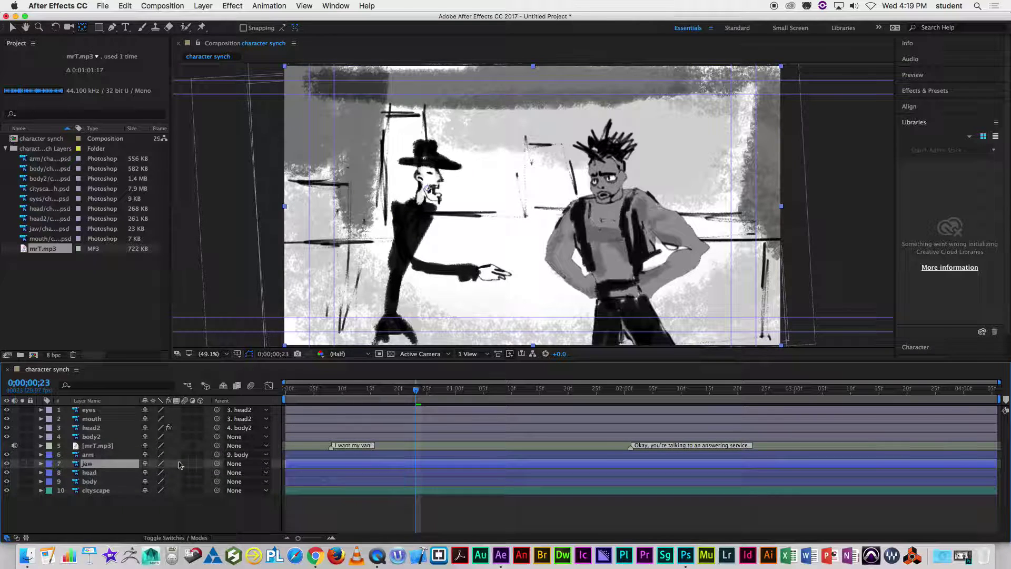
click(267, 463)
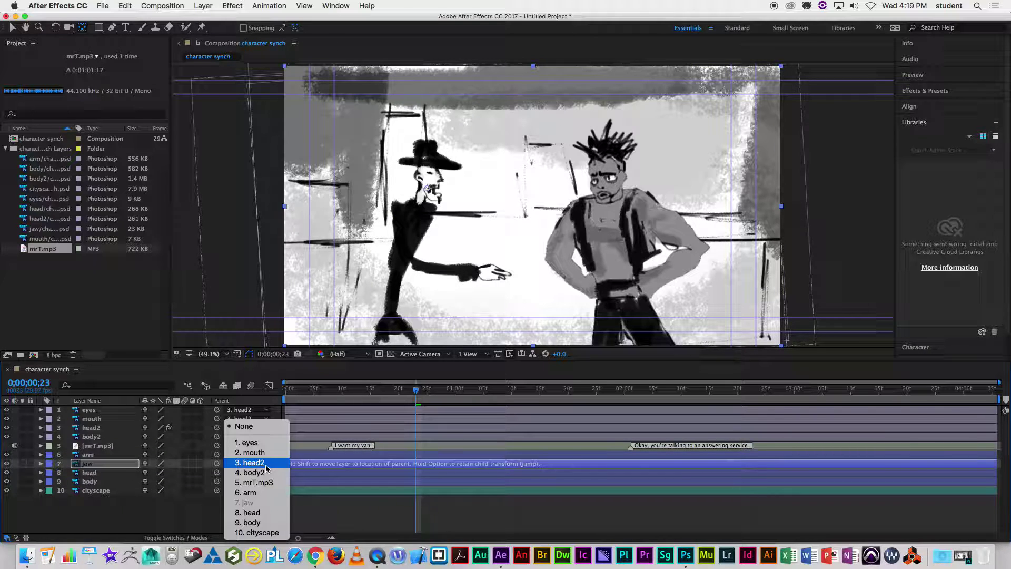
click(266, 510)
- Parent the head layer to body and clear the layer selection
click(105, 473)
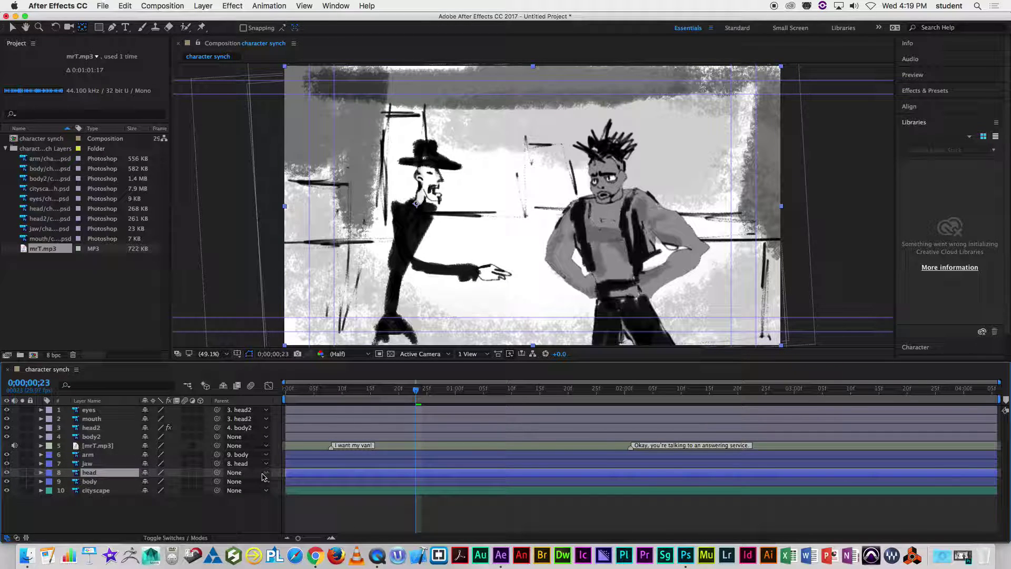
click(263, 473)
click(258, 523)
click(99, 482)
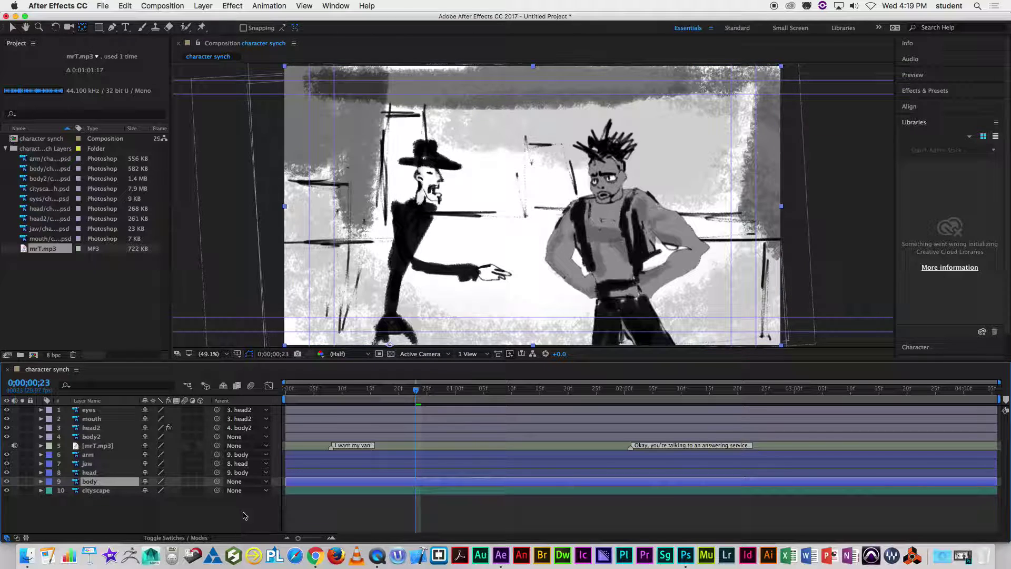
click(149, 512)
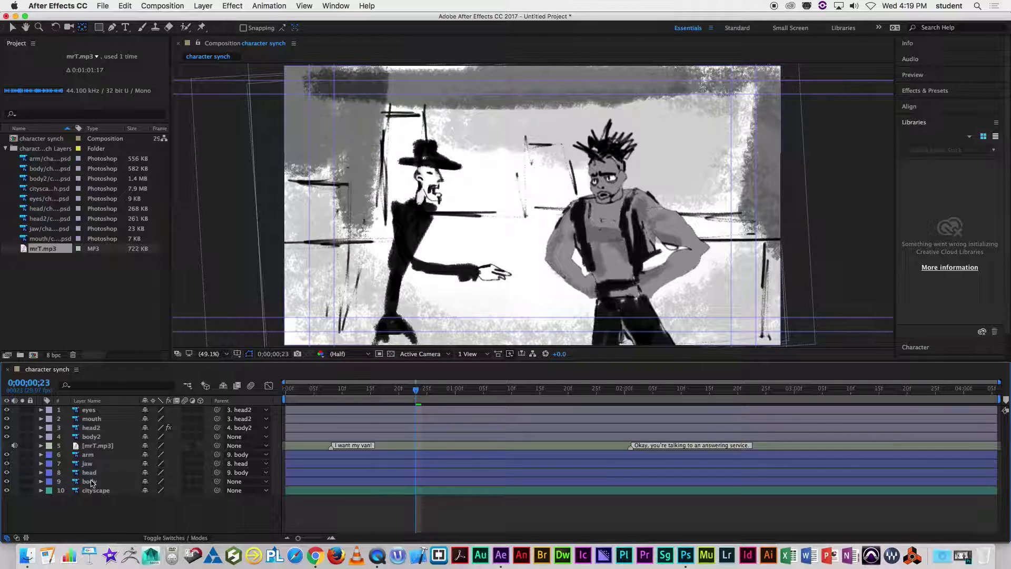
- Shift the body layer with its parented parts slightly down and to the left in the composition
click(91, 483)
key(v)
drag(419, 238, 415, 253)
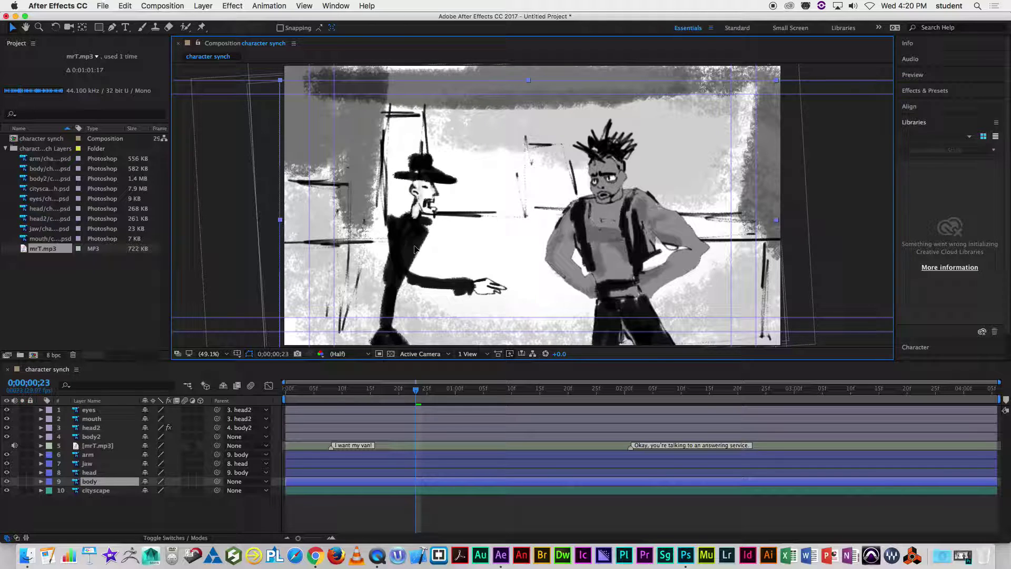
click(389, 318)
- Start keyframing the body layer's Rotation with 0° at 0;00;00;00
key(space)
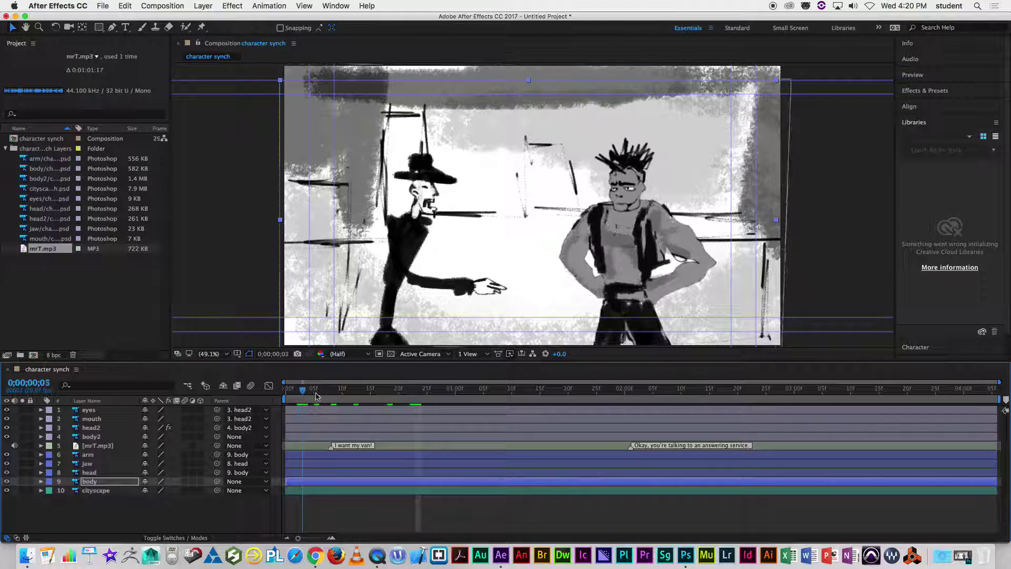
drag(309, 403, 274, 412)
click(90, 508)
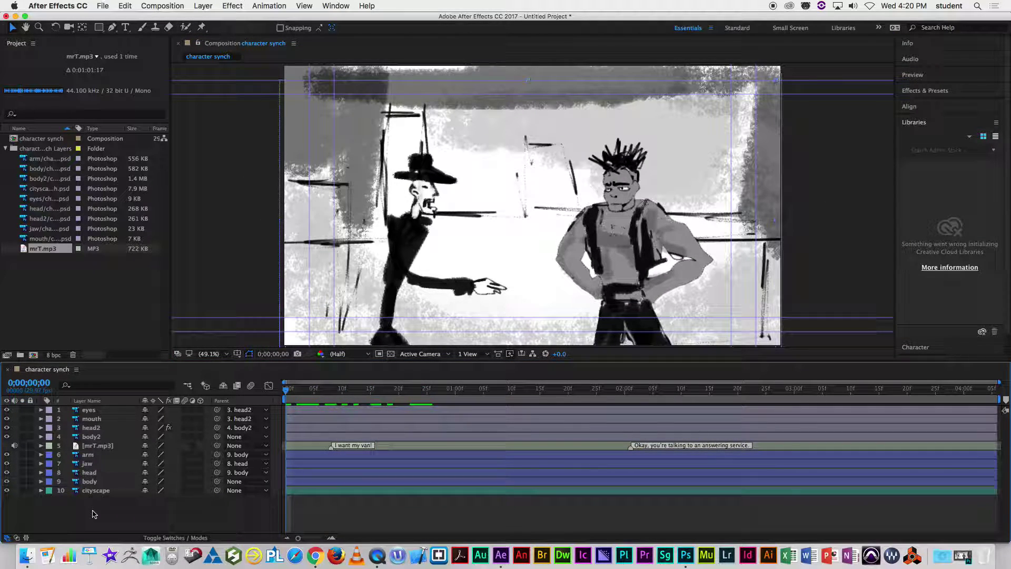
click(88, 482)
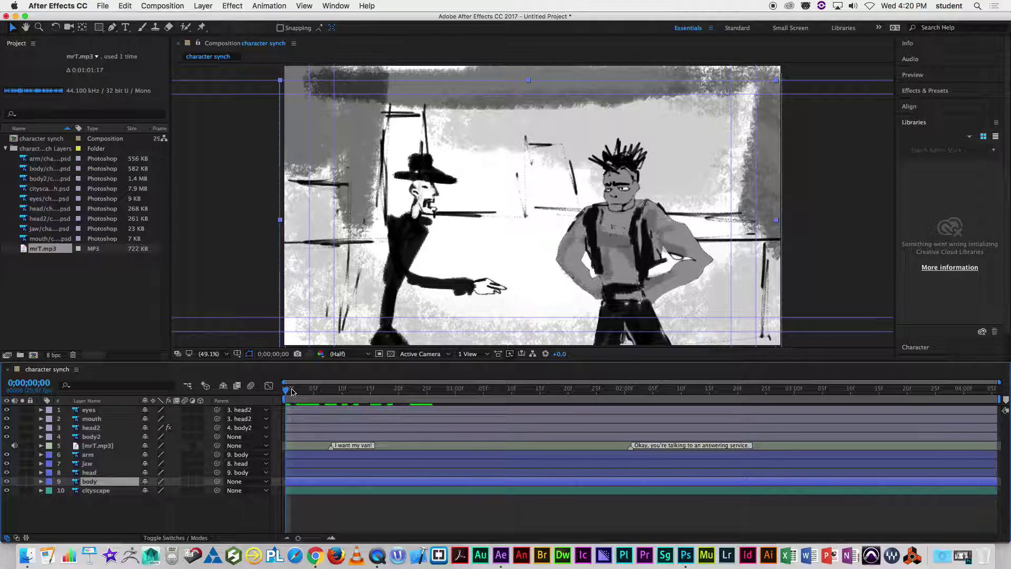
key(r)
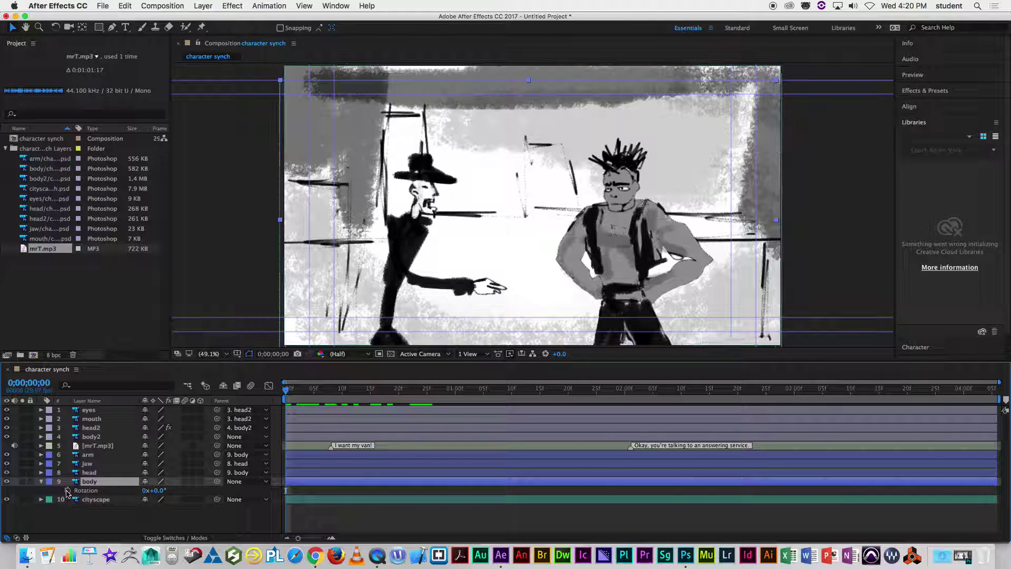
- Keyframe the body layer's rotation at -9° at 0;00;00;17 and -3° at 0;00;01;13
key(space)
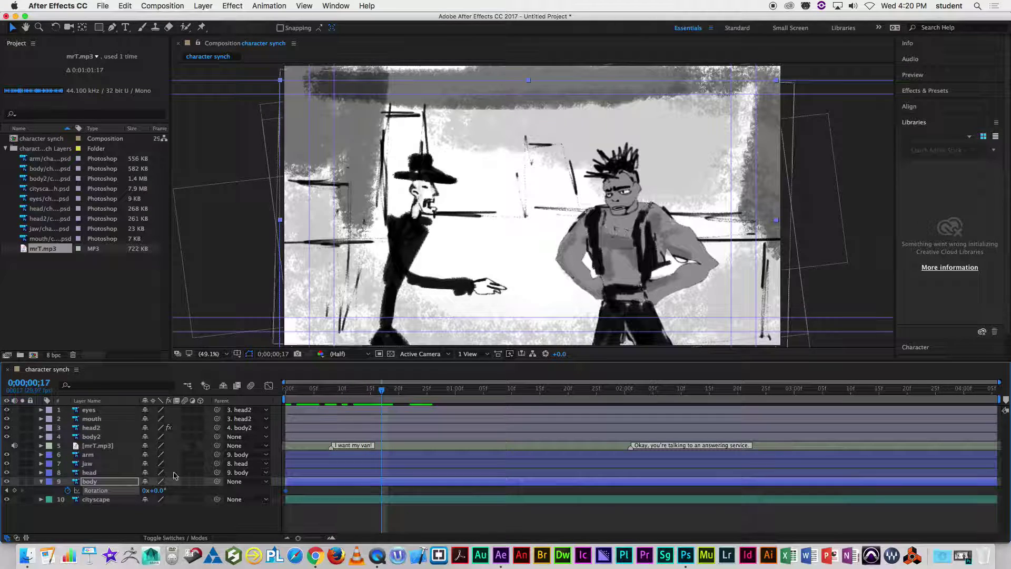
drag(157, 490, 149, 489)
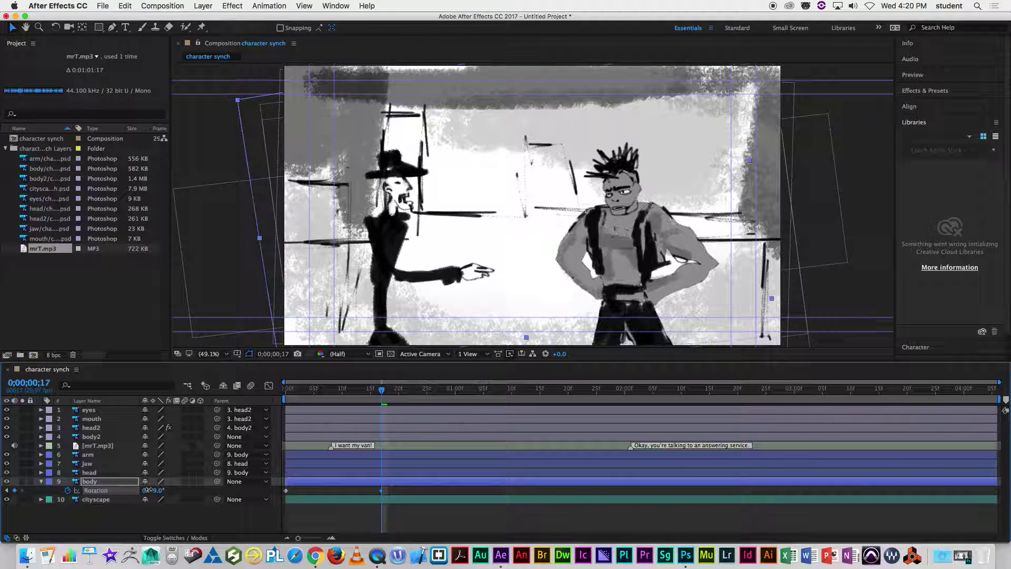
key(space)
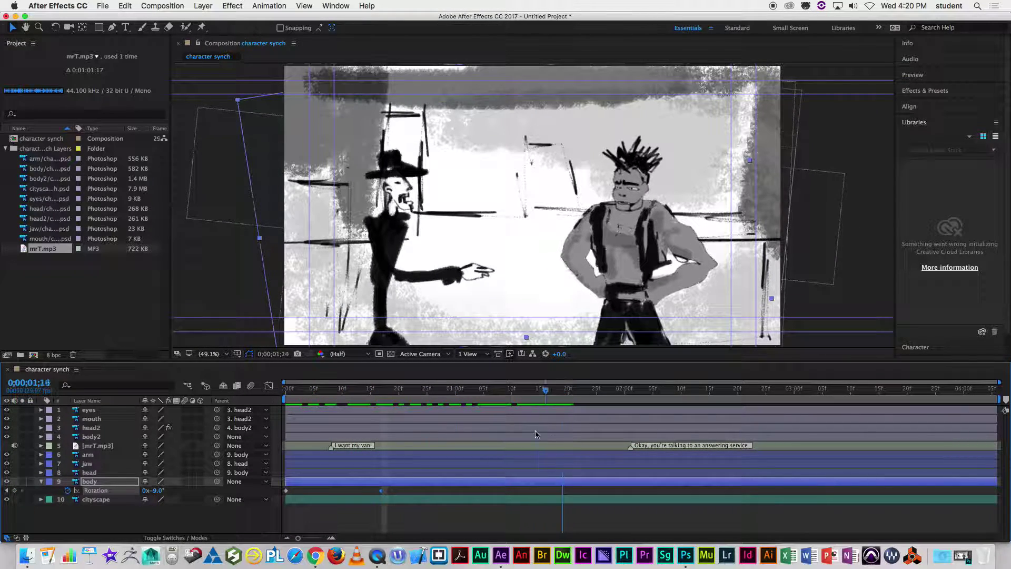
key(space)
drag(154, 490, 160, 490)
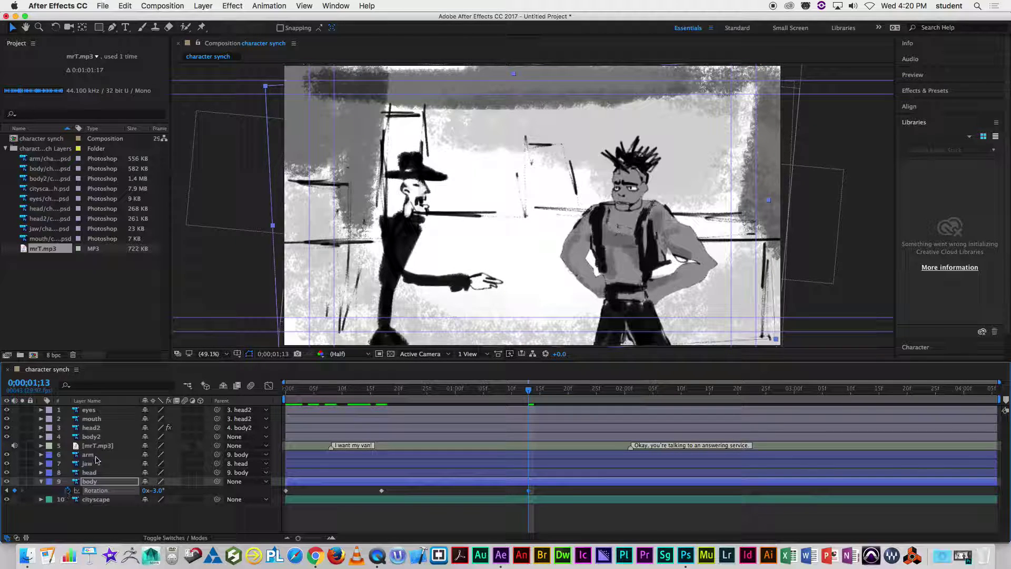
- Move the mrT.mp3 audio layer directly below body in the layer stack and reveal its waveform
drag(97, 447, 100, 493)
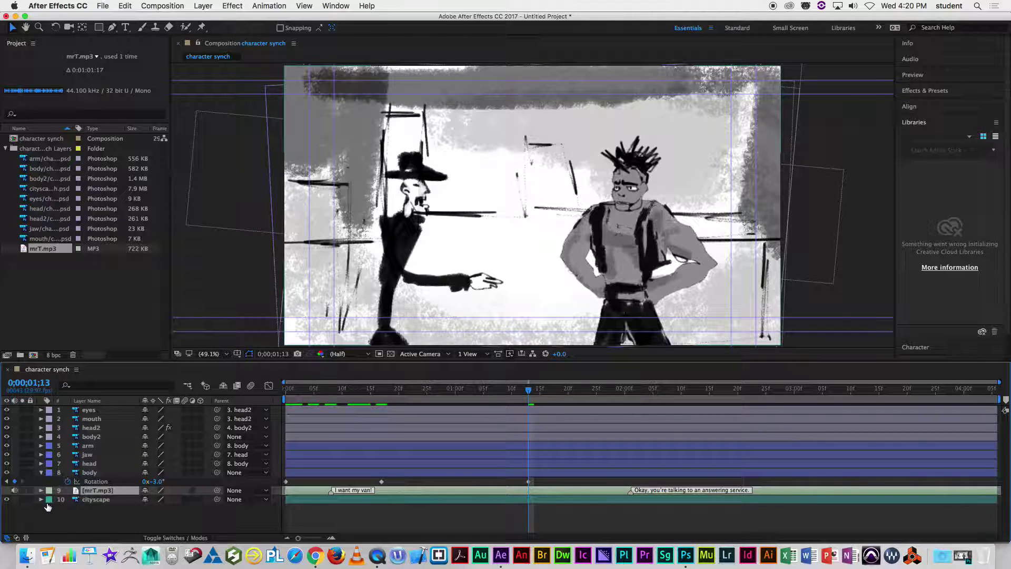
click(41, 492)
- Keyframe the body layer's rotation at -5° at 0;00;01;27 and +1° at 0;00;02;02
key(space)
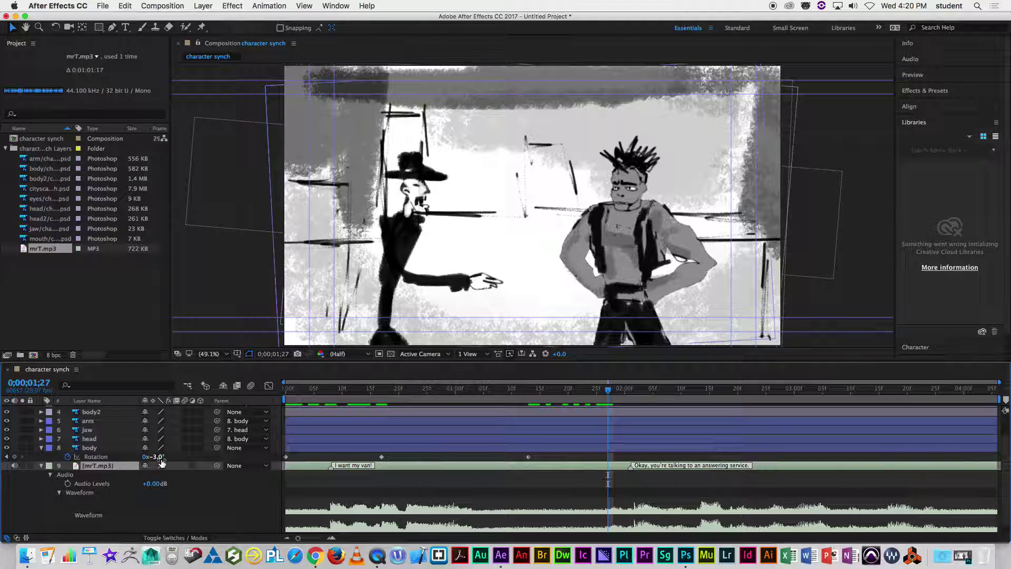
drag(158, 456, 152, 457)
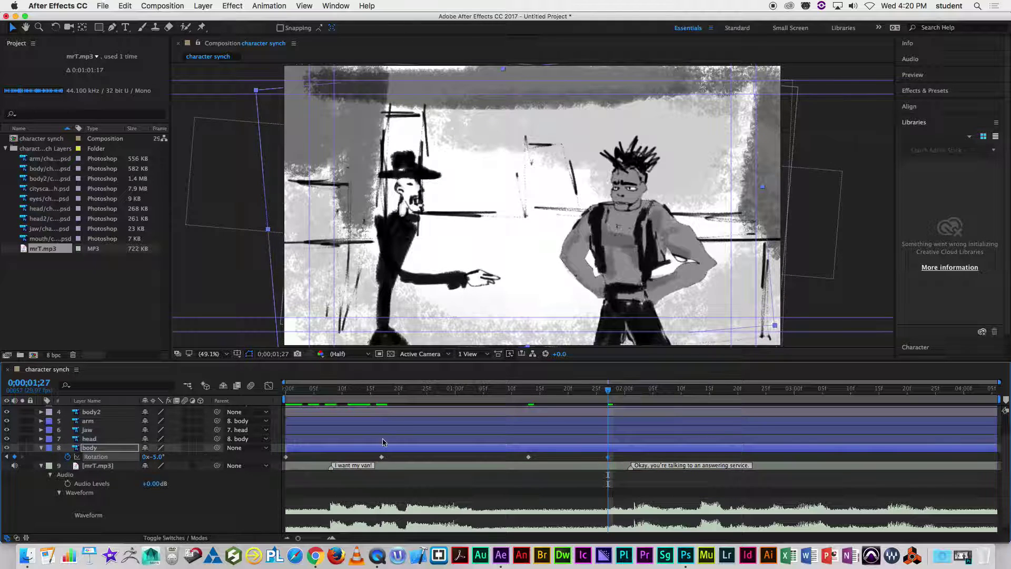
drag(608, 388, 636, 389)
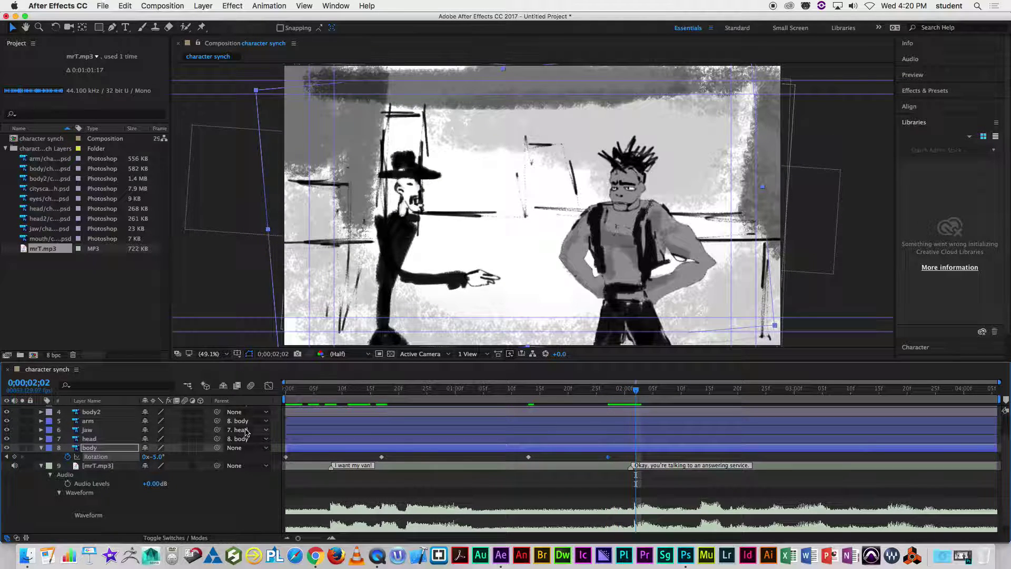
drag(158, 457, 169, 456)
- Keyframe the body layer's rotation at -3° at 0;00;02;11 and +3° at 0;00;02;14
drag(626, 389, 689, 395)
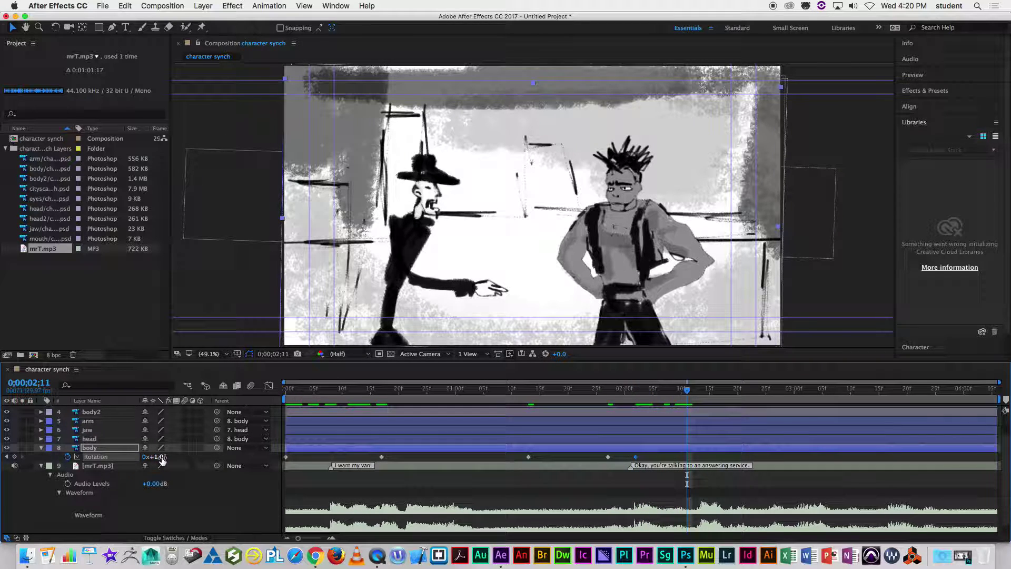
drag(159, 457, 152, 457)
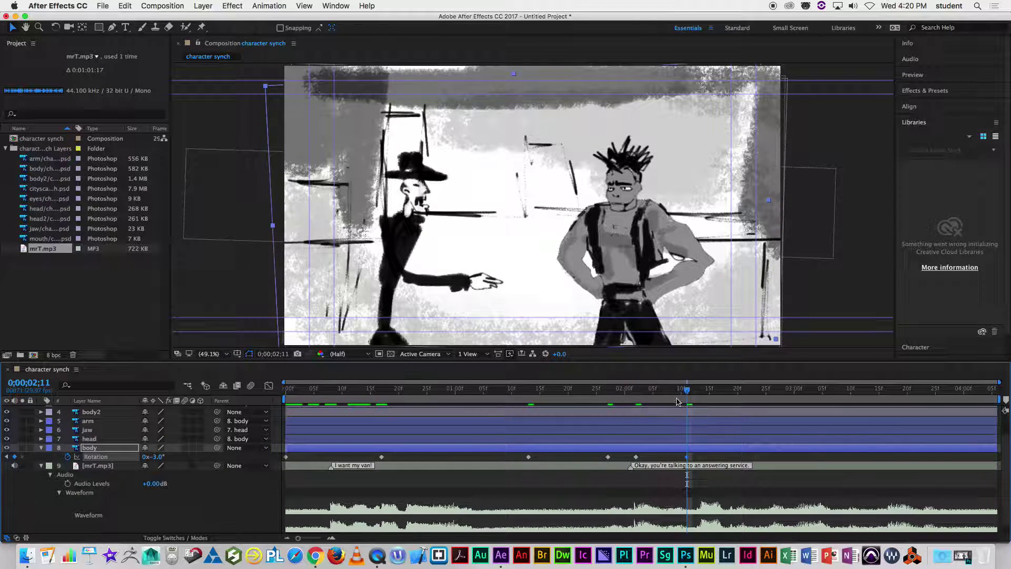
drag(700, 395, 703, 392)
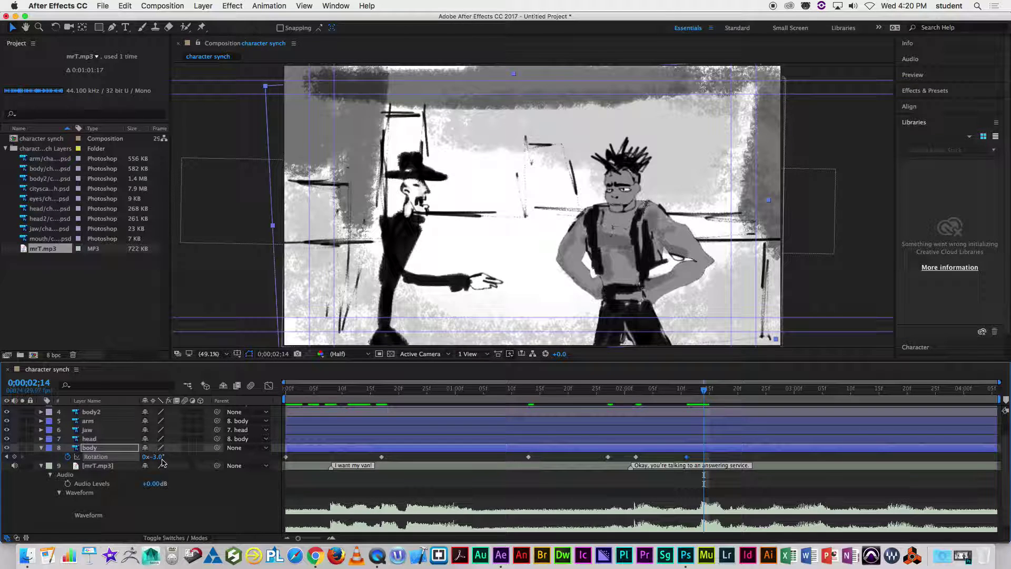
drag(160, 456, 164, 457)
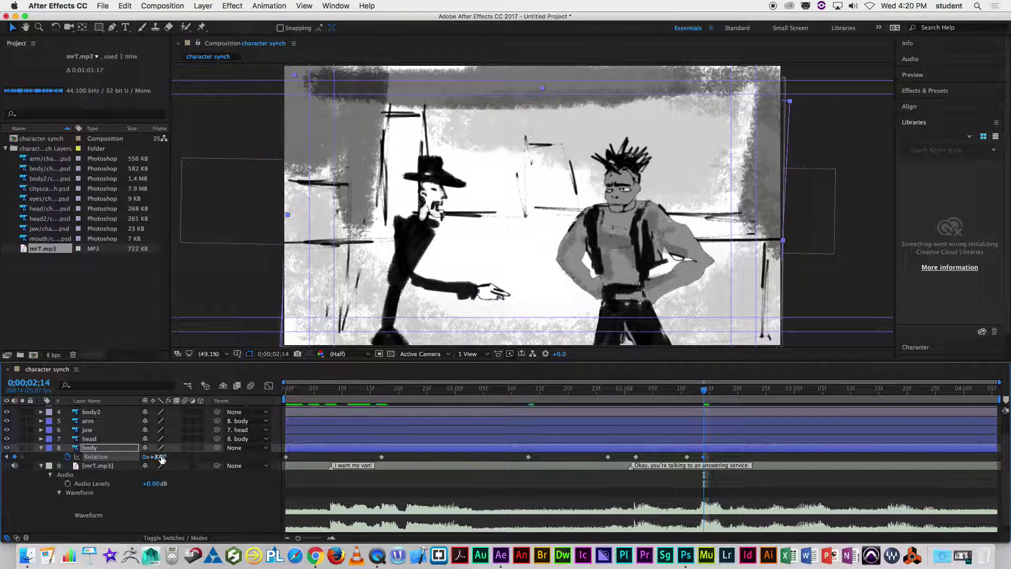
- Keyframe the body layer's rotation at 0° at 0;00;02;27 and -3° at 0;00;03;01
key(space)
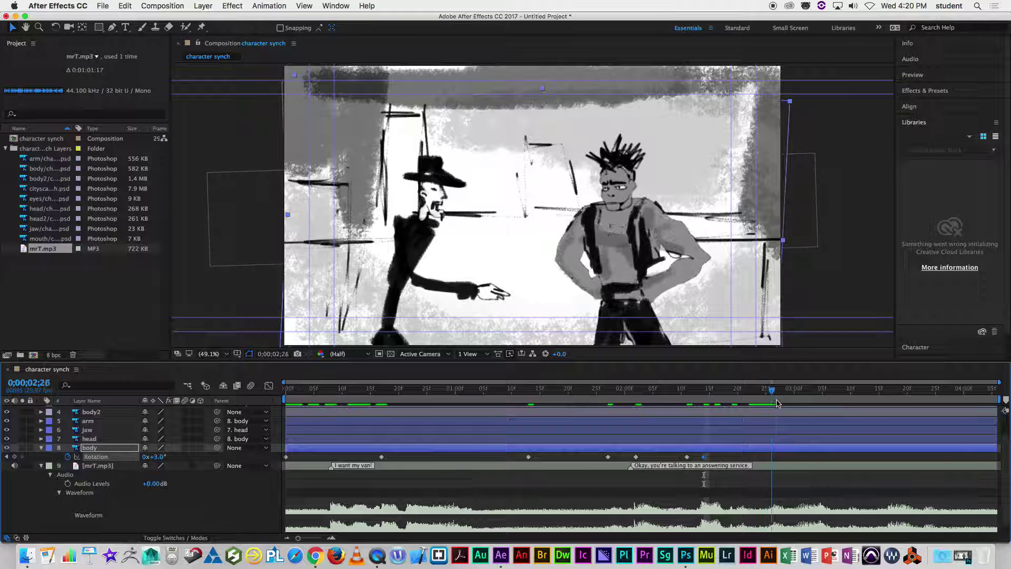
drag(164, 456, 156, 457)
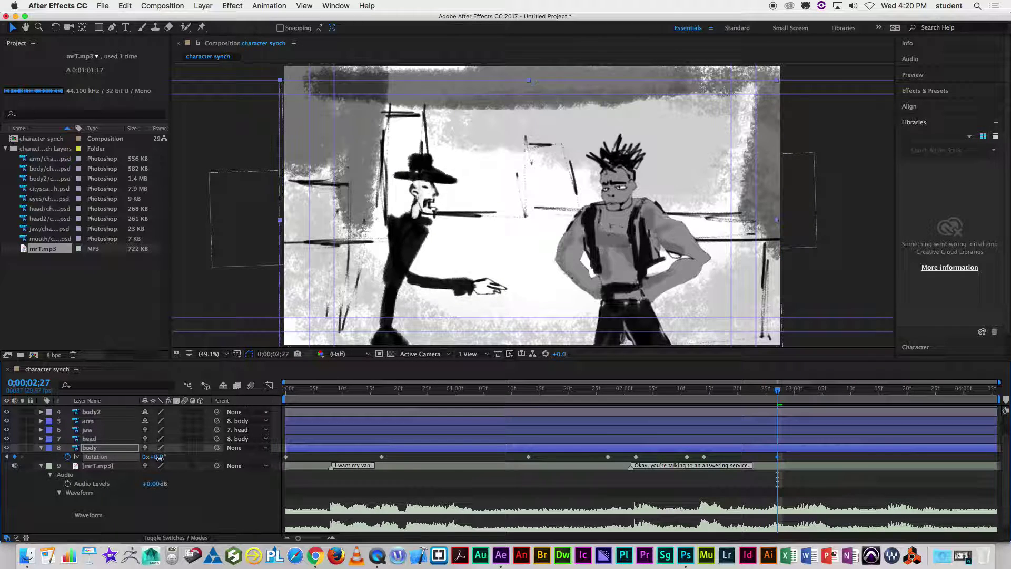
click(799, 389)
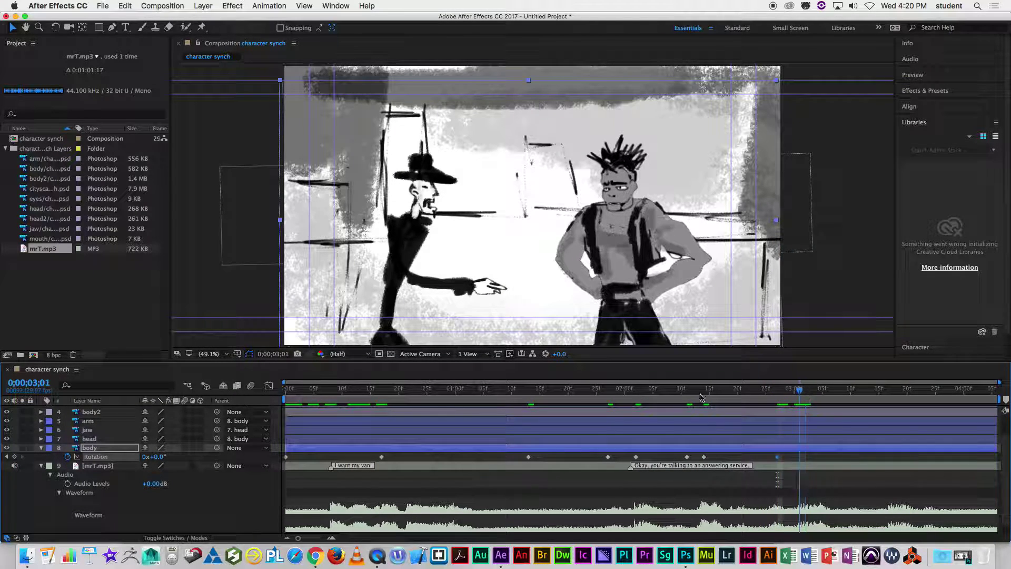
drag(157, 457, 148, 456)
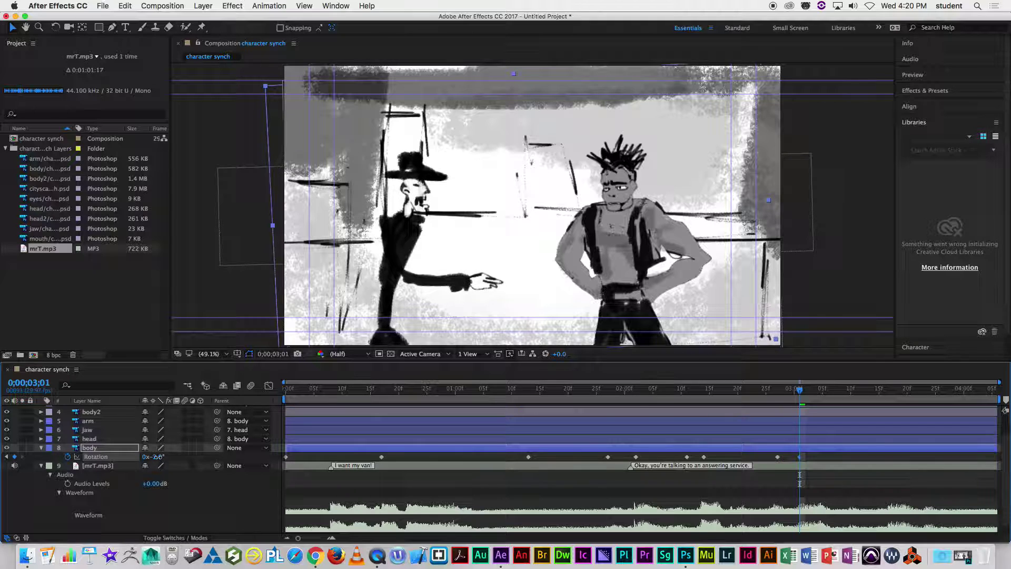
- Keyframe the body layer's rotation at +4° at 0;00;03;06
click(805, 390)
mouse_move(810, 396)
mouse_down()
mouse_move(840, 394)
mouse_move(828, 392)
mouse_up()
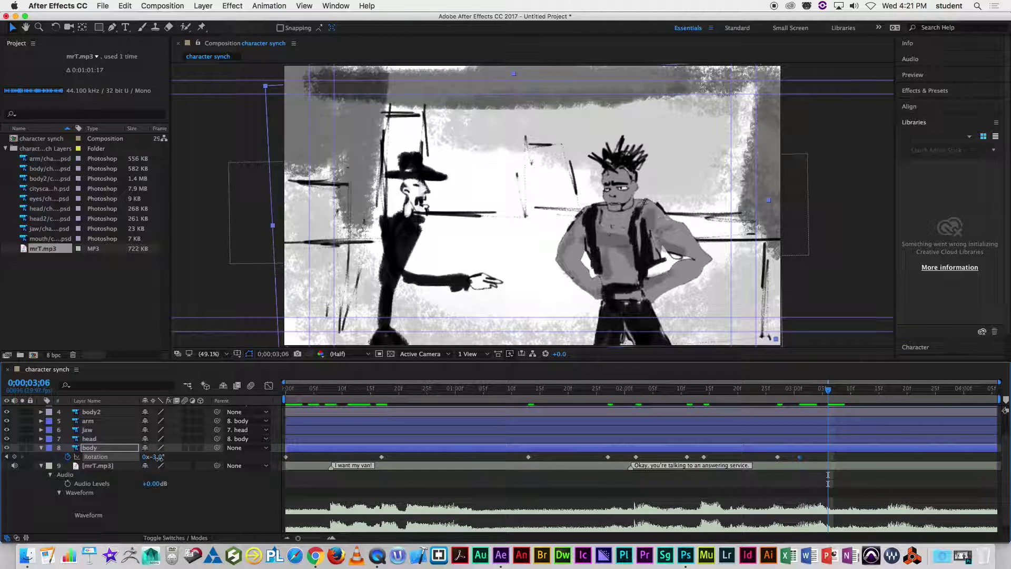
drag(156, 456, 163, 461)
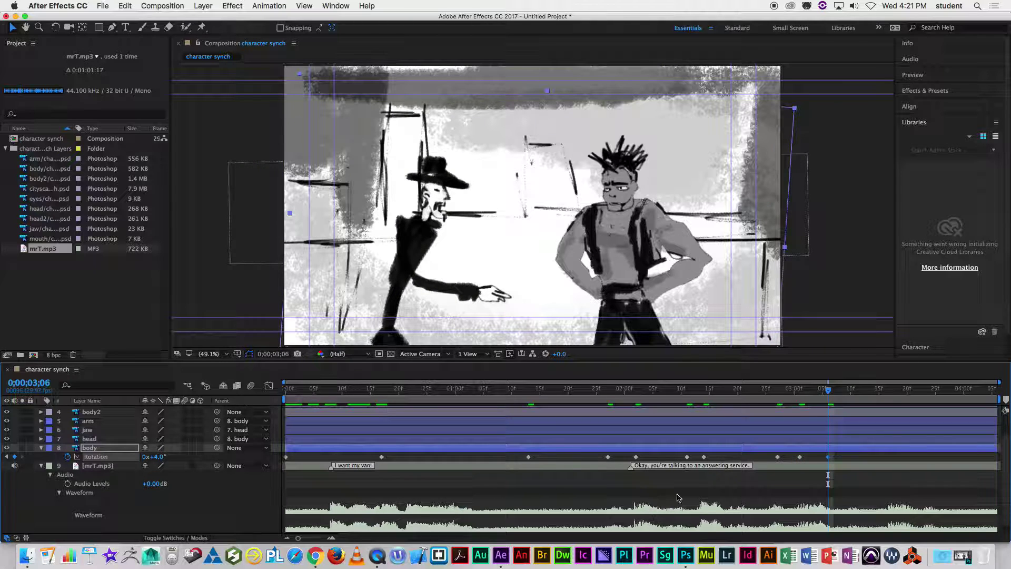
- Keyframe the body layer's rotation at +1° at 0;00;03;17 and at a lower angle at 0;00;04;05, and preview the motion
key(space)
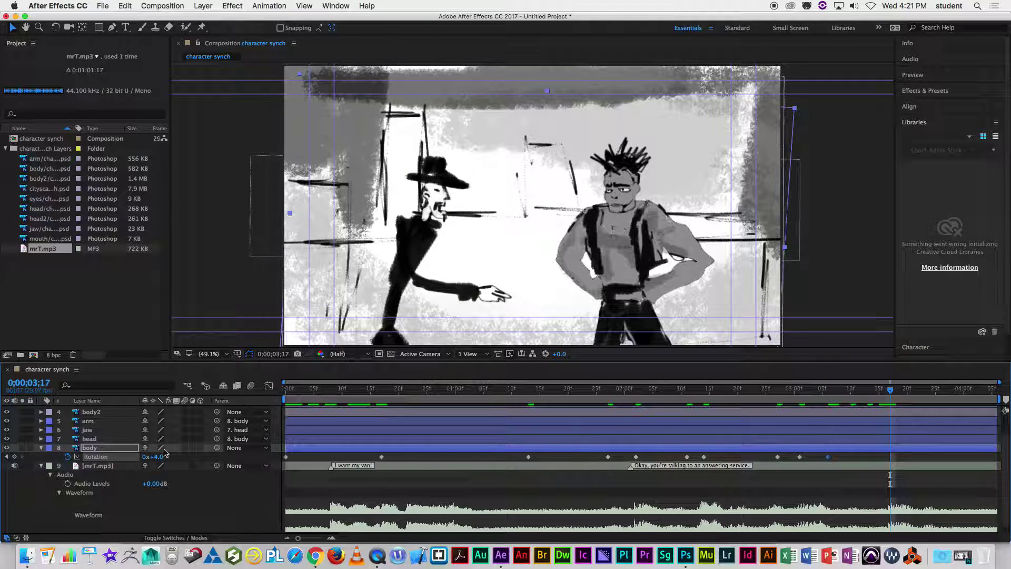
drag(161, 456, 155, 457)
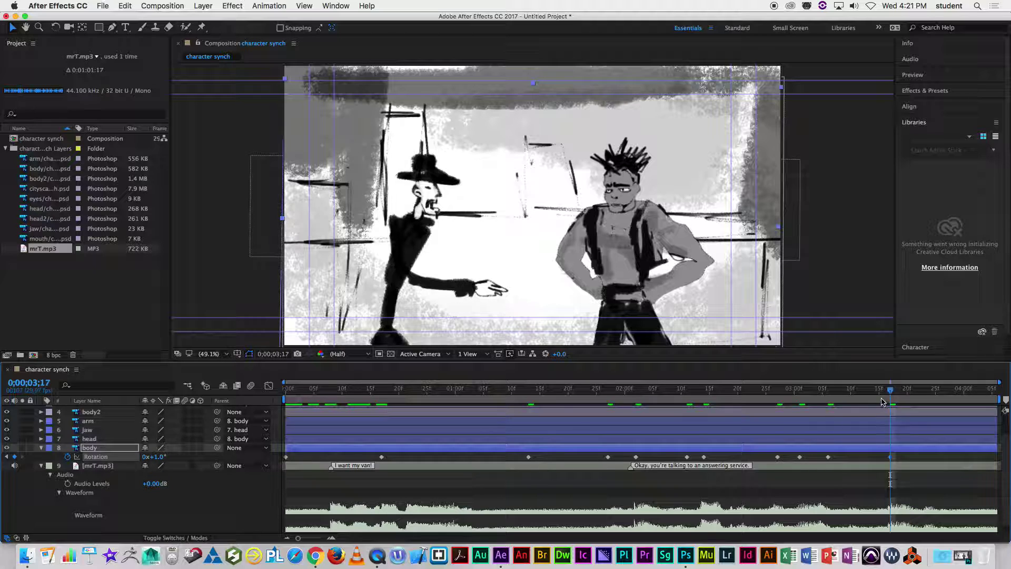
key(space)
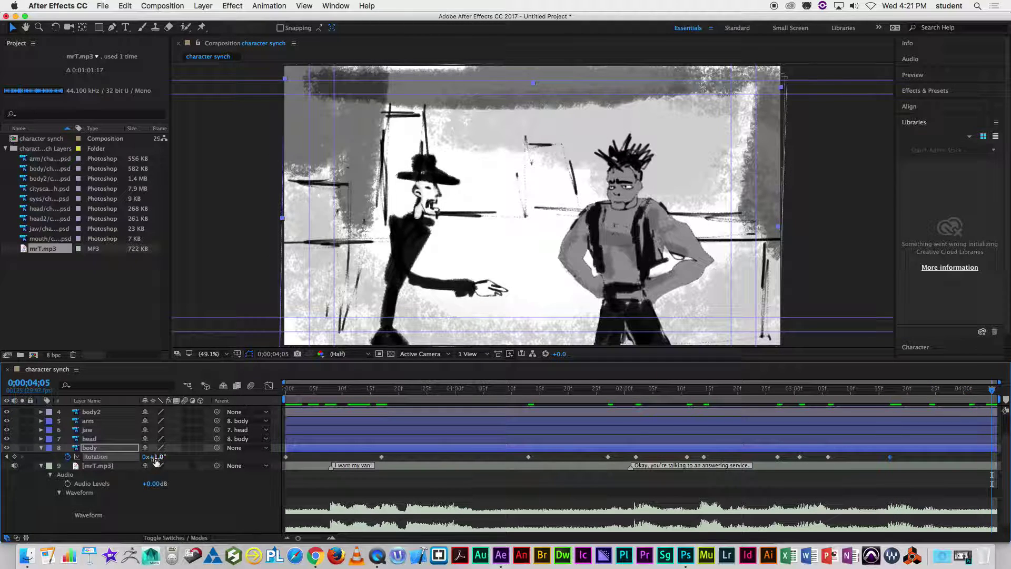
drag(154, 457, 151, 457)
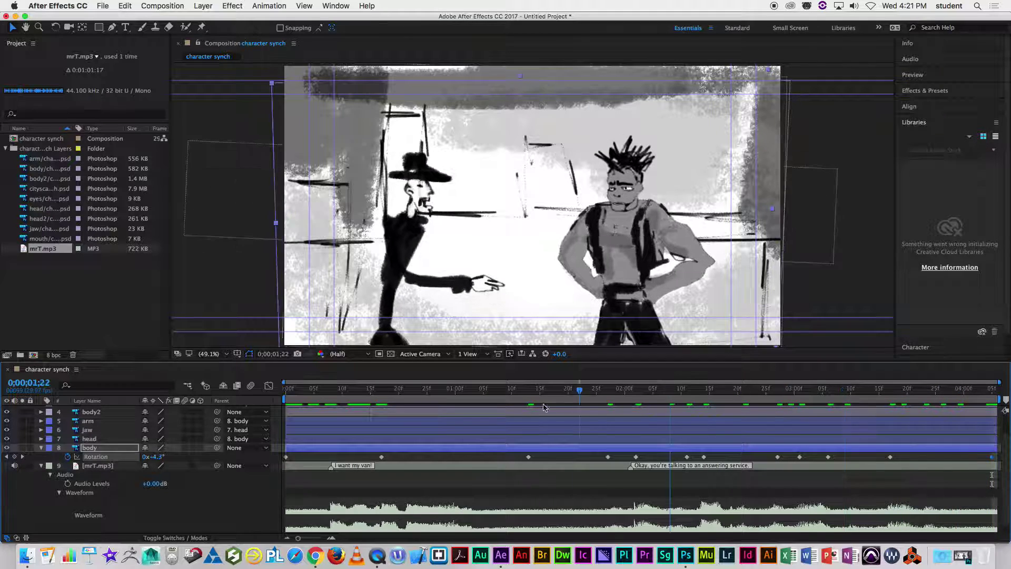
key(space)
key(space)
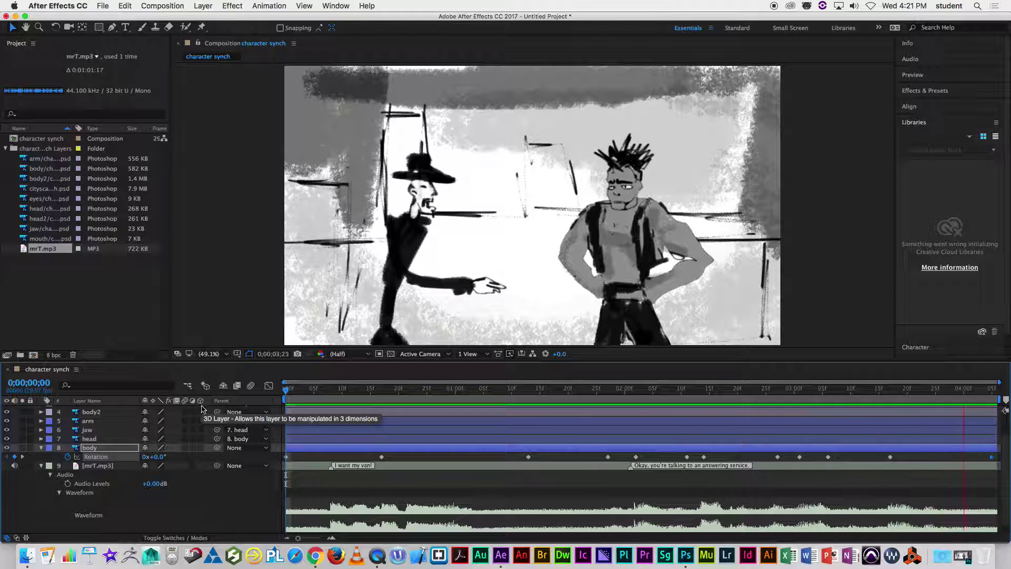
key(space)
- Copy all the body layer's rotation keyframes onto the head layer's rotation and shift them two frames later
drag(404, 392, 997, 463)
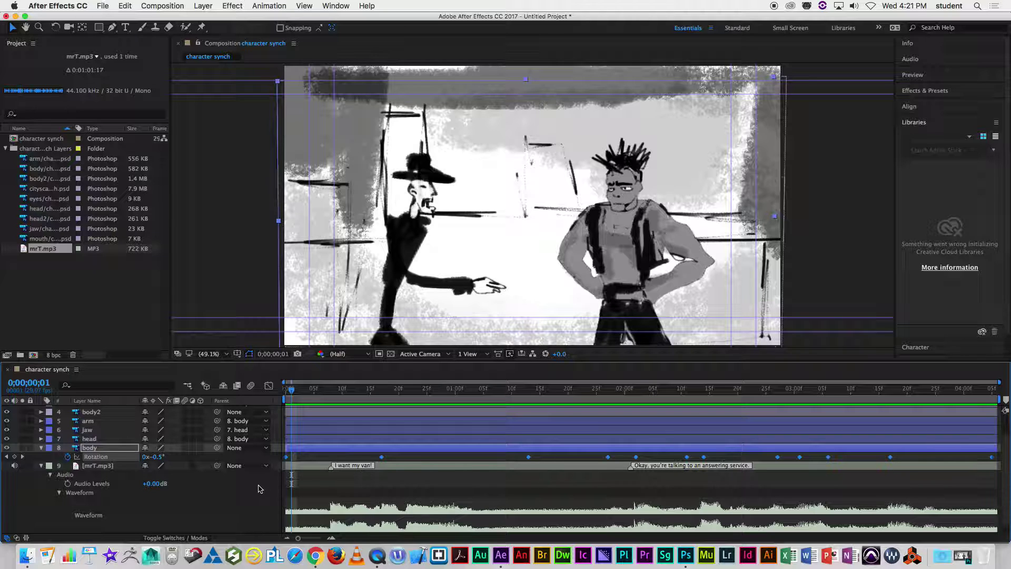
click(85, 438)
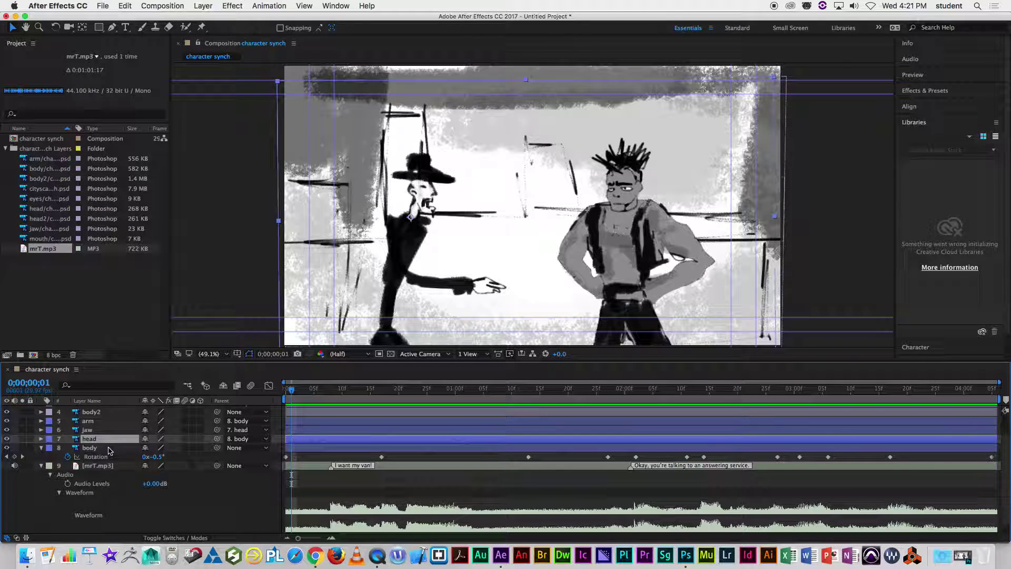
key(r)
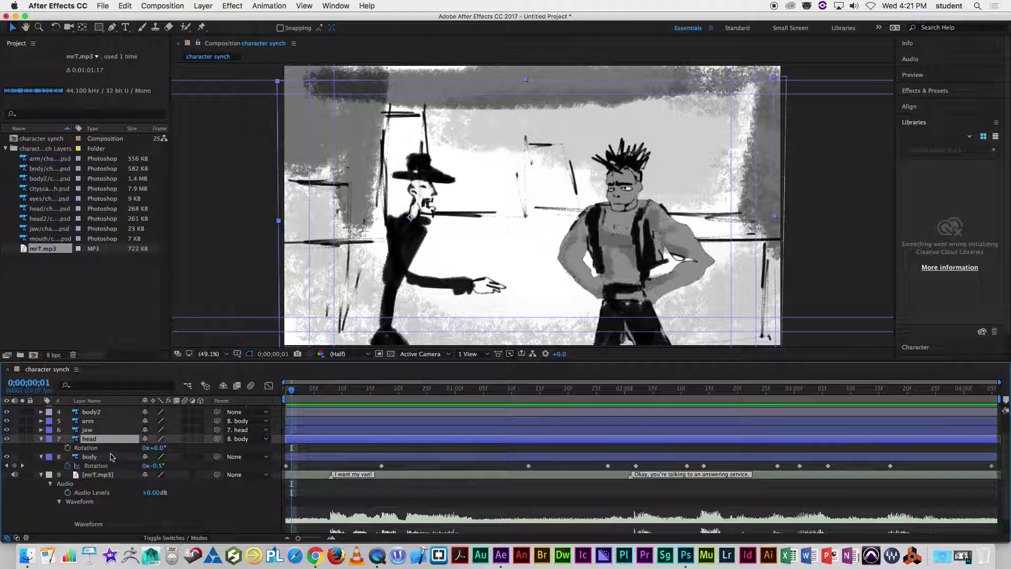
drag(292, 395, 285, 395)
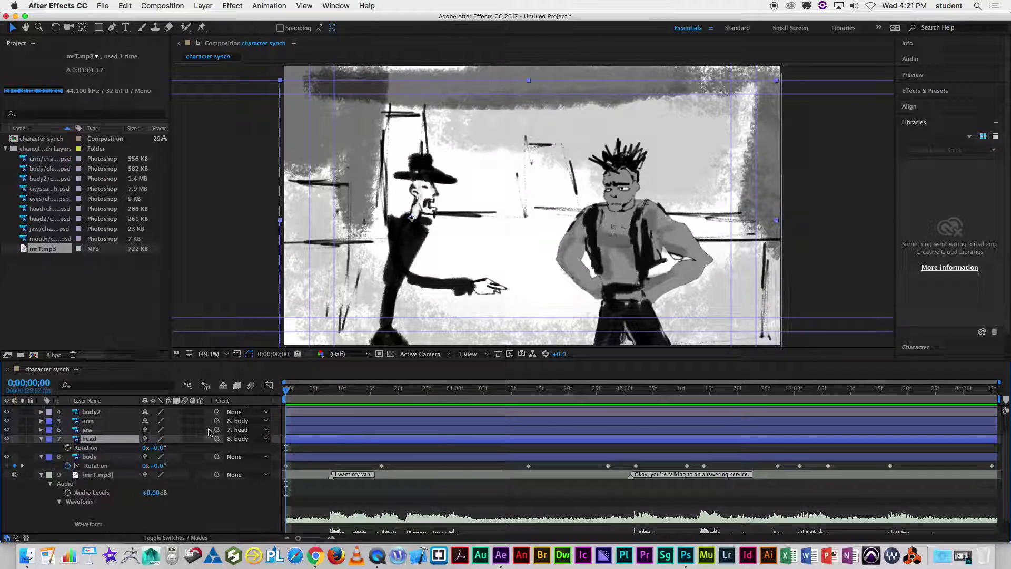
click(87, 448)
key(super+v)
drag(293, 452, 299, 451)
- Increase the head layer's rotation in its keyframes at 0;00;02;04 and 0;00;02;16 to tilt the head further forward
drag(292, 394, 647, 447)
click(501, 447)
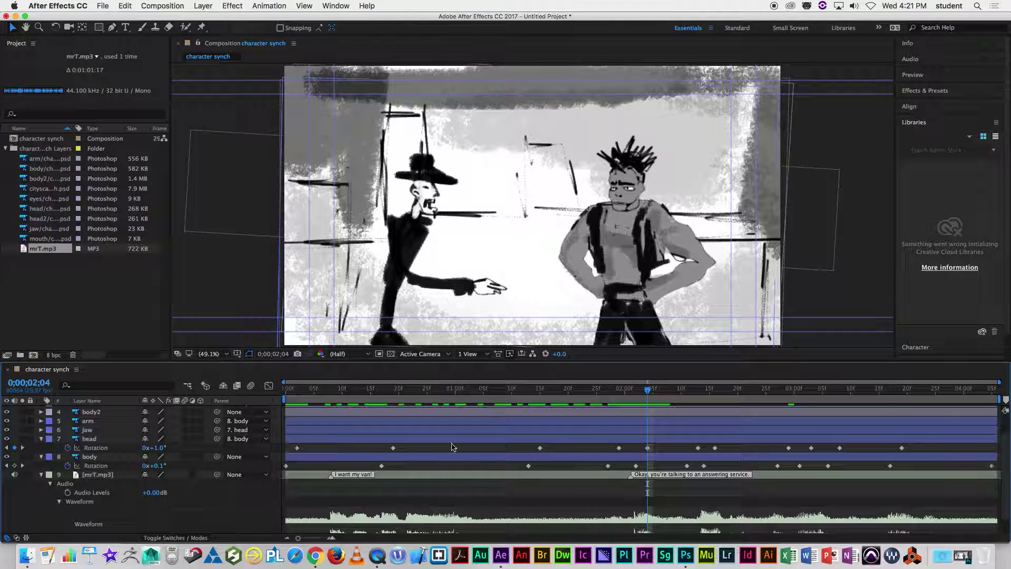
drag(161, 451, 462, 438)
drag(647, 393, 714, 406)
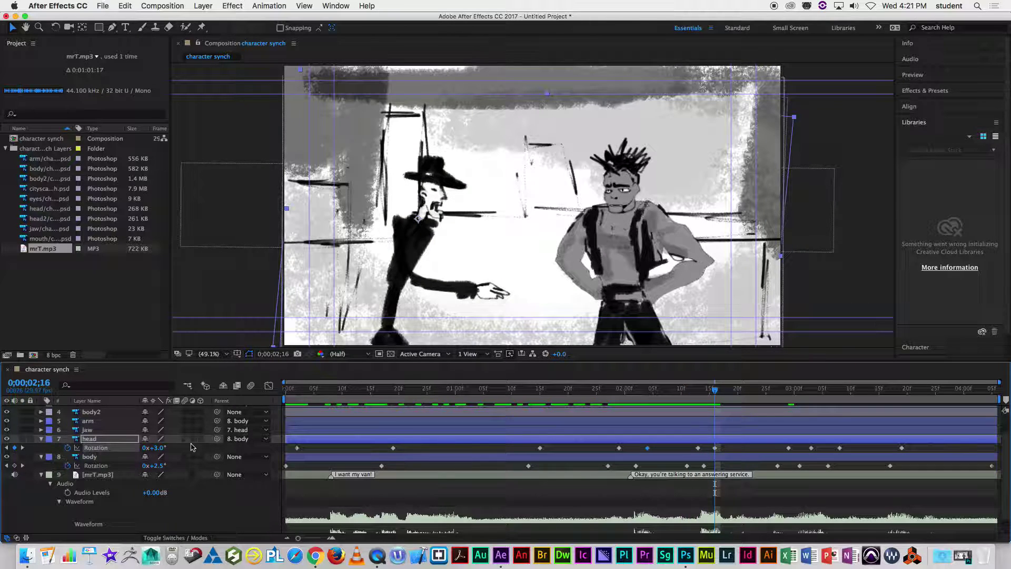
drag(163, 451, 168, 451)
- Add a backward-tilted head rotation keyframe at 0;00;02;25 and raise the head's rotation in the keyframe at 0;00;03;03
drag(716, 395, 766, 399)
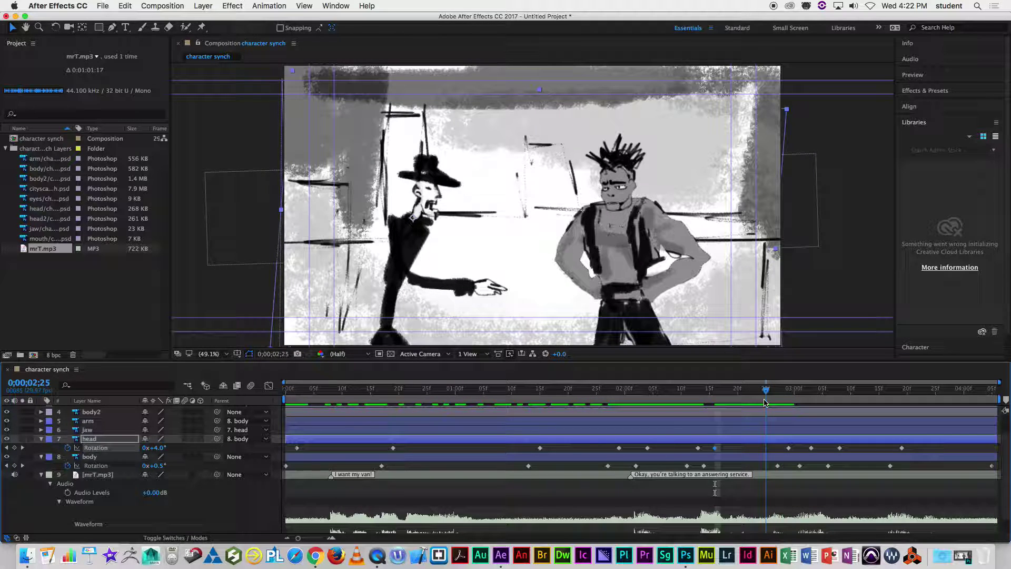
drag(161, 452, 155, 452)
drag(766, 398, 809, 402)
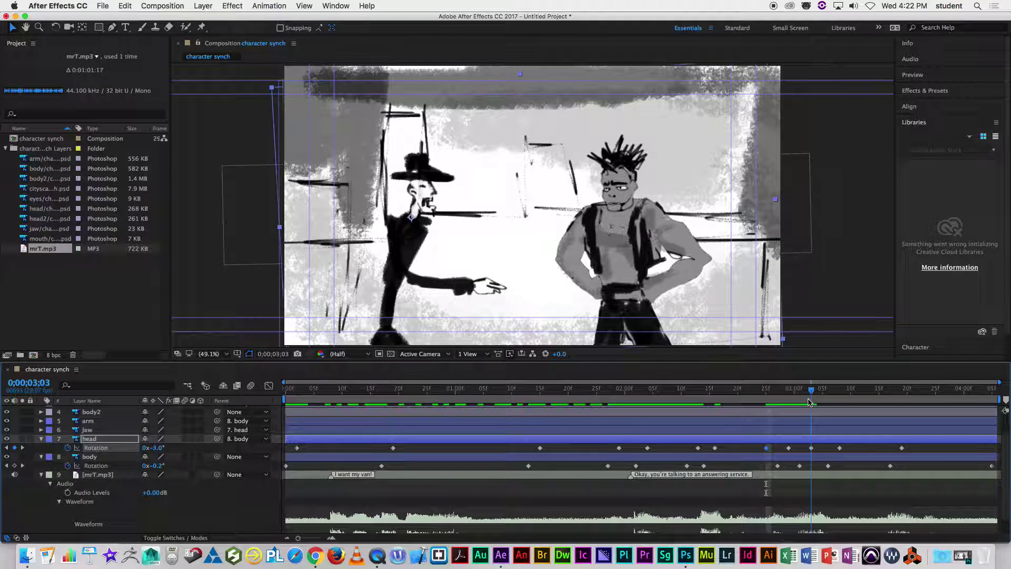
drag(160, 451, 166, 452)
- Keyframe the head layer's rotation at -5.2° at 0;00;03;16, a backward tilt at 0;00;03;23, and +2.1° at 0;00;03;27
drag(811, 390, 885, 394)
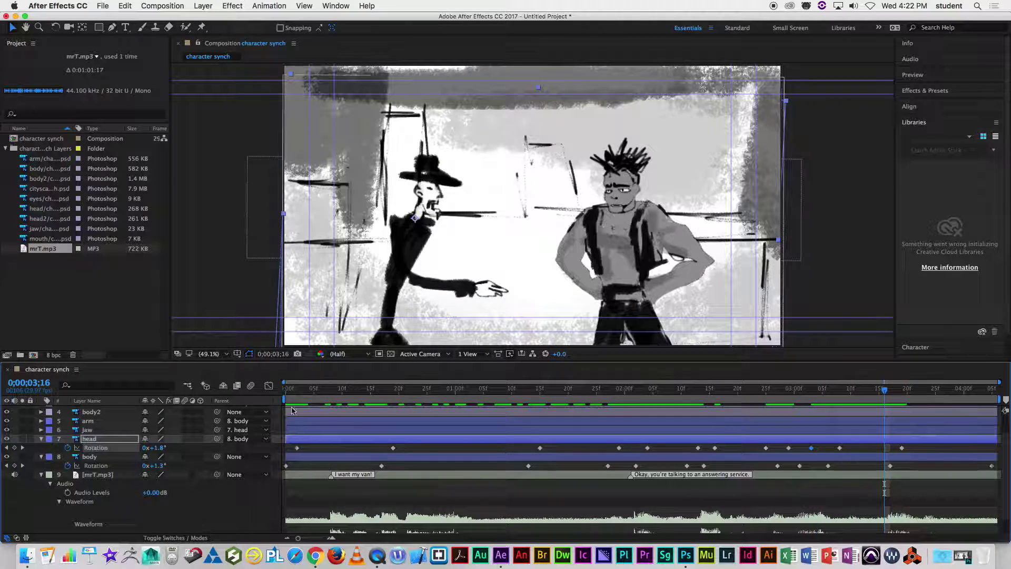
drag(157, 447, 1007, 371)
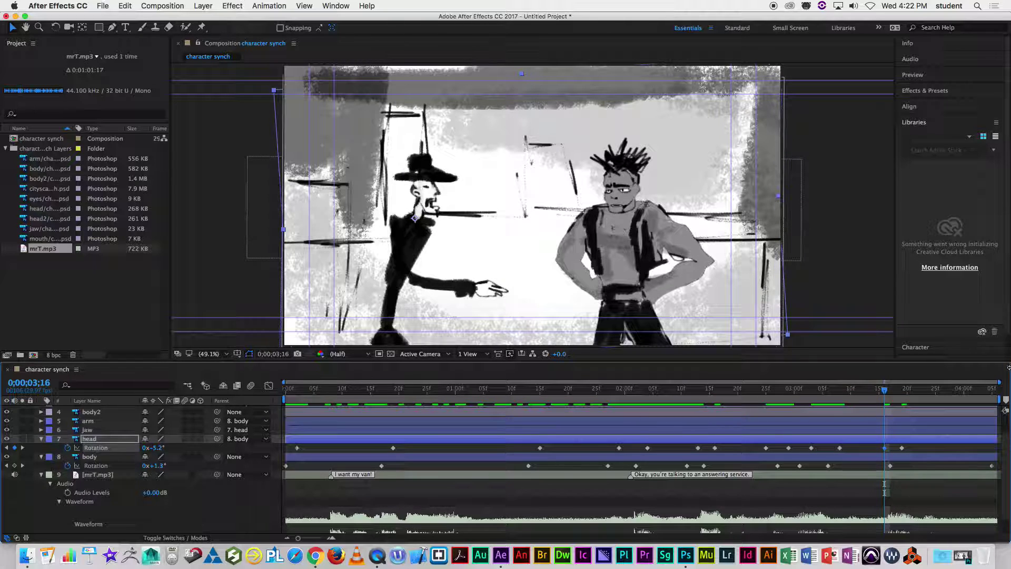
drag(891, 394, 924, 393)
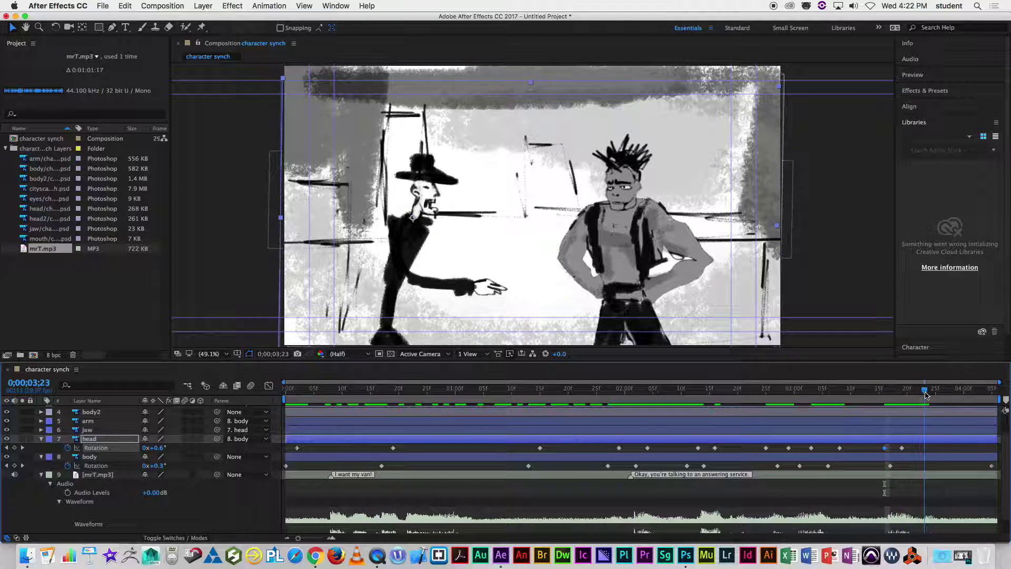
drag(156, 447, 946, 392)
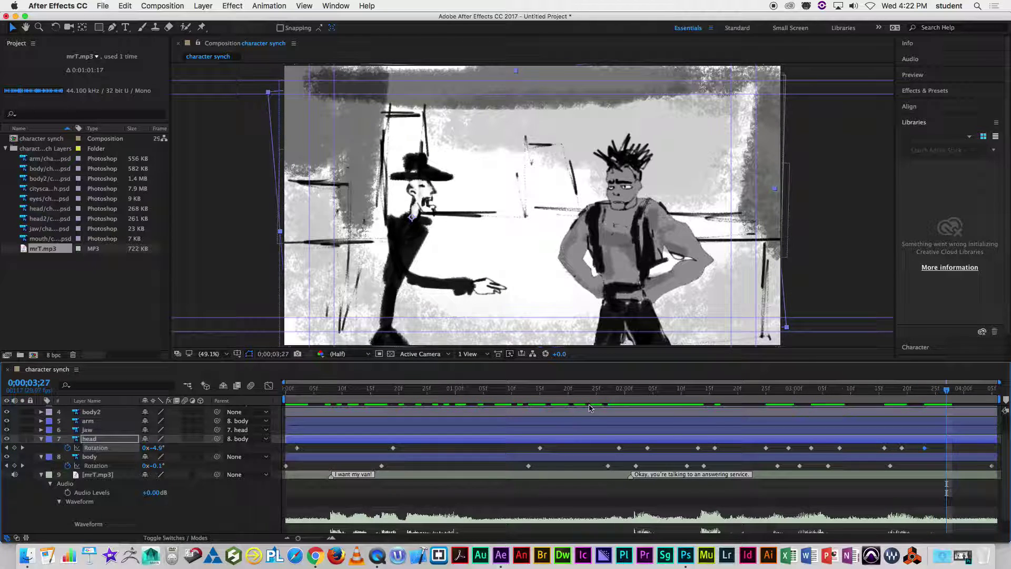
drag(159, 448, 168, 448)
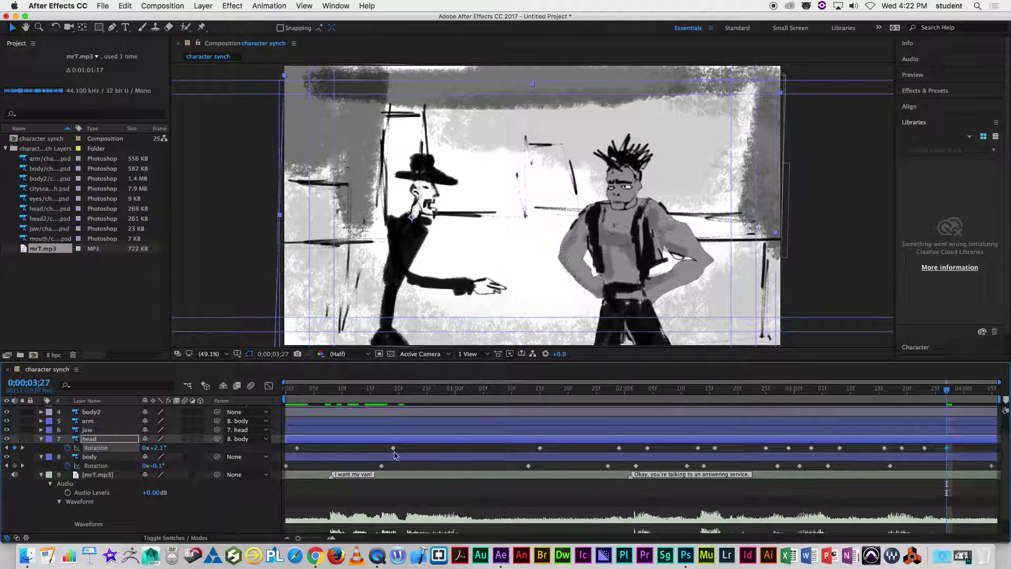
- Collapse the body and head layers' properties and play the animation from the beginning to review the head motion
key(Home)
click(42, 457)
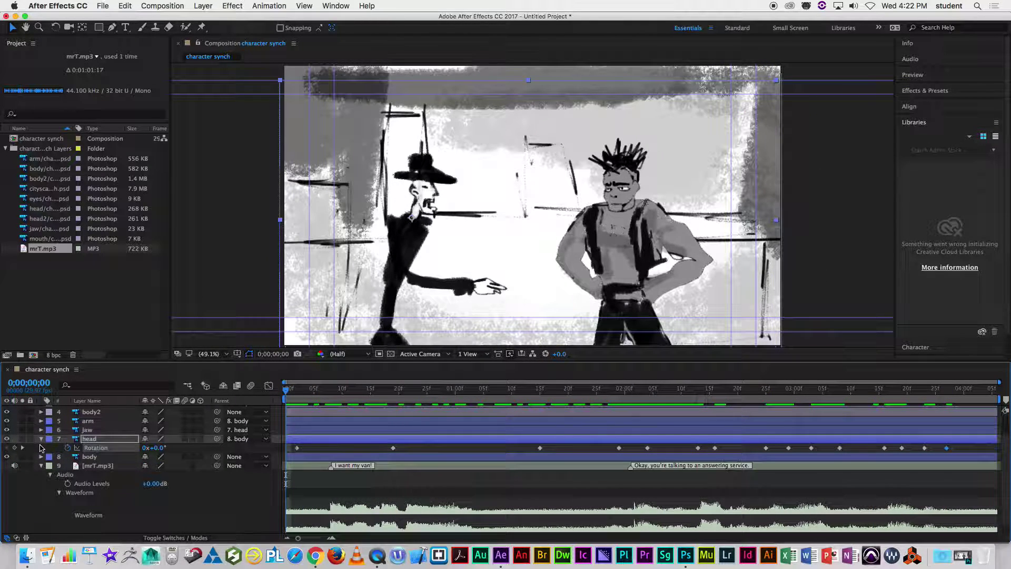
click(42, 440)
key(space)
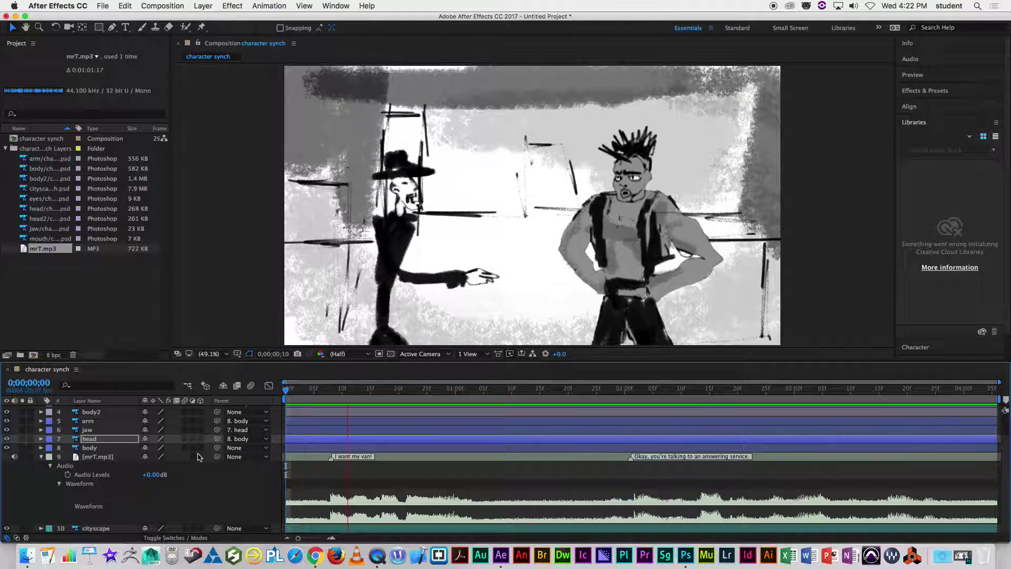
key(space)
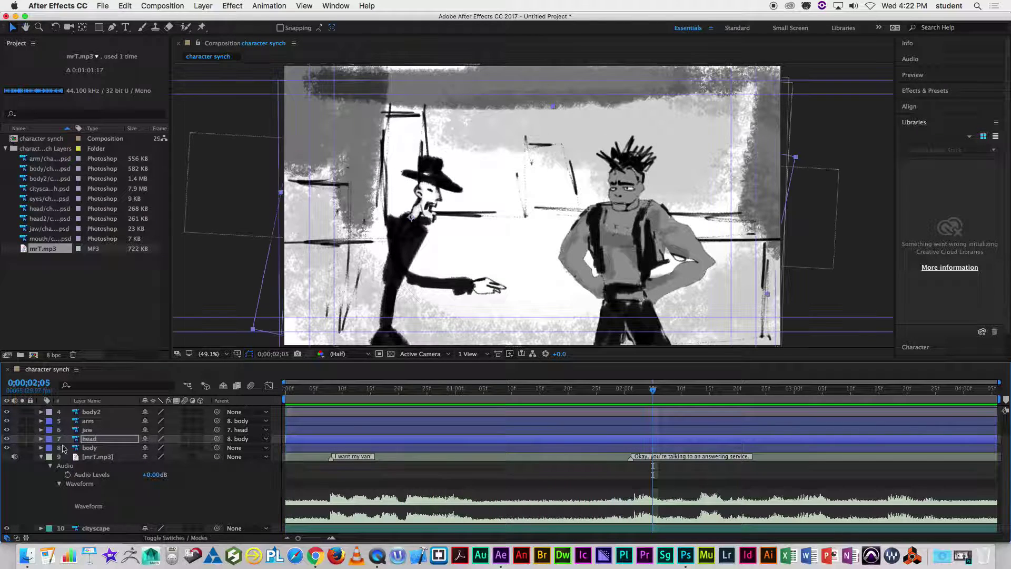
- Enable rotation keyframing on the arm layer at 0;00;00;00 and set its rotation to +57°
click(88, 431)
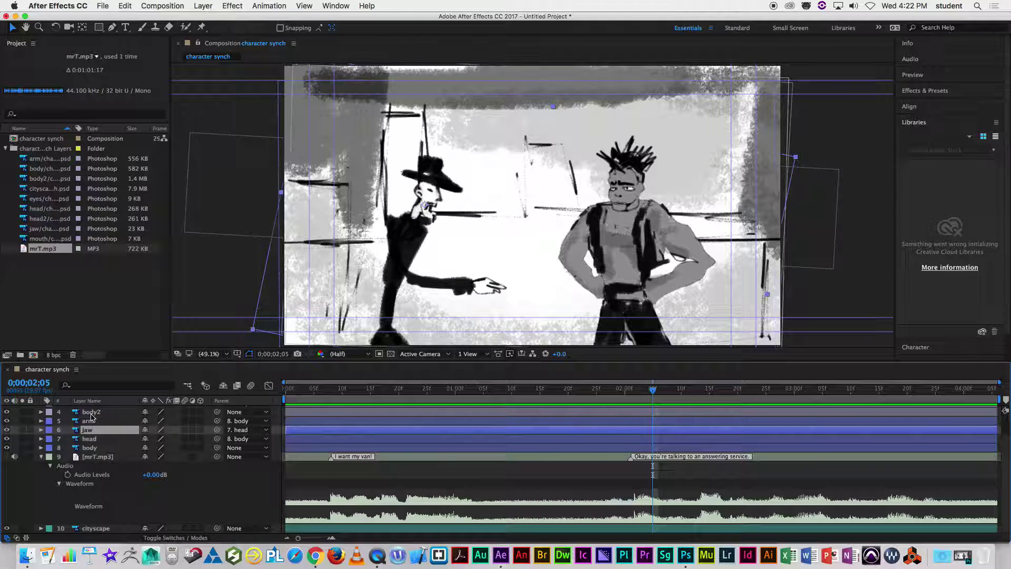
click(87, 421)
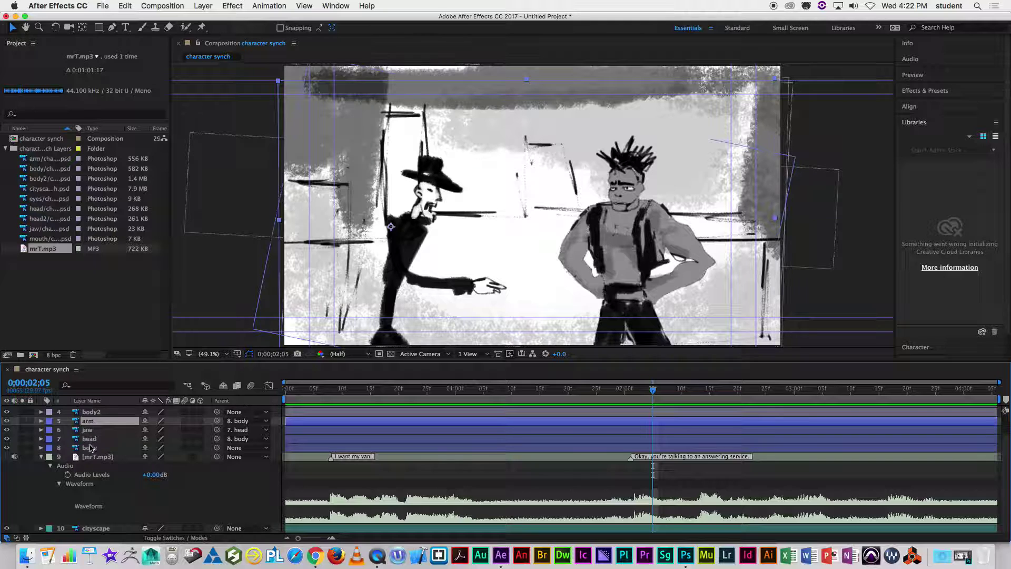
key(r)
key(Home)
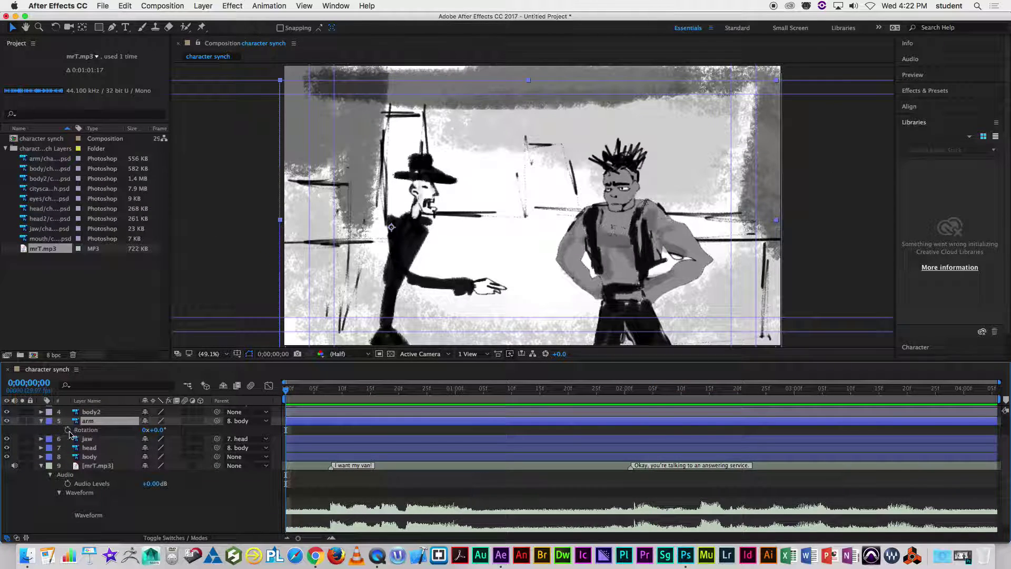
click(68, 430)
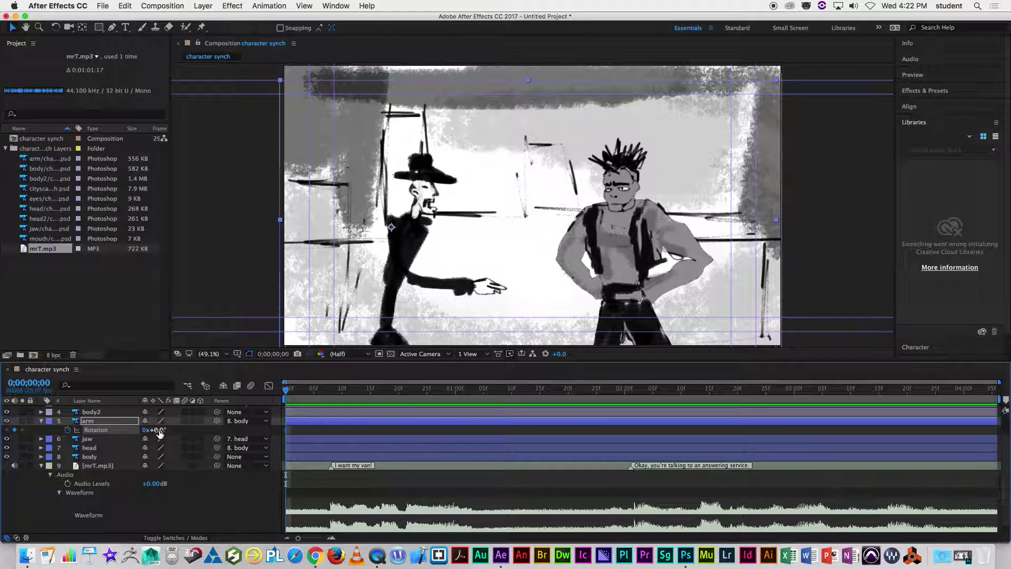
drag(160, 432, 192, 433)
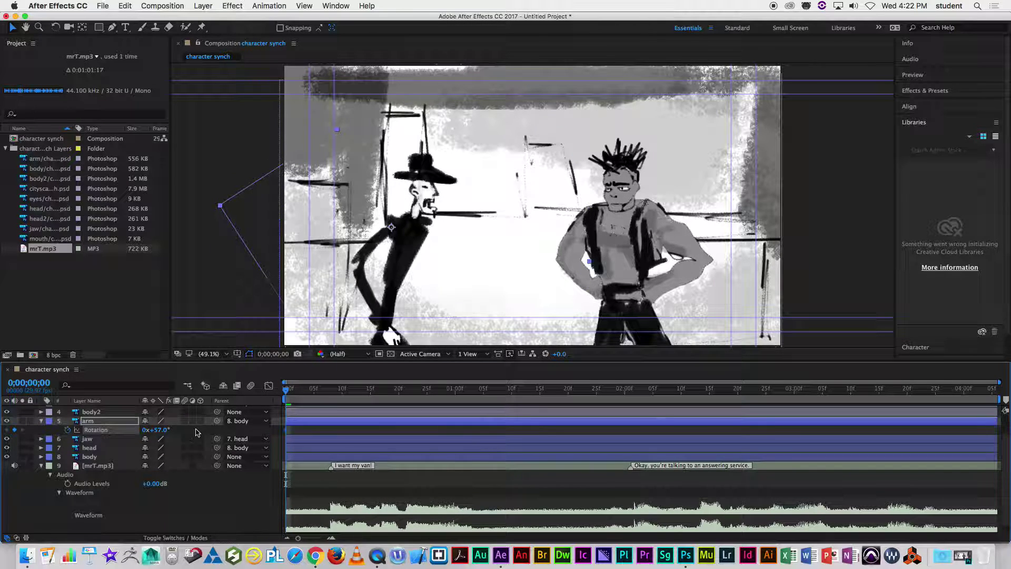
- Keyframe the arm layer's rotation at +35° at 0;00;00;23 and +50° at about 0;00;01;08
key(space)
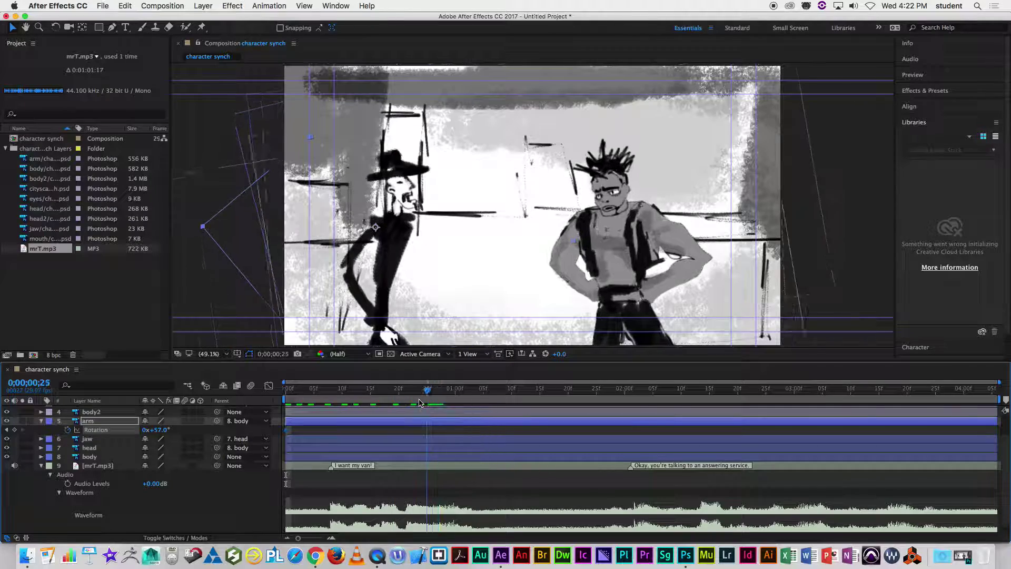
drag(164, 433, 150, 433)
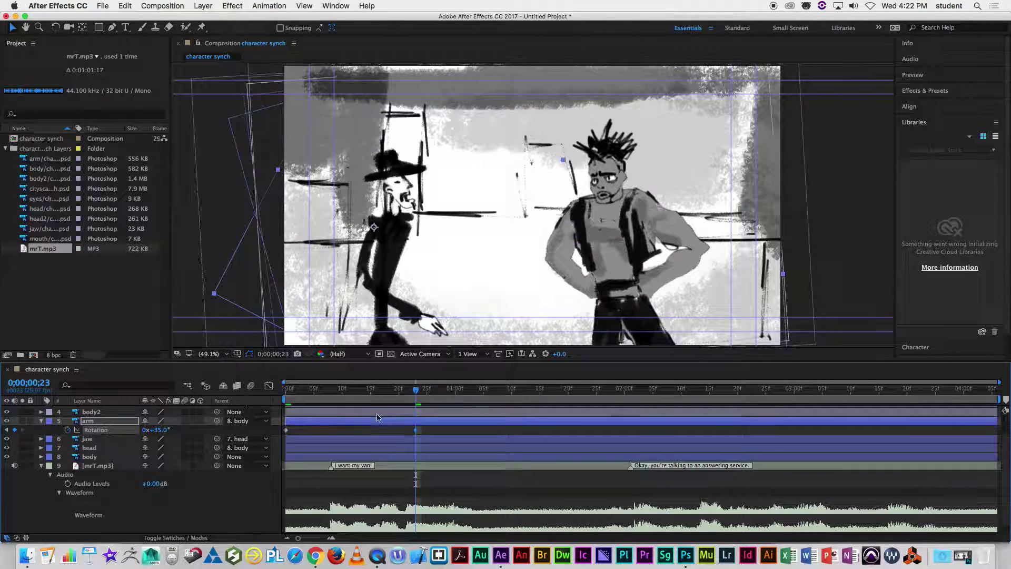
drag(413, 395, 287, 393)
key(space)
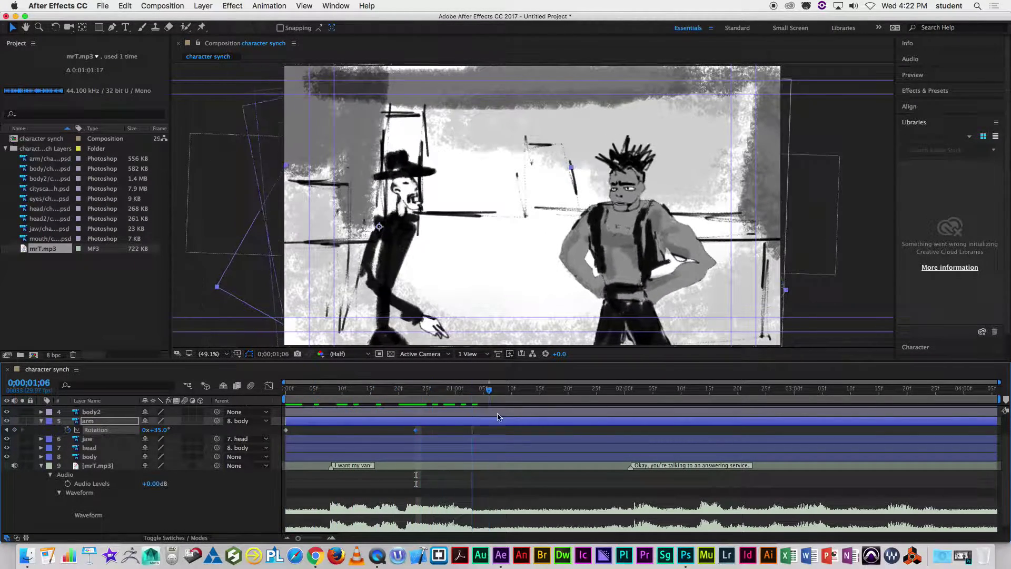
drag(164, 435, 172, 435)
- Keyframe the arm layer's rotation at +59° at about 0;00;01;29 and at a slightly lower angle at 0;00;02;10
key(space)
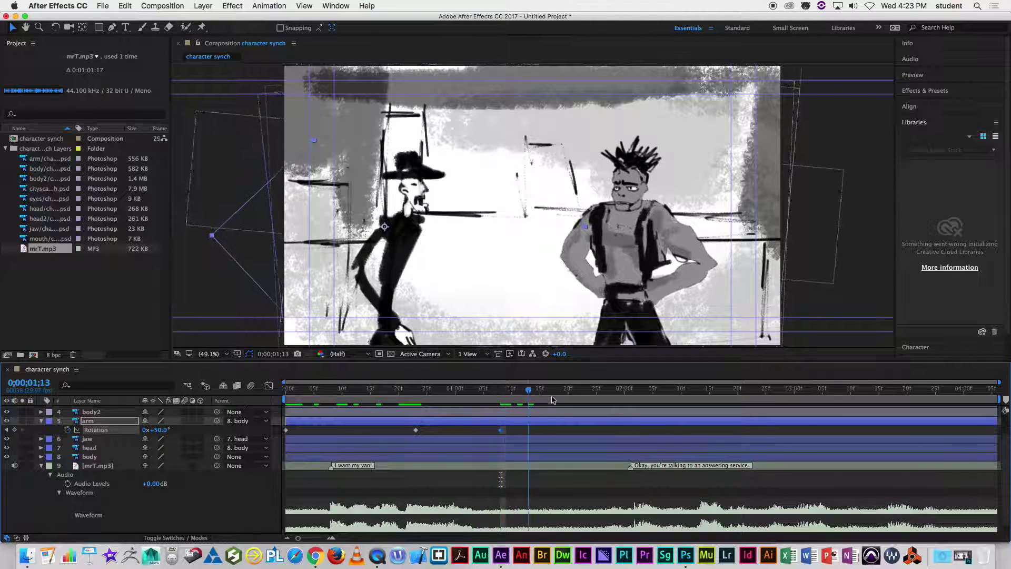
drag(161, 433, 166, 432)
drag(622, 395, 683, 396)
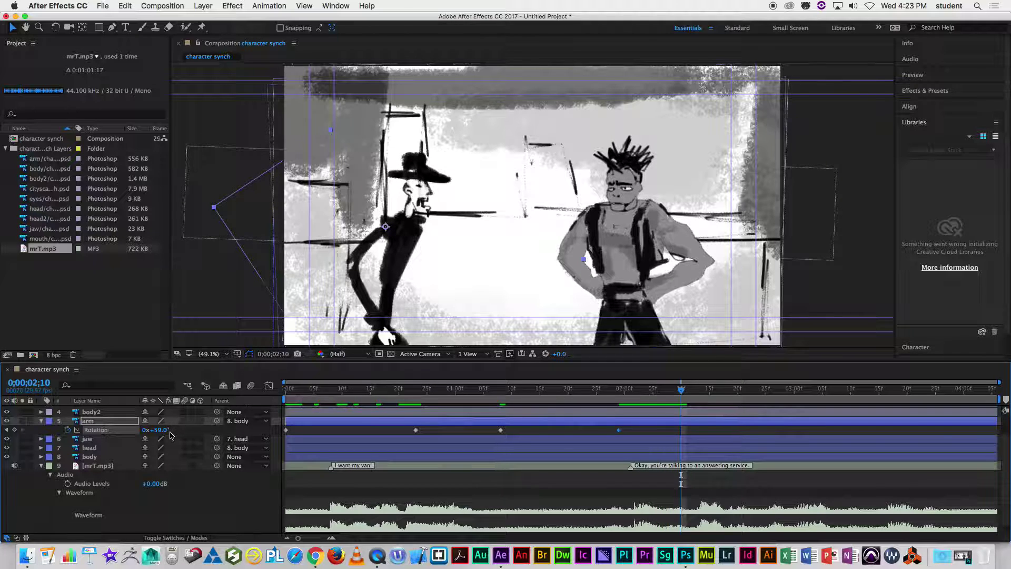
drag(158, 429, 155, 429)
- Keyframe the arm layer's rotation at +62° at about 0;00;02;12, -15° at 0;00;02;14 and -22° at 0;00;02;19
drag(678, 396, 693, 396)
drag(158, 429, 162, 429)
drag(692, 396, 700, 398)
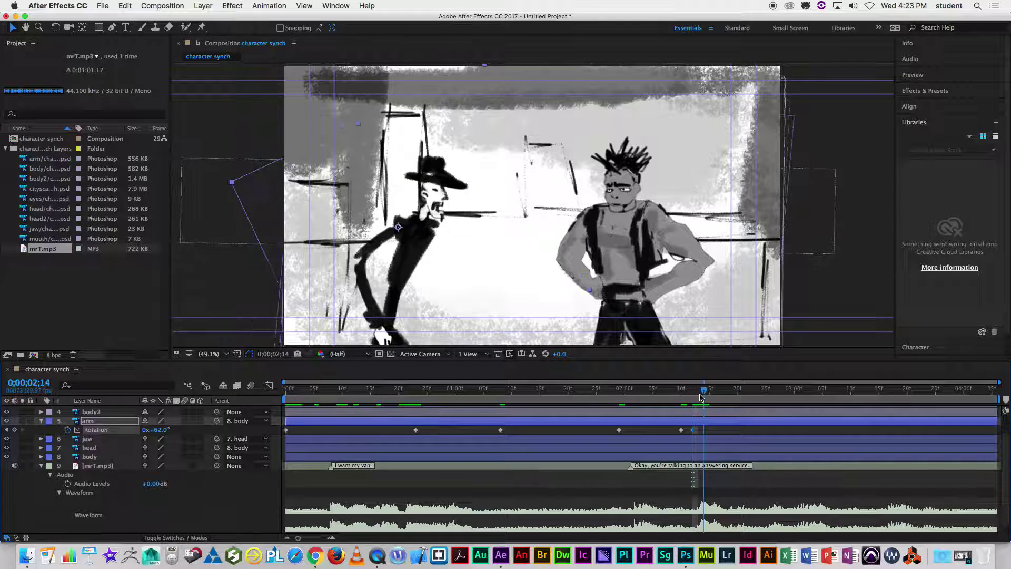
drag(161, 433, 130, 436)
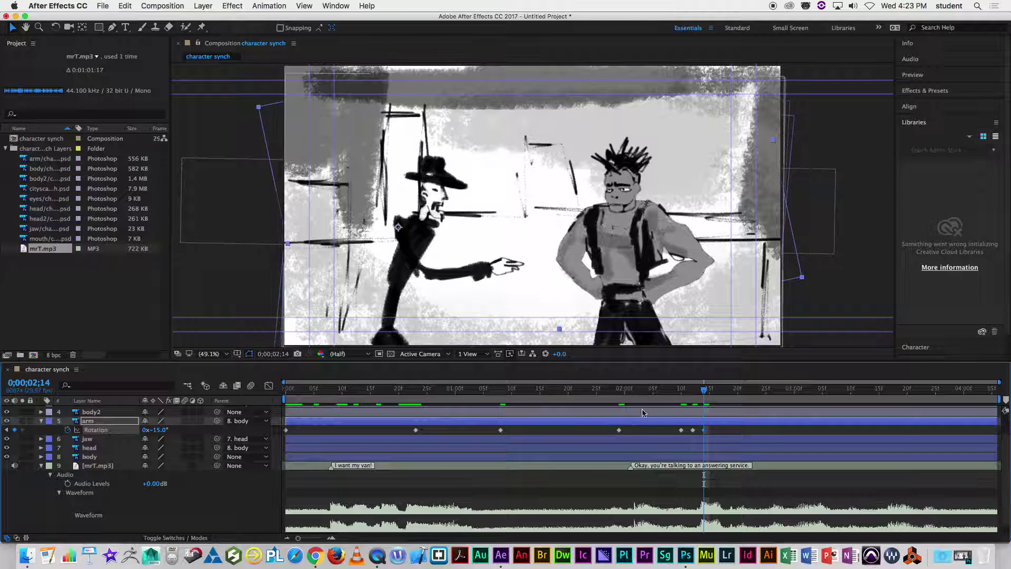
drag(704, 392, 734, 398)
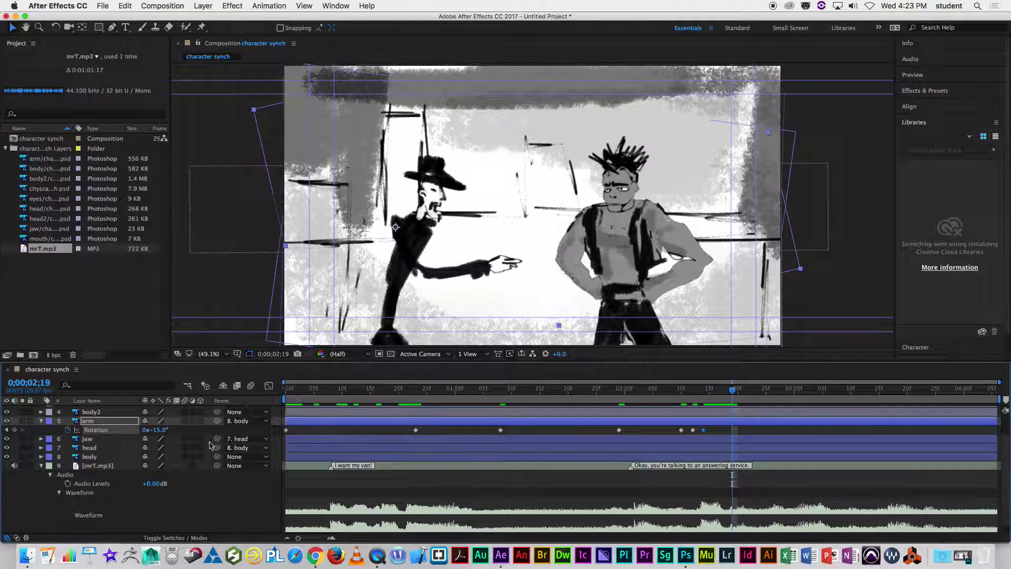
drag(161, 433, 155, 433)
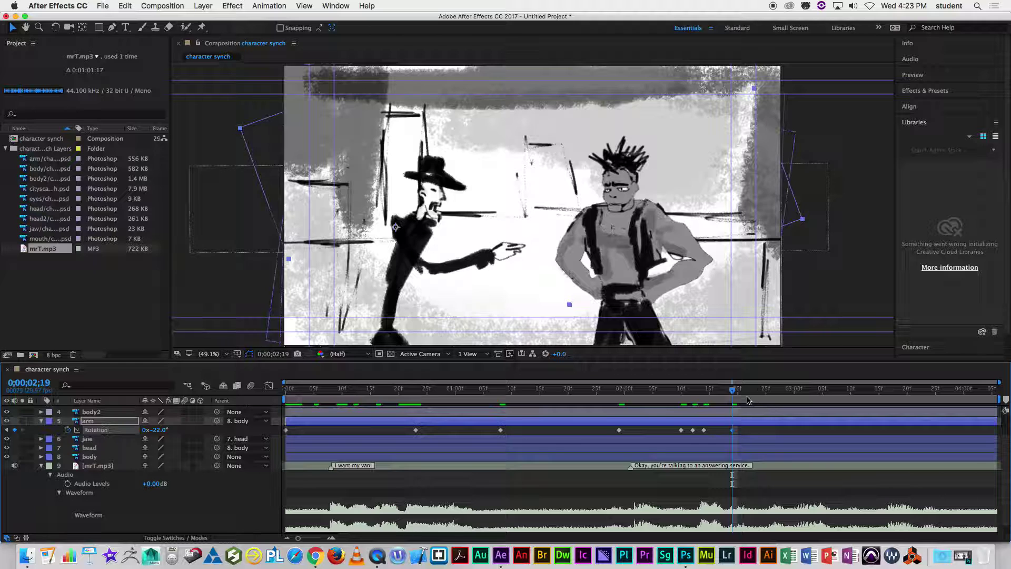
- Keyframe the arm layer's rotation at -3° at 0;00;02;26, +22° at about 0;00;03;05 and +14° at 0;00;03;13
key(space)
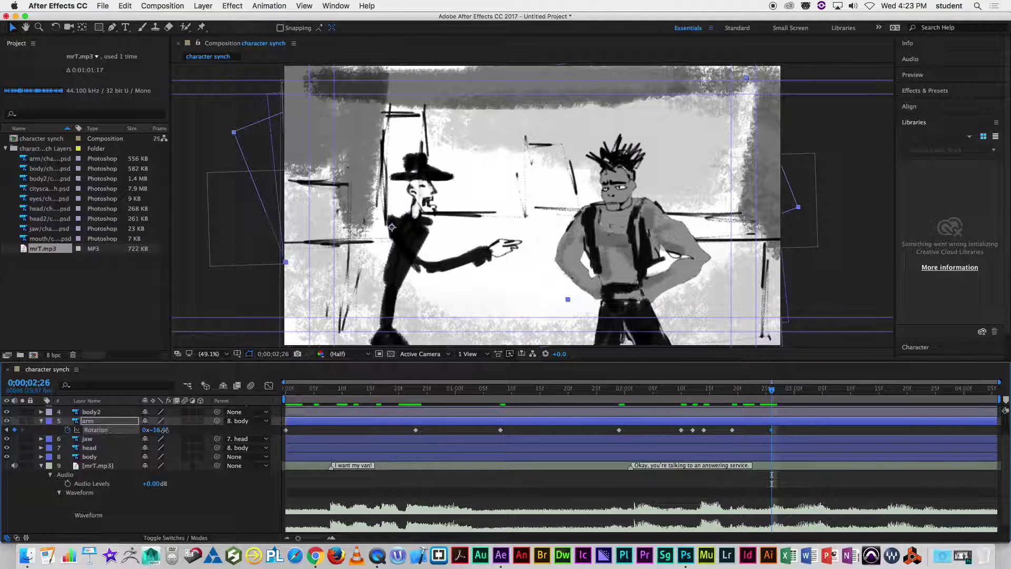
drag(164, 429, 170, 430)
key(space)
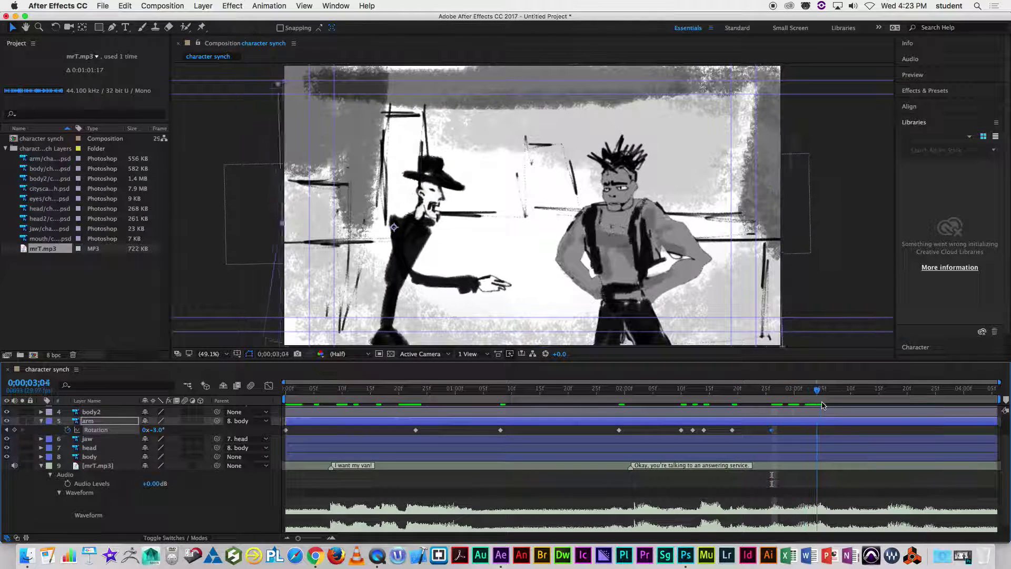
drag(159, 429, 172, 430)
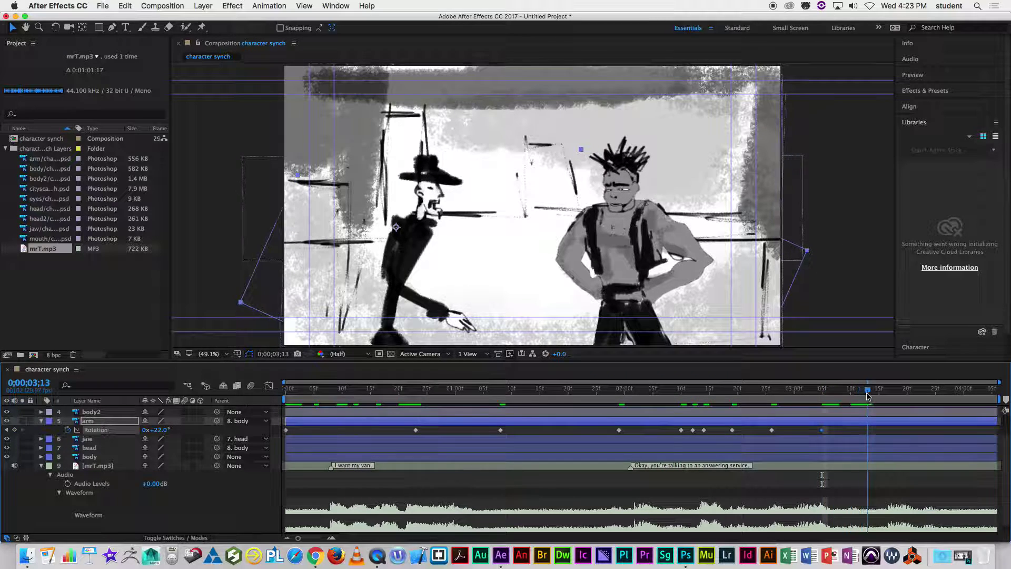
drag(159, 430, 155, 429)
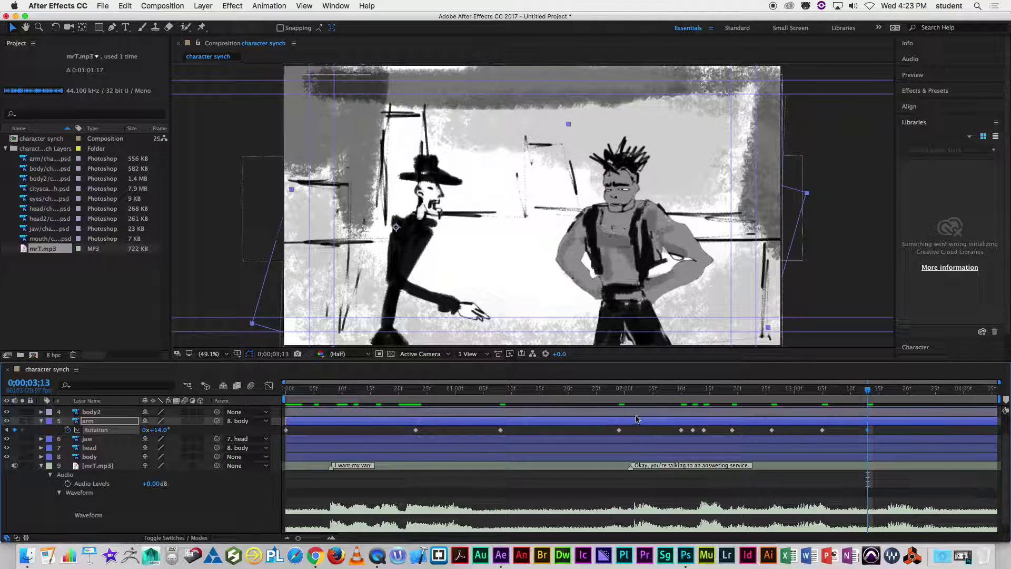
- Keyframe the arm layer's rotation at +37° at 0;00;03;18, +32° at 0;00;03;24 and +49° at 0;00;04;05
click(893, 392)
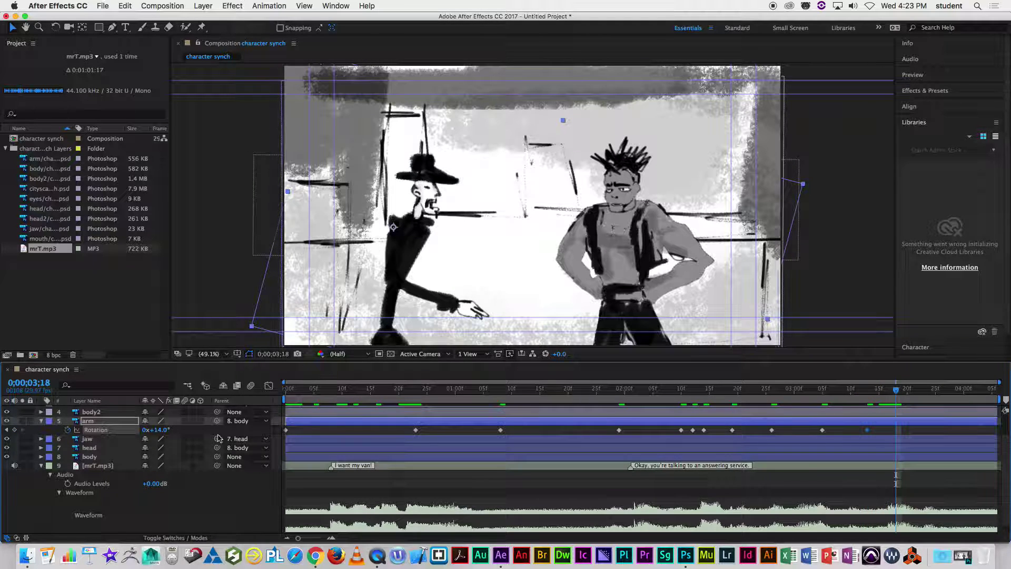
drag(161, 431, 176, 430)
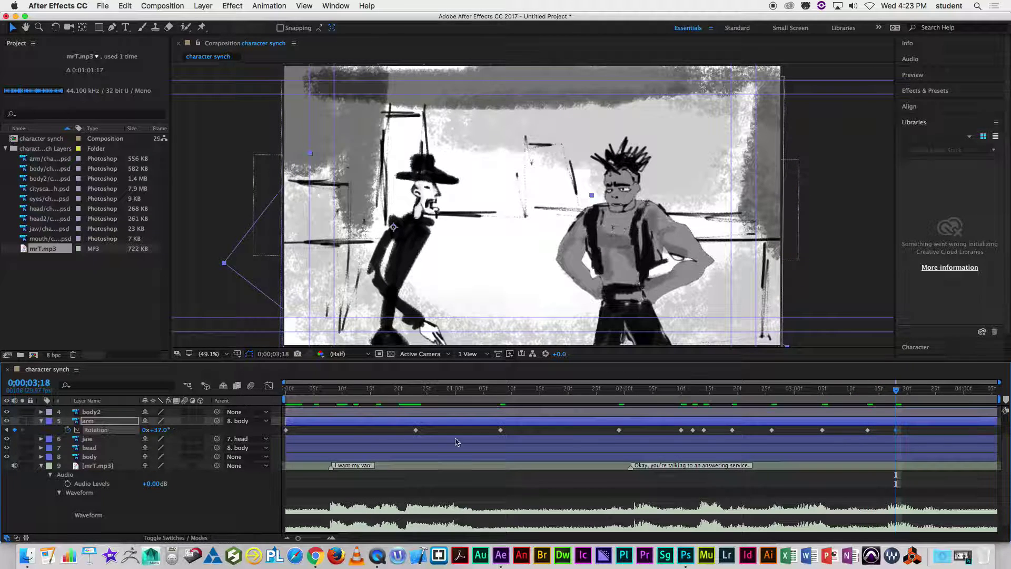
click(930, 393)
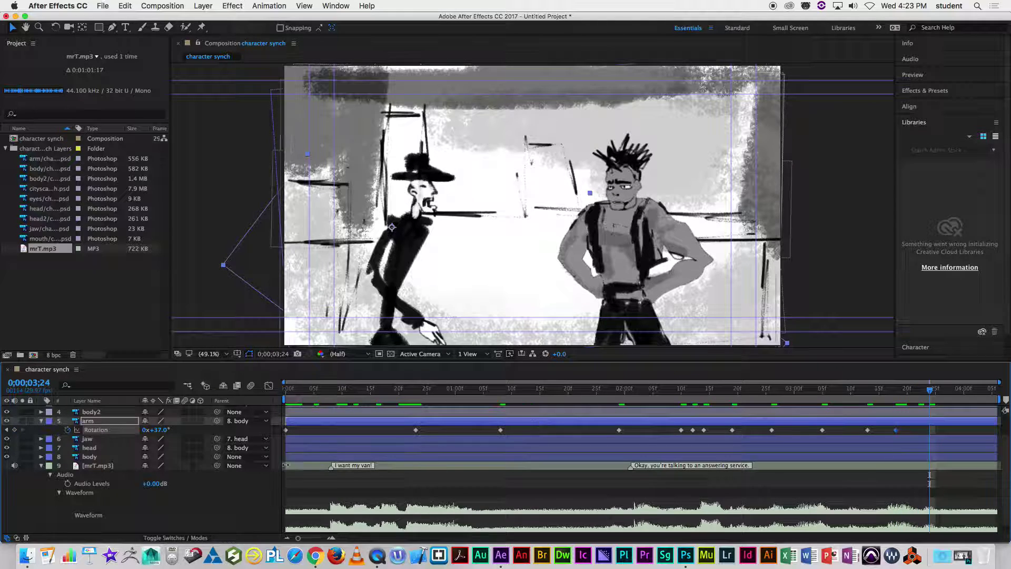
drag(159, 430, 156, 430)
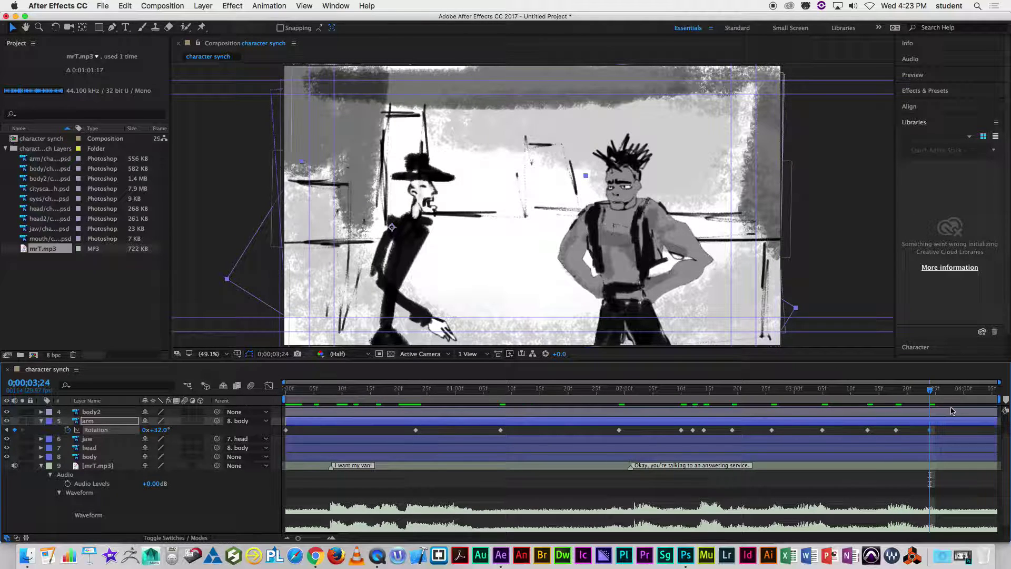
drag(935, 393, 992, 394)
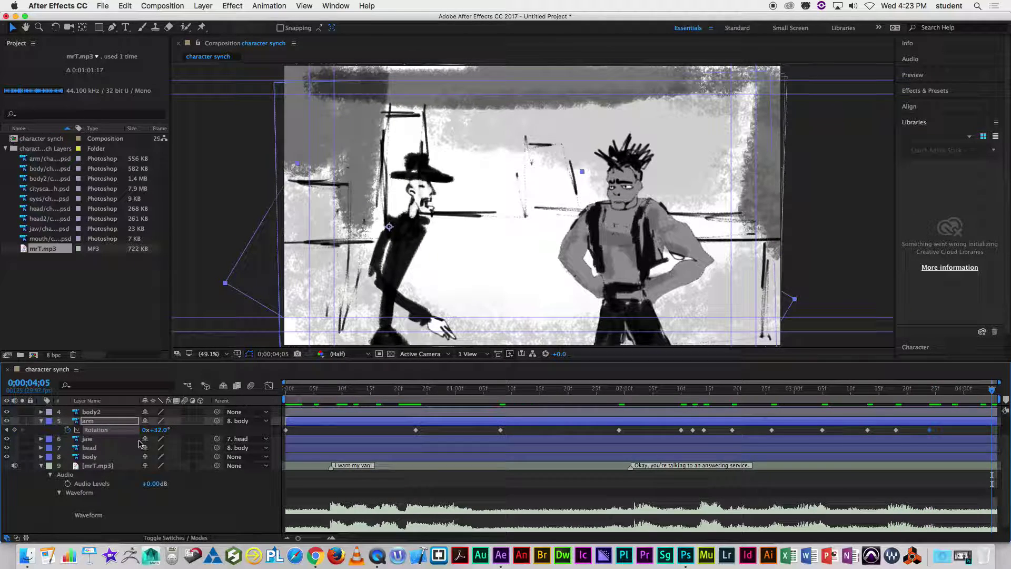
drag(161, 434, 170, 434)
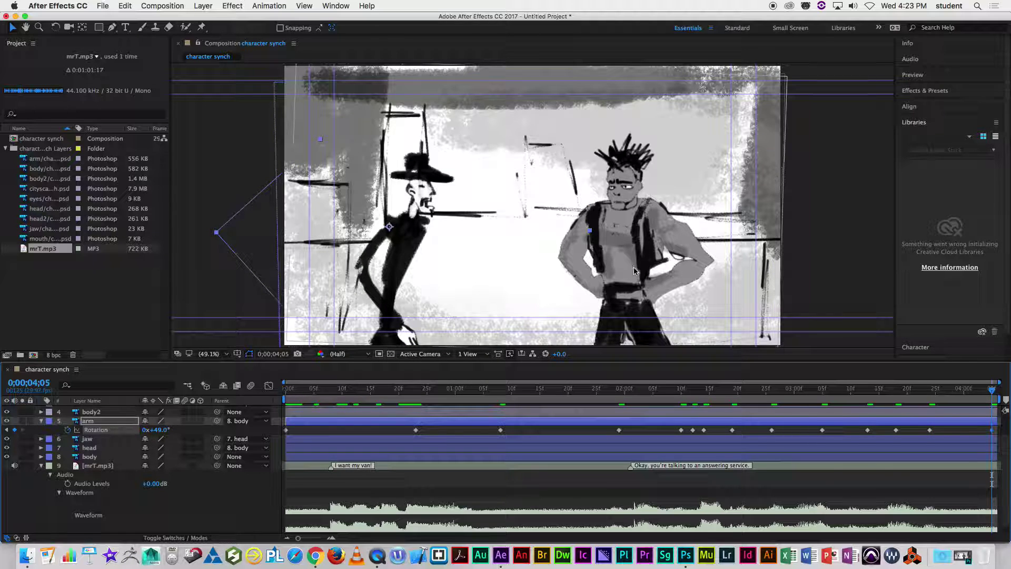
- Preview the animation and retime the arm's four rotation keyframes preceding 0;00;02;26 to about 0;00;02;07, 0;00;02;10, 0;00;02;15 and 0;00;02;20
key(space)
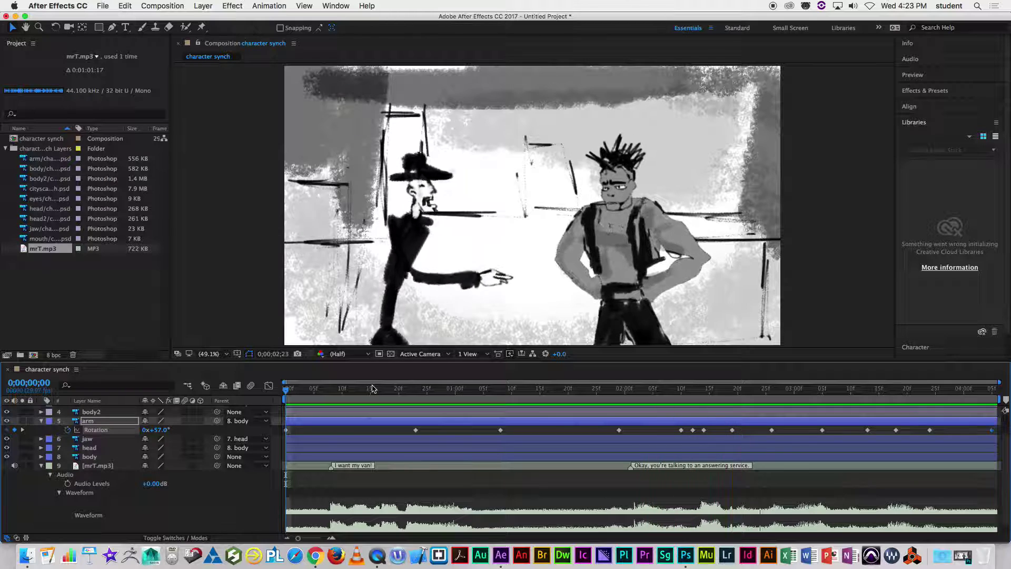
key(space)
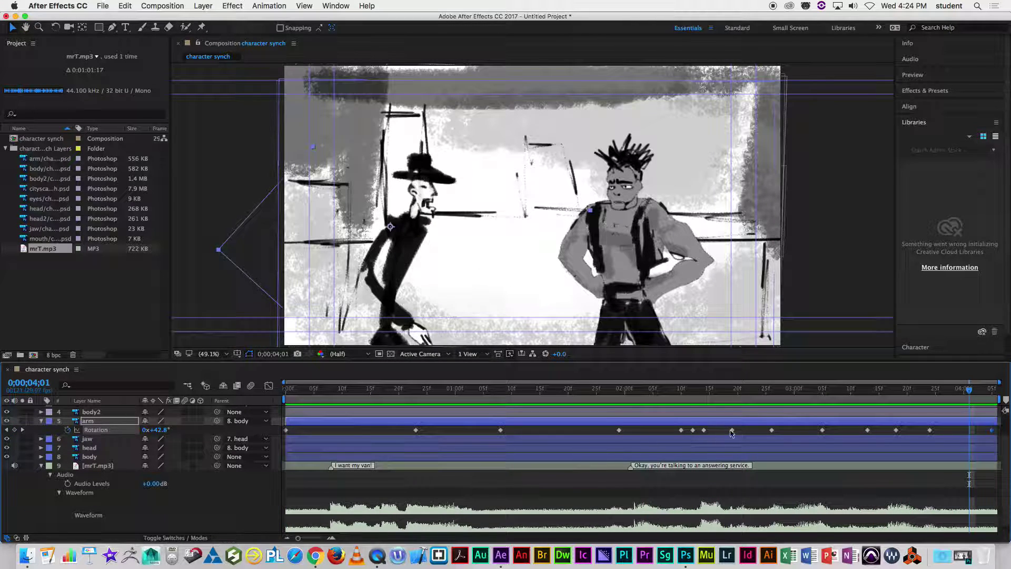
drag(691, 396, 681, 431)
drag(655, 396, 738, 431)
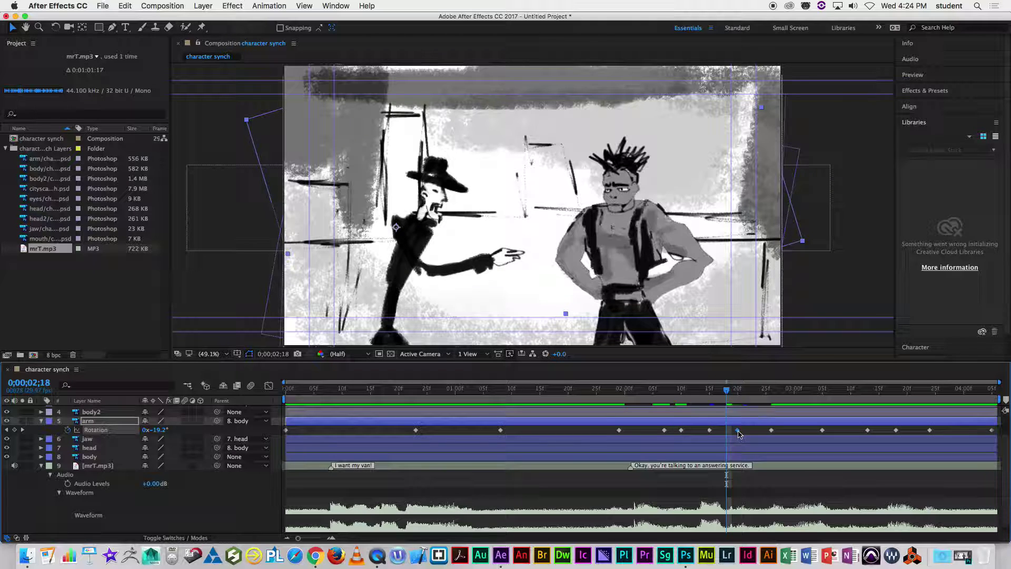
drag(728, 395, 500, 405)
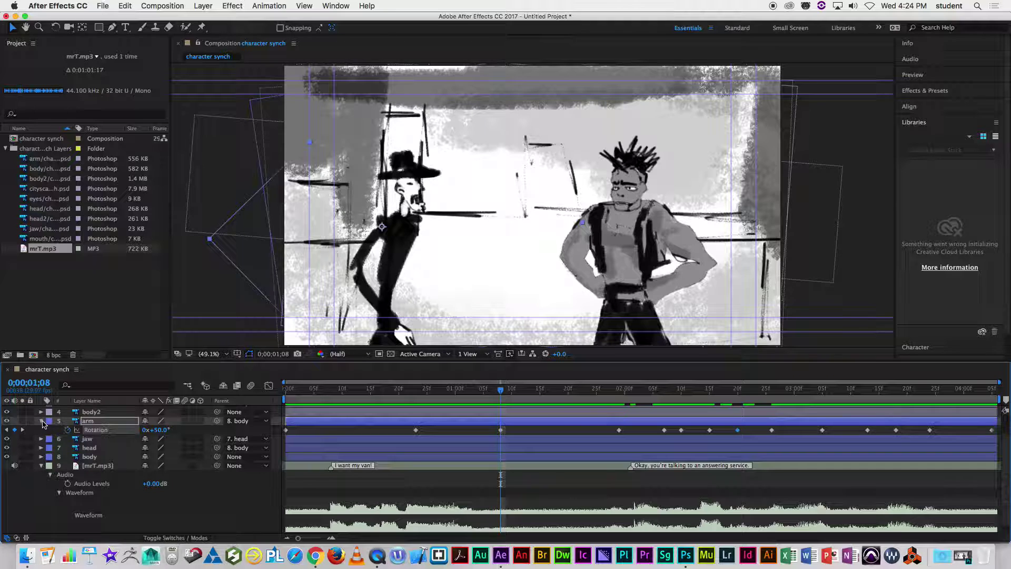
click(42, 422)
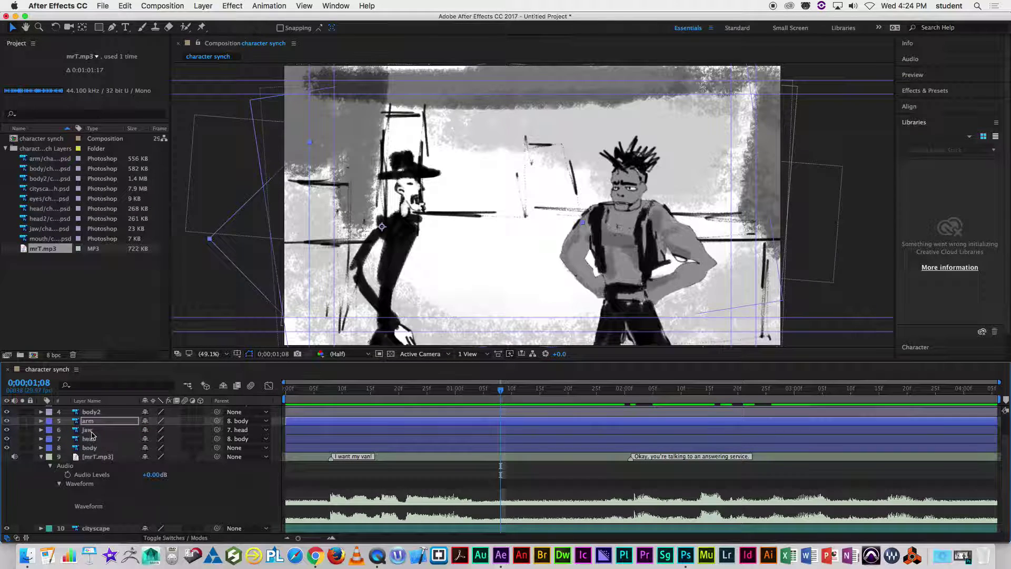
- Enable rotation keyframing on the jaw layer at 0;00;00;00 and set its rotation to -33°
click(92, 430)
click(284, 393)
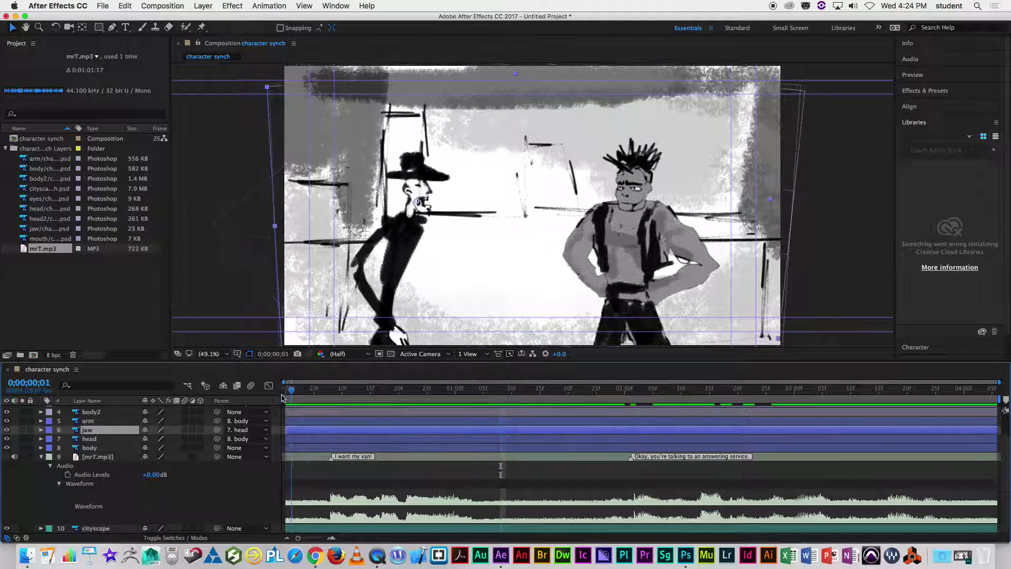
drag(283, 399, 250, 404)
key(r)
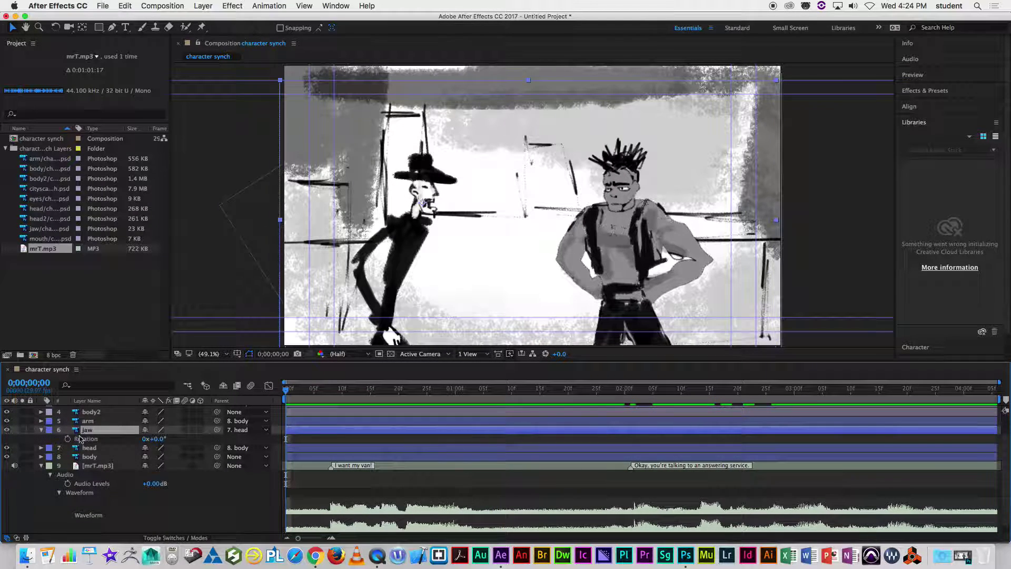
key(space)
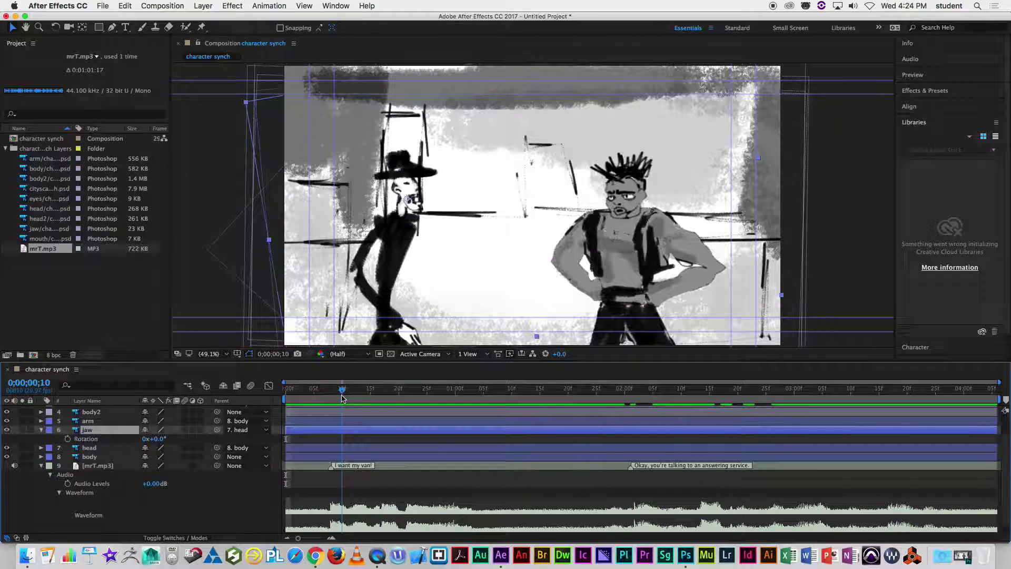
key(space)
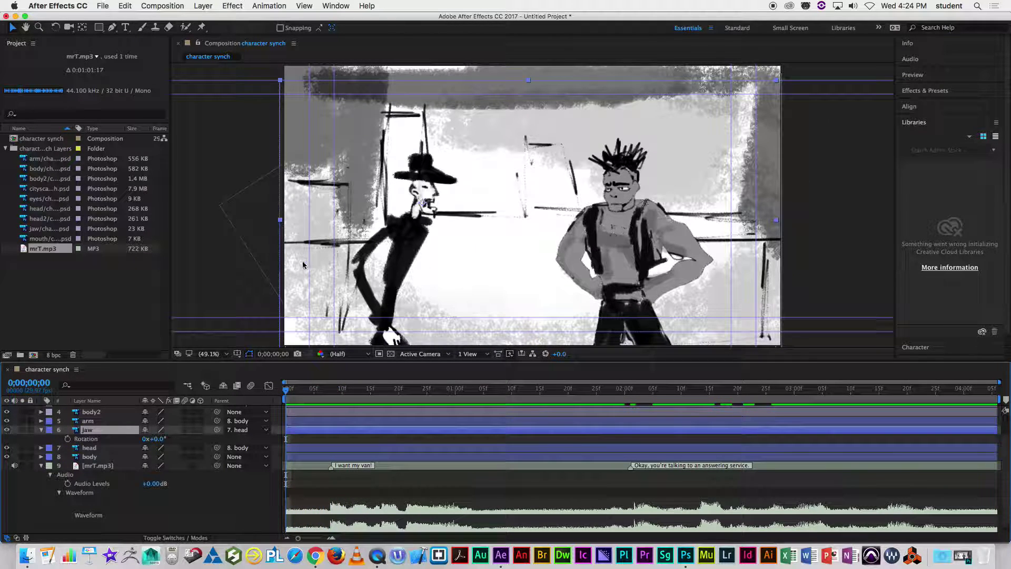
drag(159, 438, 141, 439)
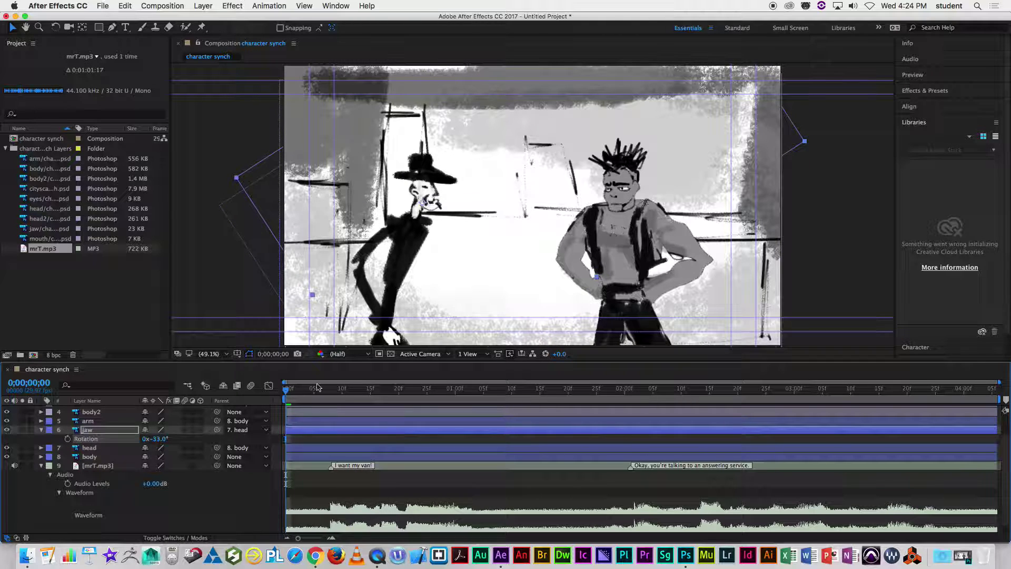
- Keyframe the jaw layer's rotation at -5° at 0;00;00;16 and -23° at 0;00;00;24
drag(296, 394, 368, 401)
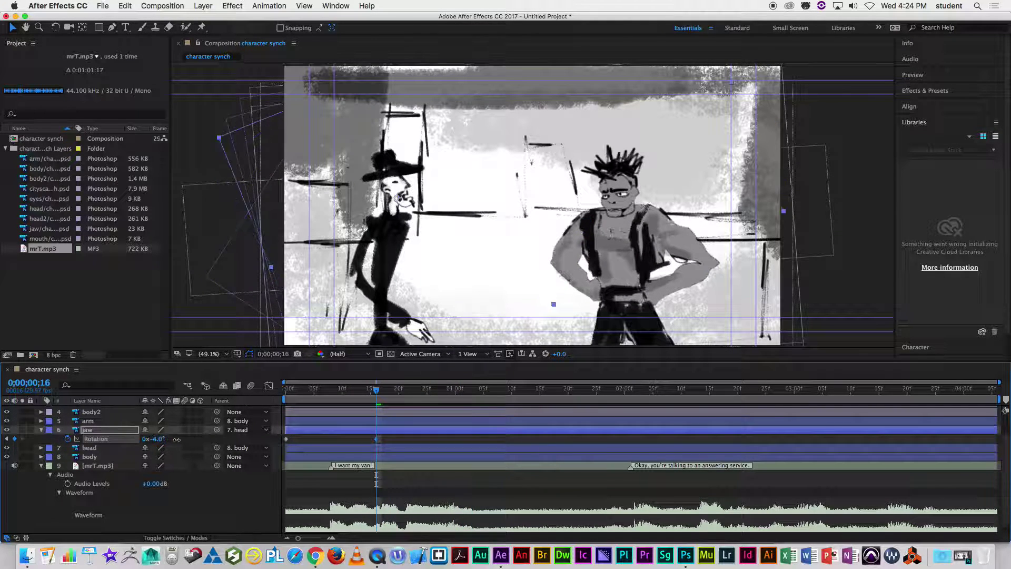
drag(178, 440, 174, 439)
drag(378, 392, 421, 397)
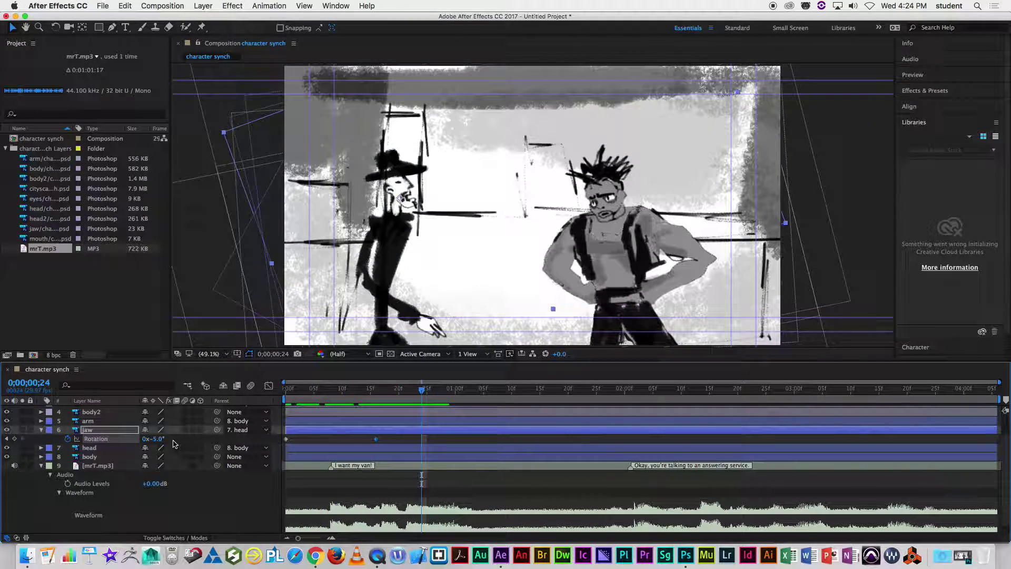
drag(157, 439, 147, 438)
- Keyframe the jaw layer's rotation at -26° at about 0;00;01;27 and -3° at 0;00;02;02
drag(420, 390, 619, 394)
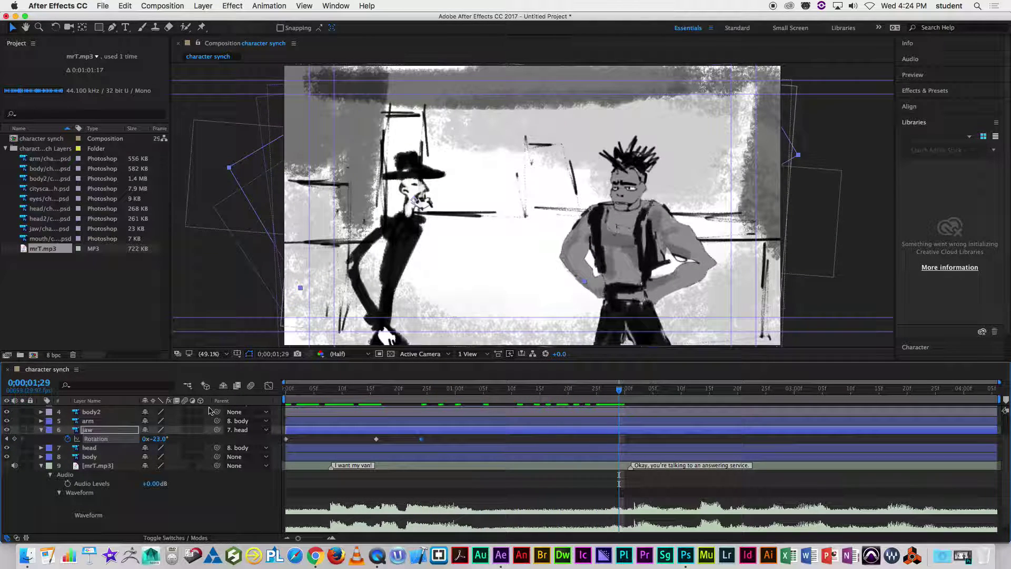
drag(162, 443, 157, 442)
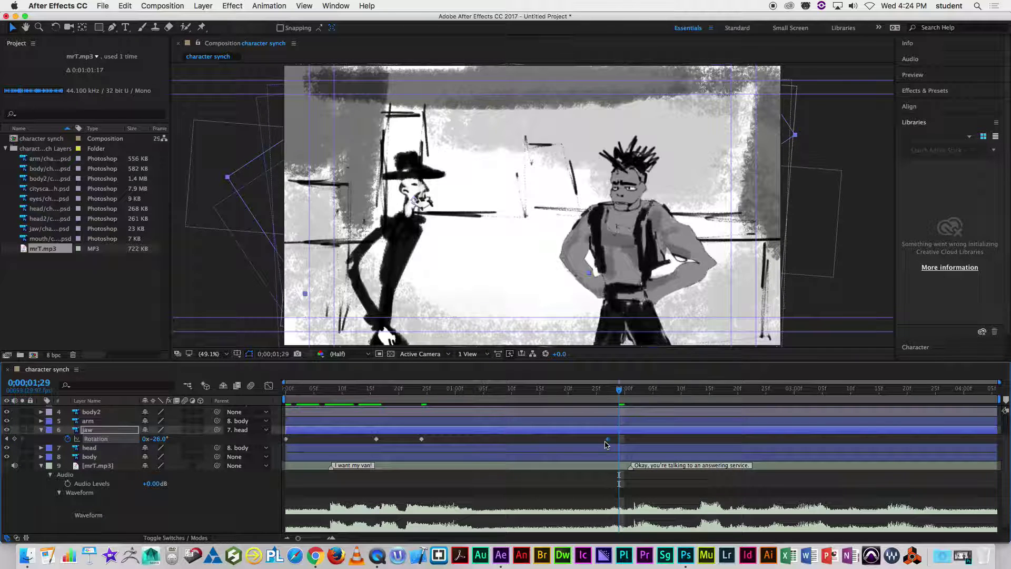
drag(620, 396, 640, 400)
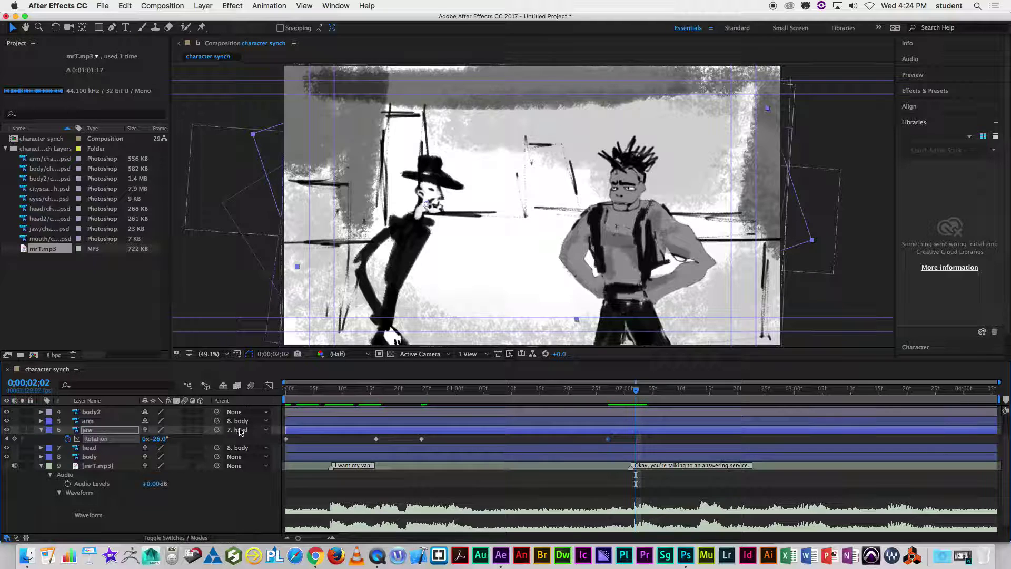
drag(161, 439, 156, 439)
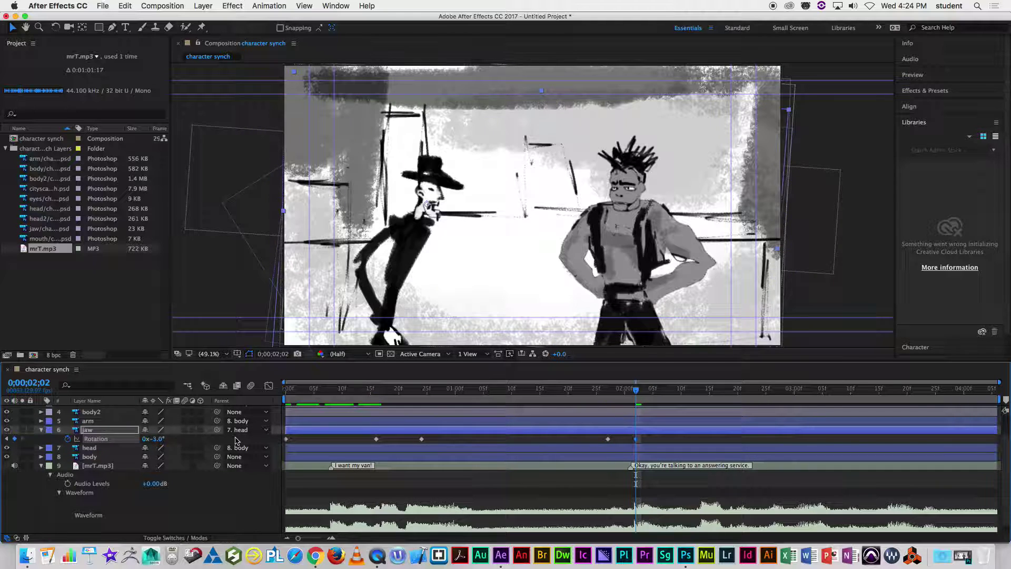
- Keyframe the jaw layer's rotation at a lower angle at 0;00;02;07 and at -24° at 0;00;02;12
drag(636, 390, 641, 392)
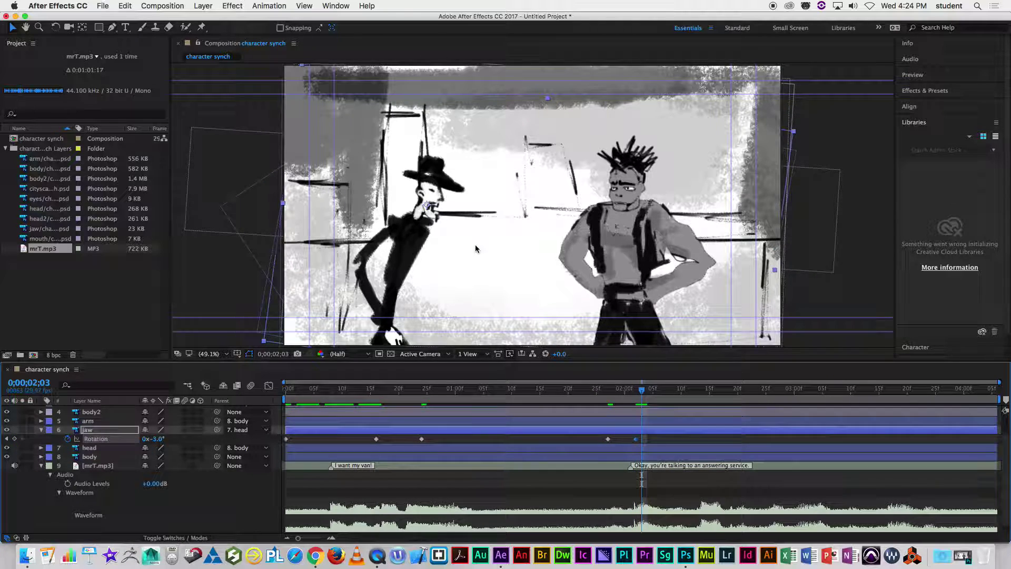
drag(641, 390, 663, 390)
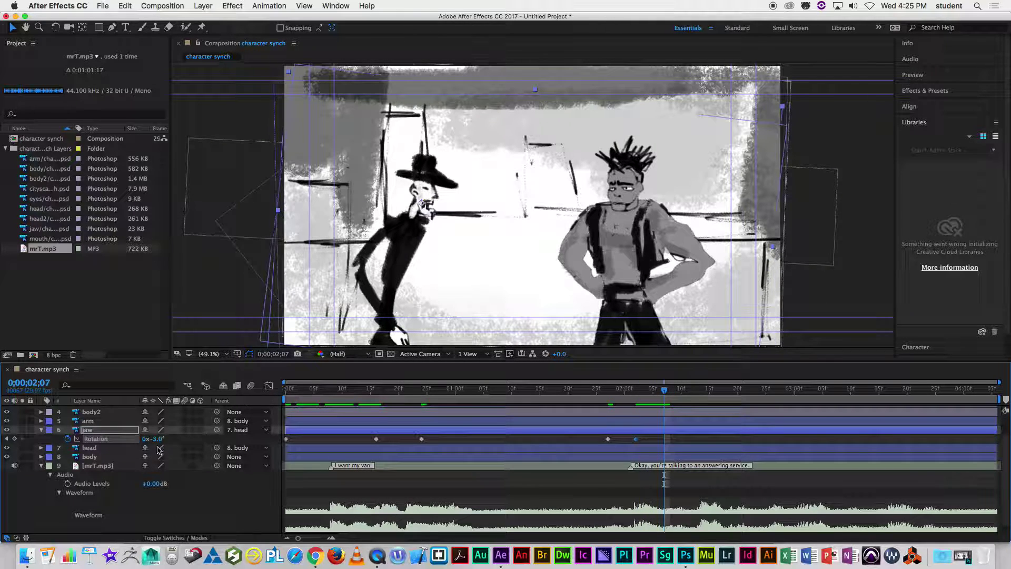
drag(153, 439, 143, 439)
drag(665, 391, 693, 391)
drag(159, 442, 155, 438)
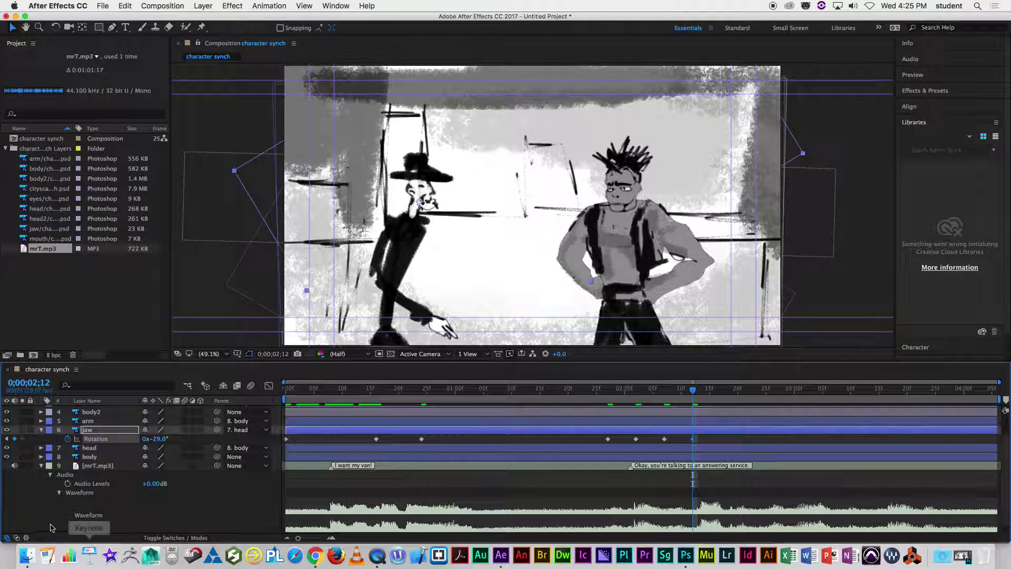
drag(160, 441, 163, 441)
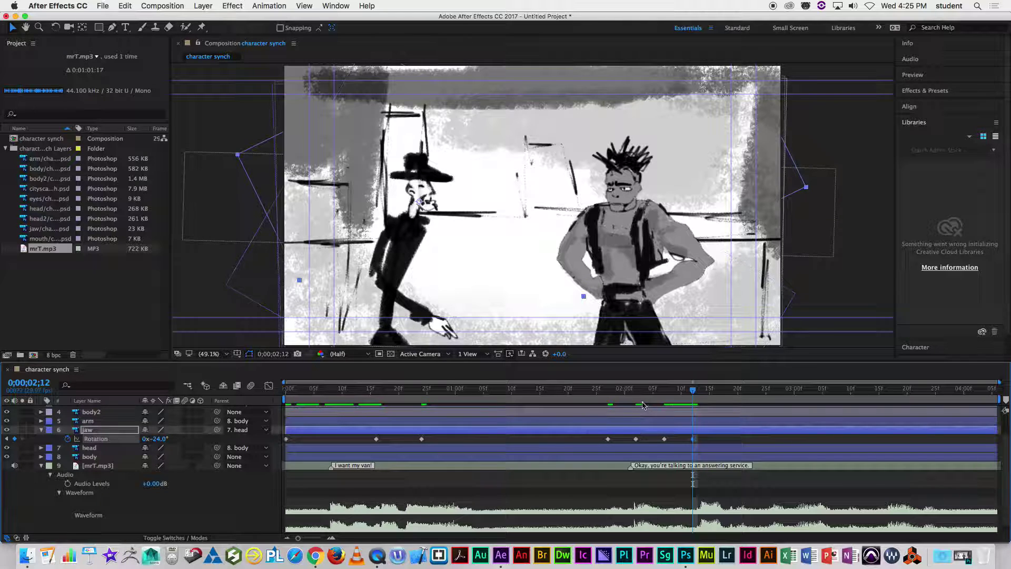
- Keyframe the jaw layer's rotation at +4° at 0;00;02;14, -31° at 0;00;02;18 and -24° at 0;00;02;25
drag(699, 392, 704, 392)
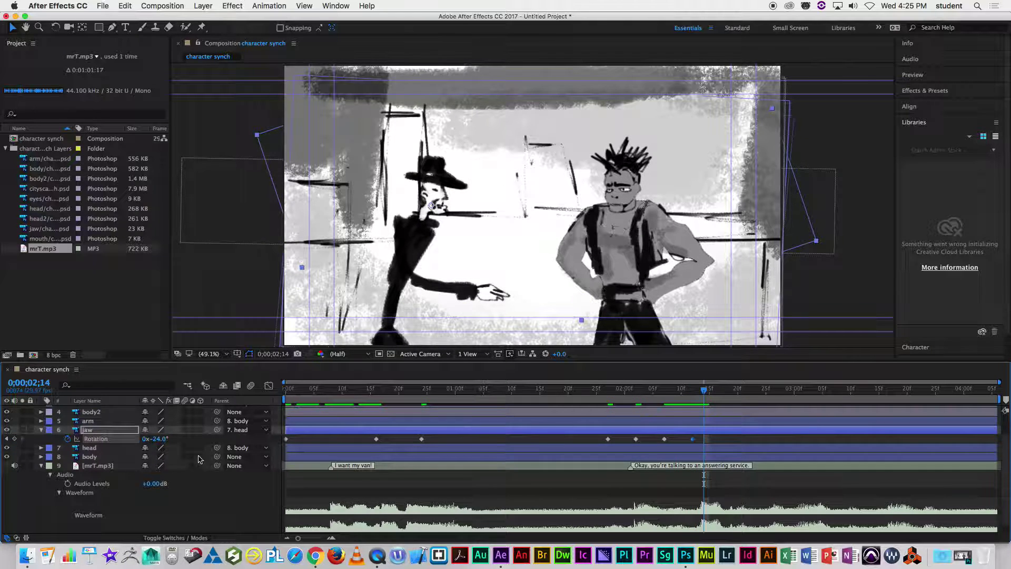
drag(161, 441, 176, 441)
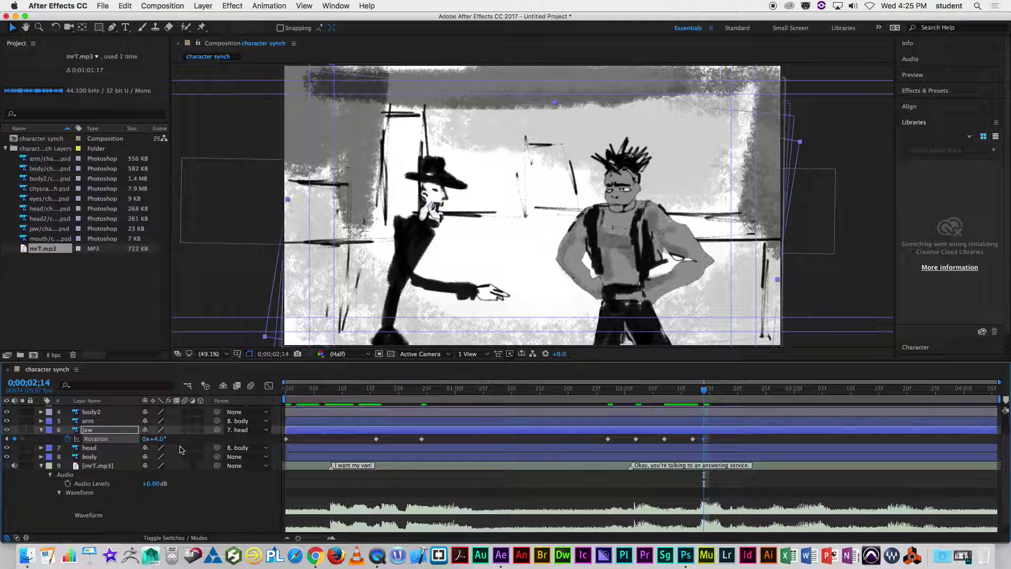
drag(703, 392, 727, 393)
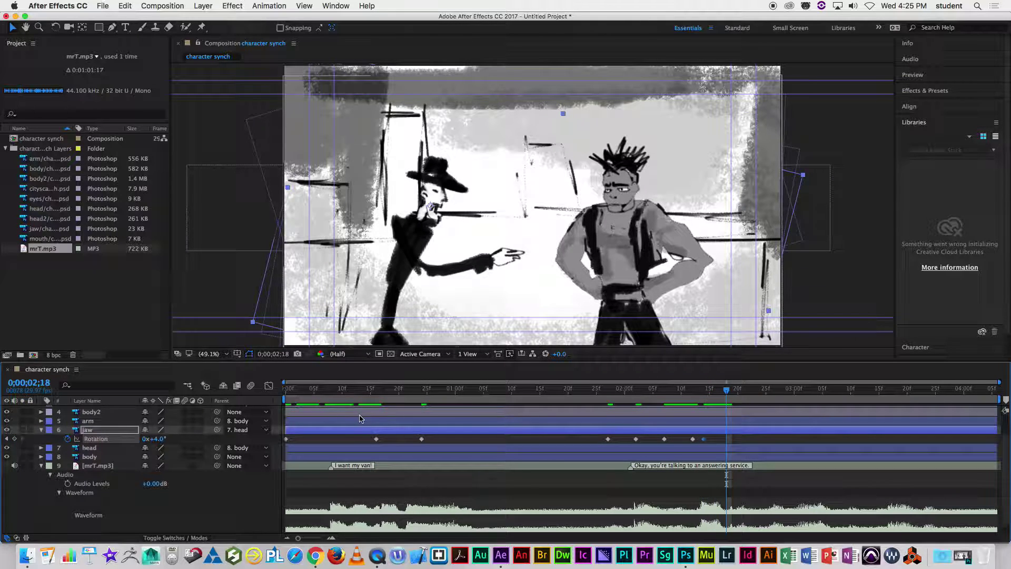
drag(158, 439, 140, 439)
drag(737, 394, 767, 394)
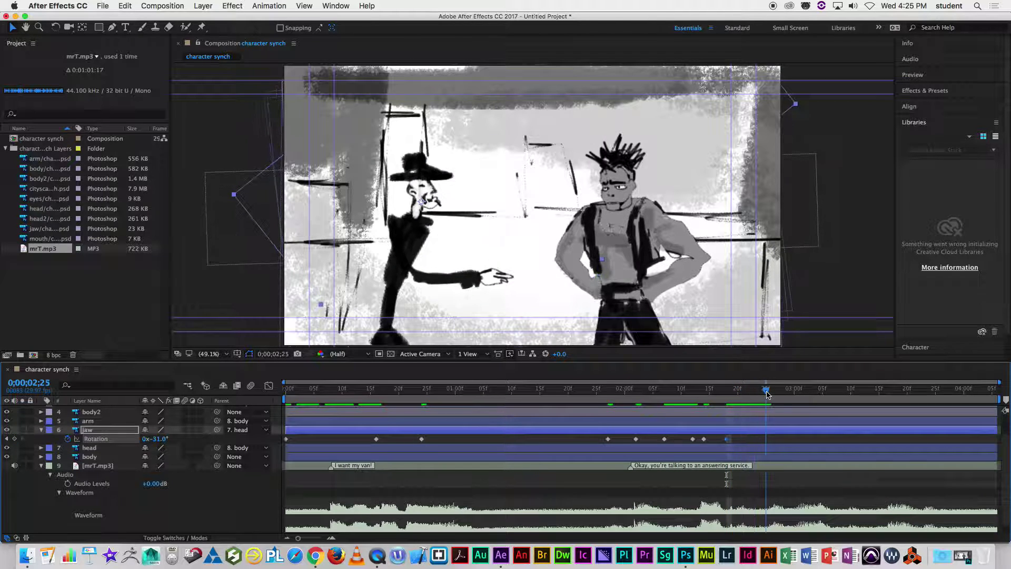
drag(160, 440, 164, 440)
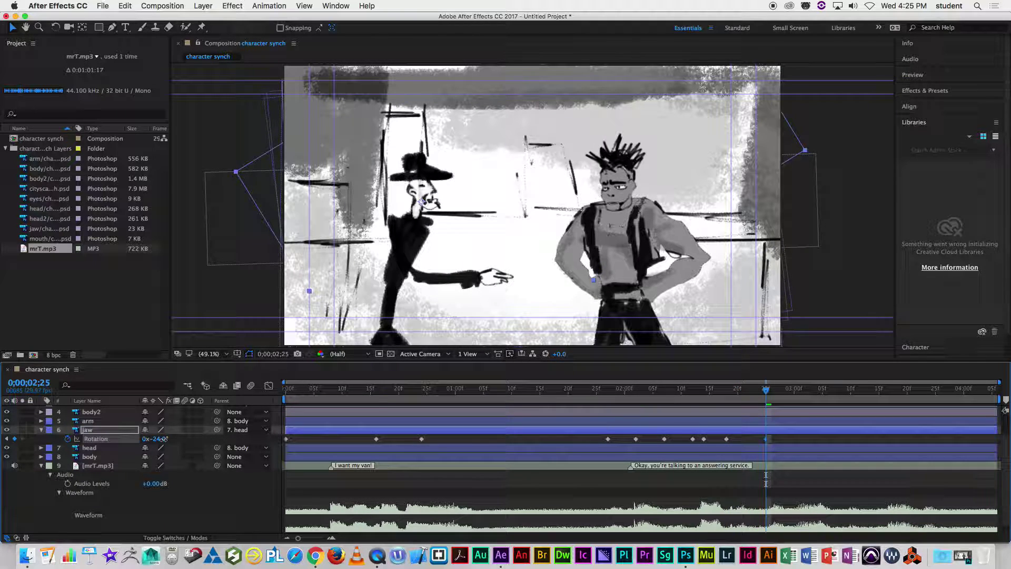
- Keyframe the jaw layer's rotation at a higher angle at 0;00;02;27 and at a lower angle at 0;00;03;00
drag(768, 396, 778, 396)
drag(158, 439, 174, 440)
drag(784, 392, 793, 392)
drag(161, 439, 148, 439)
- Keyframe the jaw layer's rotation at +11° at 0;00;03;03, shift that keyframe one frame later, and add -25° at 0;00;03;07
drag(804, 394, 811, 392)
drag(162, 442, 273, 438)
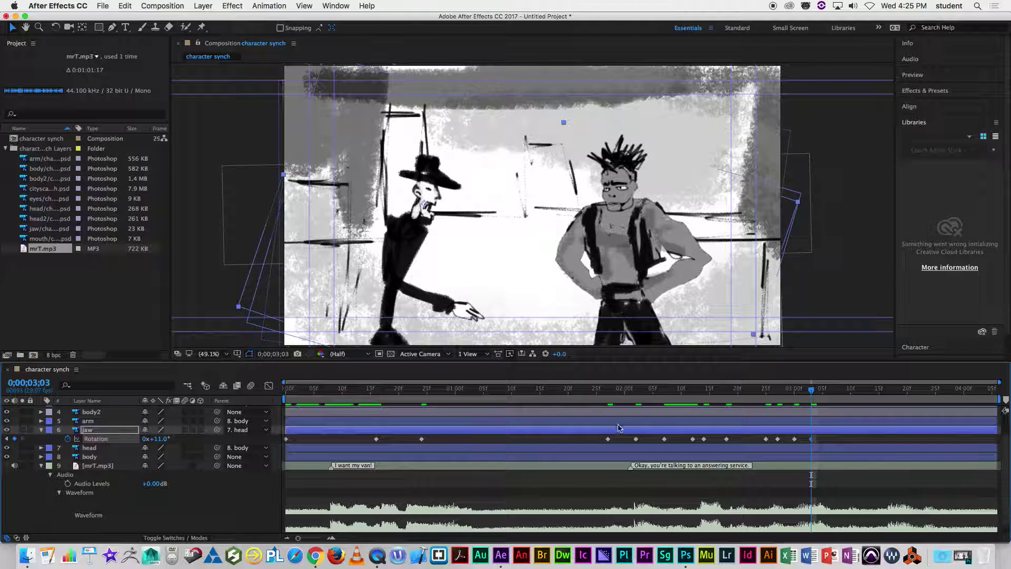
drag(813, 440, 817, 437)
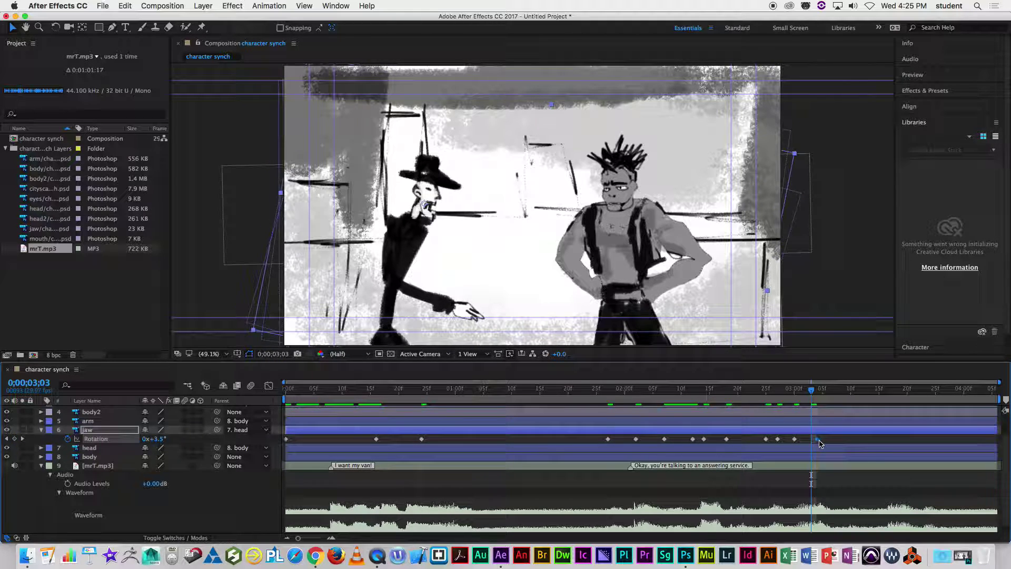
click(834, 401)
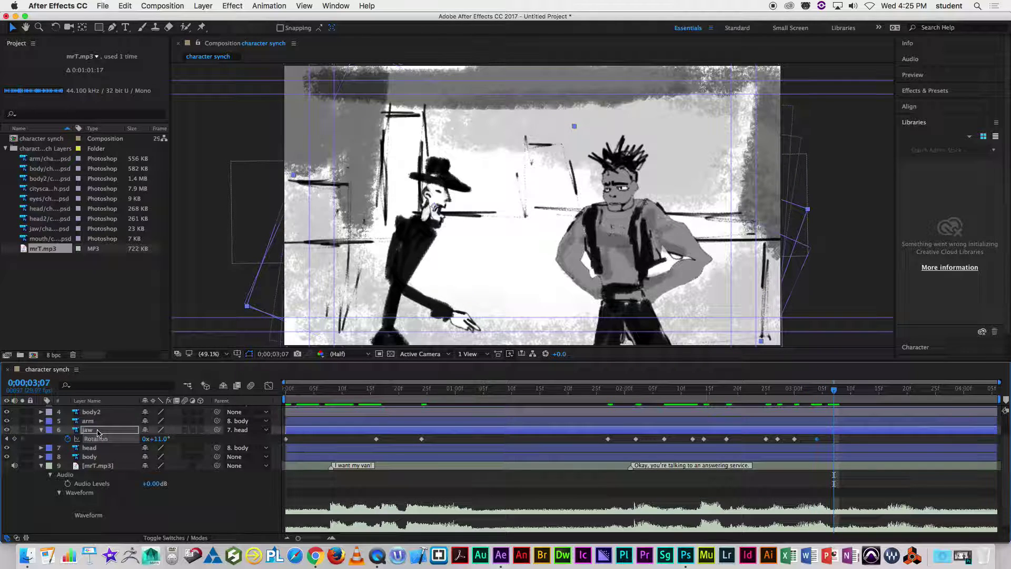
drag(157, 442, 137, 443)
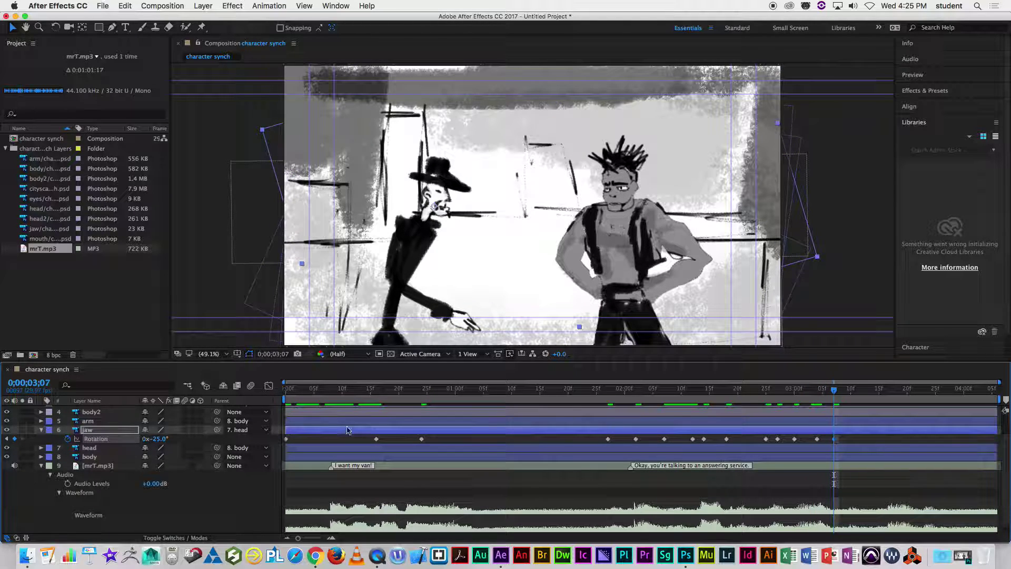
- Keyframe the jaw layer's rotation at -21° at 0;00;03;15 and +4° at 0;00;03;18
drag(832, 392, 878, 392)
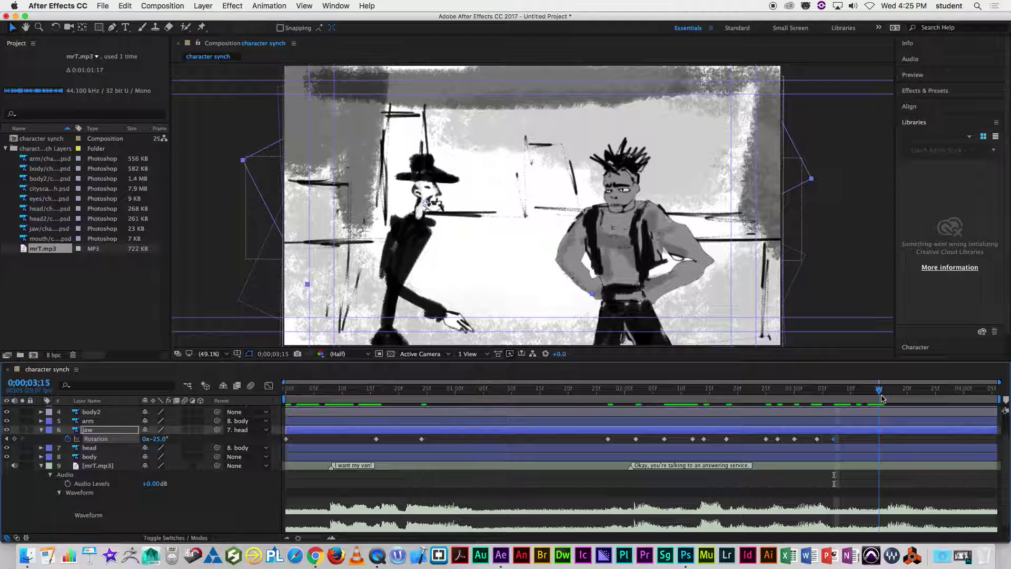
drag(162, 442, 165, 441)
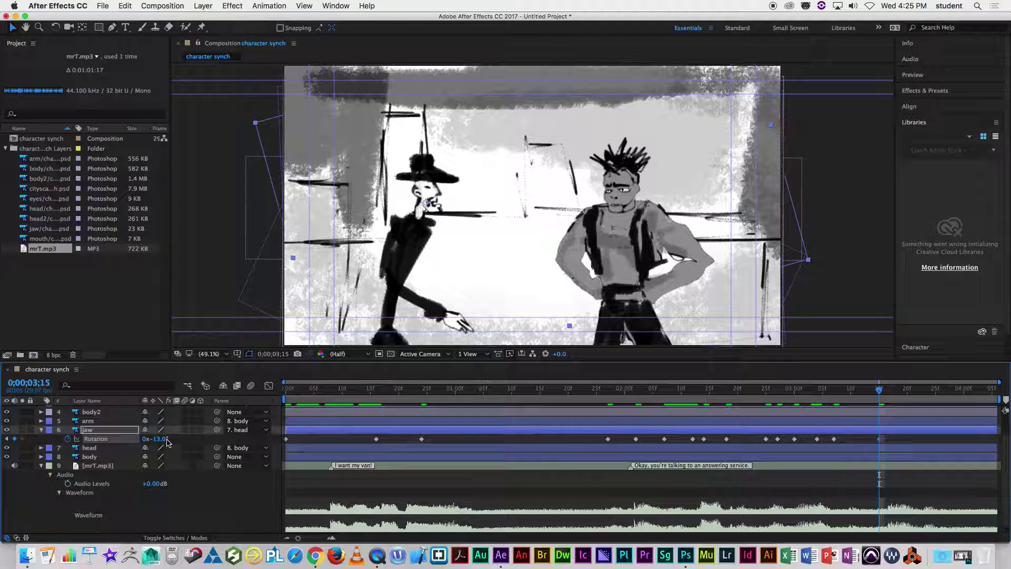
drag(158, 439, 158, 441)
click(894, 392)
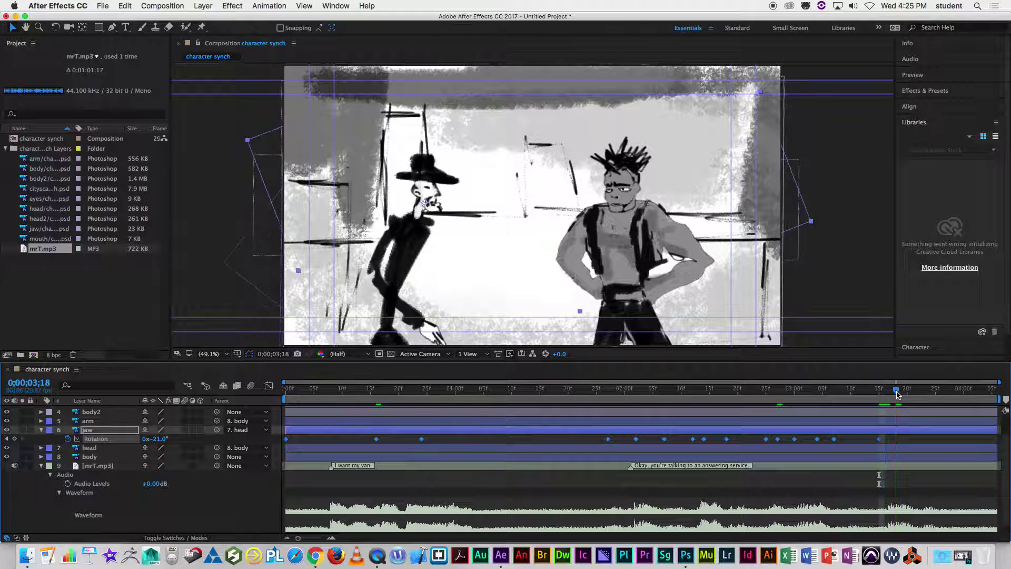
drag(161, 440, 218, 443)
- Keyframe the jaw layer's rotation at -10° at 0;00;03;22 and -2° at 0;00;03;24
drag(897, 394, 918, 394)
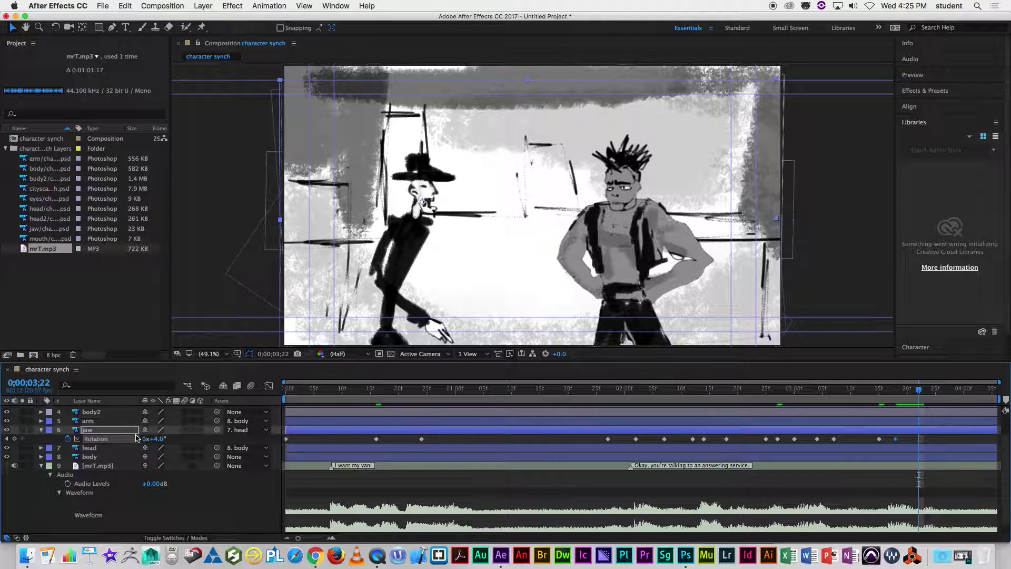
drag(162, 441, 155, 442)
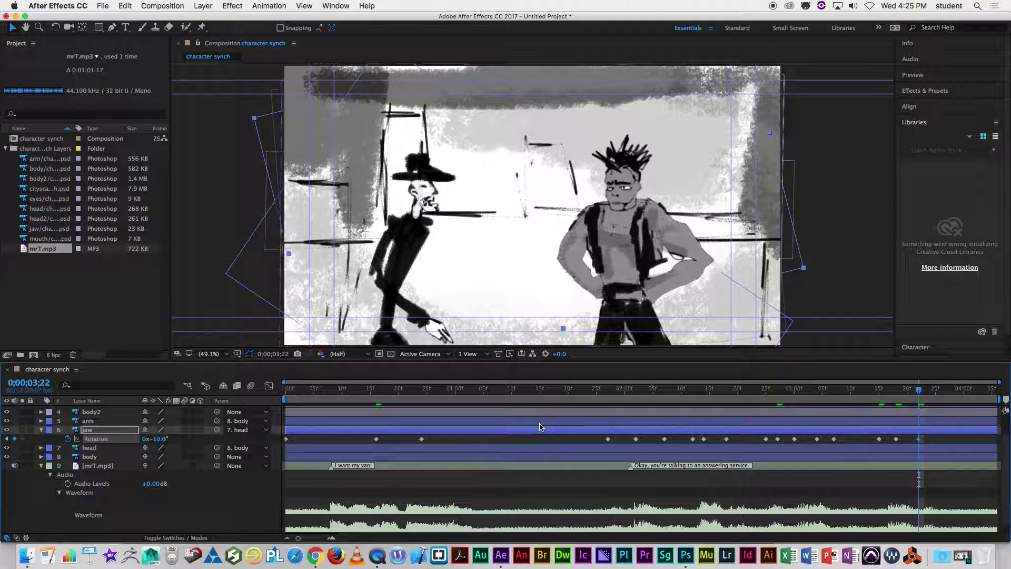
drag(923, 394, 930, 395)
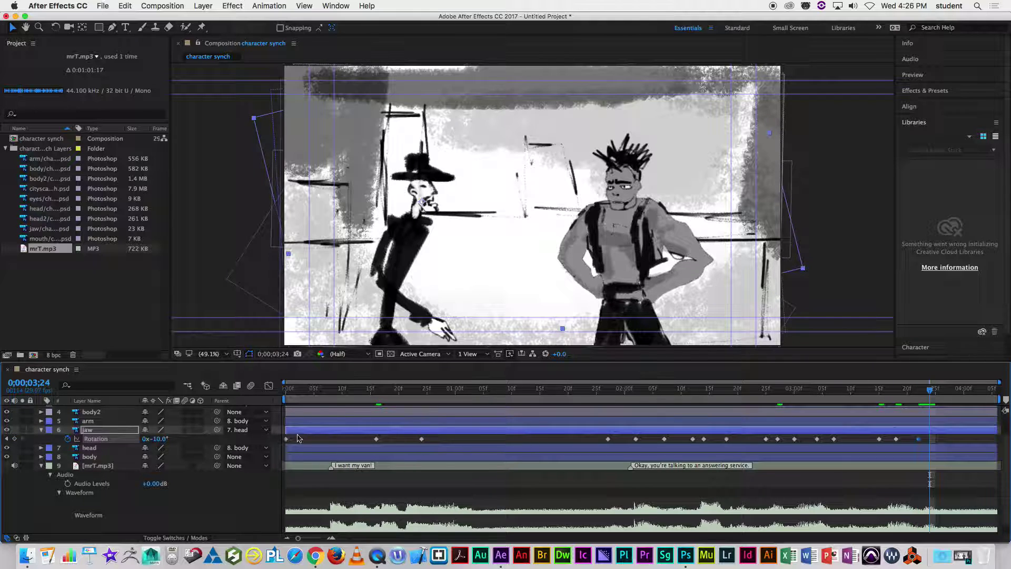
drag(162, 441, 165, 441)
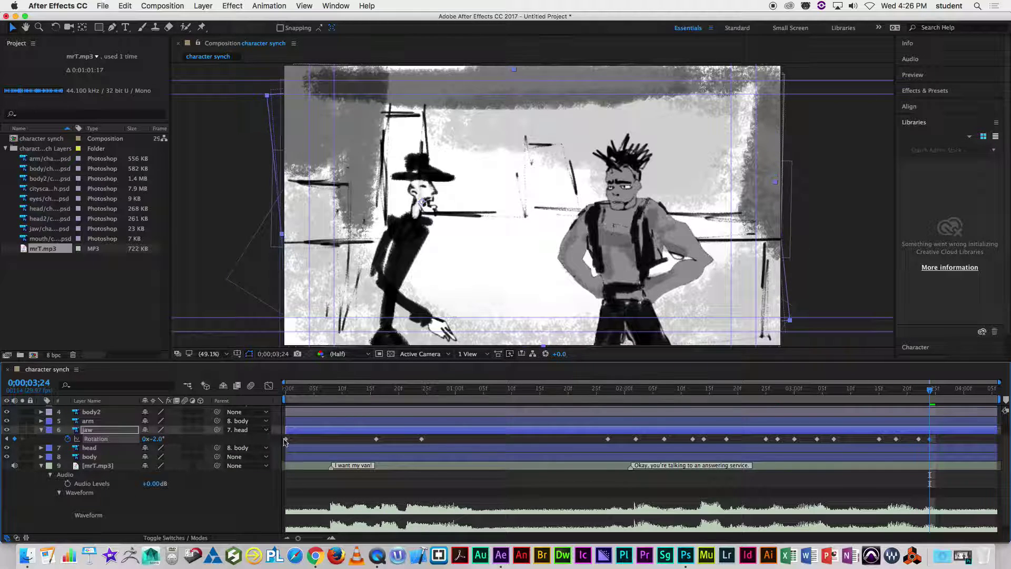
- Keyframe the jaw layer's rotation at -28° at 0;00;03;26 and add a closing rotation keyframe at 0;00;04;05
drag(932, 399, 940, 395)
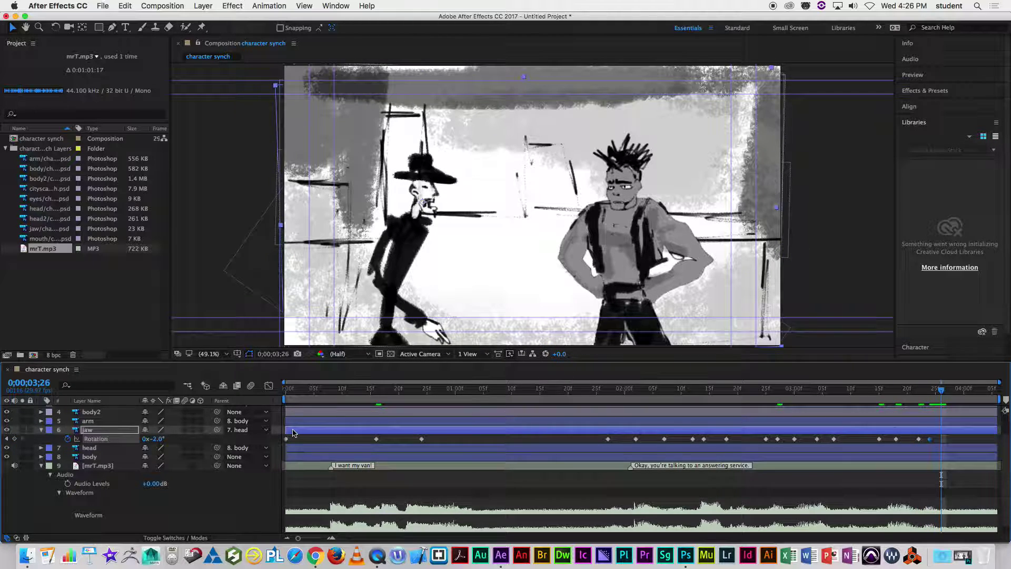
drag(160, 441, 143, 439)
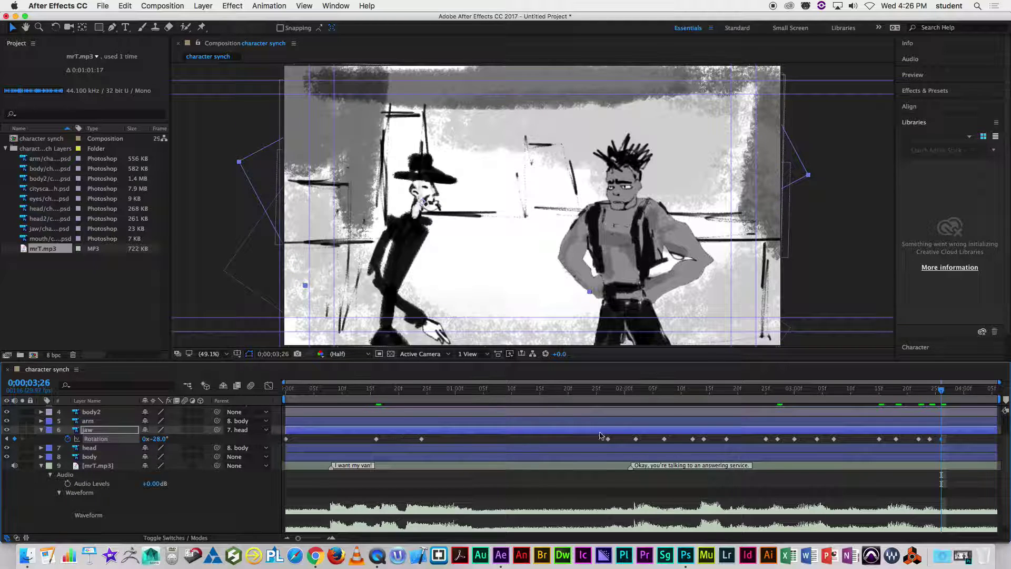
drag(943, 395, 1006, 396)
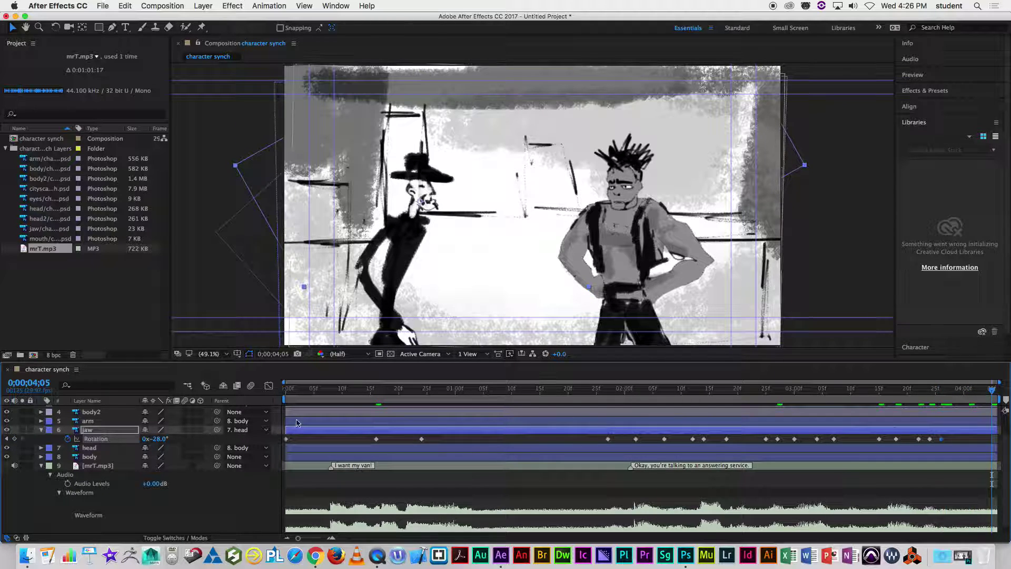
drag(158, 439, 159, 440)
- Deselect the jaw layer and play the animation from the start to check the jaw against the dialogue
mouse_move(358, 414)
mouse_down()
mouse_move(295, 411)
mouse_move(362, 412)
mouse_up()
click(435, 486)
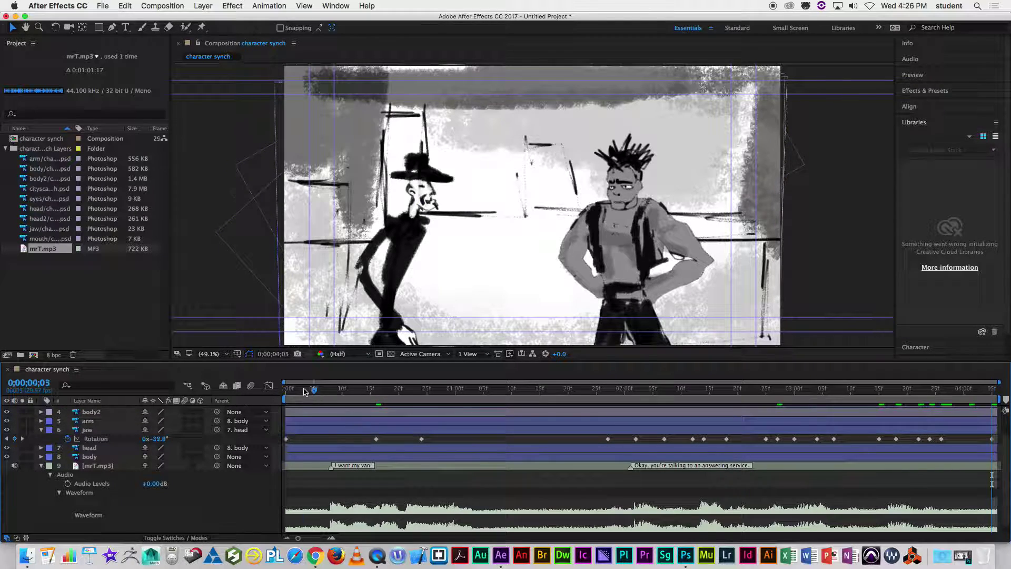
key(space)
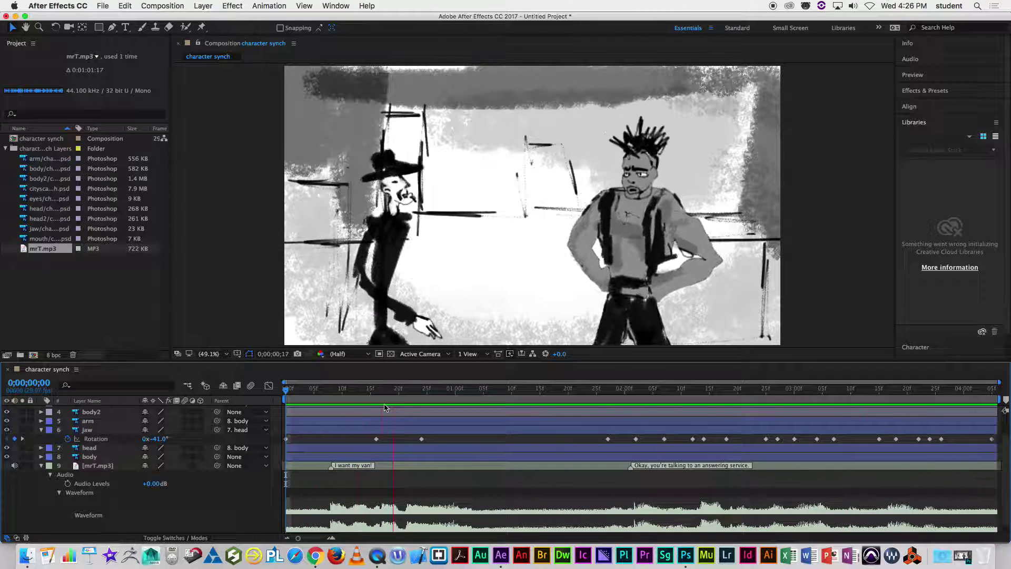
key(space)
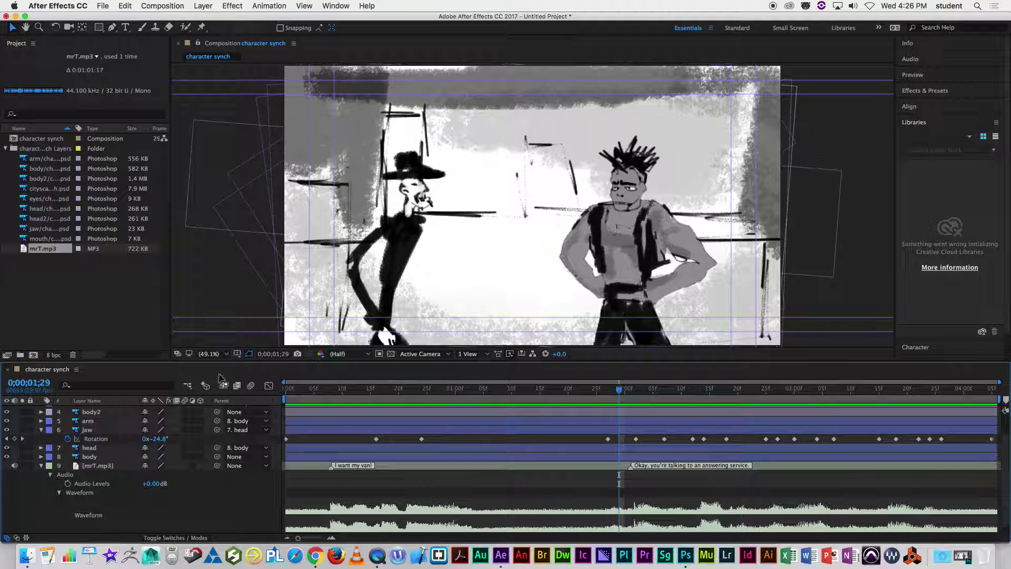
- Collapse the jaw and mrT.mp3 layers and place six puppet pins on the head layer across the neck, face, hat brim and crown
click(41, 429)
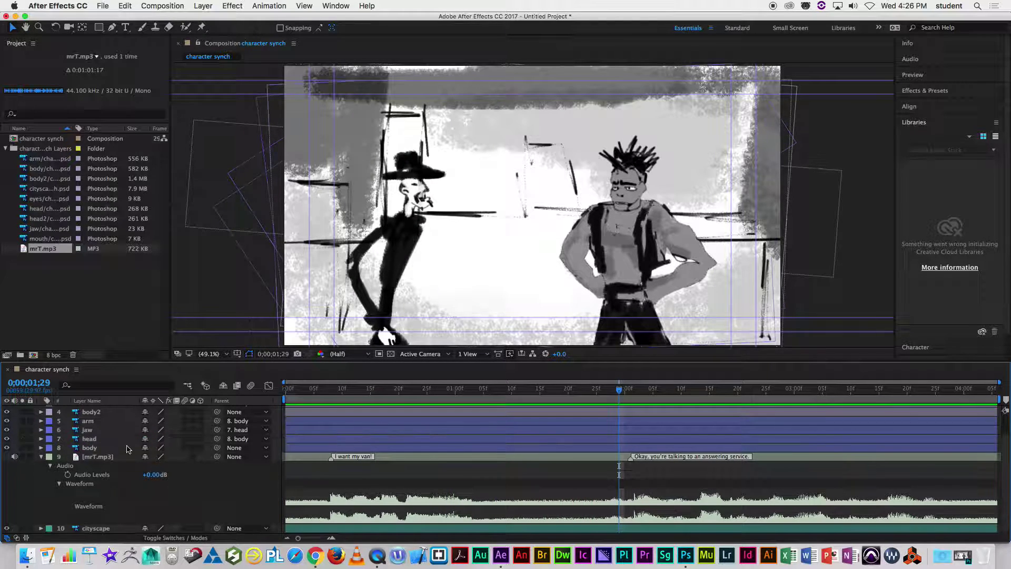
click(42, 457)
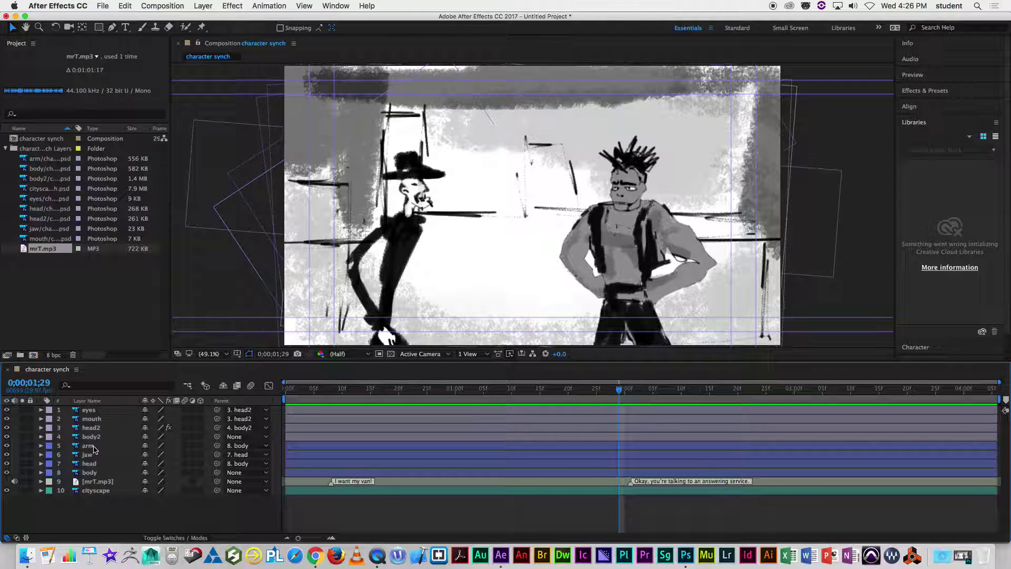
click(89, 463)
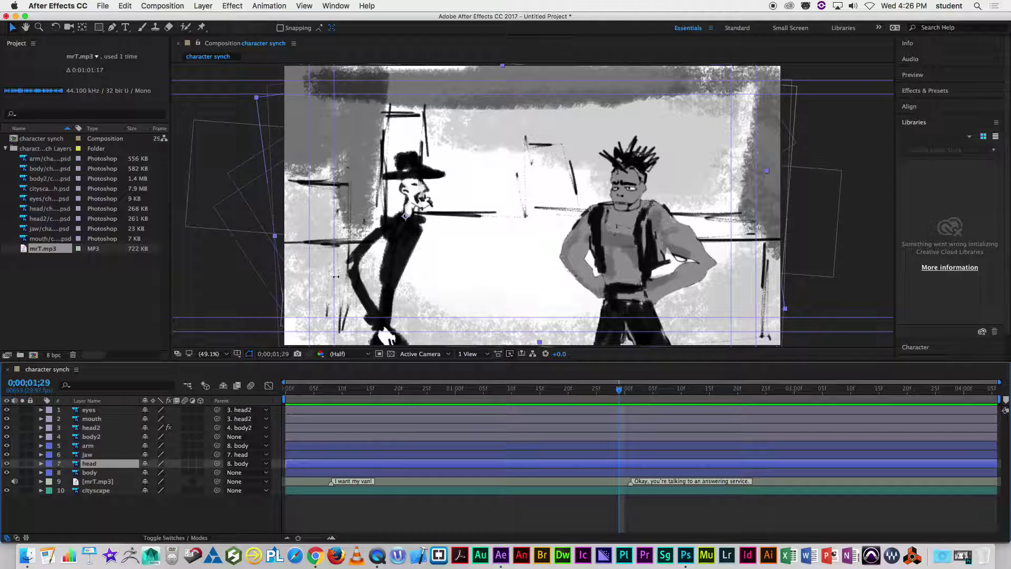
key(super+p)
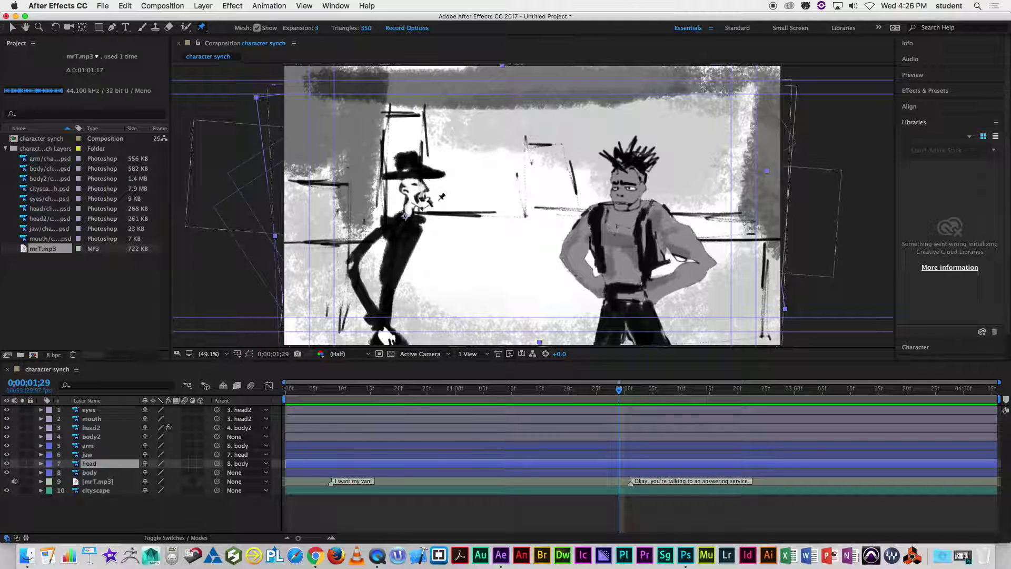
click(407, 210)
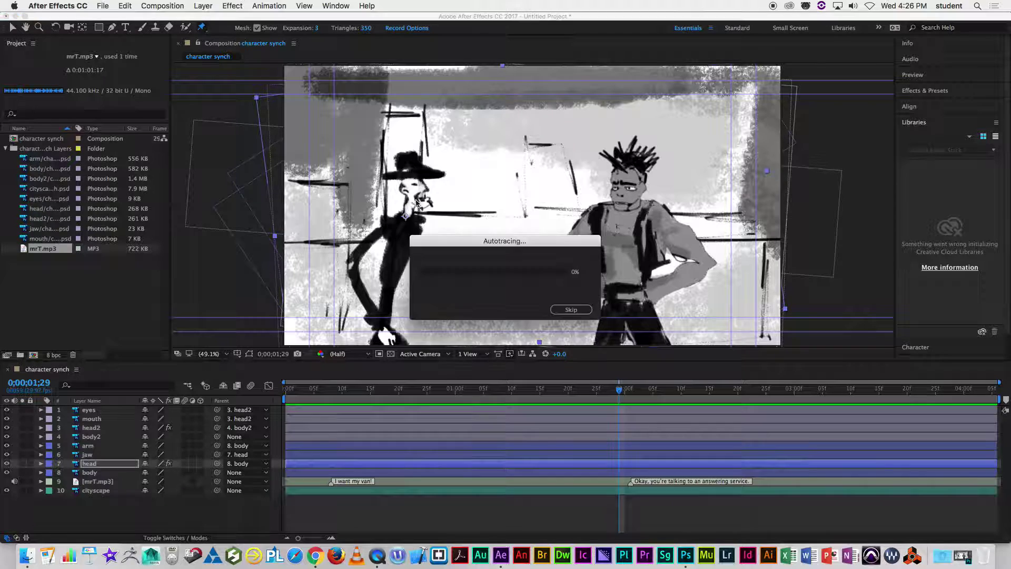
click(414, 187)
click(409, 170)
click(408, 156)
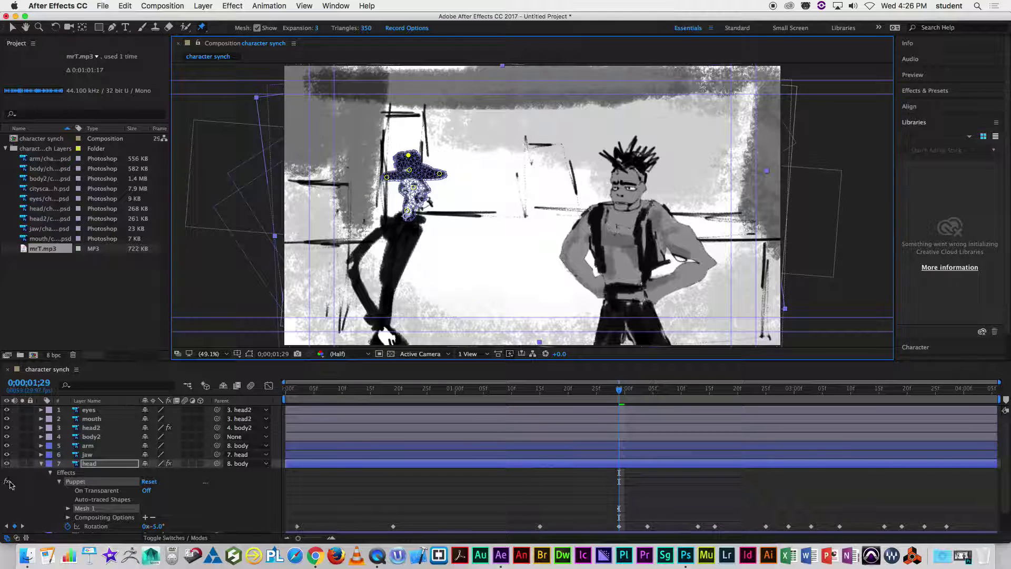
- Reveal the position keyframes of the head's six puppet pins and select those of pins 1 to 5
click(67, 508)
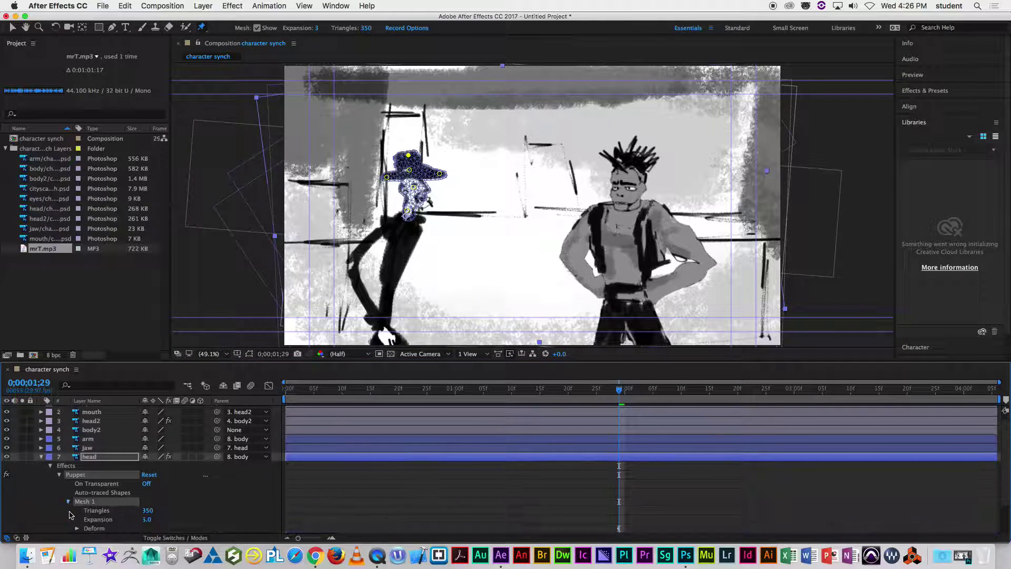
click(77, 528)
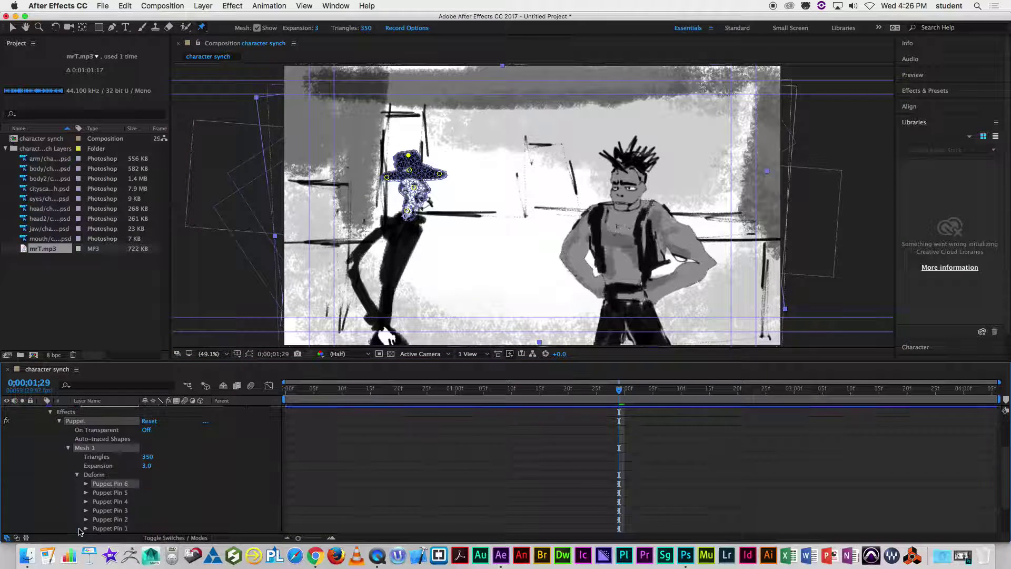
shift+click(106, 529)
click(86, 528)
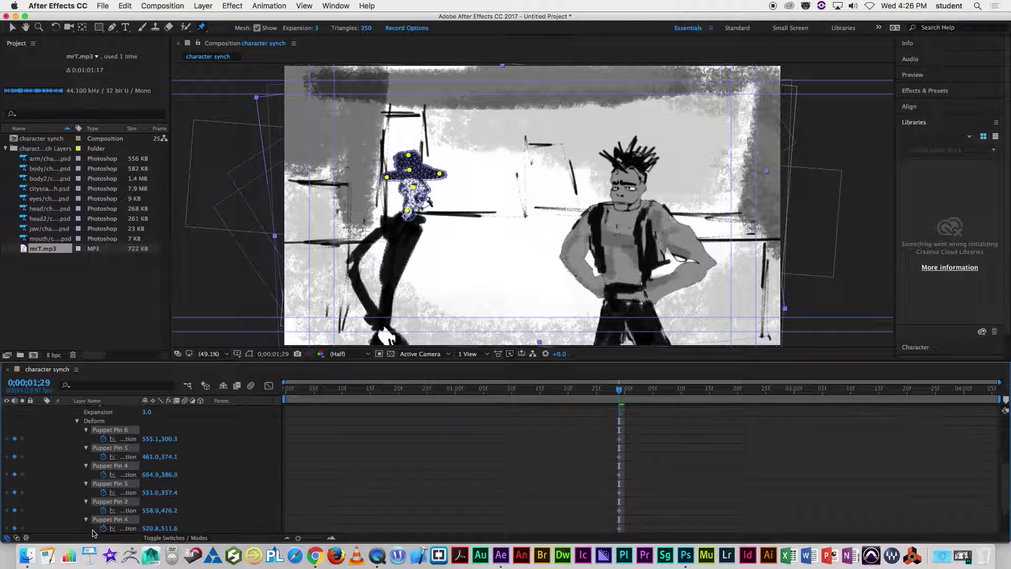
click(648, 437)
drag(674, 426, 603, 539)
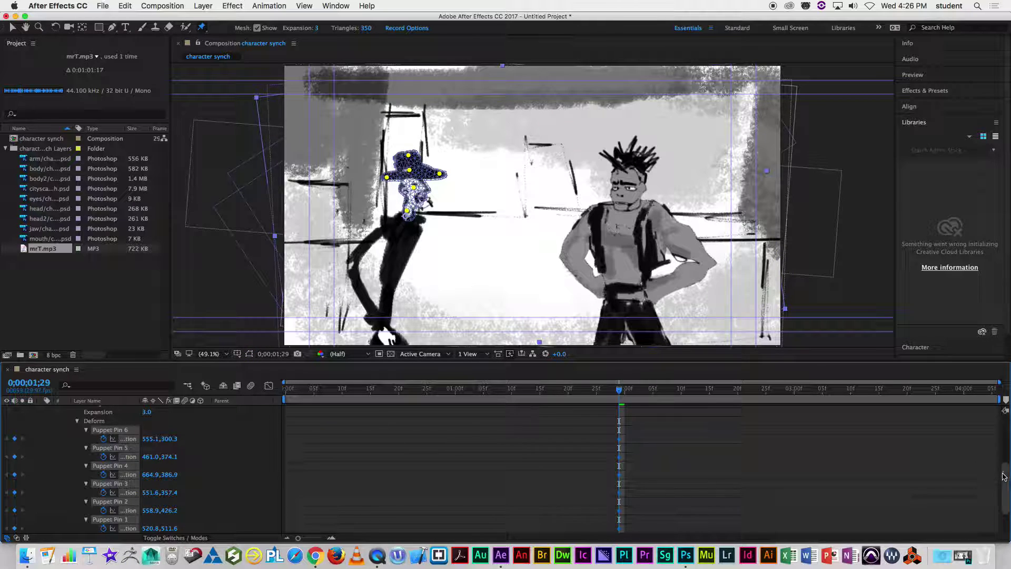
scroll(696, 448, down, 2)
drag(602, 409, 621, 490)
- Add unchanged position keyframes for the head's puppet pins 1 to 5 at 0;00;03;28, 0;00;02;20 and 0;00;02;07
click(691, 400)
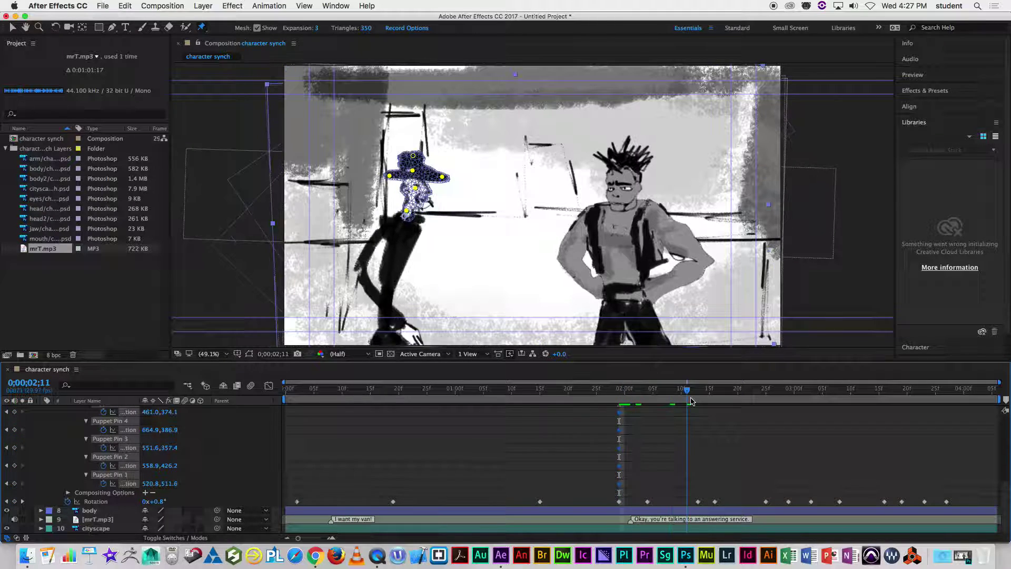
drag(691, 400, 954, 392)
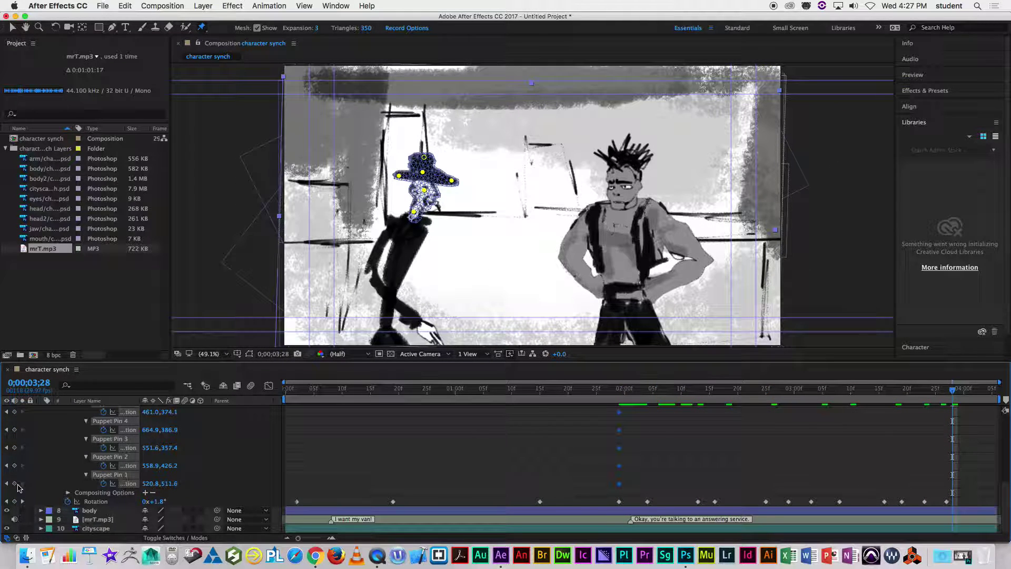
drag(928, 394, 737, 398)
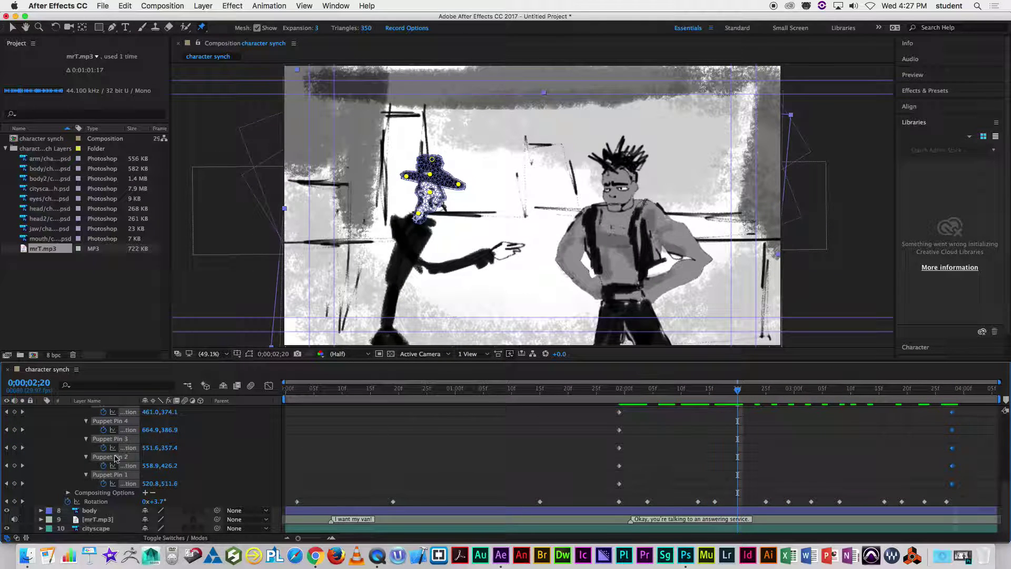
drag(738, 394, 664, 400)
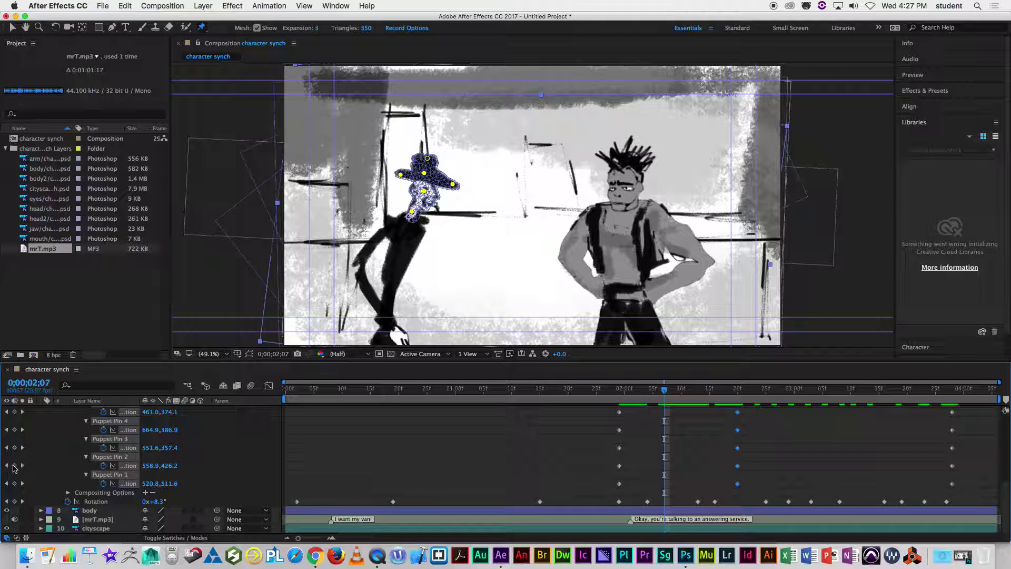
- Review the head's motion around 0;00;03;07 to 0;00;03;11, deselect the pins and return to 0;00;02;02
key(space)
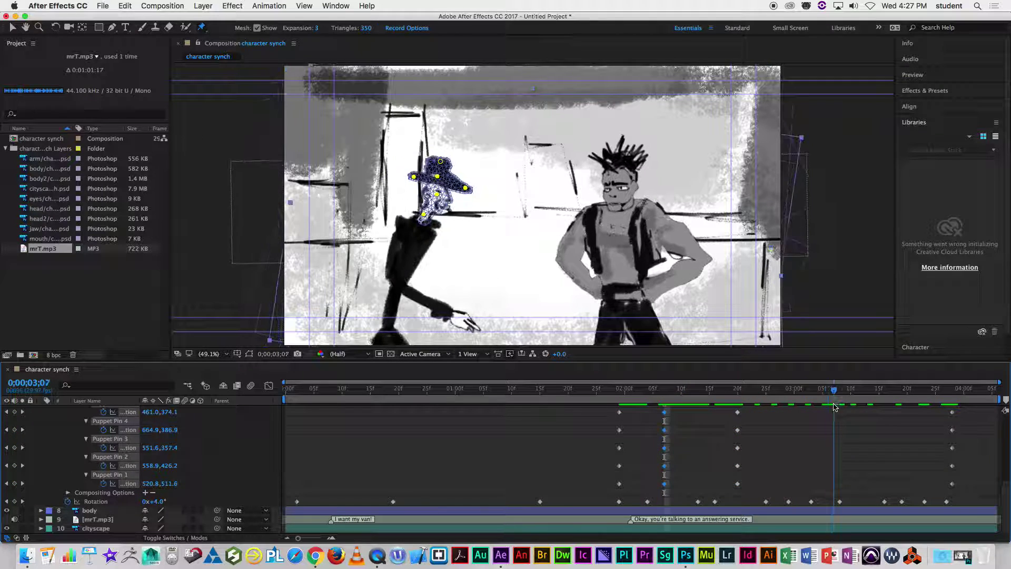
key(space)
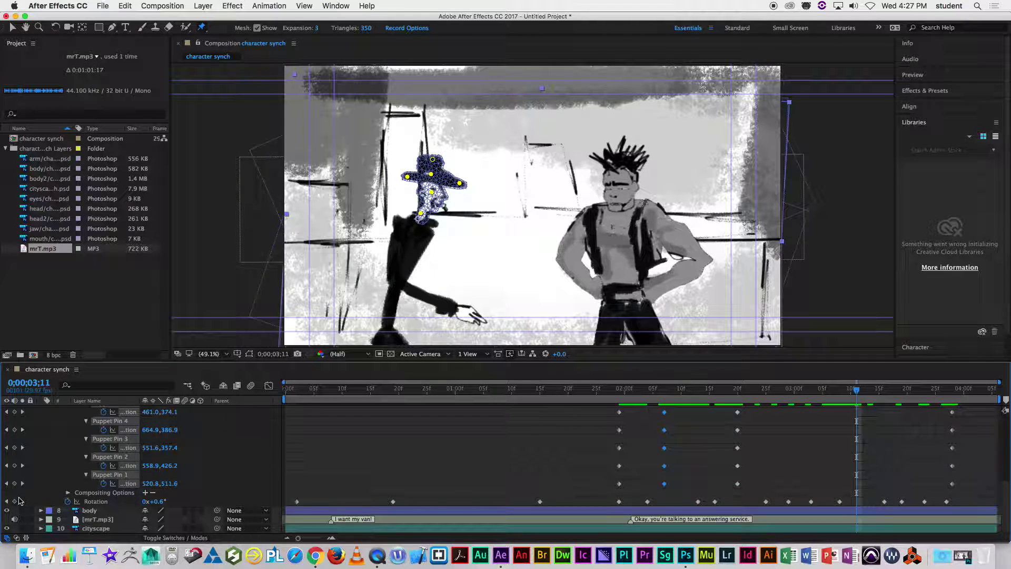
click(14, 500)
drag(695, 394, 636, 393)
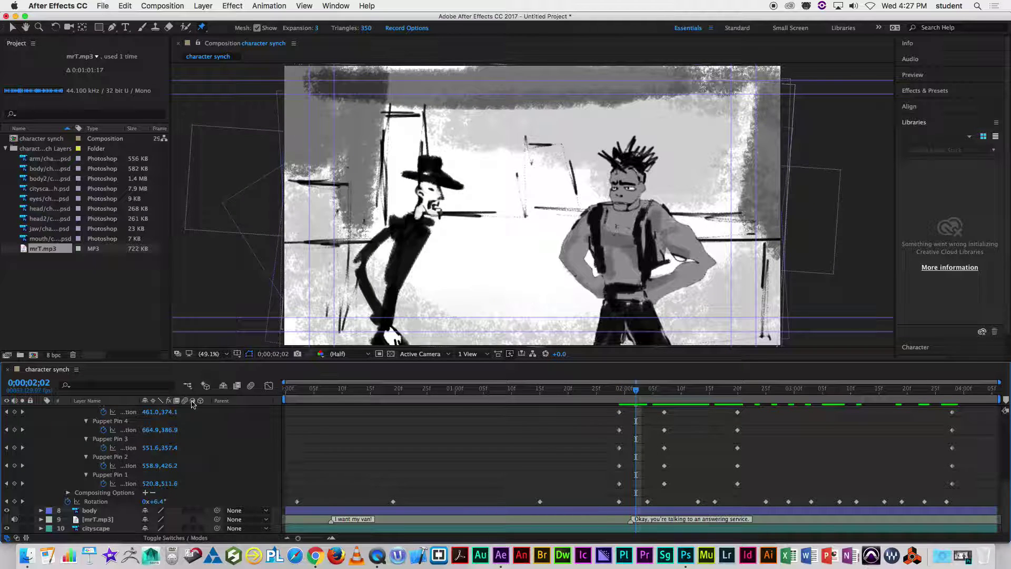
scroll(1007, 497, up, 5)
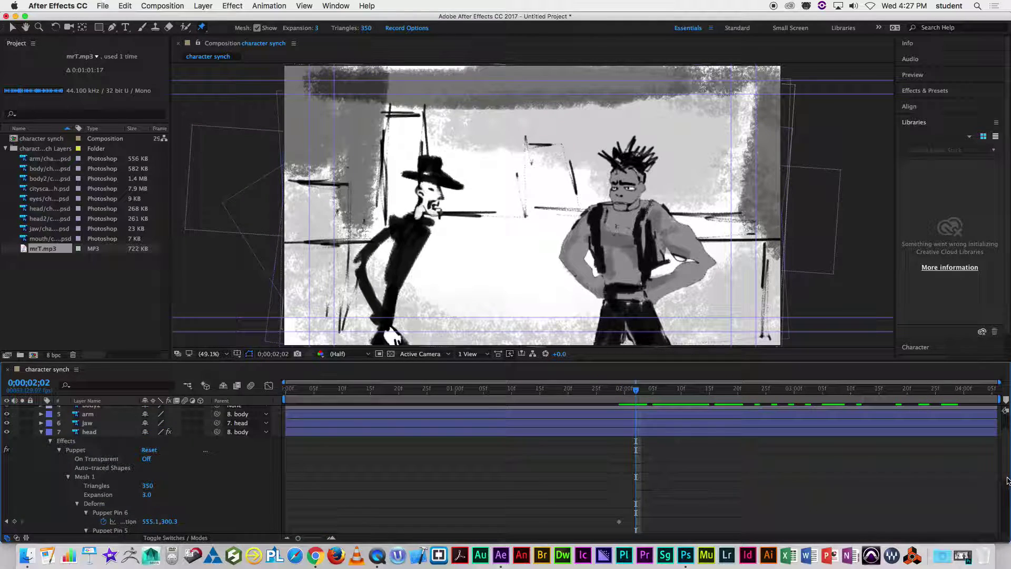
- Pose the head's front and back hat-brim puppet pins upward at 0;00;02;02 and downward at 0;00;02;10
click(78, 477)
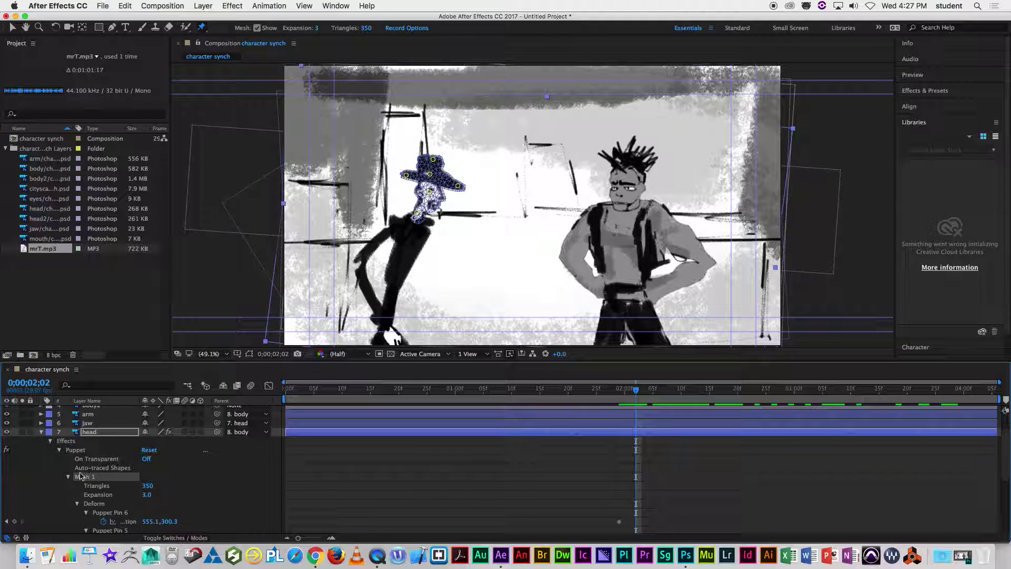
drag(458, 186, 405, 171)
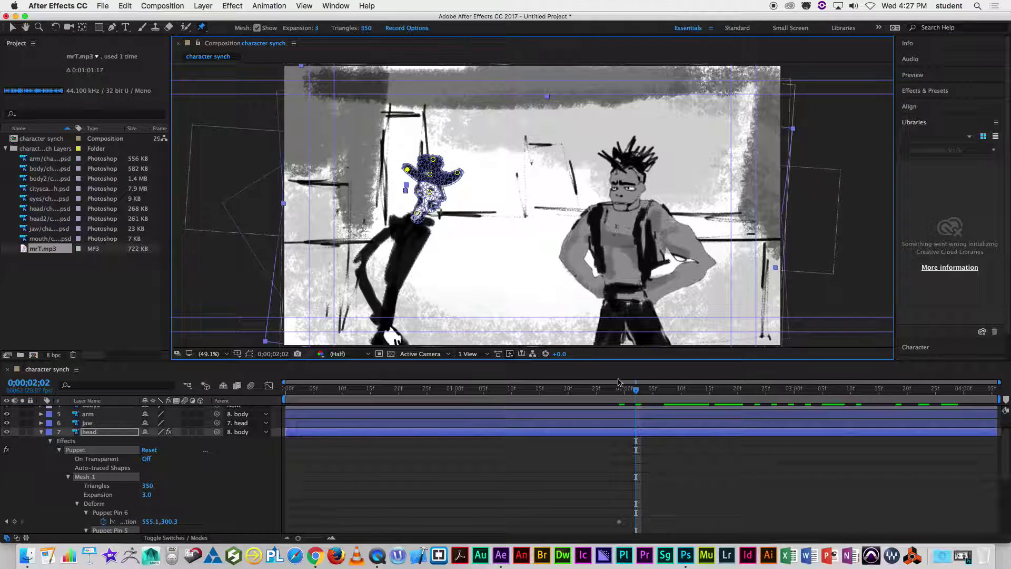
drag(637, 395, 681, 393)
drag(445, 178, 391, 180)
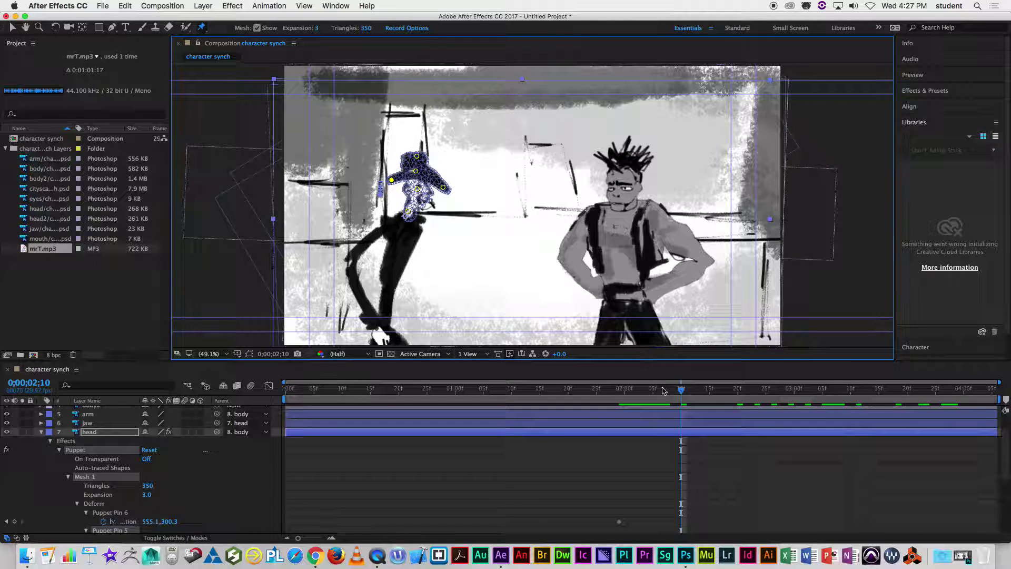
- Raise the head's front and back hat-brim pins slightly at 0;00;02;17 and lower the brim at 0;00;03;04
drag(681, 396, 721, 394)
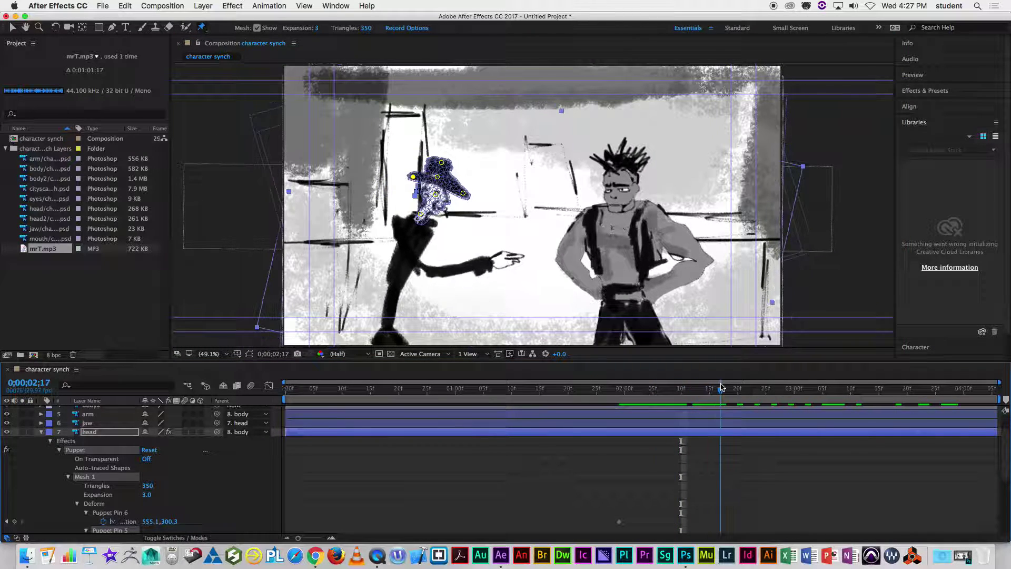
drag(470, 200, 473, 190)
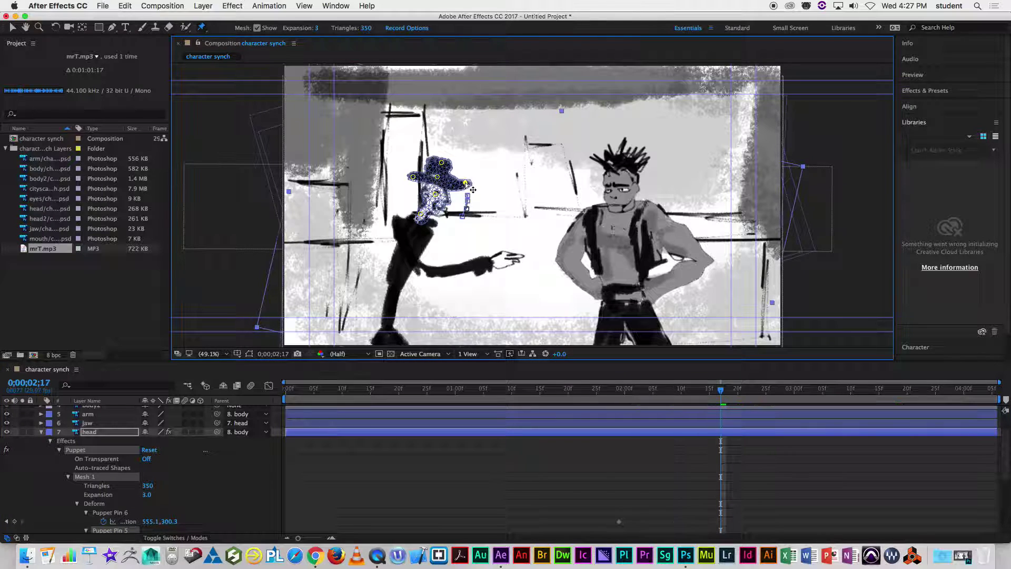
click(412, 175)
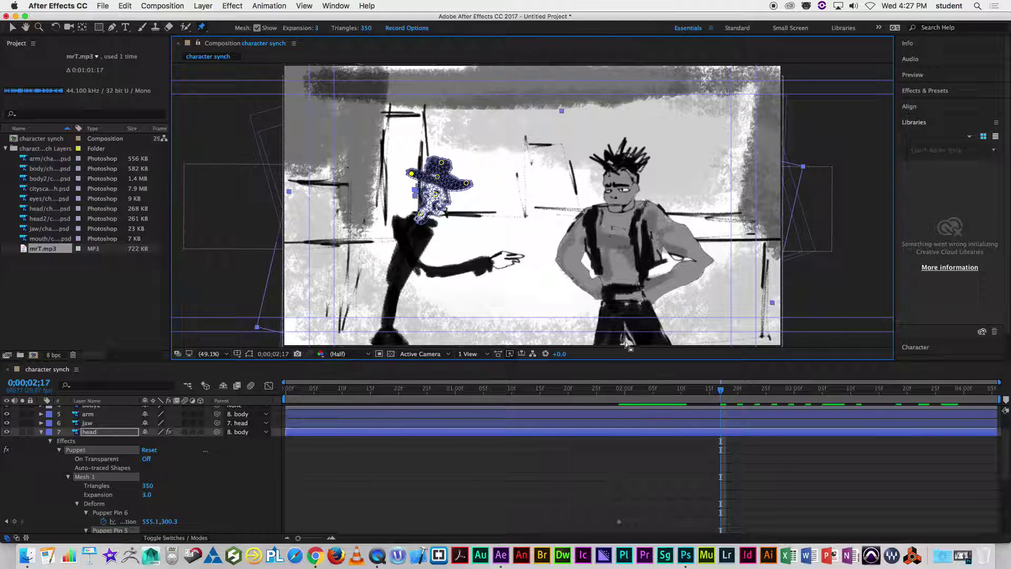
drag(724, 395, 777, 400)
drag(796, 405, 817, 404)
drag(459, 189, 456, 190)
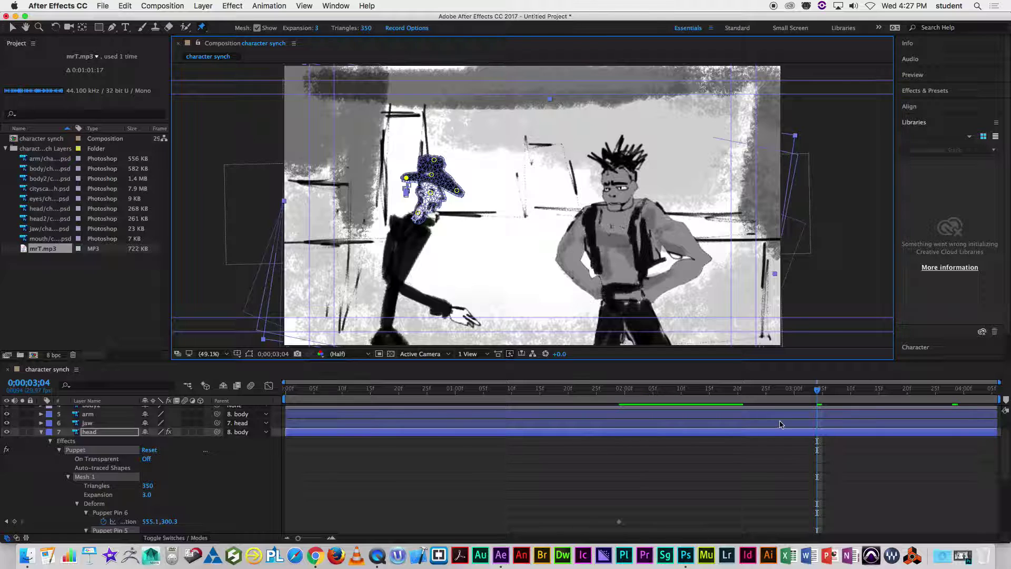
- Try to raise the head's front hat-brim pin at 0;00;03;15
drag(817, 392, 839, 395)
key(space)
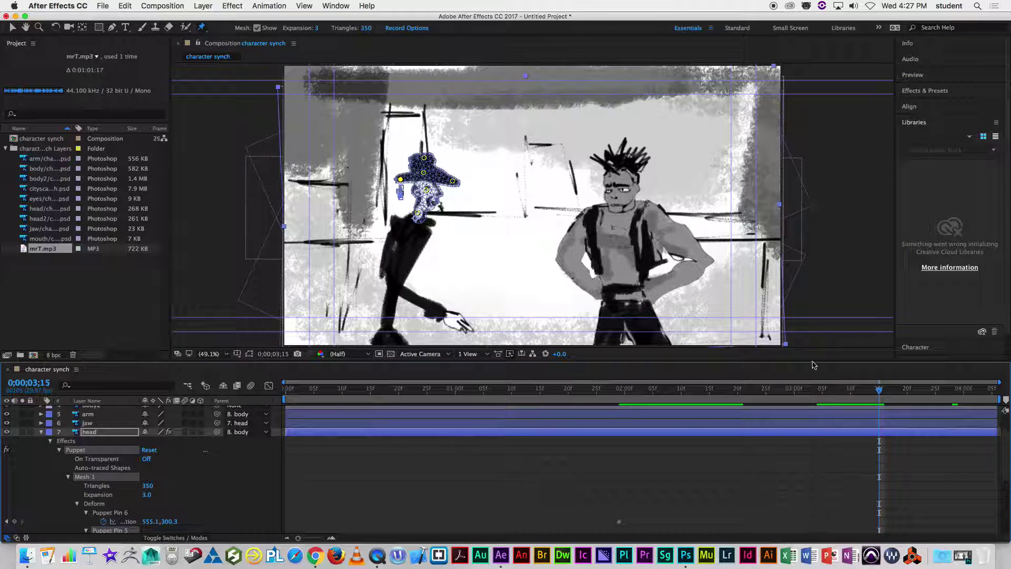
drag(461, 187, 459, 173)
key(super+z)
- Lower the head's front and back hat-brim pins slightly at 0;00;03;27
drag(879, 392, 698, 404)
key(space)
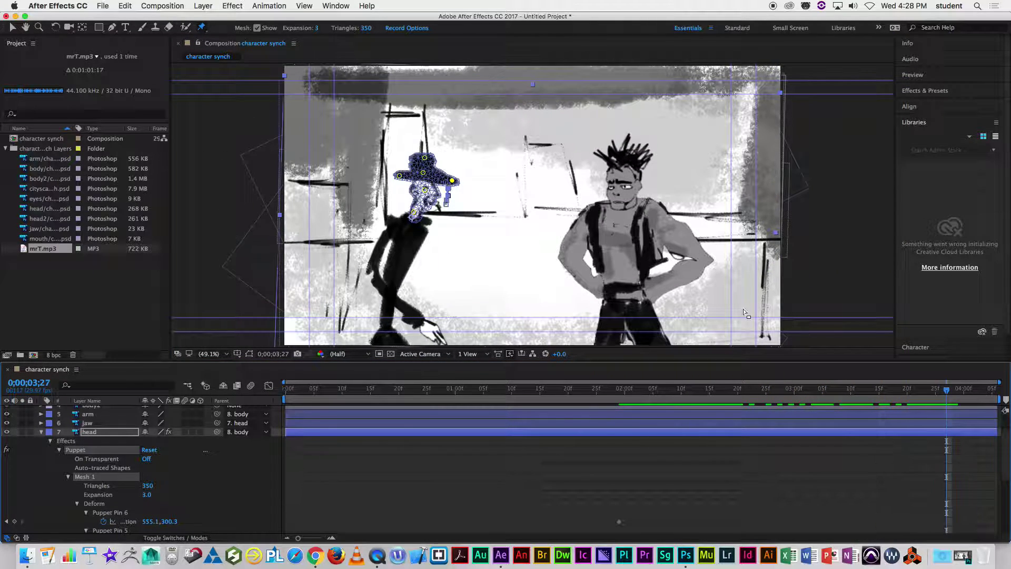
drag(452, 180, 450, 183)
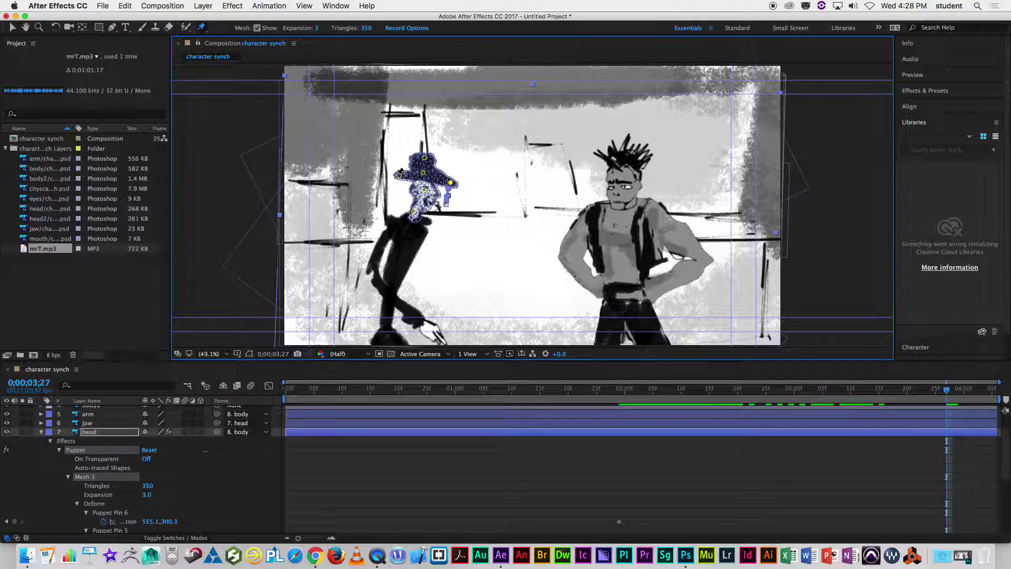
click(399, 176)
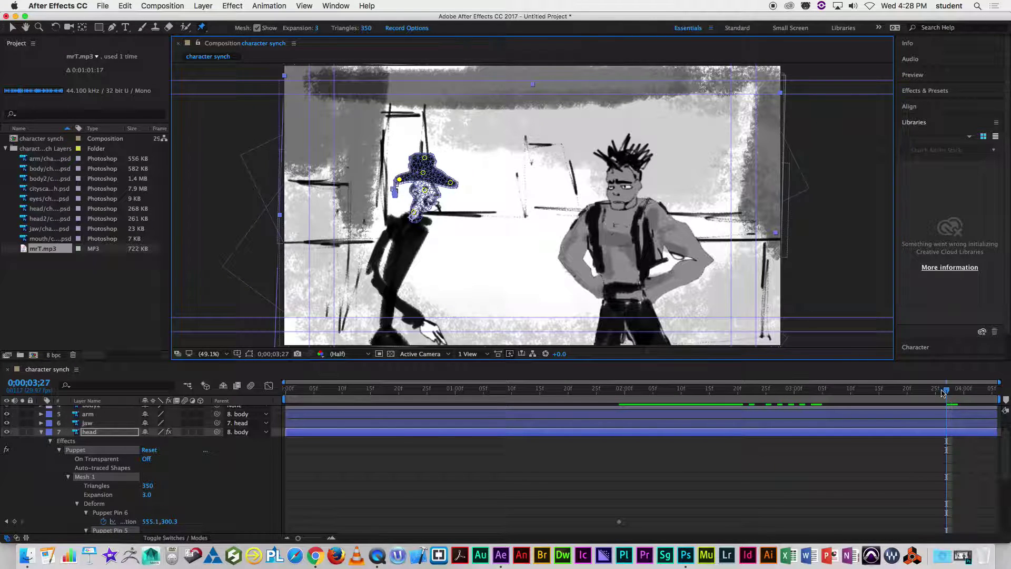
- Collapse the head layer, deselect it and preview the animation from the start of the composition
click(974, 390)
click(987, 392)
click(280, 392)
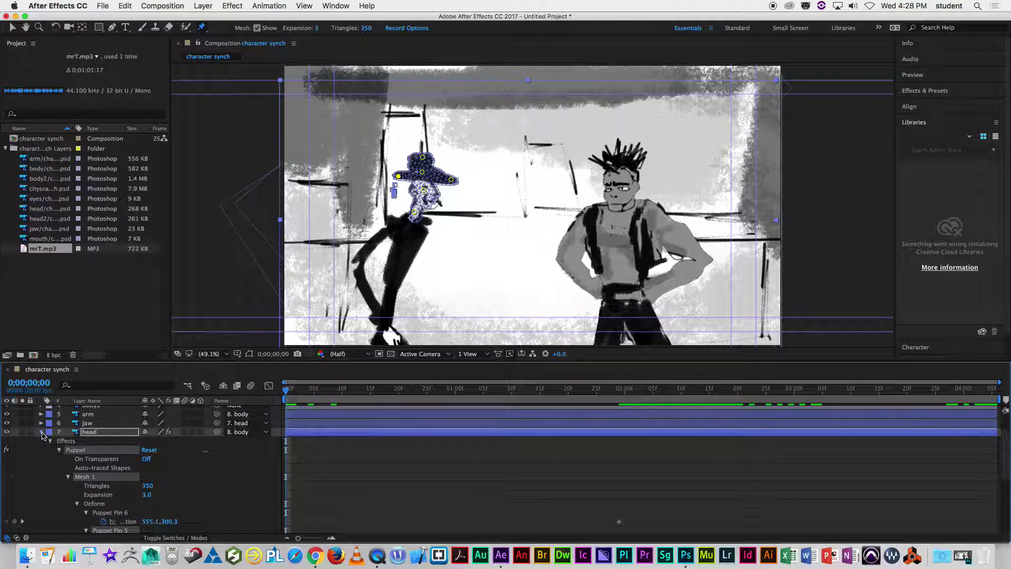
click(42, 432)
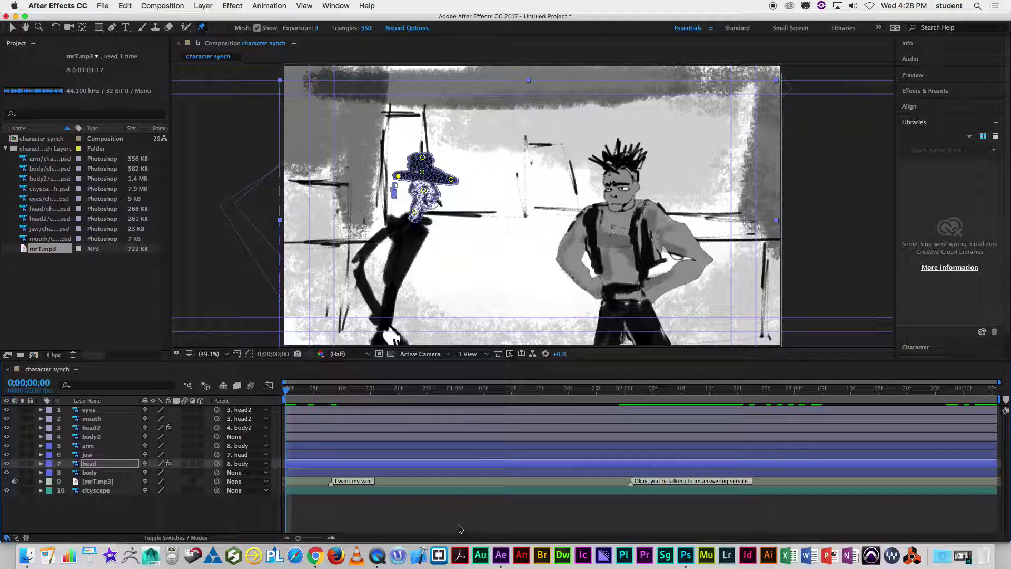
click(339, 500)
key(space)
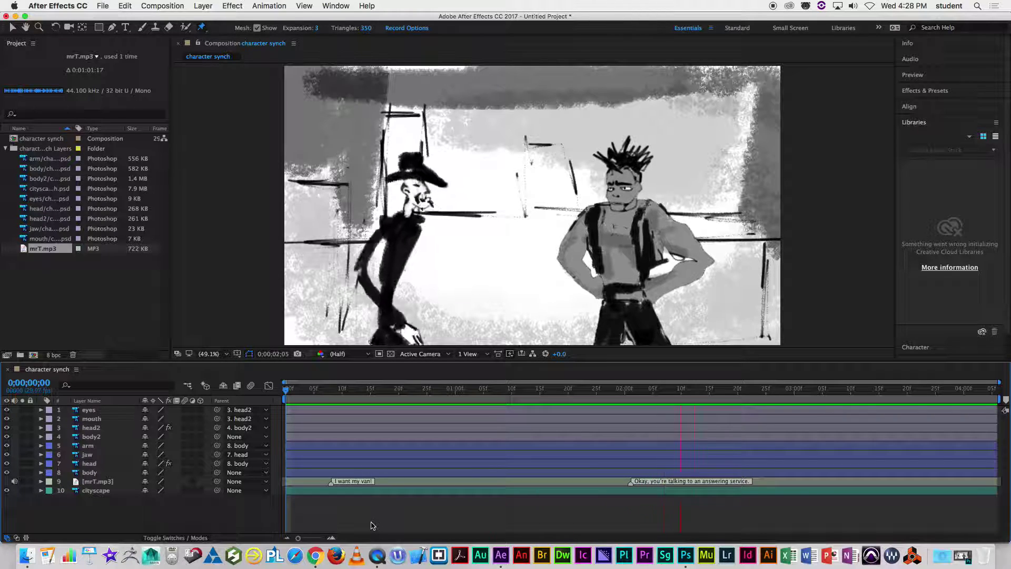
click(303, 390)
drag(305, 390, 274, 390)
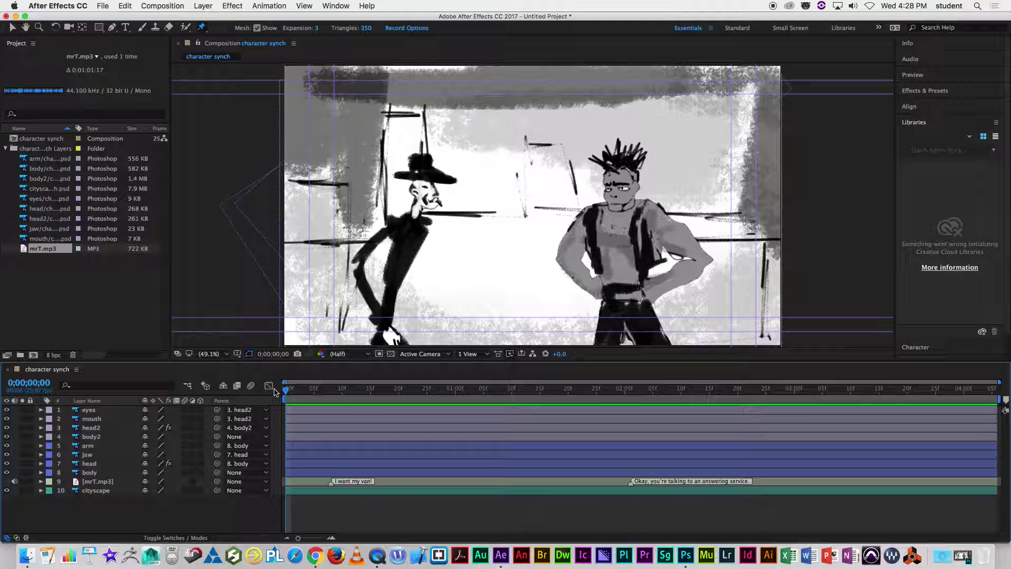
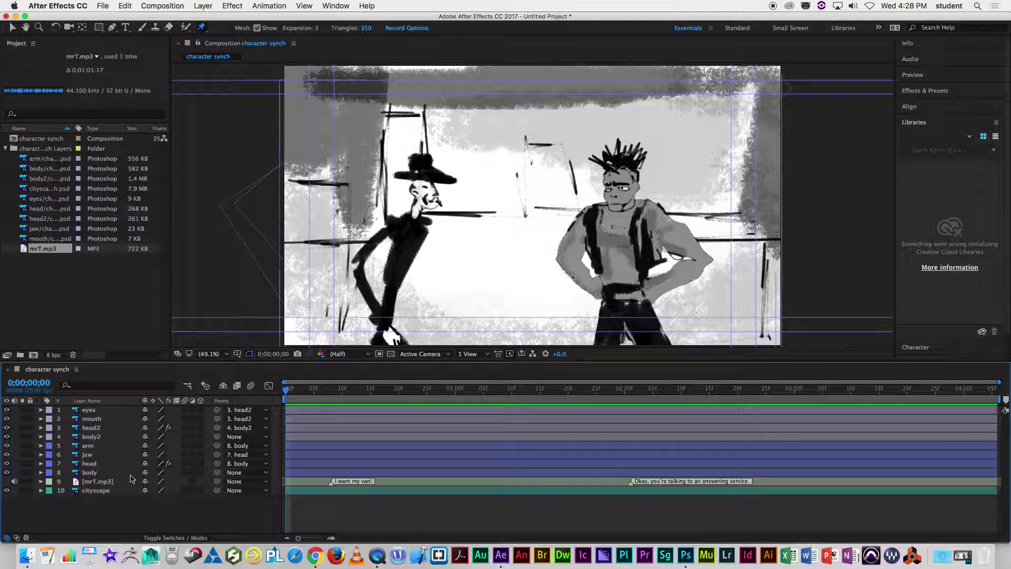
- Parent the body and body2 layers to the cityscape layer and return to 0;00;00;00
click(100, 472)
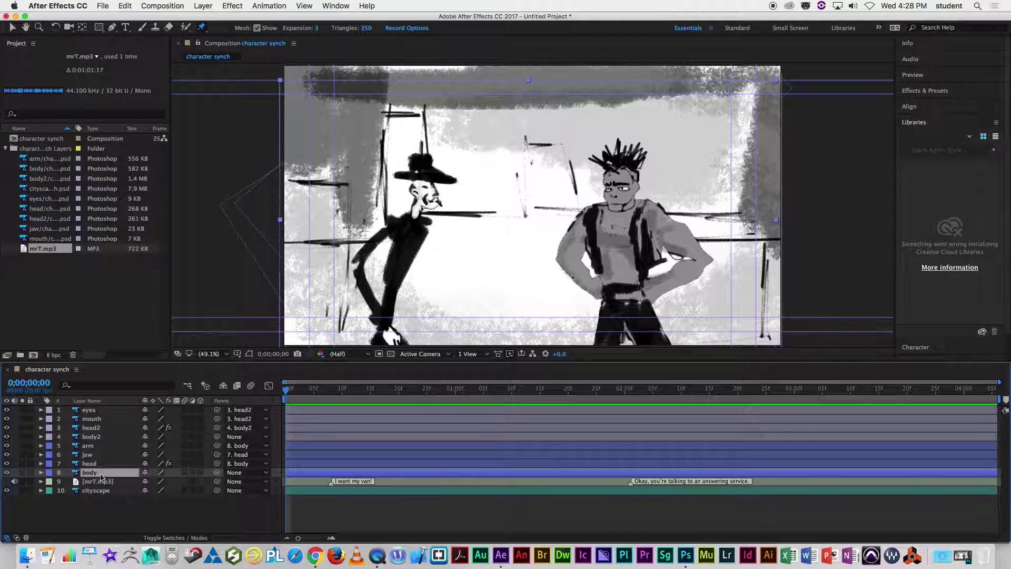
click(256, 476)
click(242, 532)
click(98, 437)
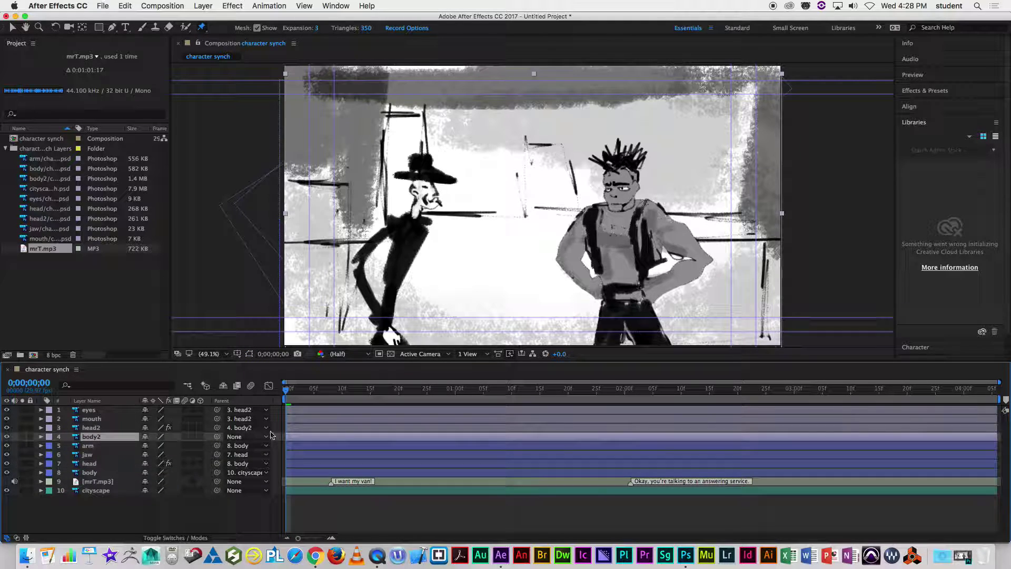
click(267, 441)
click(242, 534)
click(324, 390)
key(Home)
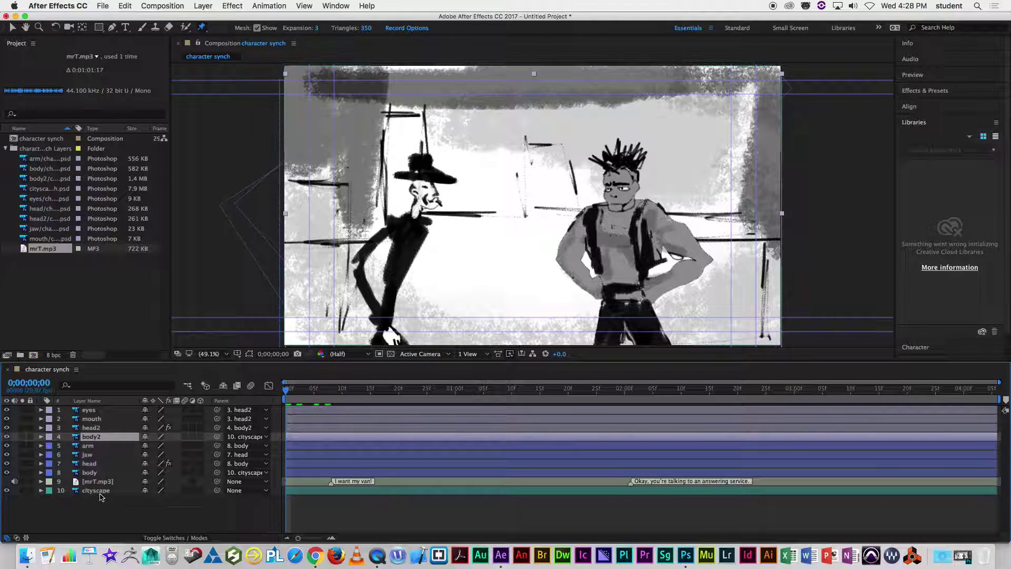
- Keyframe the cityscape layer's scale from 100% at 0;00;00;00 to 120% at 0;00;04;05
click(96, 490)
key(s)
click(67, 500)
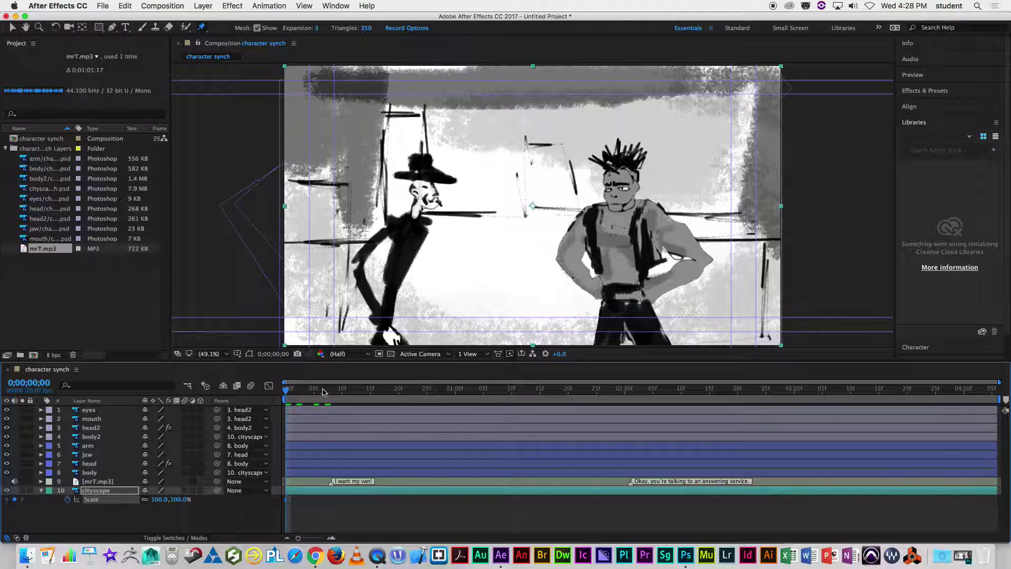
drag(286, 394, 966, 387)
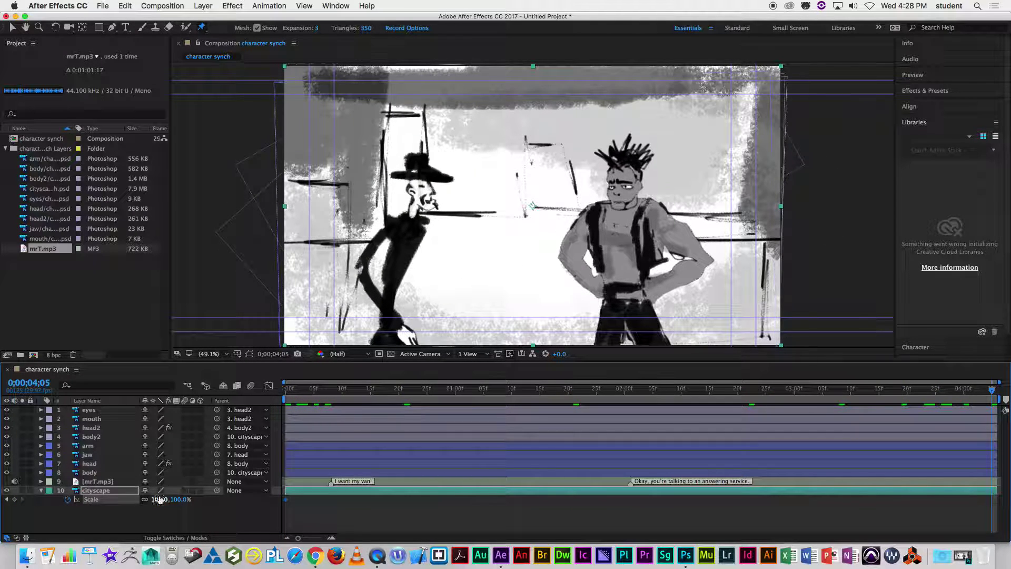
drag(157, 499, 166, 502)
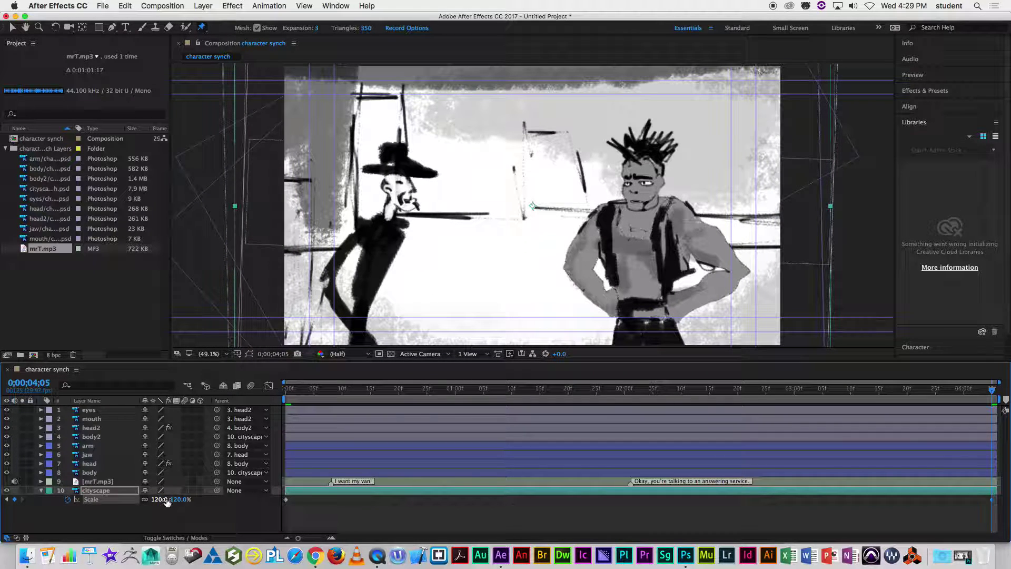
- Keyframe the cityscape layer's position from 951.8, 548.2 at 0;00;00;00 to 966.1, 454.4 at 0;00;04;05
key(shift+p)
click(67, 499)
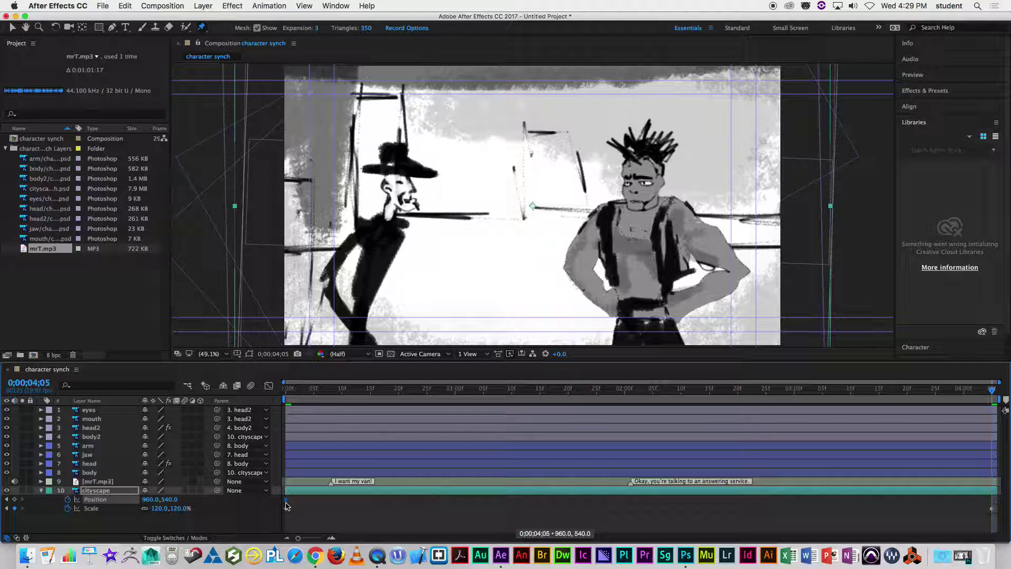
key(v)
drag(507, 268, 508, 244)
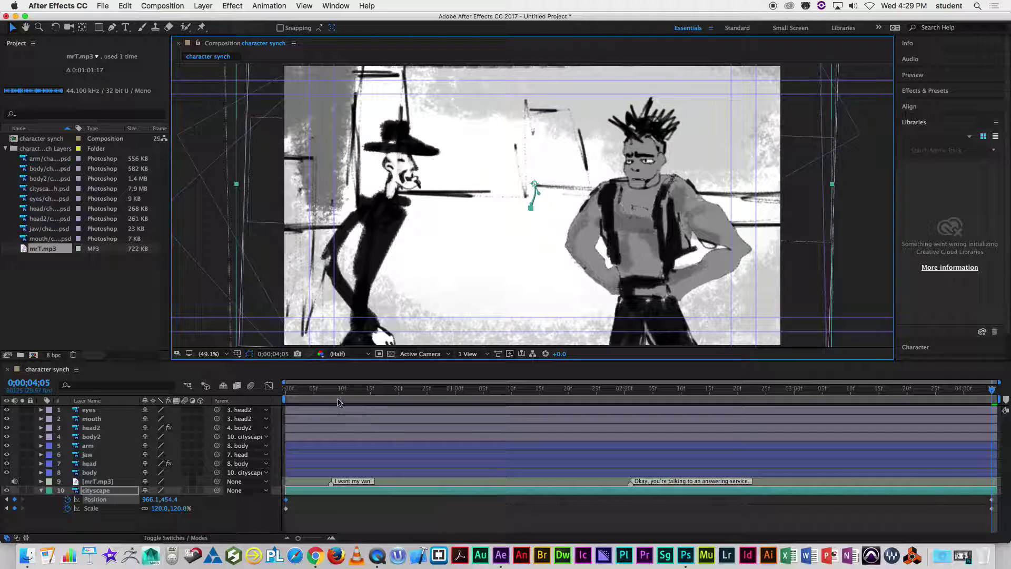
- Preview the cityscape's zoom and reframing from the start, stop at 0;00;04;02 and collapse its properties
key(Home)
key(space)
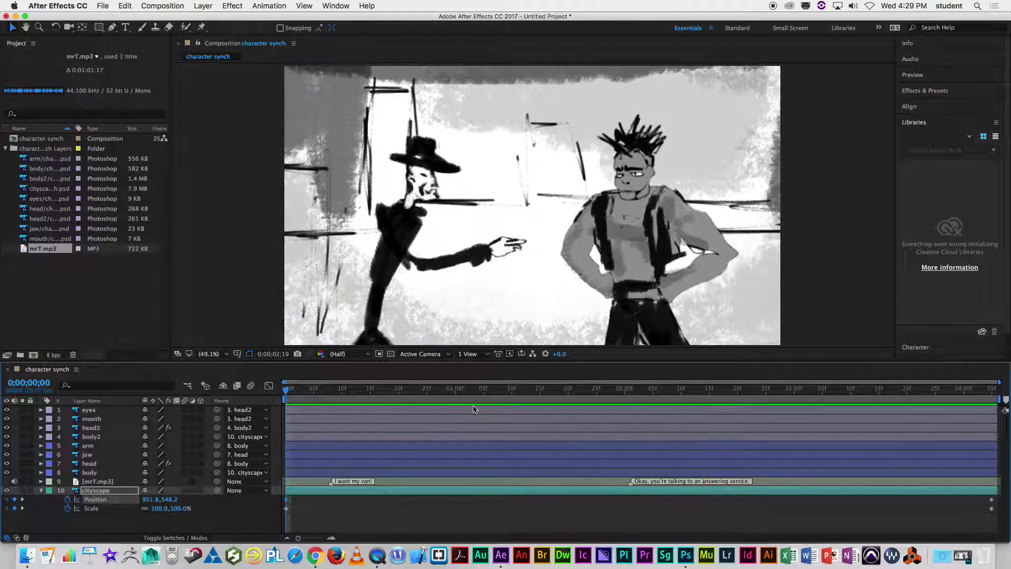
key(space)
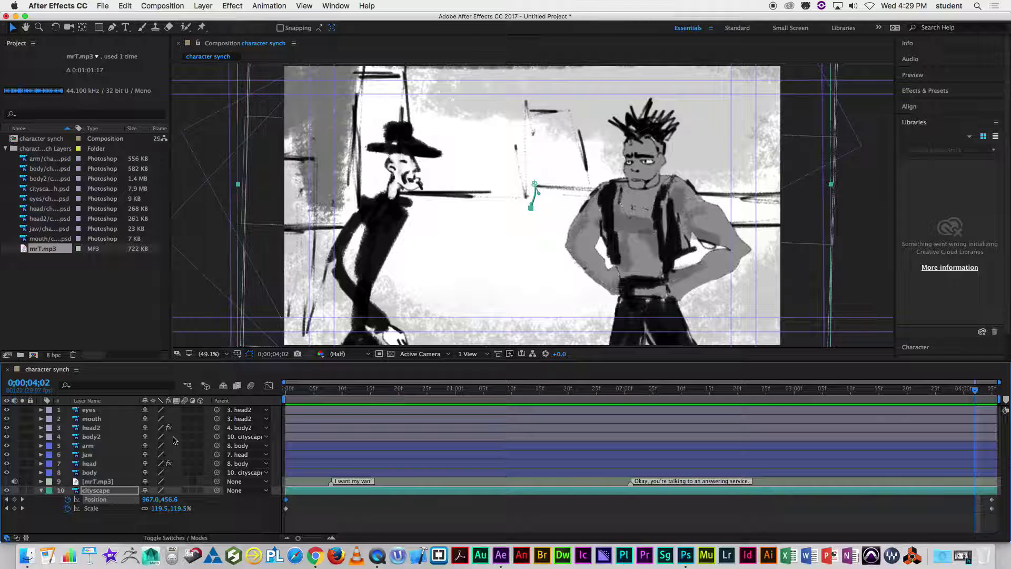
click(42, 491)
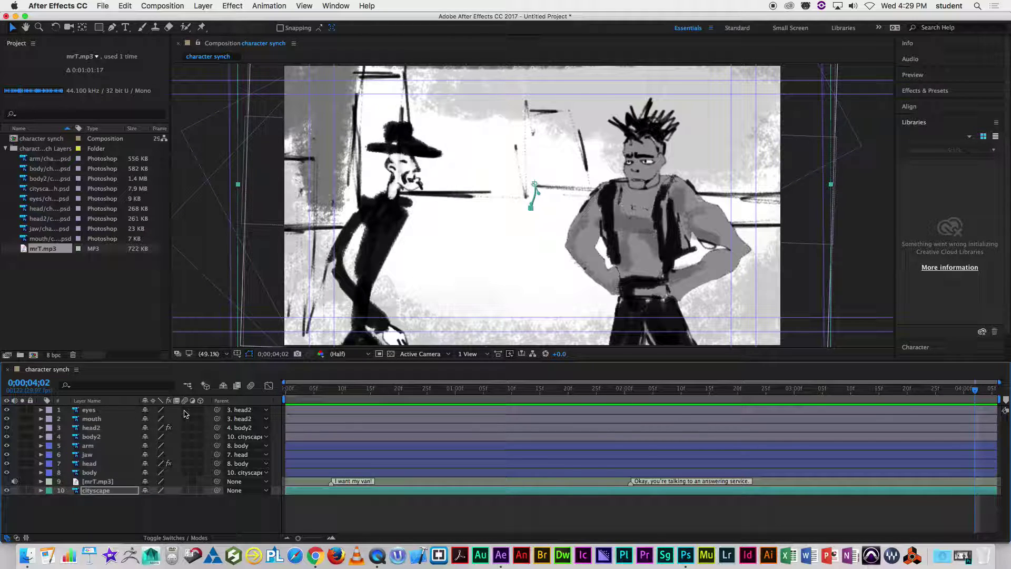
- Reveal the animated properties of all ten layers, select all their keyframes and apply Easy Ease
click(97, 411)
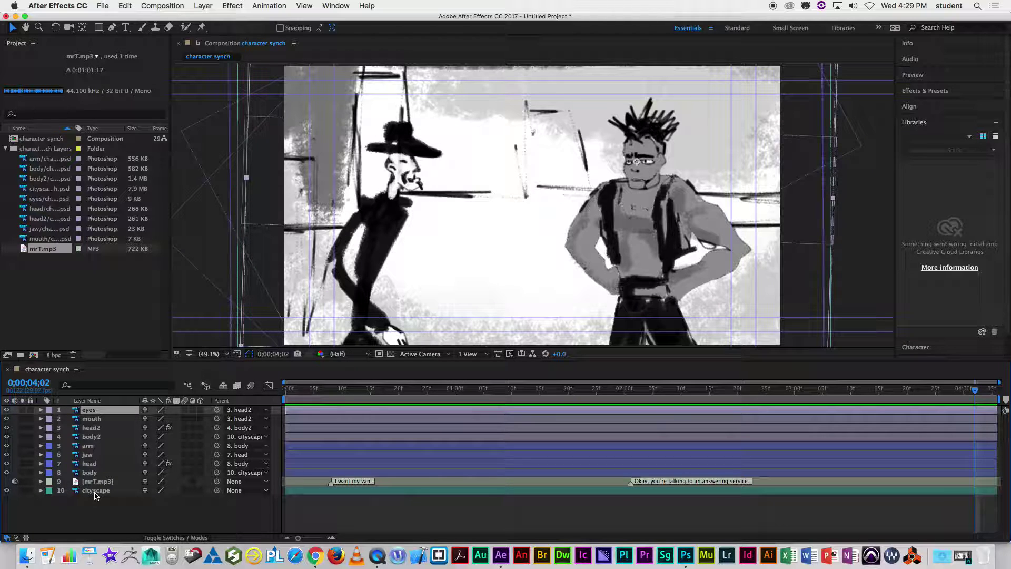
shift+click(95, 492)
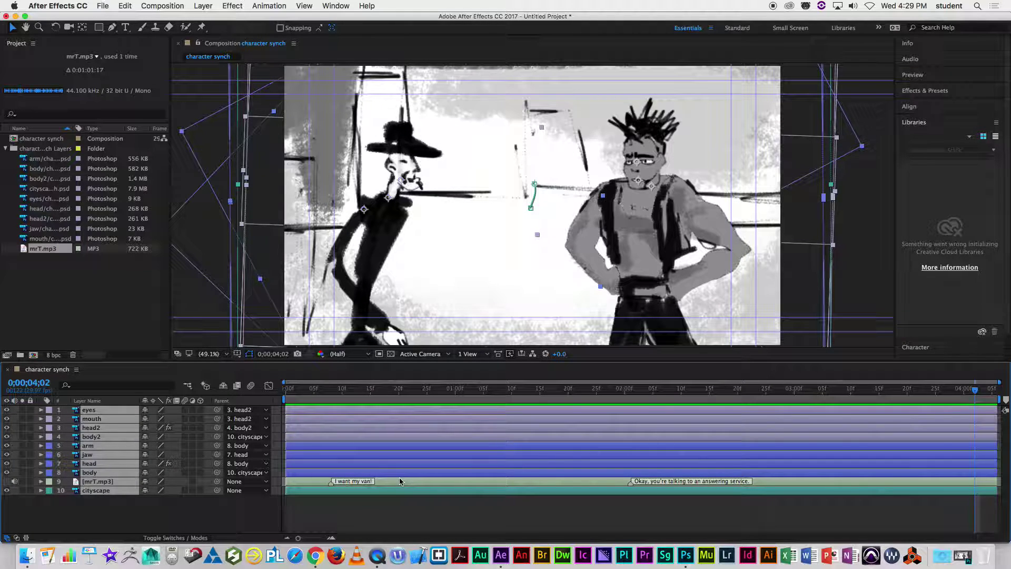
key(u)
key(u)
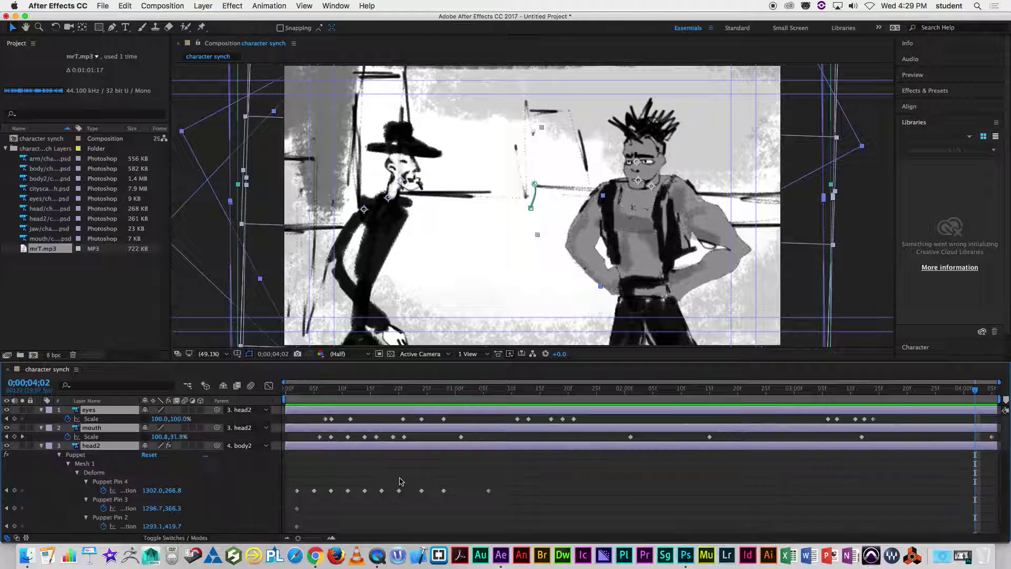
drag(286, 422, 1000, 534)
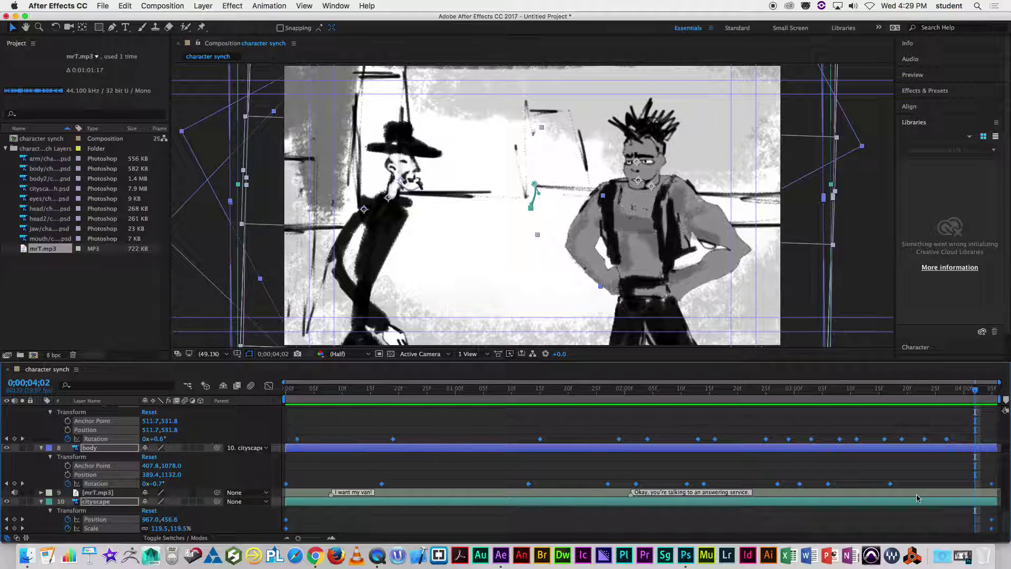
key(F9)
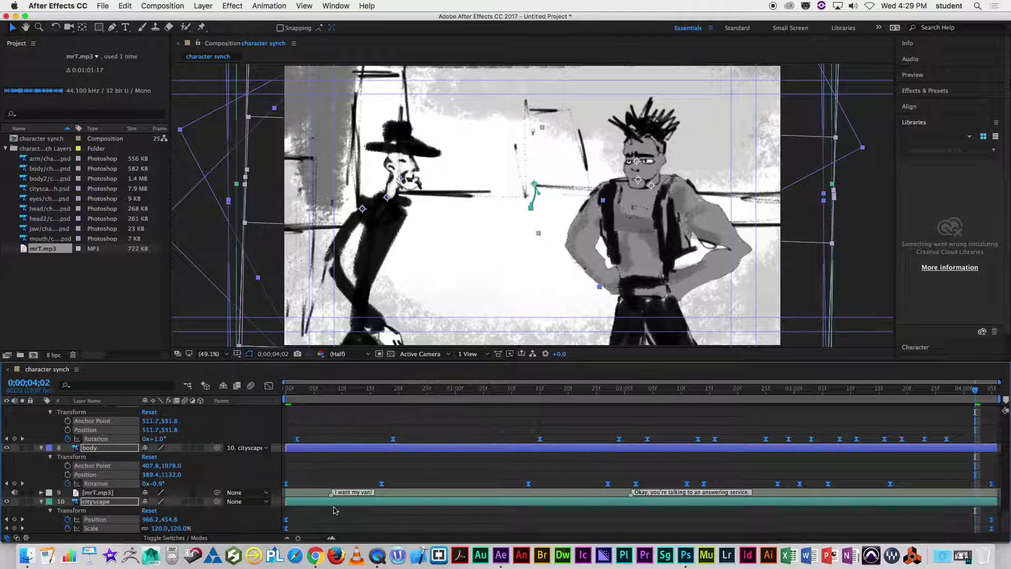
- Preview the eased animation and review the keyframes of the uppermost layers
key(space)
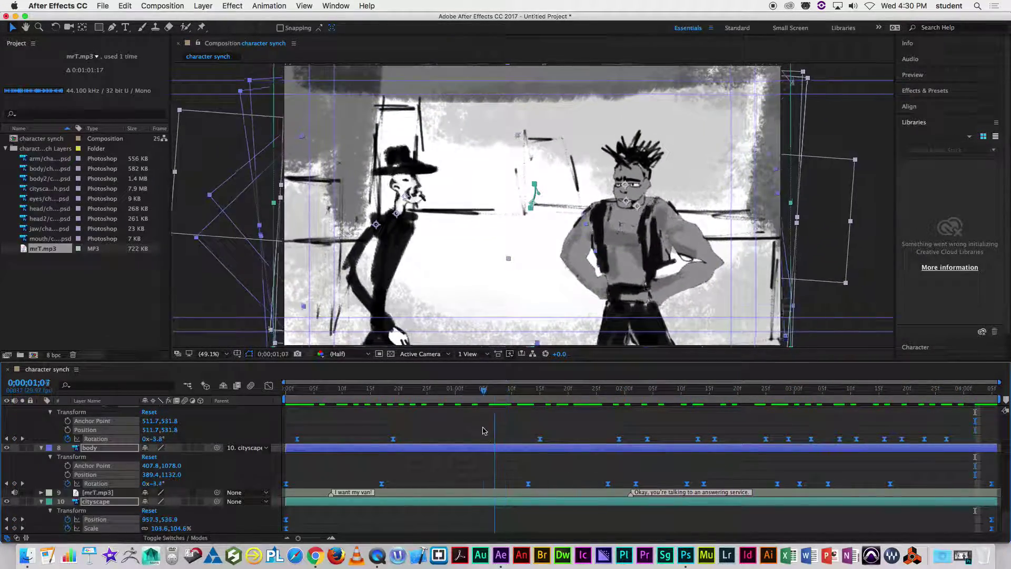
key(space)
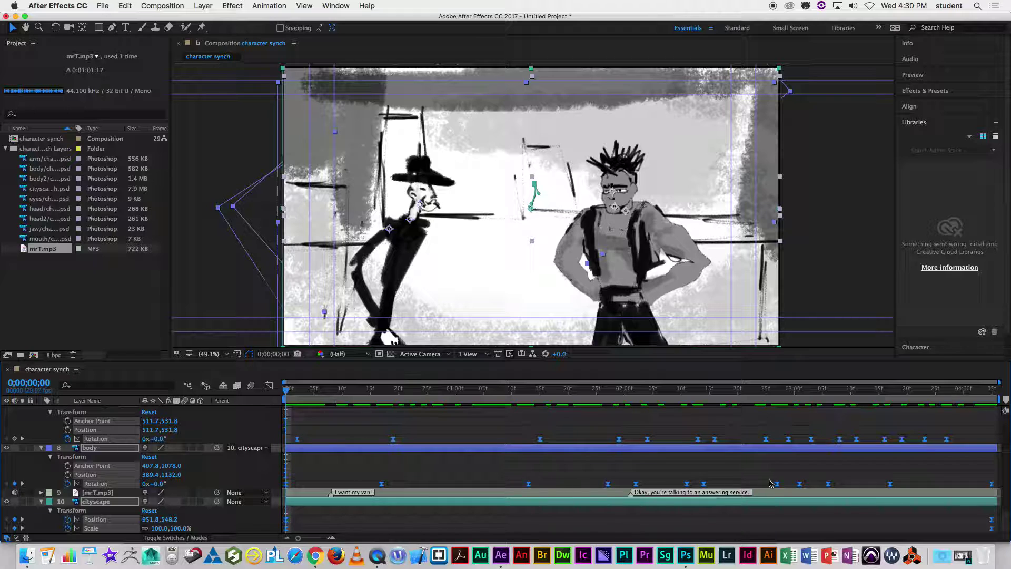
scroll(841, 485, up, 10)
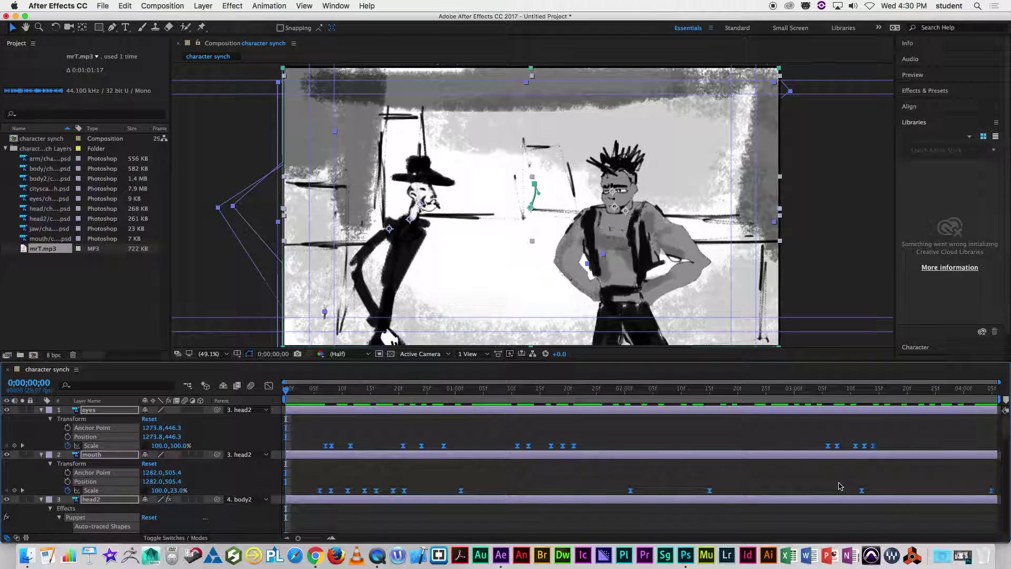
- Collapse the layers' properties, enable motion blur for the composition and all artwork layers, and preview the animation
key(u)
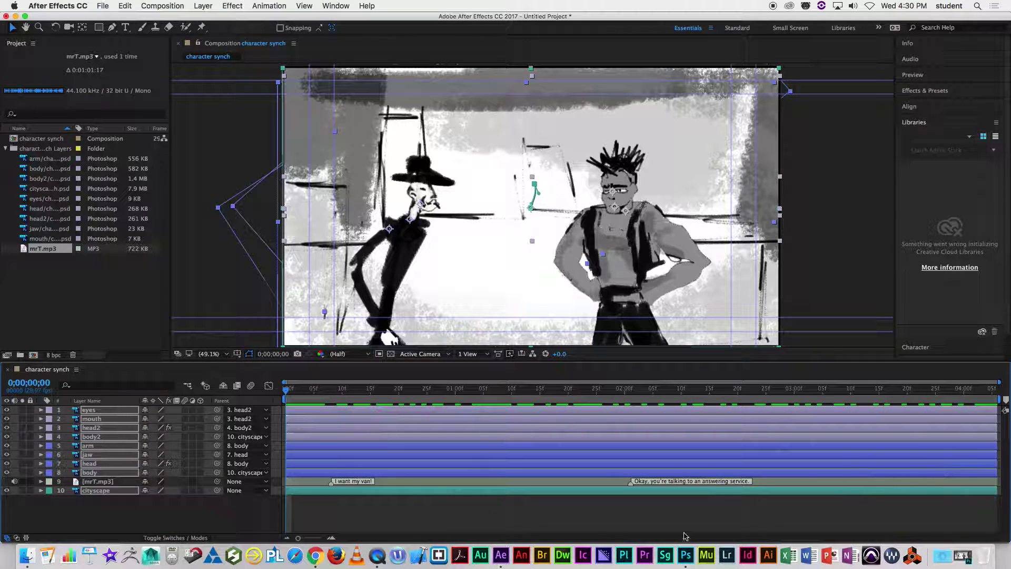
click(598, 524)
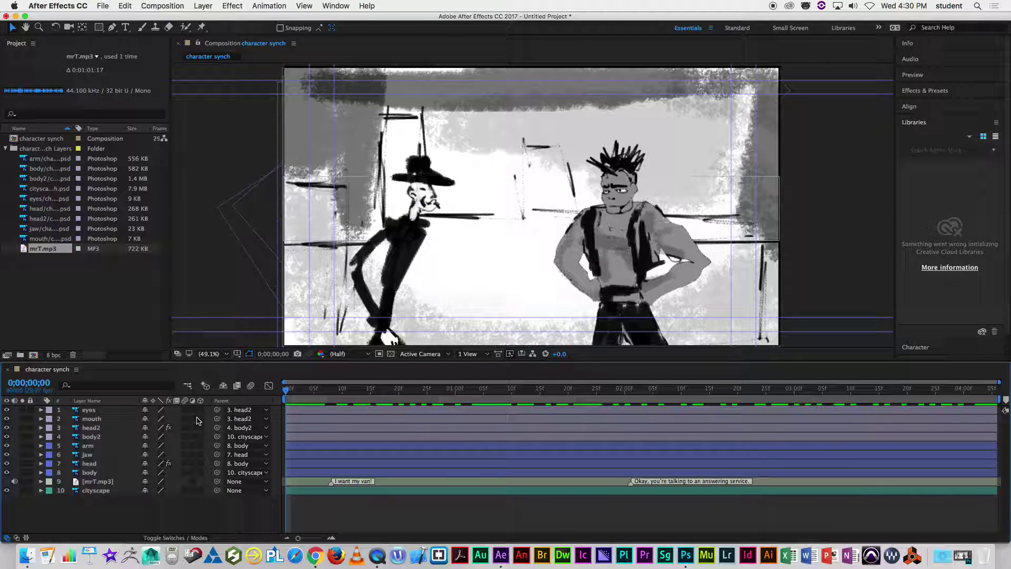
click(251, 385)
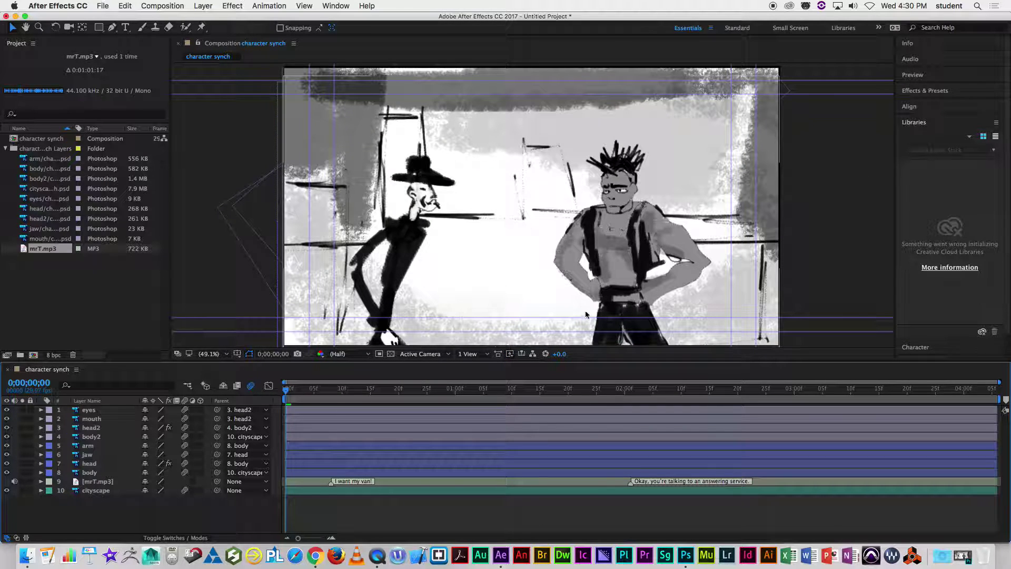
key(space)
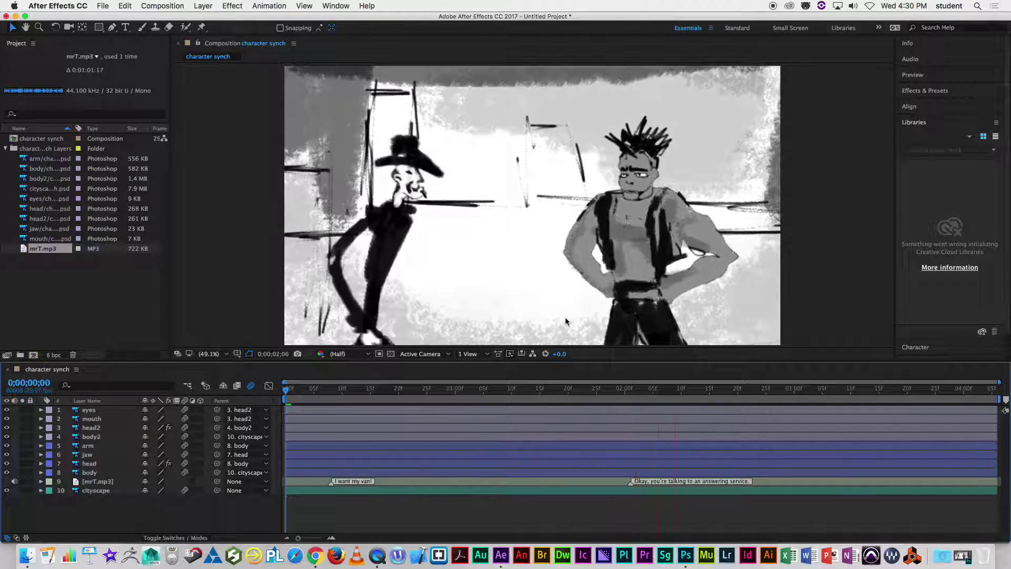
key(space)
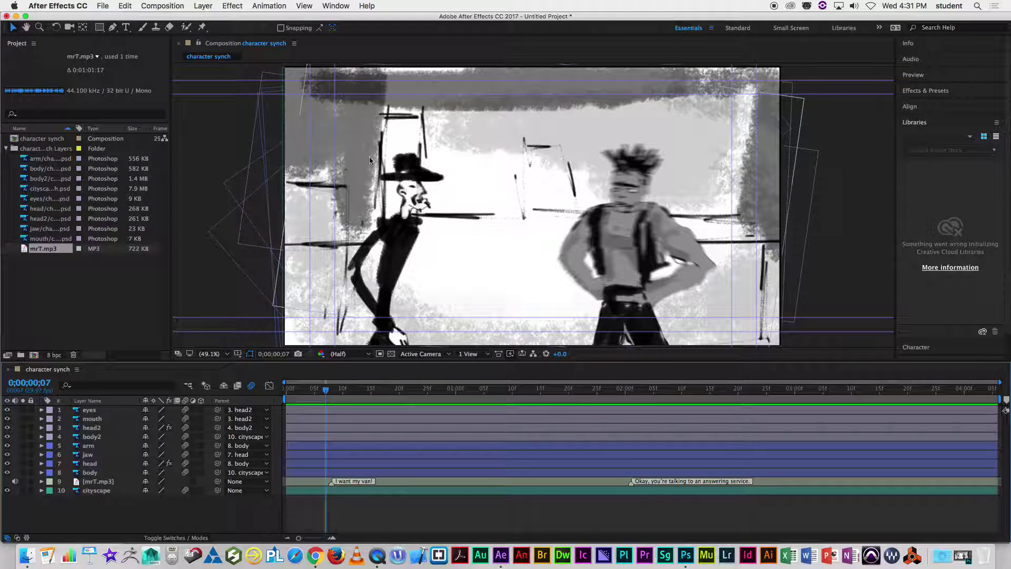
- Add the character synch composition to the render queue and open its output module settings
click(102, 6)
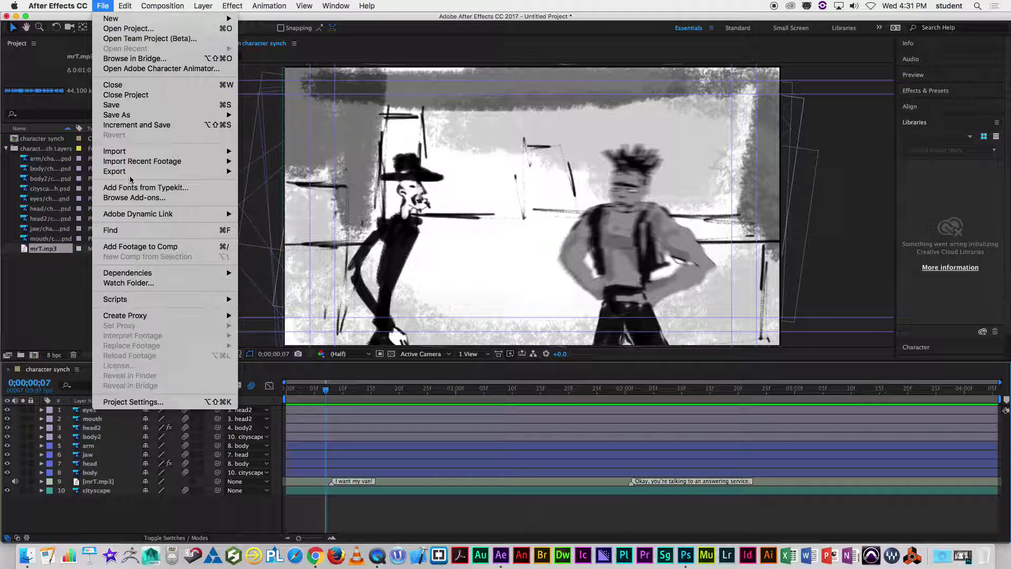
mouse_move(132, 172)
click(273, 184)
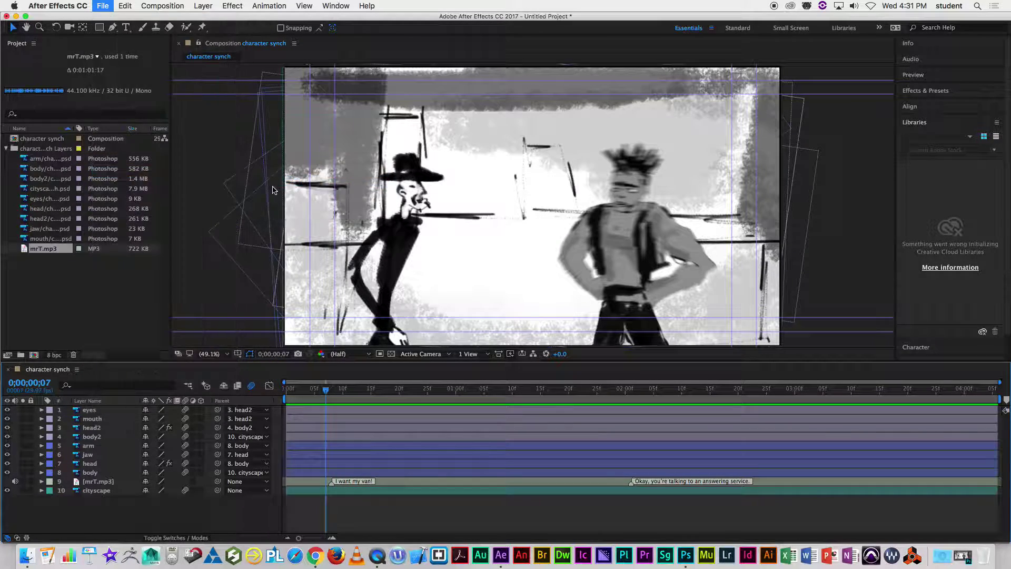
click(85, 439)
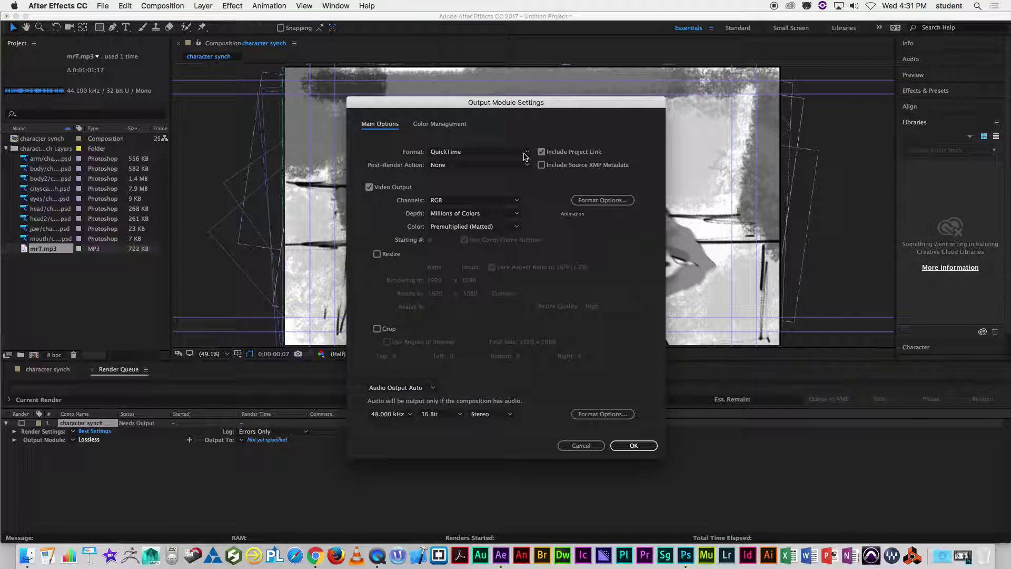
- Keep the output format as QuickTime and set its video codec to H.264 at quality 100
click(525, 154)
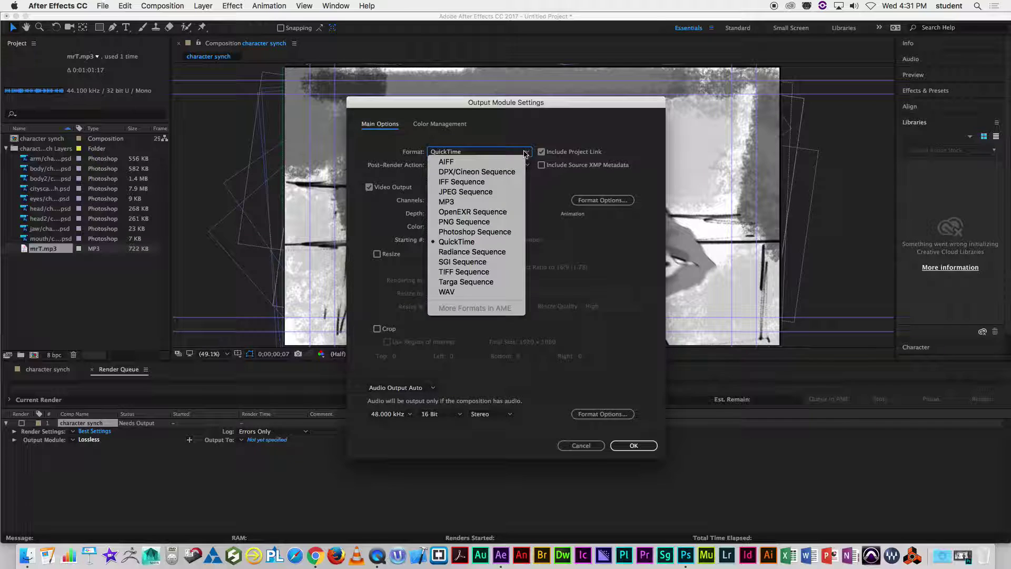
click(529, 128)
click(594, 202)
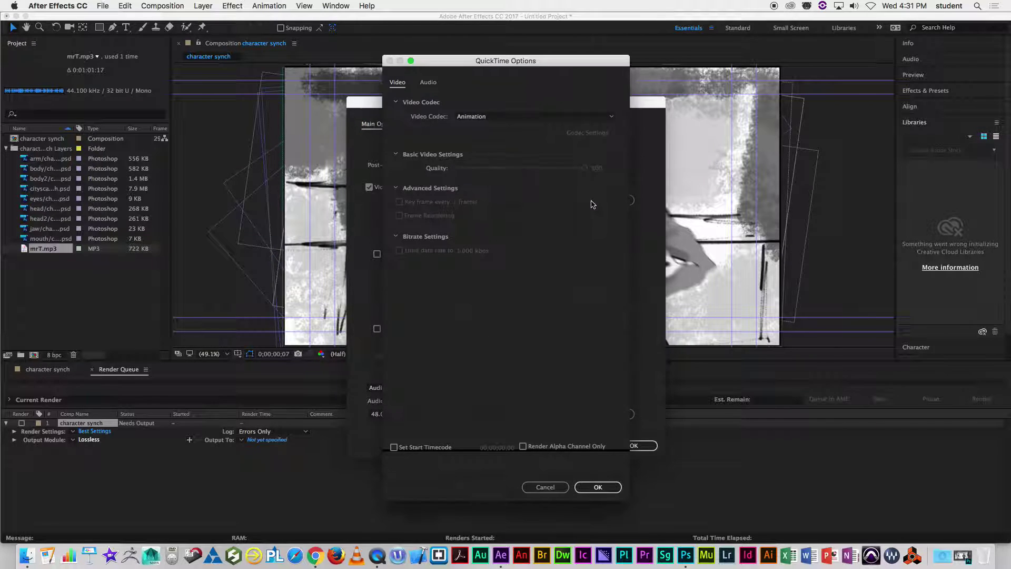
click(525, 114)
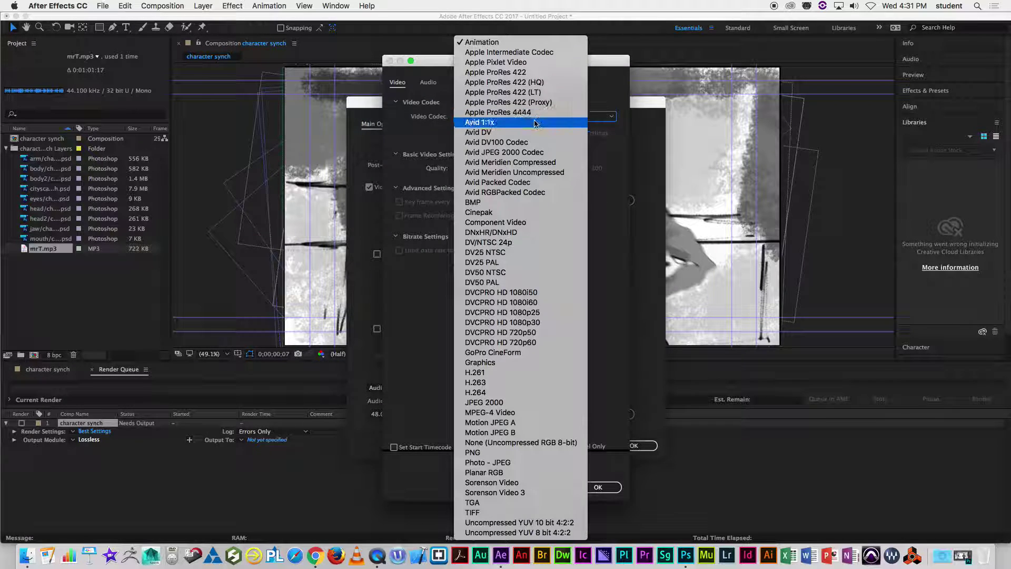
click(498, 393)
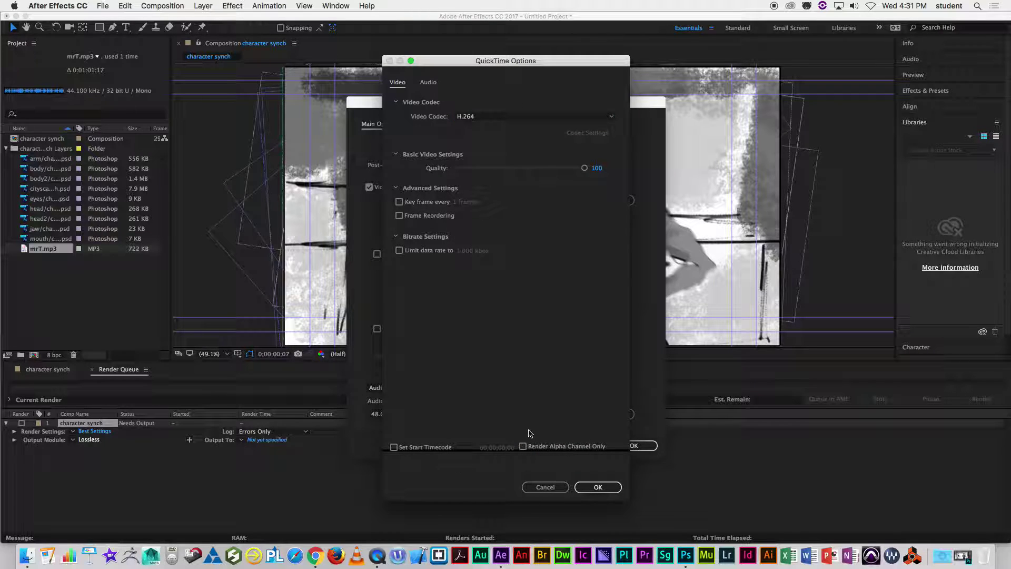
click(597, 486)
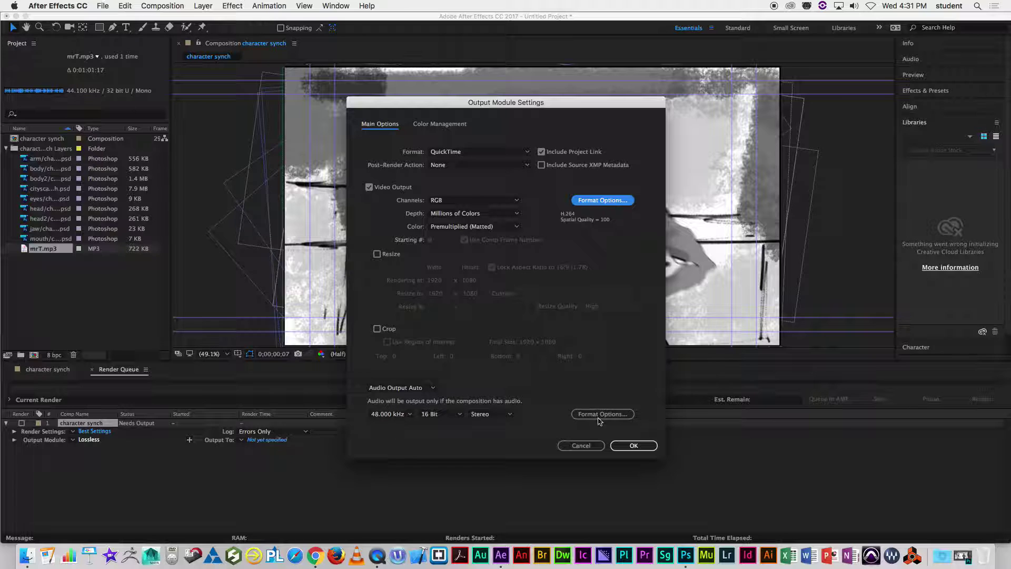
- Choose the audio codec in the QuickTime audio format options and accept the output module settings
click(596, 419)
click(477, 117)
click(476, 139)
click(599, 485)
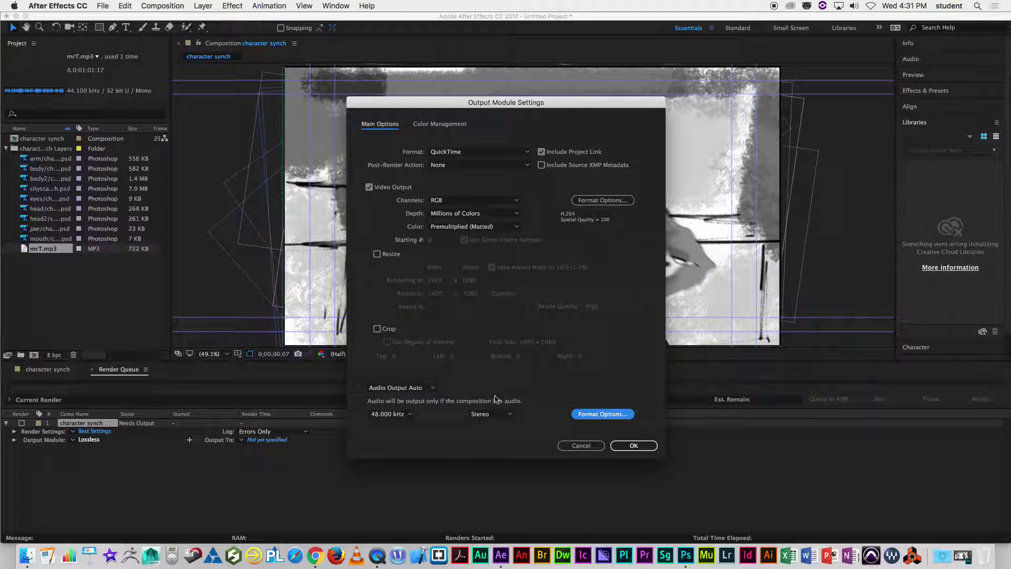
click(634, 445)
- Set the output file to character synch.mov in a chosen save location and start the render
click(268, 440)
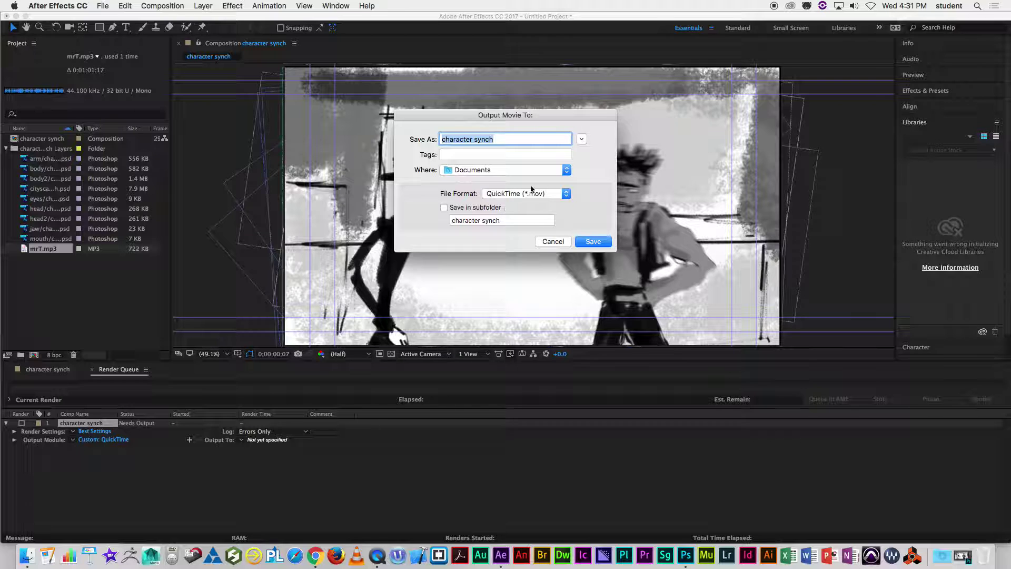
click(561, 169)
click(494, 252)
click(592, 242)
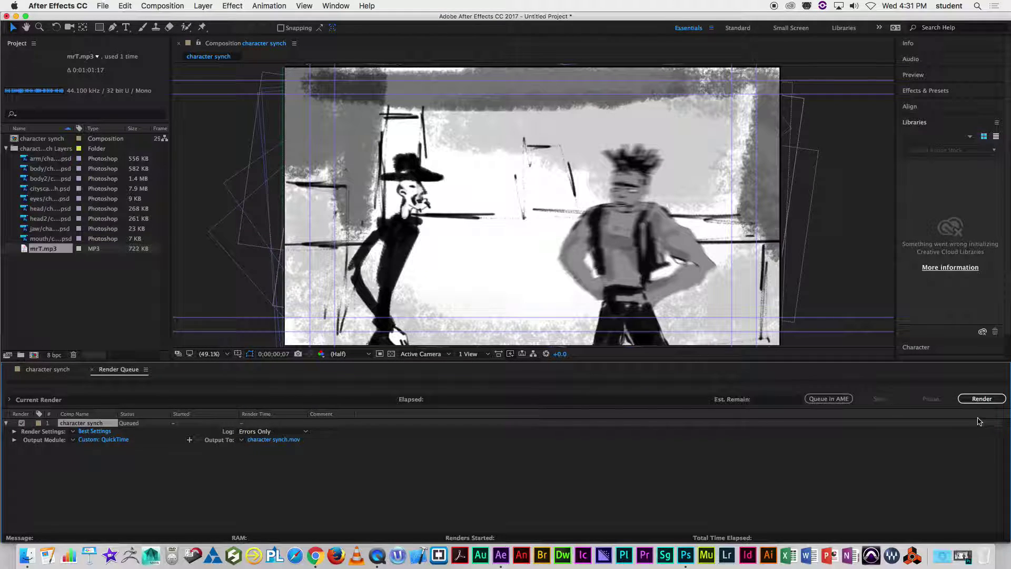
click(981, 400)
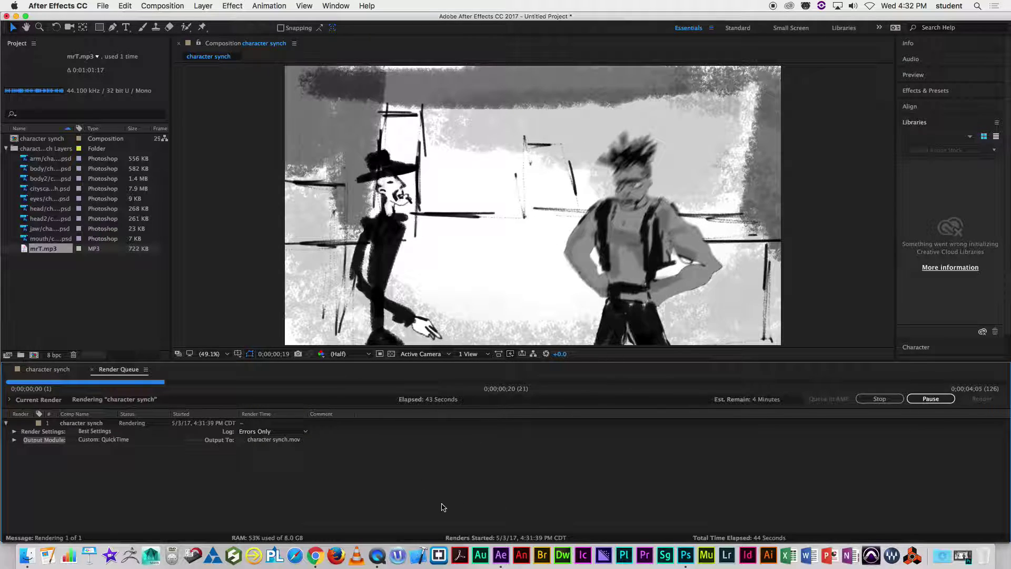
- Switch to QuickTime Player and save the screen recording as MotionGraphicLecture9 on the Desktop
click(377, 559)
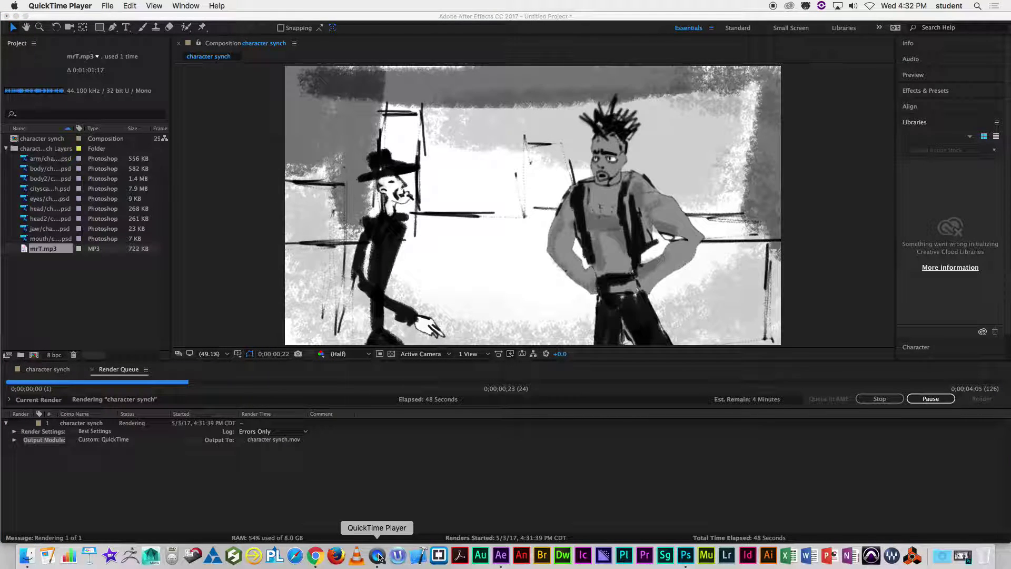
right_click(378, 557)
click(383, 525)
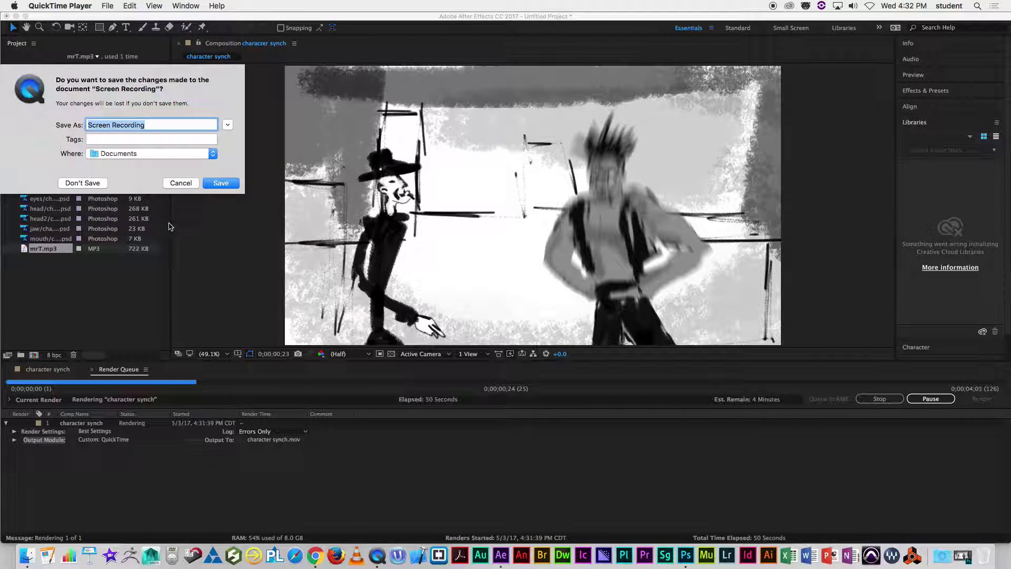
text(Moti)
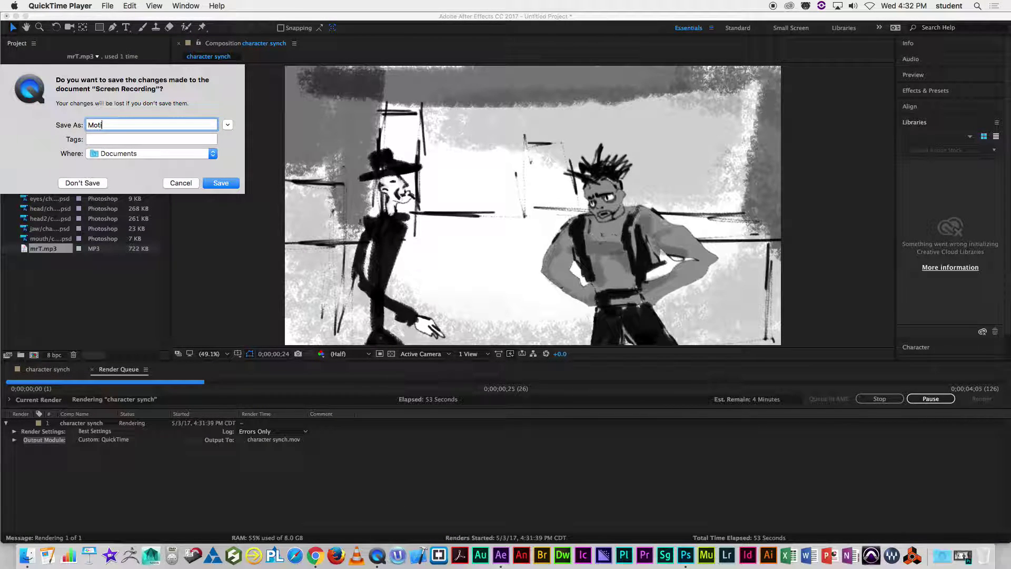
text(onGra)
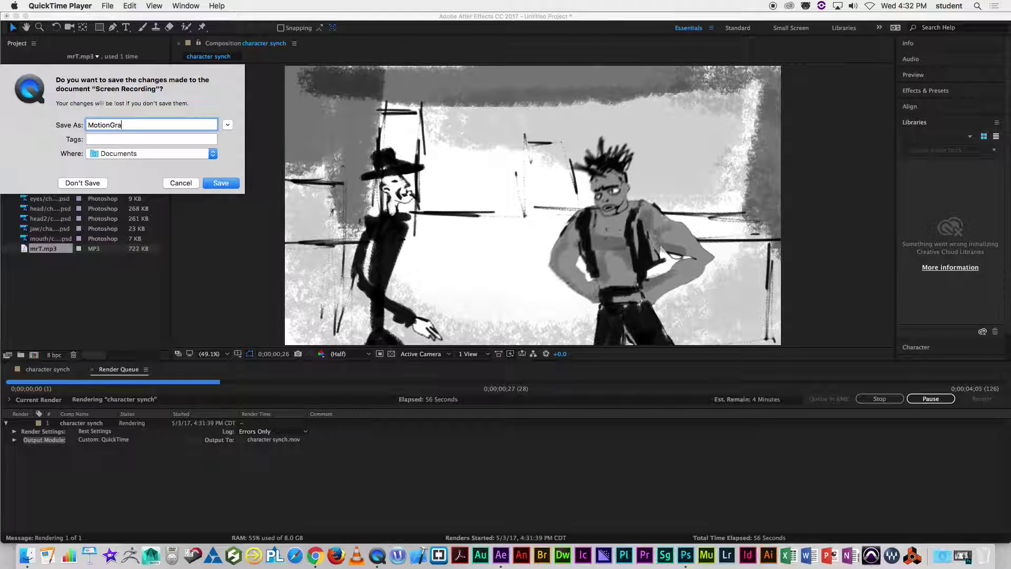
text(phicLecture9)
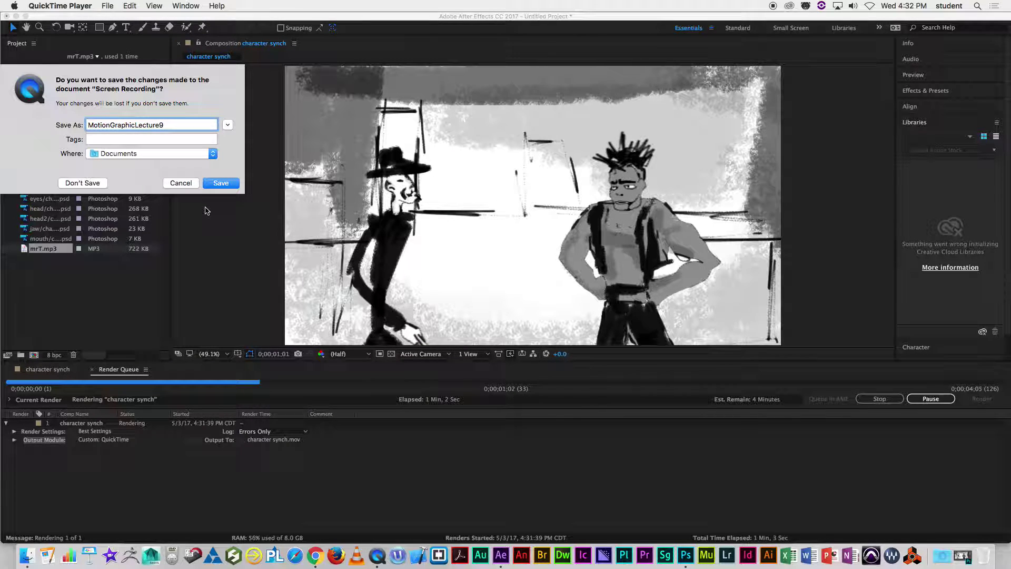
click(205, 156)
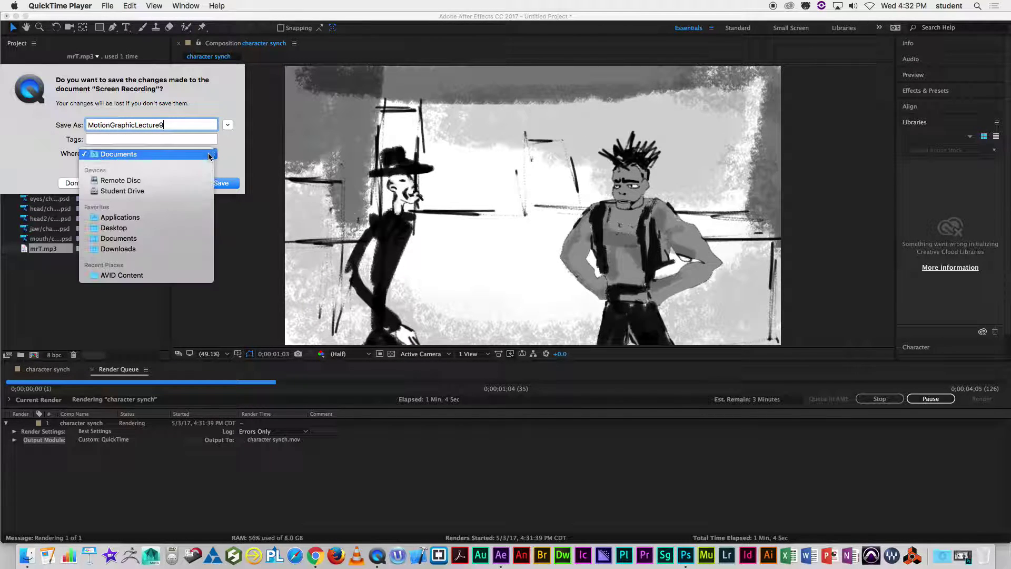
click(142, 229)
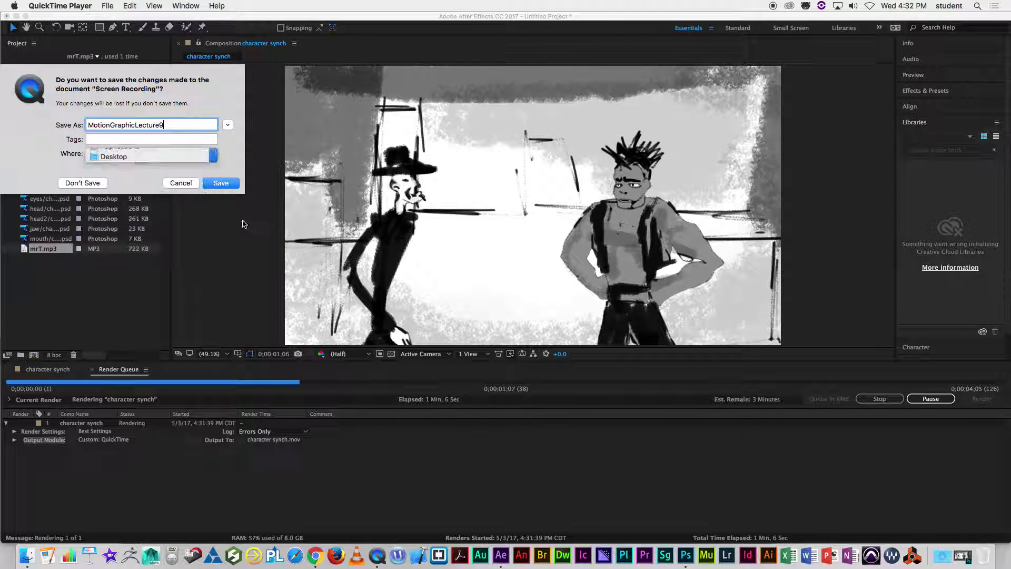